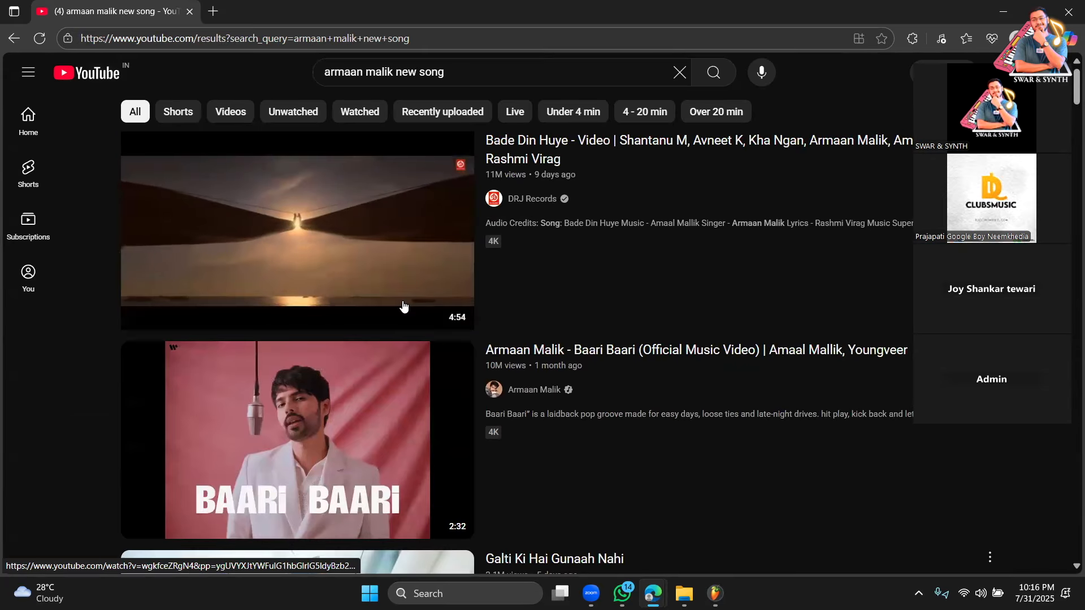
Search YouTube for "armaan malik humein tumse pyar kitna" and play the acoustic Kishore Kumar tribute video
scroll(403, 307, down, 7)
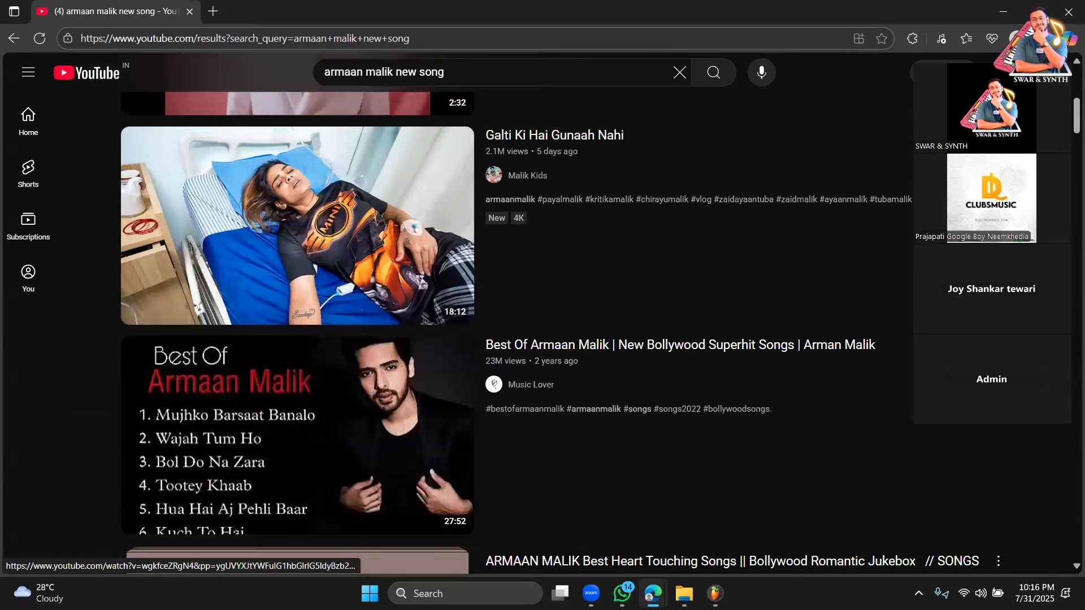
scroll(452, 273, up, 7)
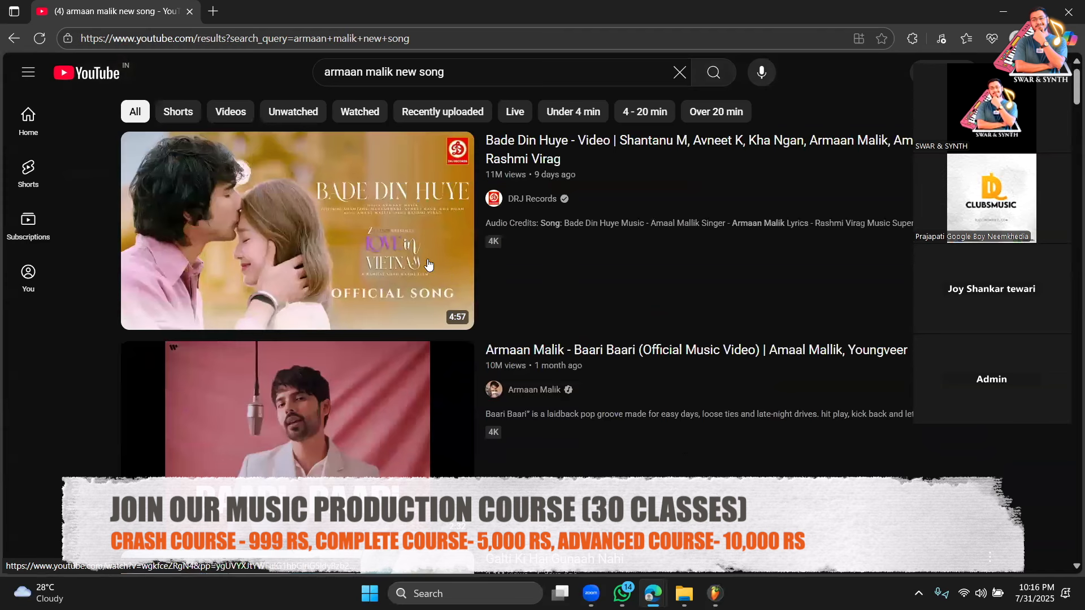
click(469, 74)
drag(367, 81, 463, 79)
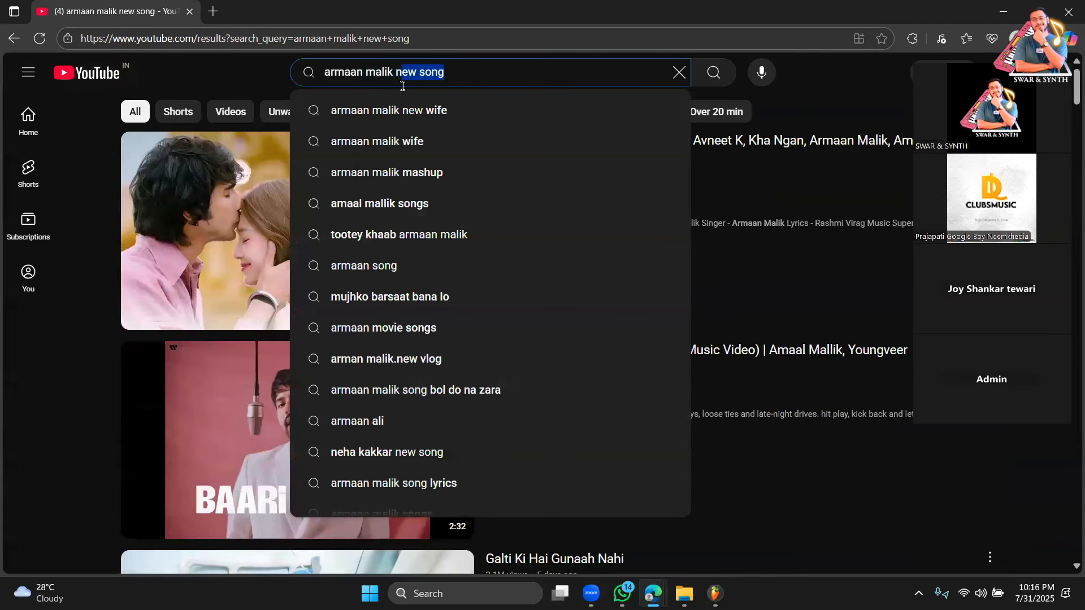
mouse_move(684, 594)
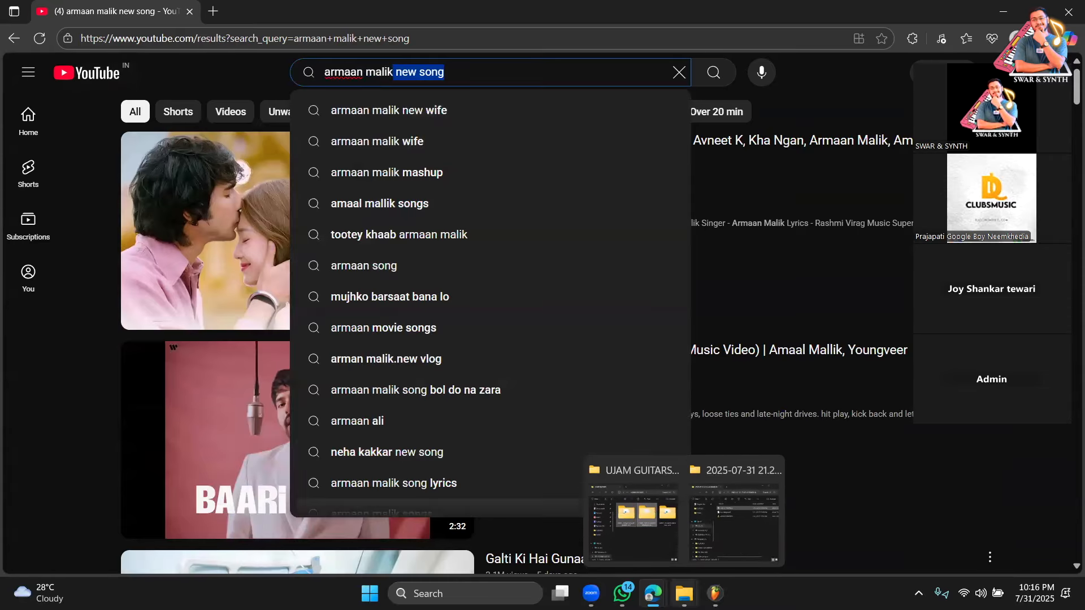
key(BackSpace)
text(HU)
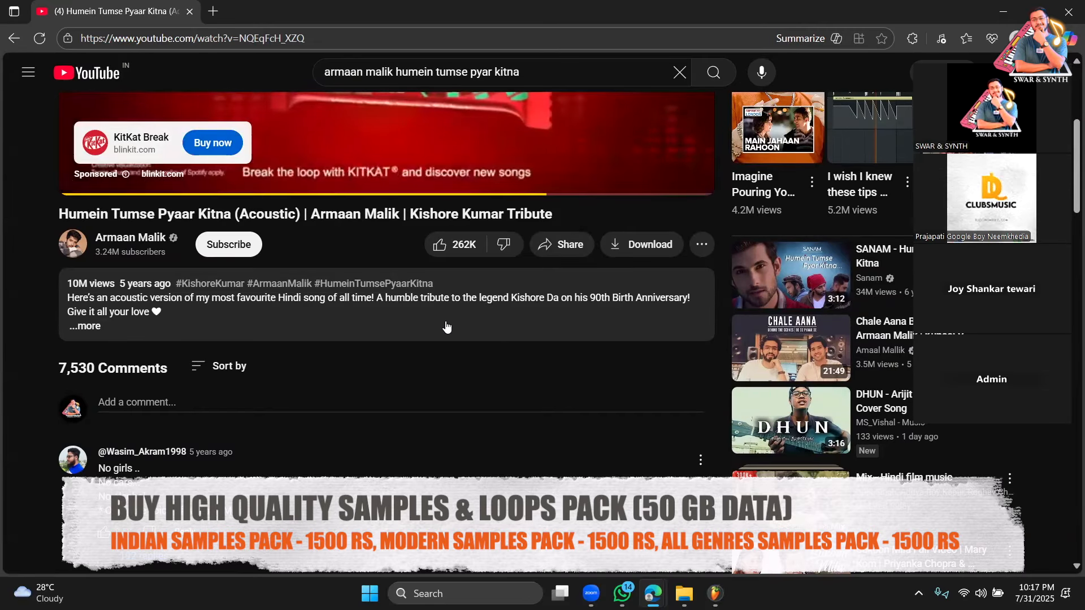
scroll(446, 326, up, 4)
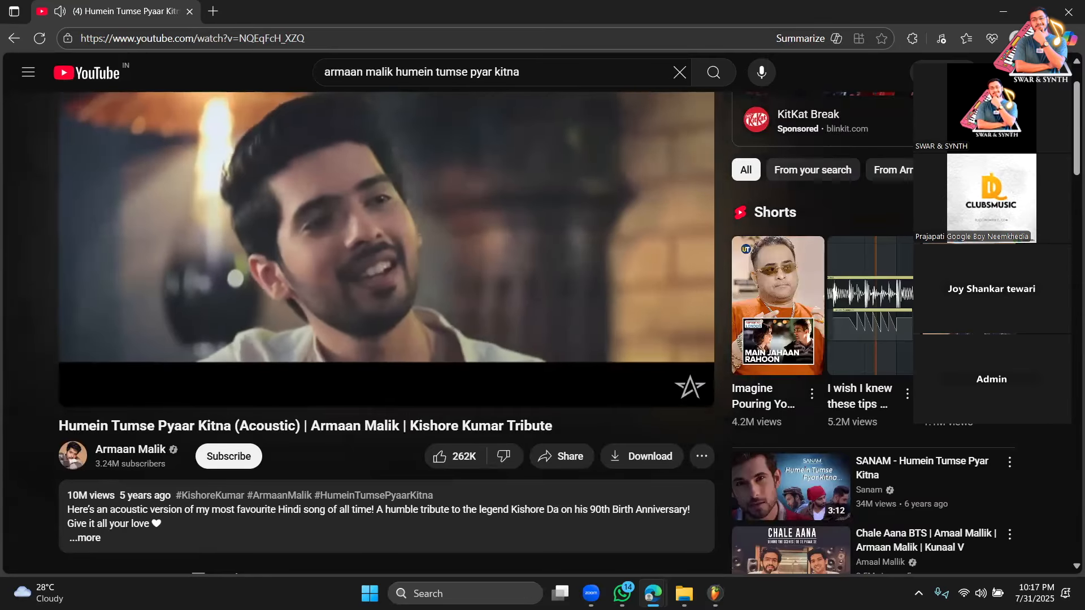
scroll(513, 327, up, 2)
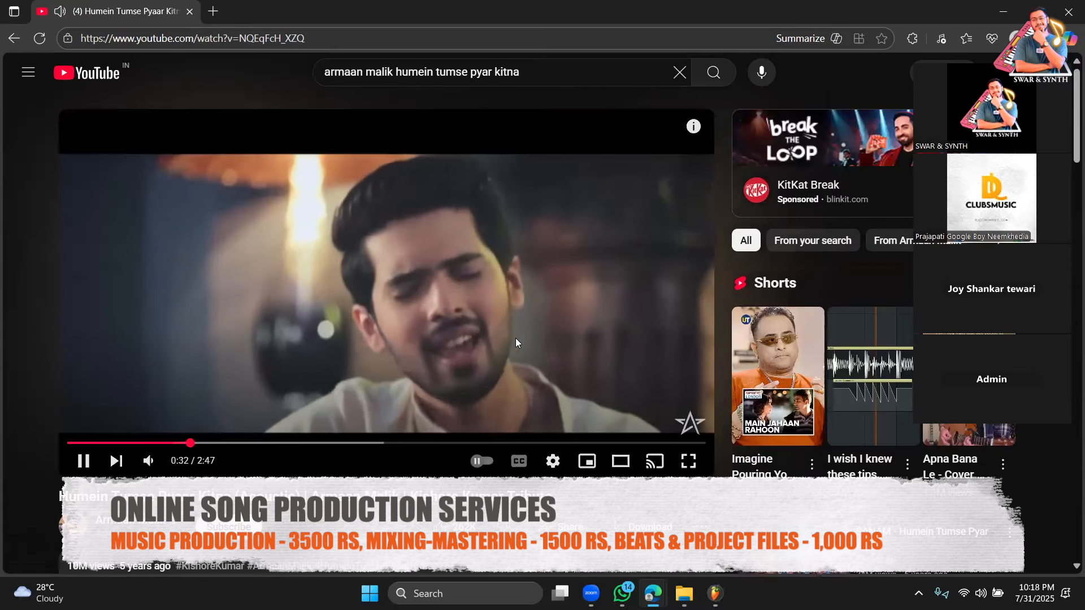
Copy the share link of the Humein Tumse Pyaar Kitna video and close the sharing dialog
click(579, 511)
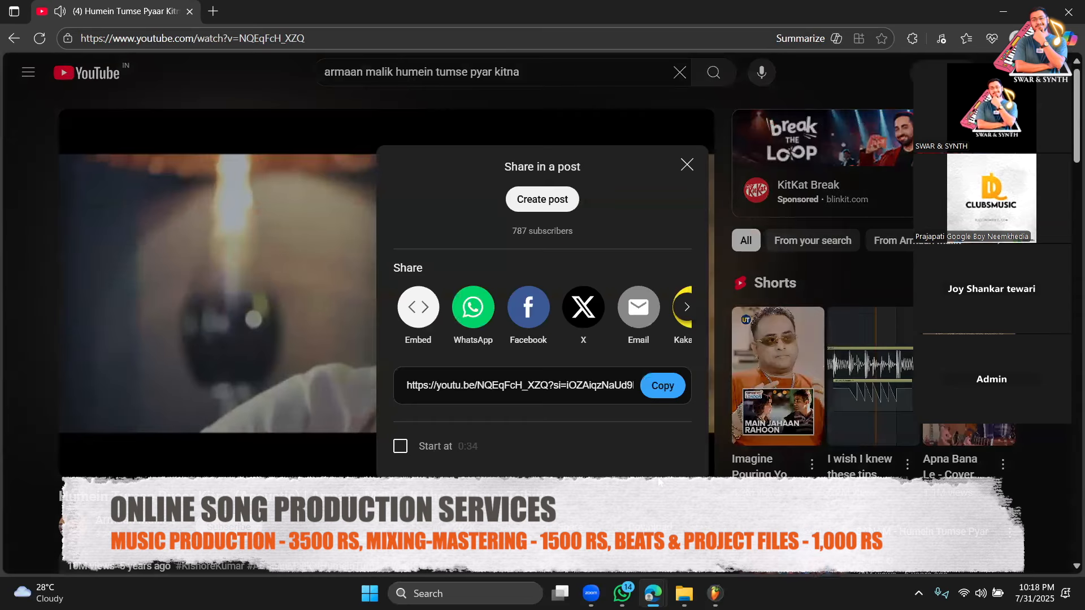
click(662, 386)
click(680, 167)
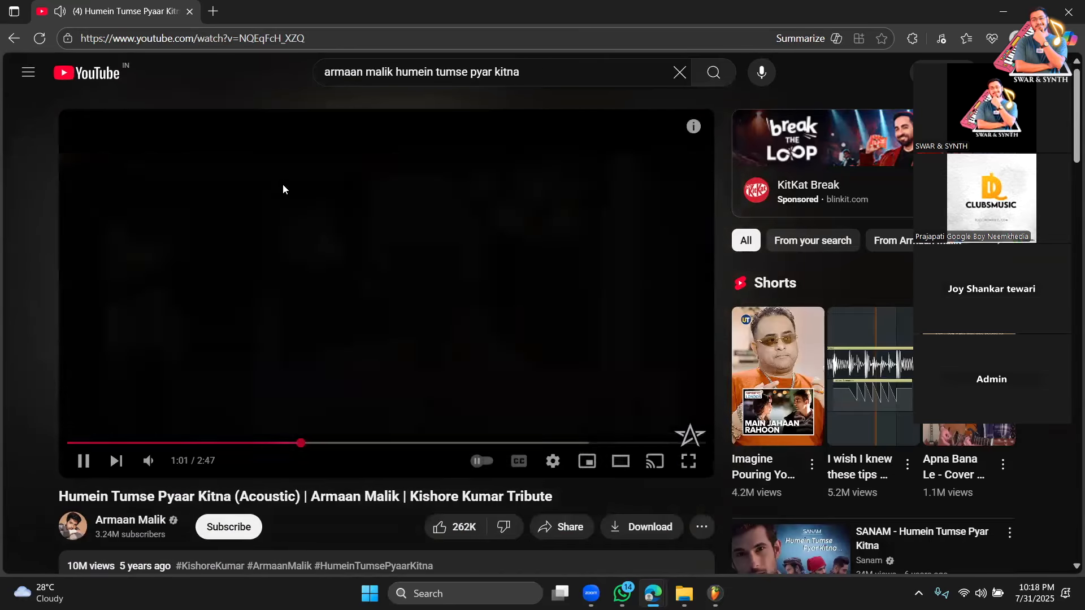
click(303, 227)
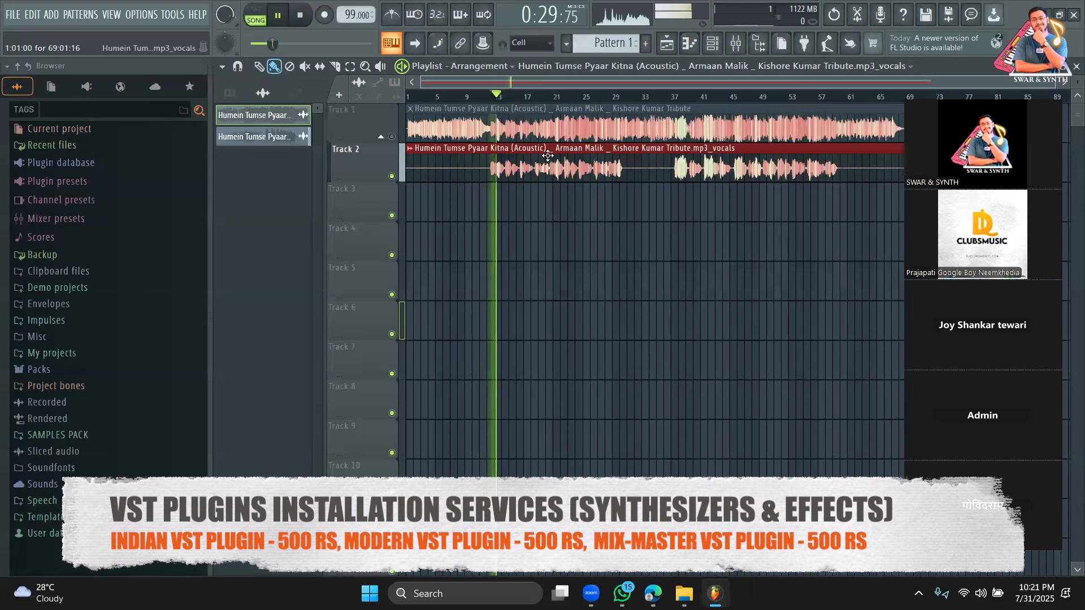
Show the Unsorted channel group in the channel rack and expand the Packs folder in the browser
double_click(548, 156)
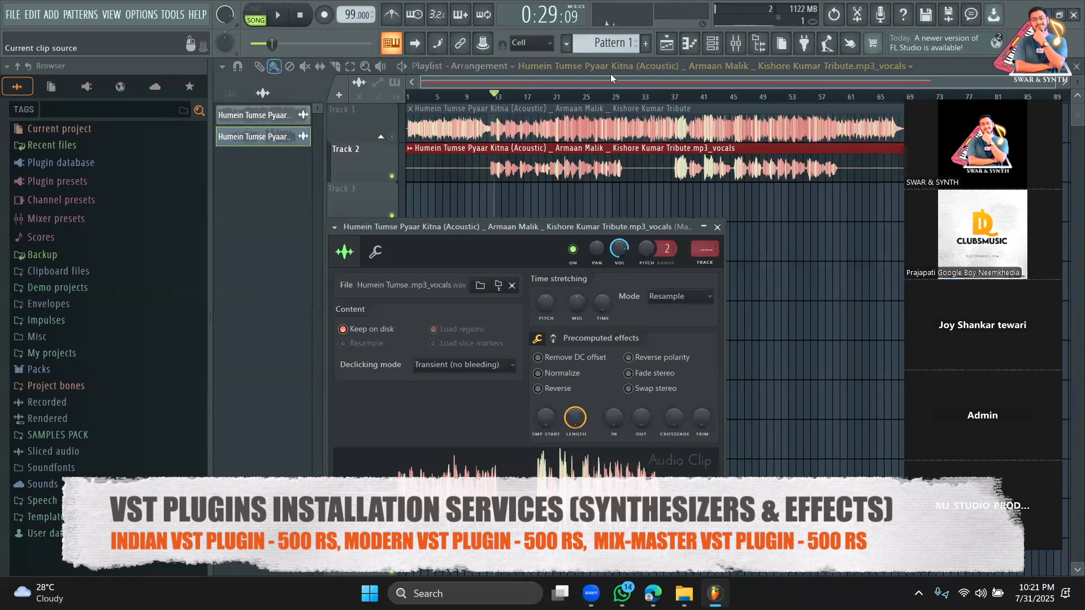
click(713, 44)
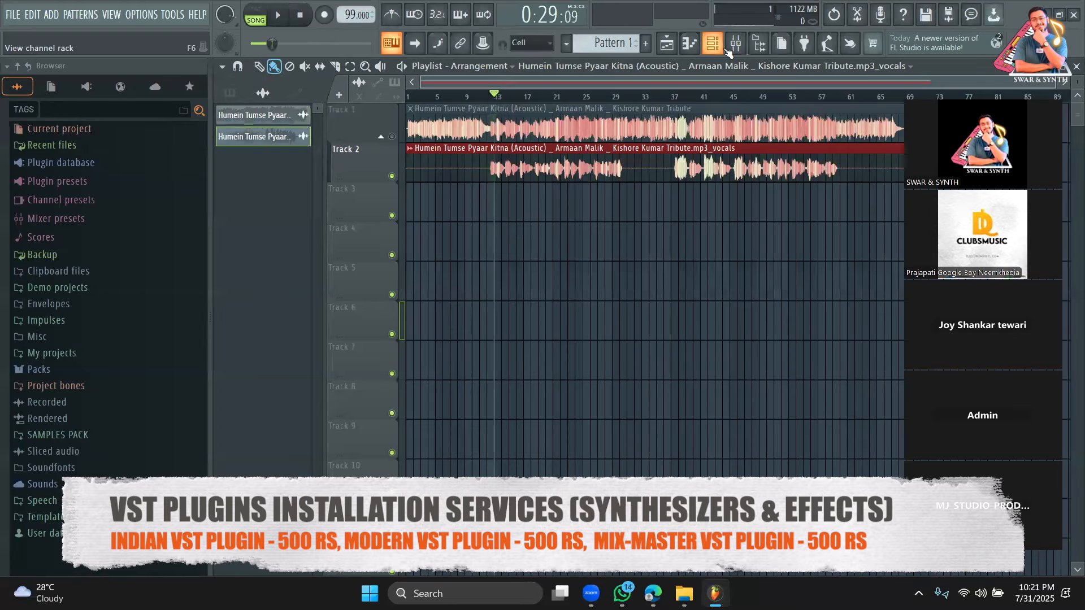
click(377, 71)
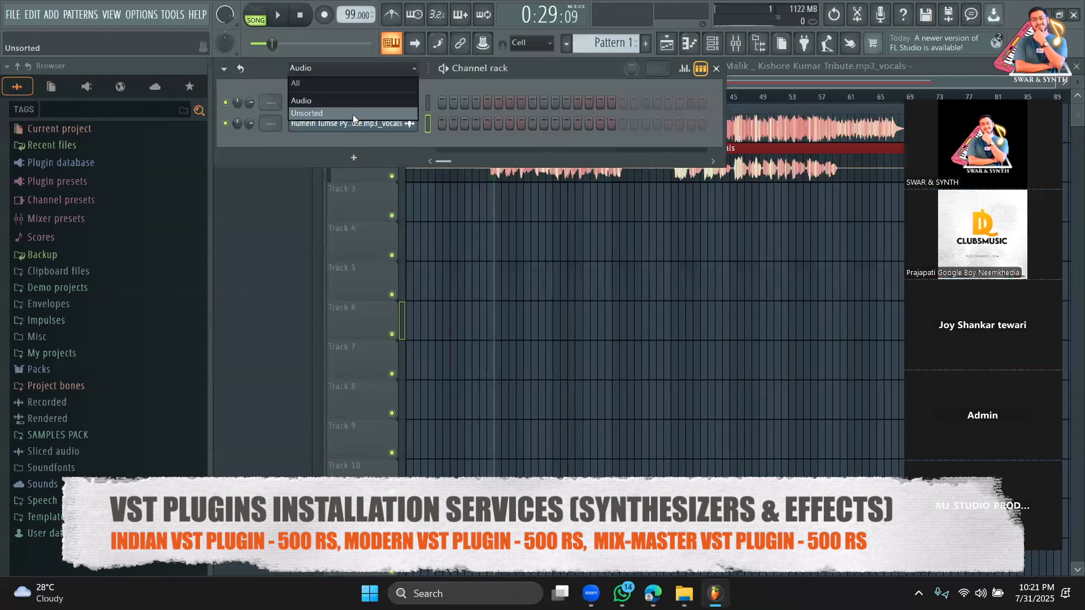
click(354, 123)
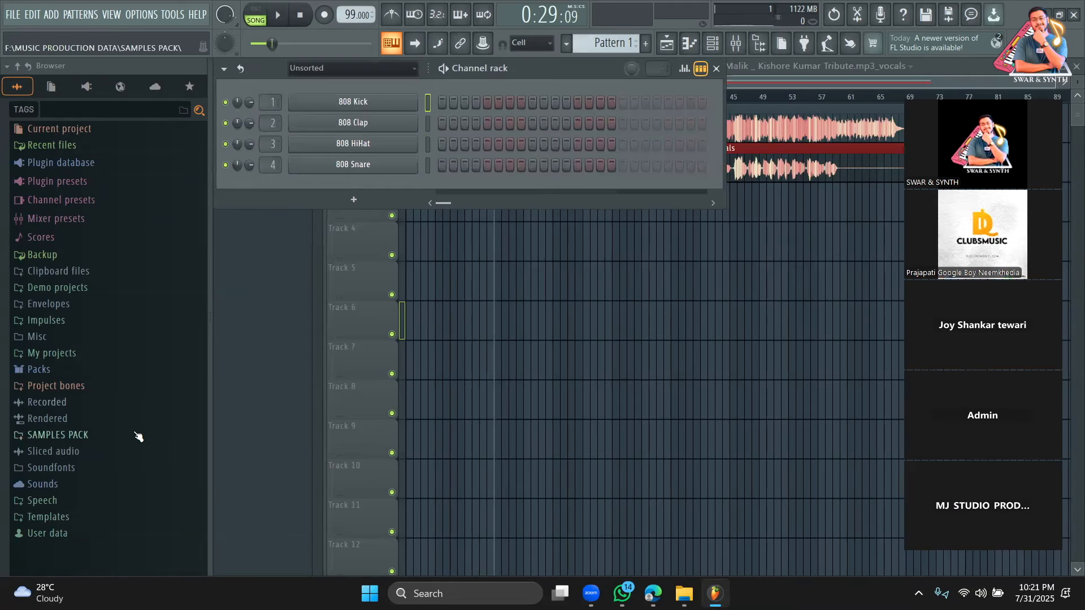
click(105, 375)
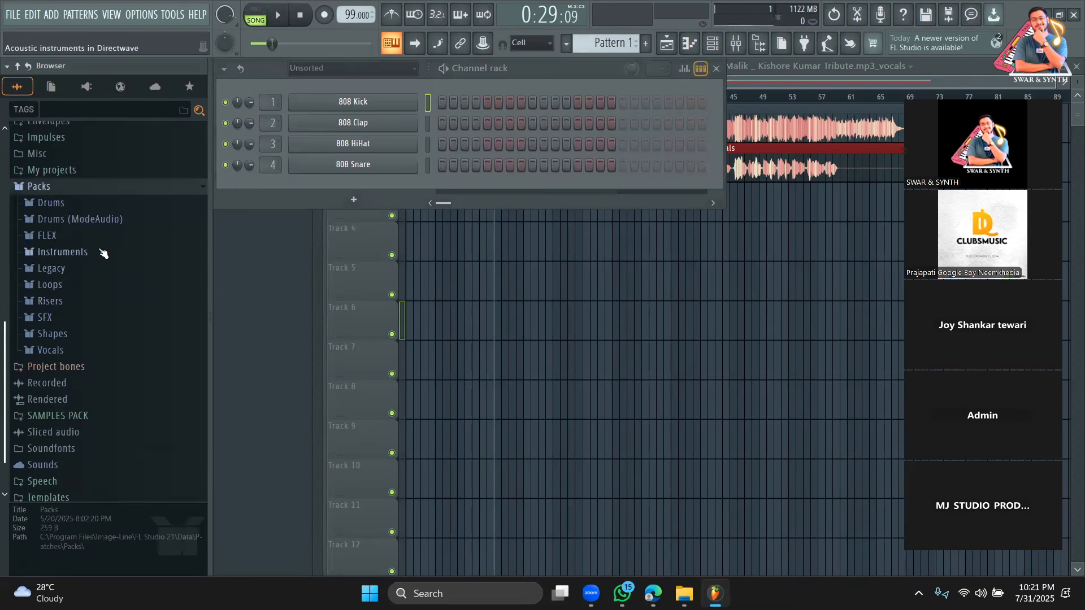
Add the Xpand!2 generator plugin as a new channel and load its 04 Ambient Piano preset
click(337, 201)
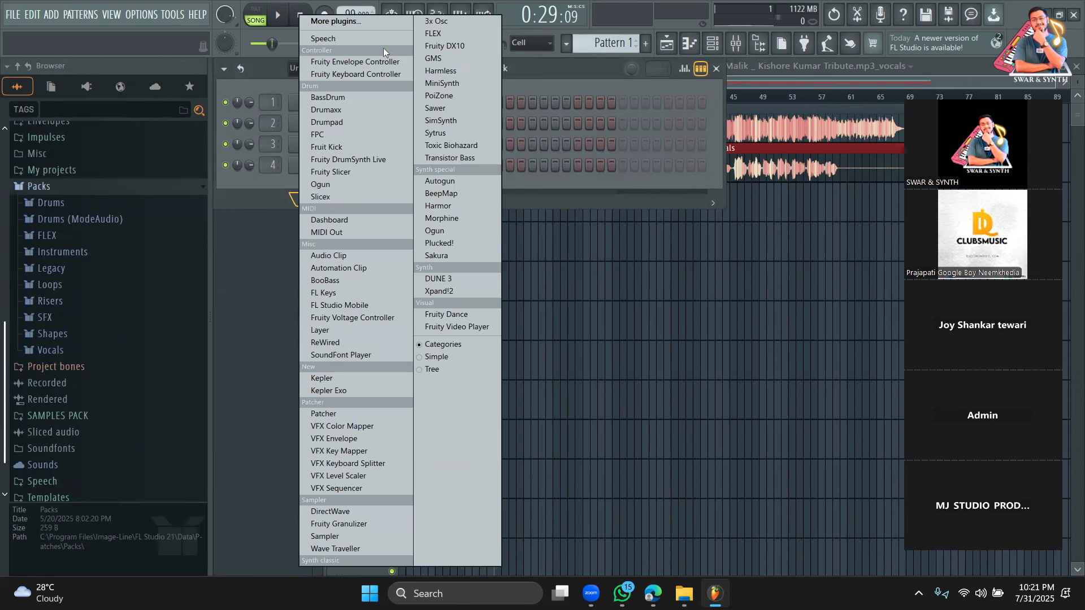
click(385, 21)
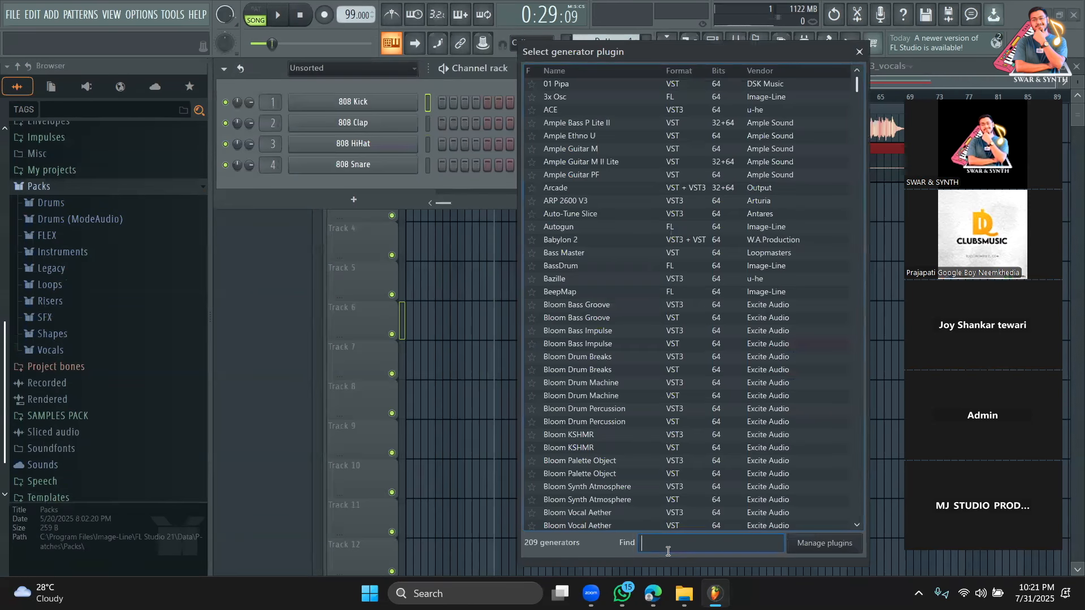
text(xp)
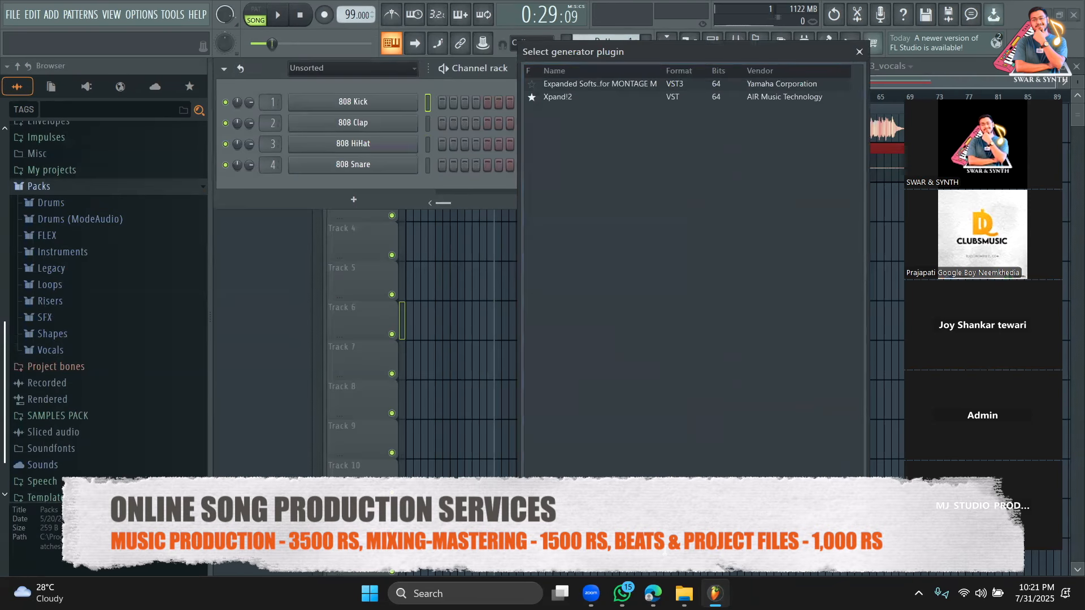
double_click(565, 98)
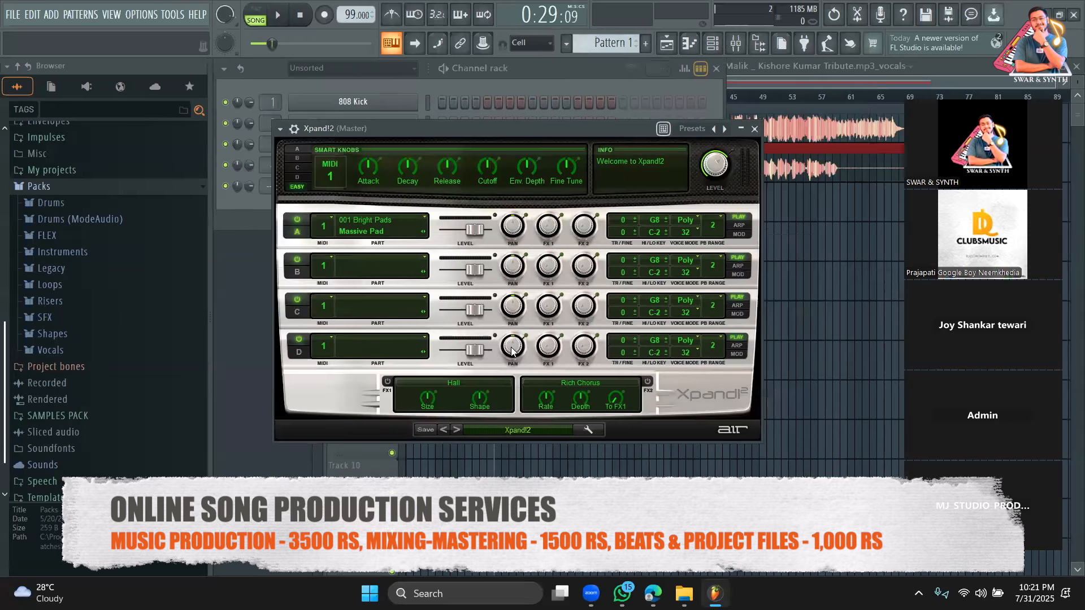
click(514, 430)
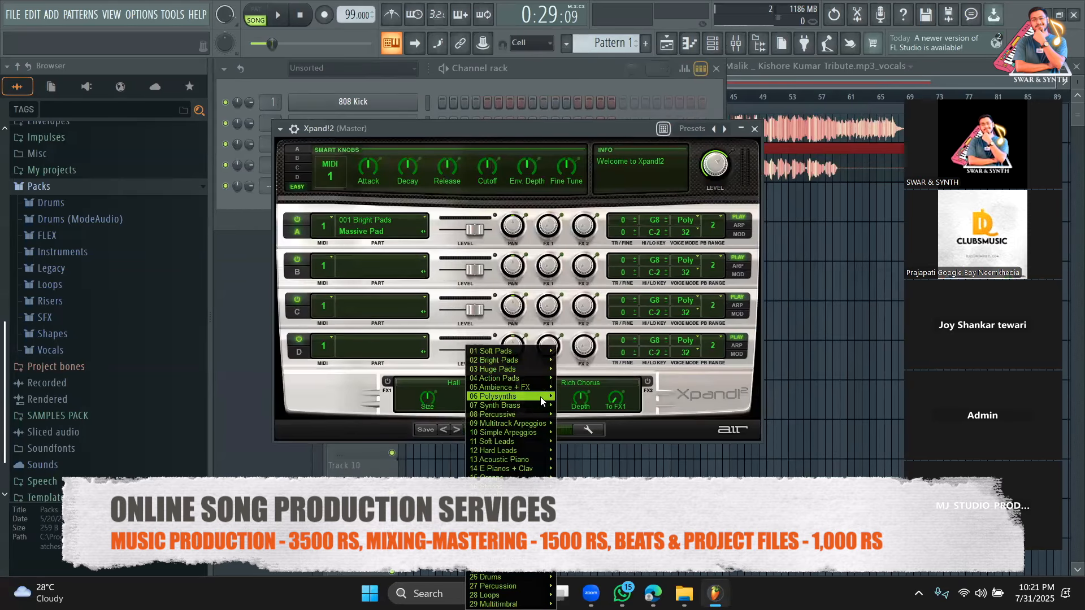
mouse_move(524, 440)
click(604, 353)
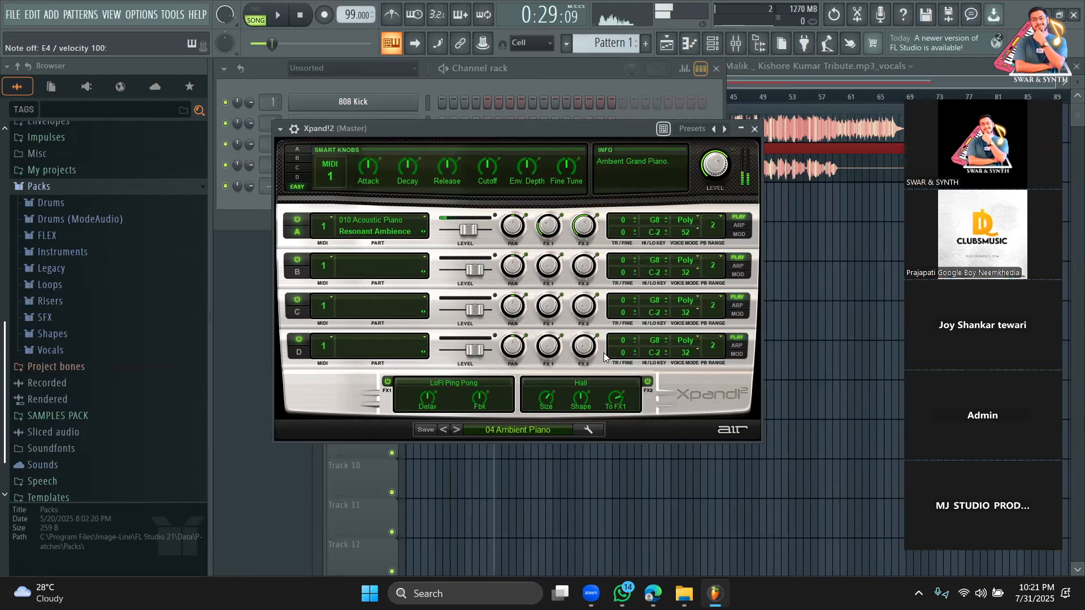
Place a minor chord on B5 at the start of the Xpand!2 piano roll and stretch it to one full bar
click(259, 210)
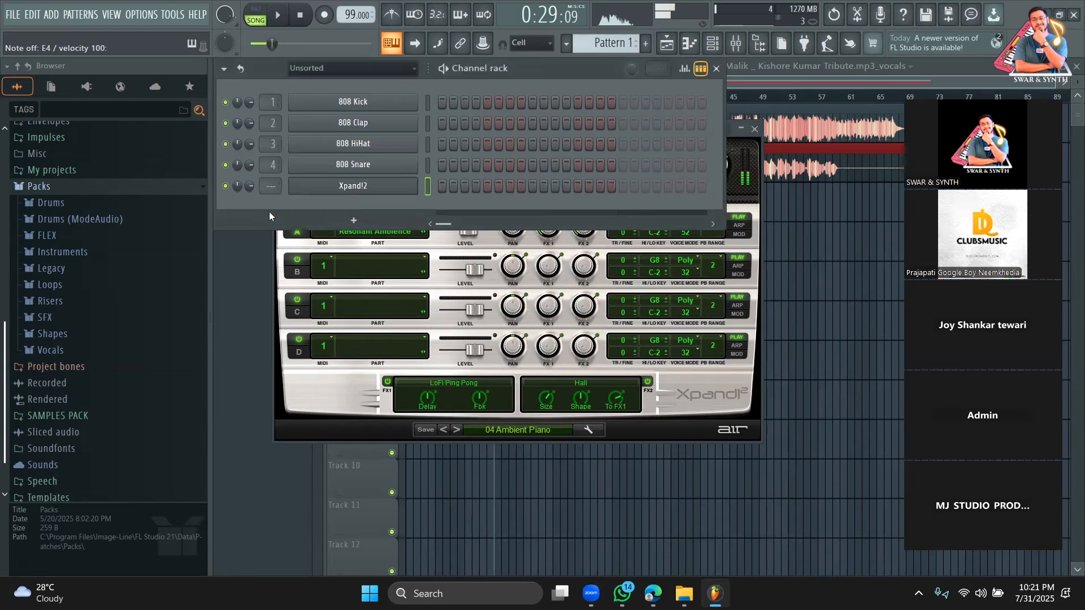
click(705, 69)
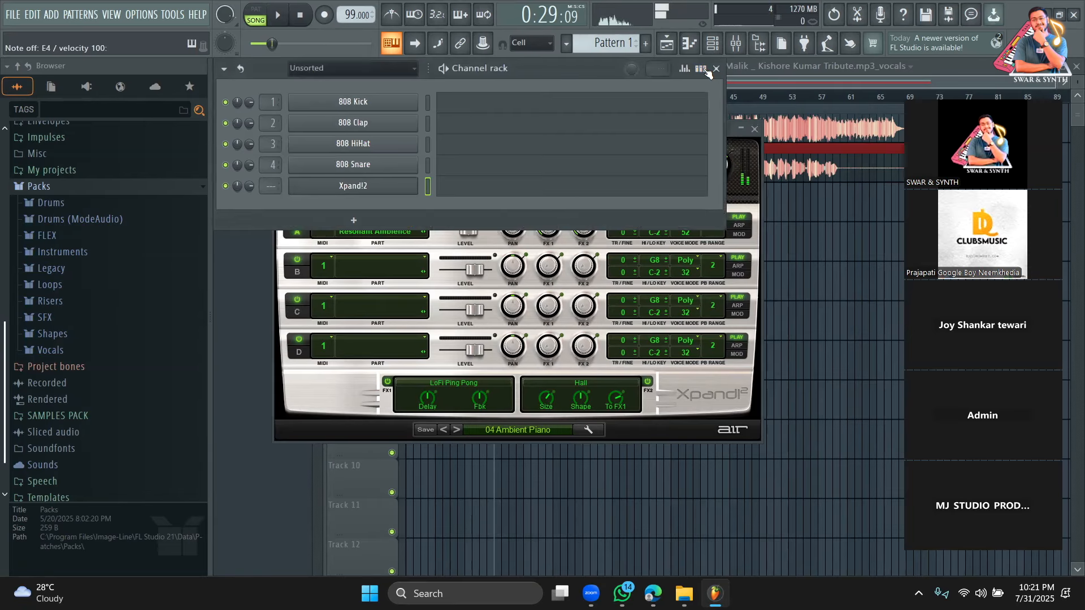
click(500, 186)
click(282, 67)
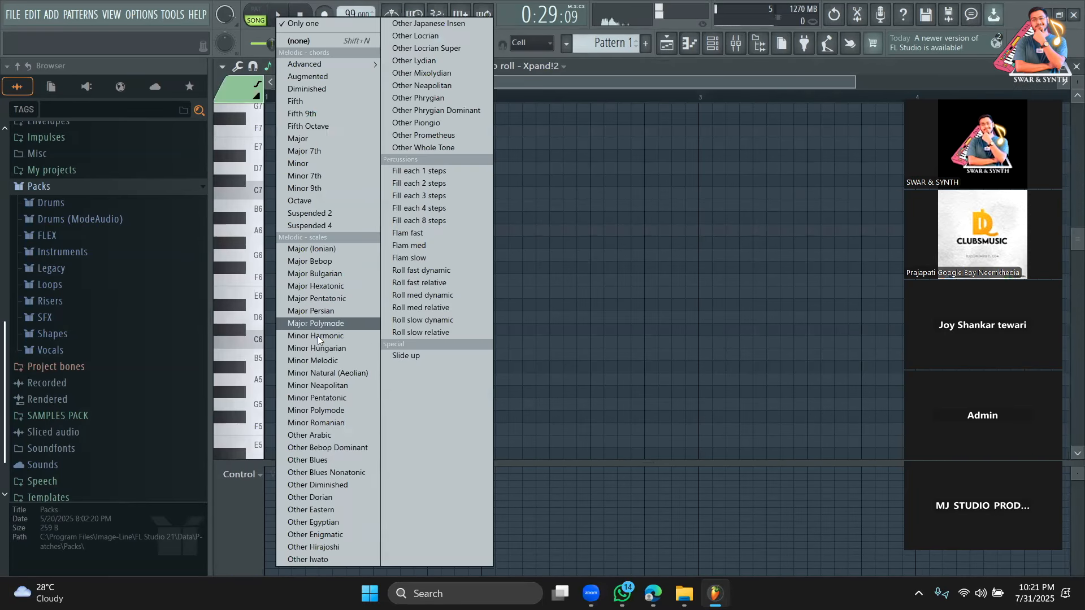
click(309, 164)
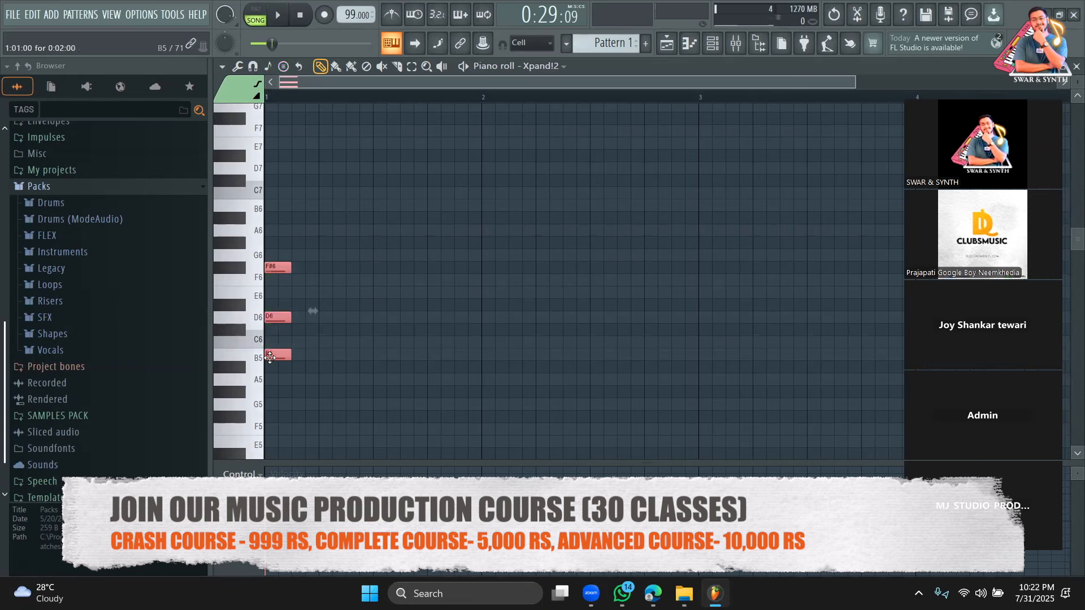
drag(298, 354, 469, 360)
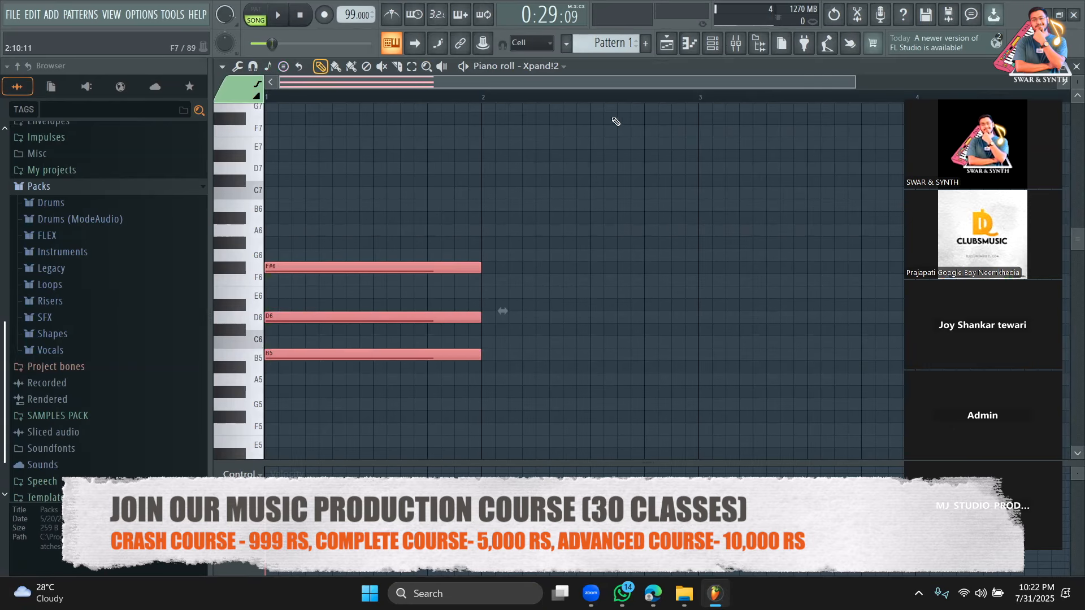
Try placing Pattern 1 on playlist Track 3 at bar 13, under the start of the vocals, during playback
click(665, 48)
key(space)
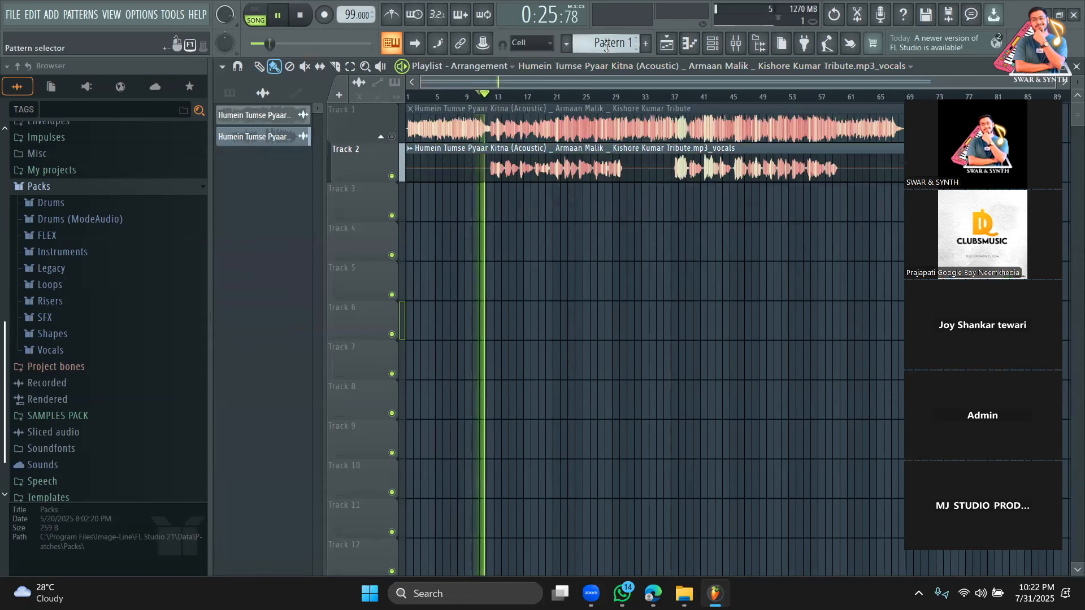
click(606, 47)
click(498, 202)
drag(501, 205, 512, 207)
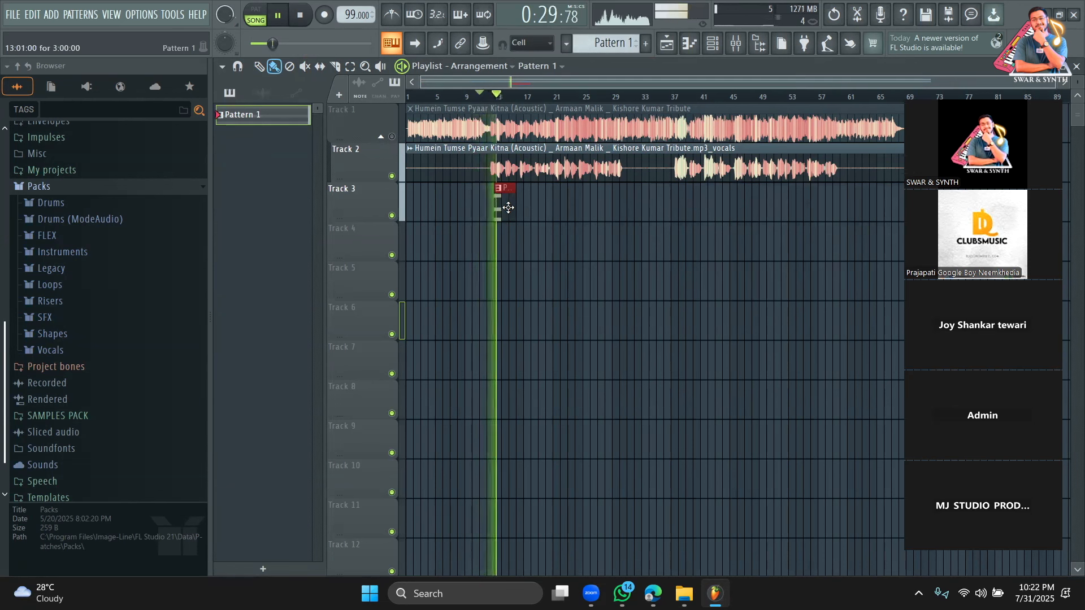
right_click(508, 208)
key(space)
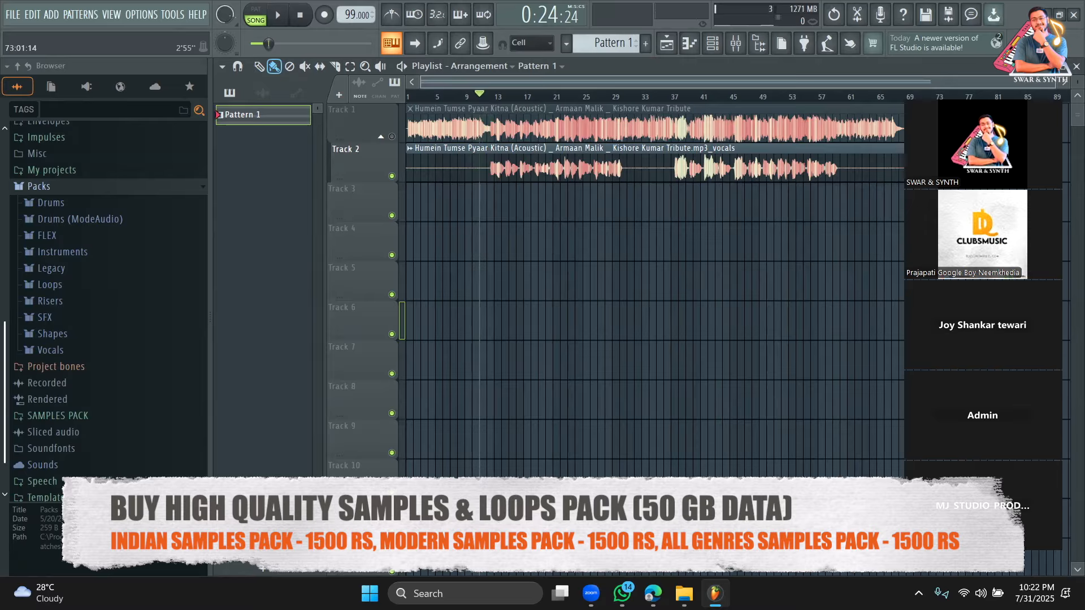
Play the isolated vocals from about bar 13 to check their entry against the metronome and the bar lines
drag(926, 70, 935, 107)
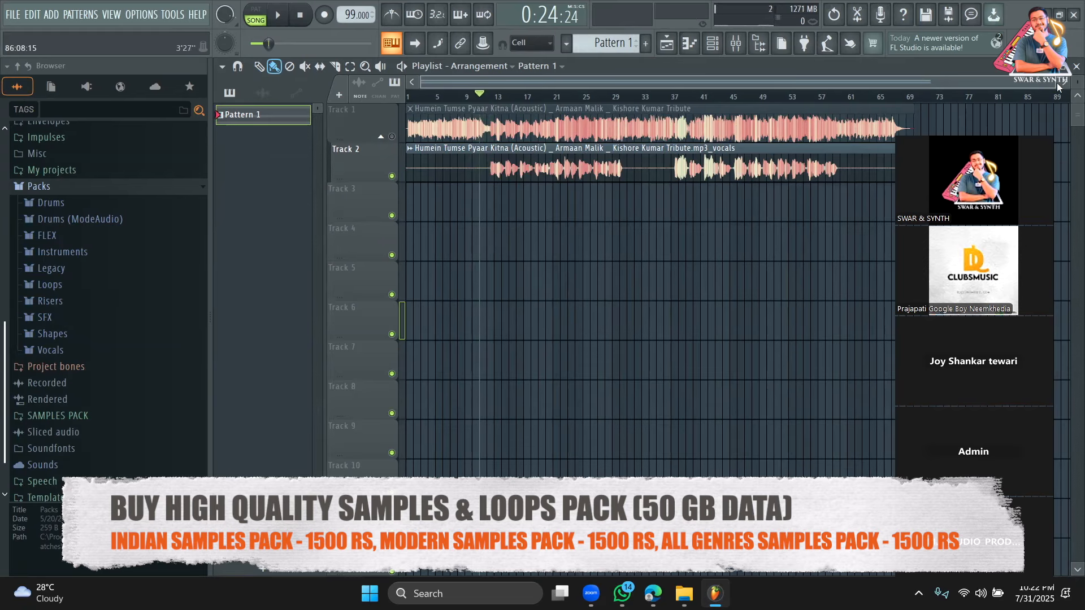
drag(1054, 82, 689, 82)
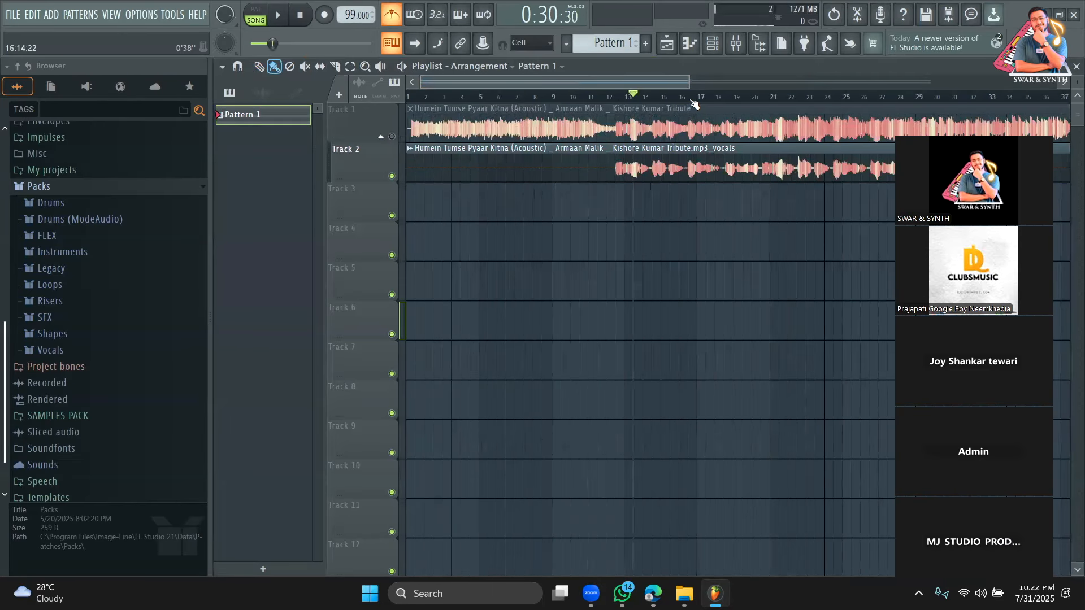
key(space)
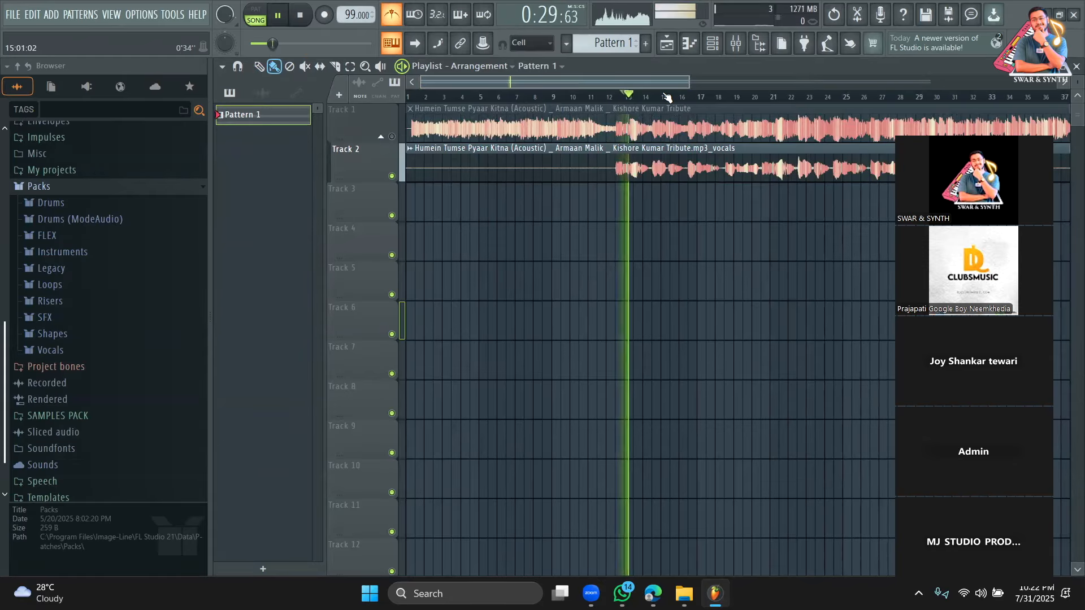
key(space)
drag(689, 83, 615, 82)
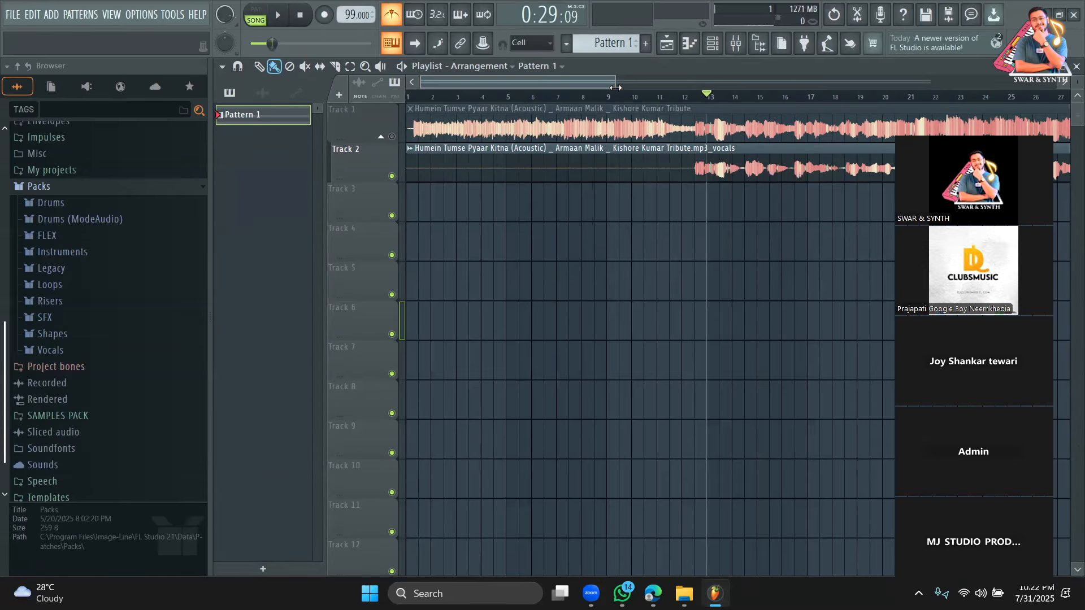
key(space)
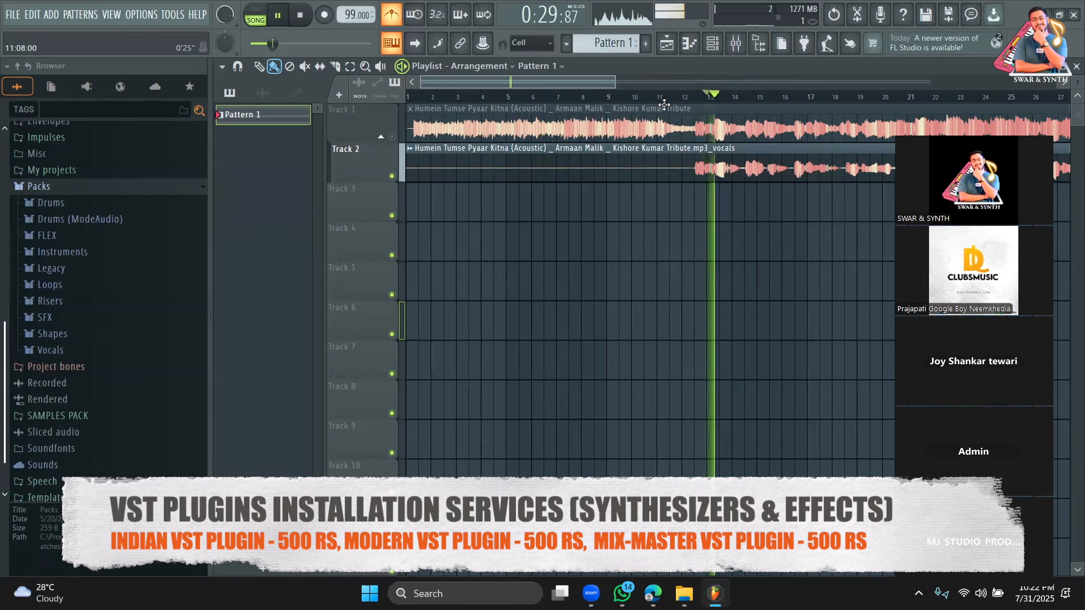
drag(590, 82, 637, 79)
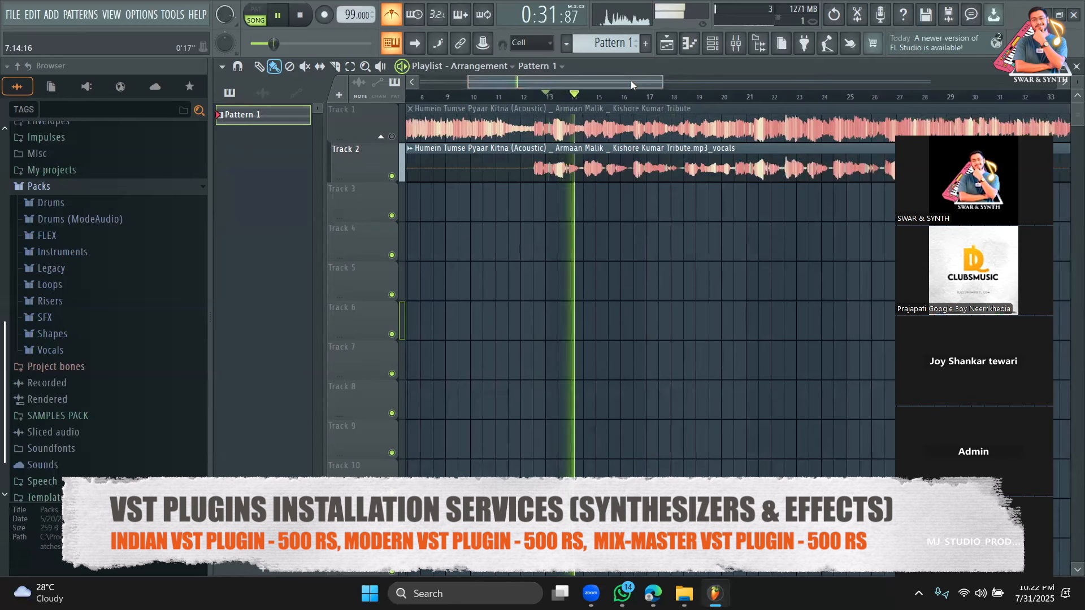
key(space)
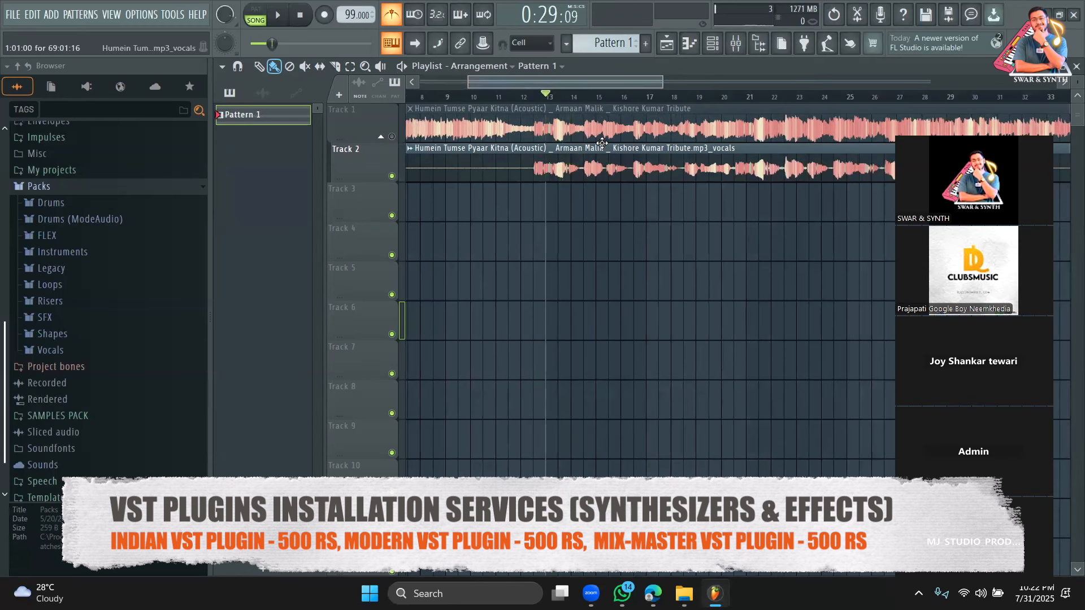
Move the vocals clip on Track 2 to start at 4:09:00 and audition its opening phrase
drag(611, 175, 659, 158)
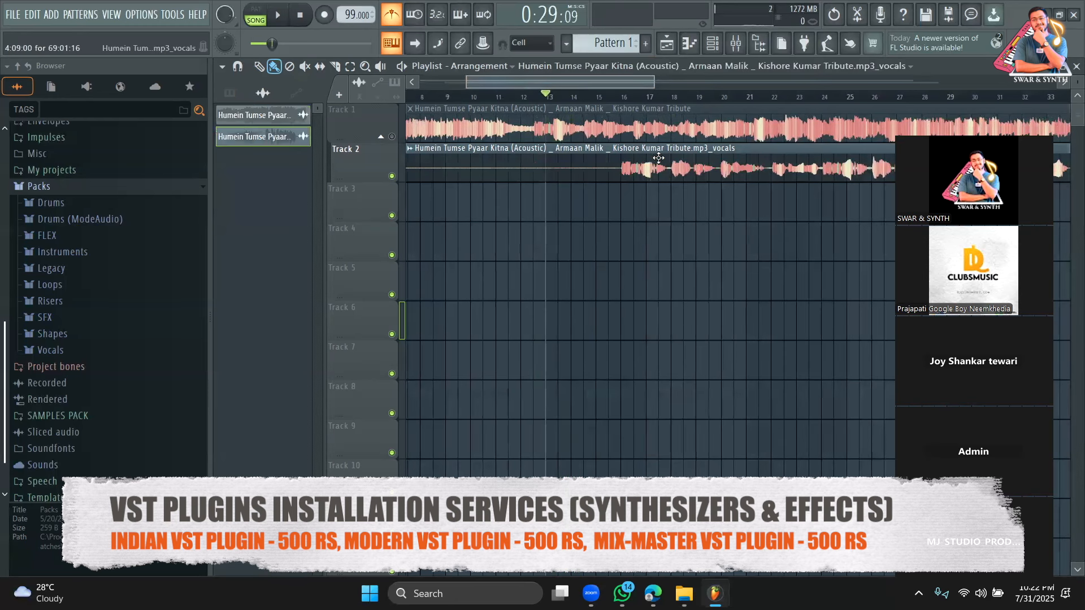
click(620, 98)
key(space)
drag(467, 82, 515, 85)
key(space)
drag(652, 84, 610, 85)
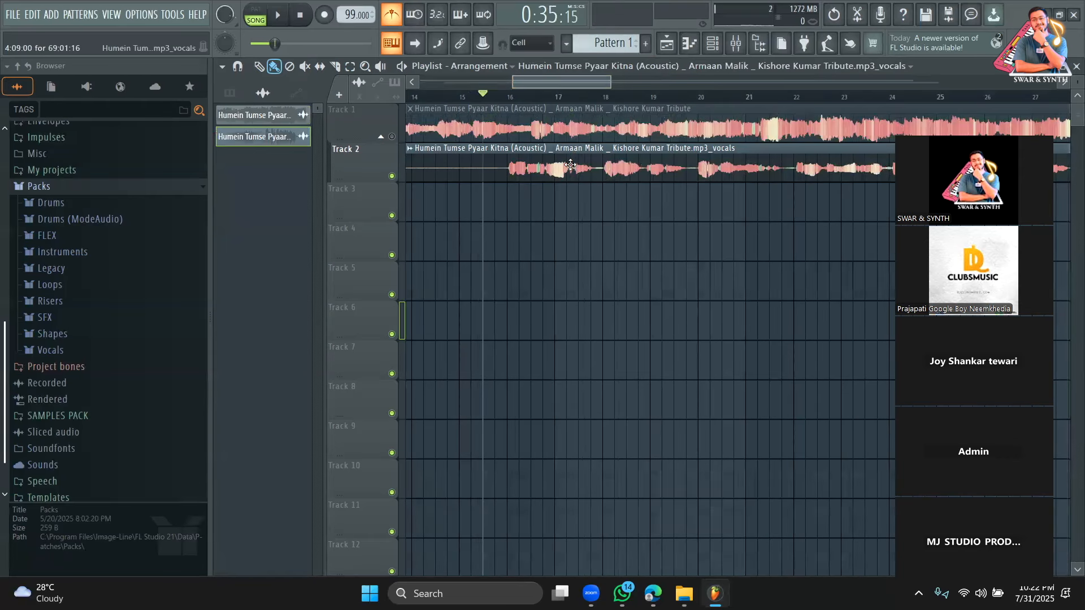
Shift the vocals clip on Track 2 to start at 5:02:13, checking it against the metronome
drag(570, 164, 579, 169)
key(space)
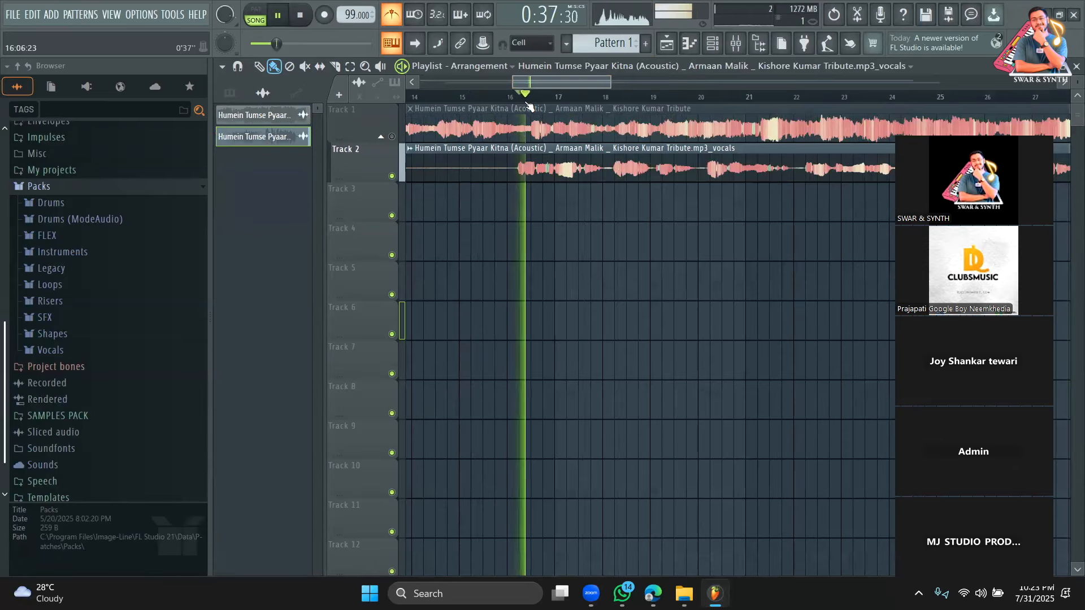
key(space)
drag(570, 164, 606, 164)
key(space)
key(space)
key(space)
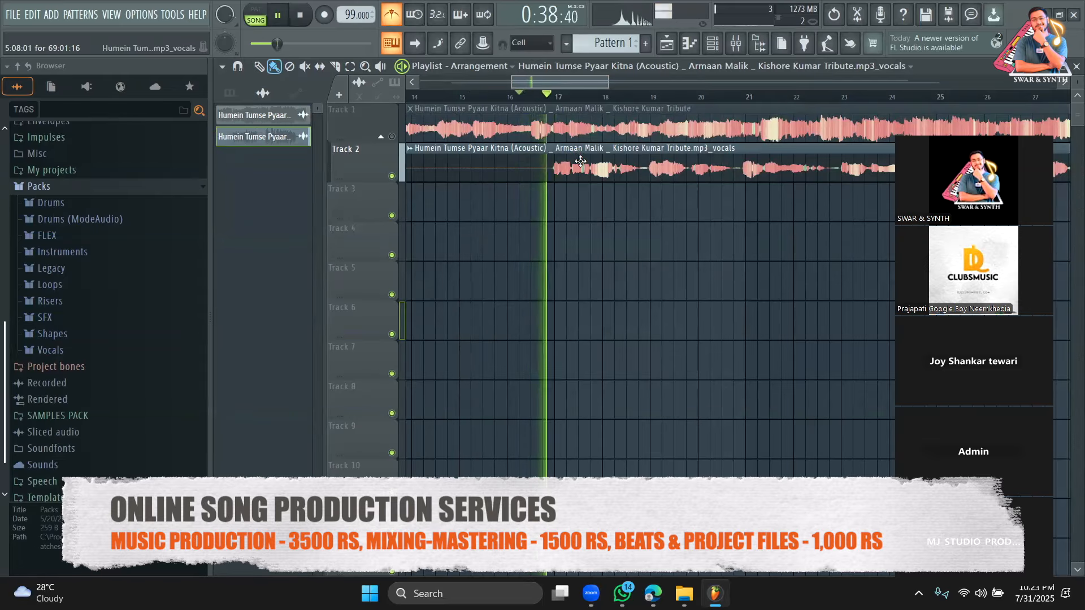
key(space)
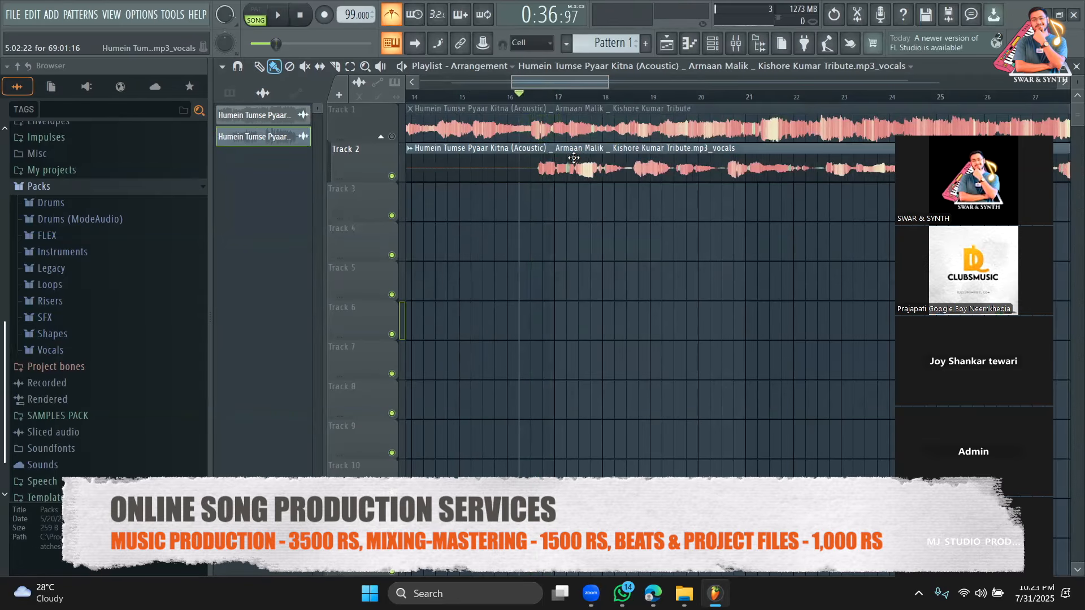
key(space)
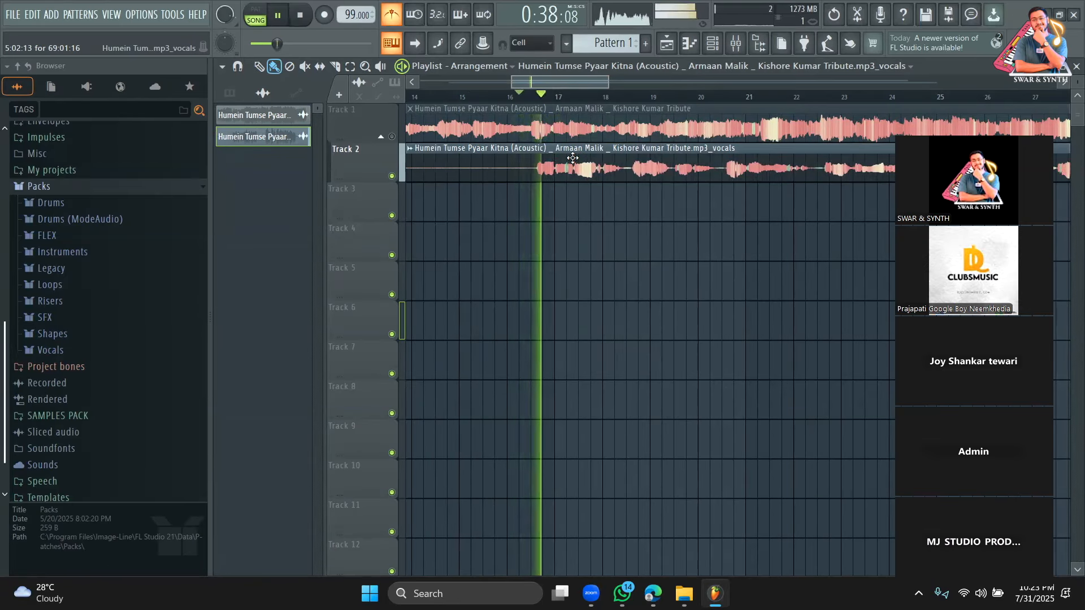
key(space)
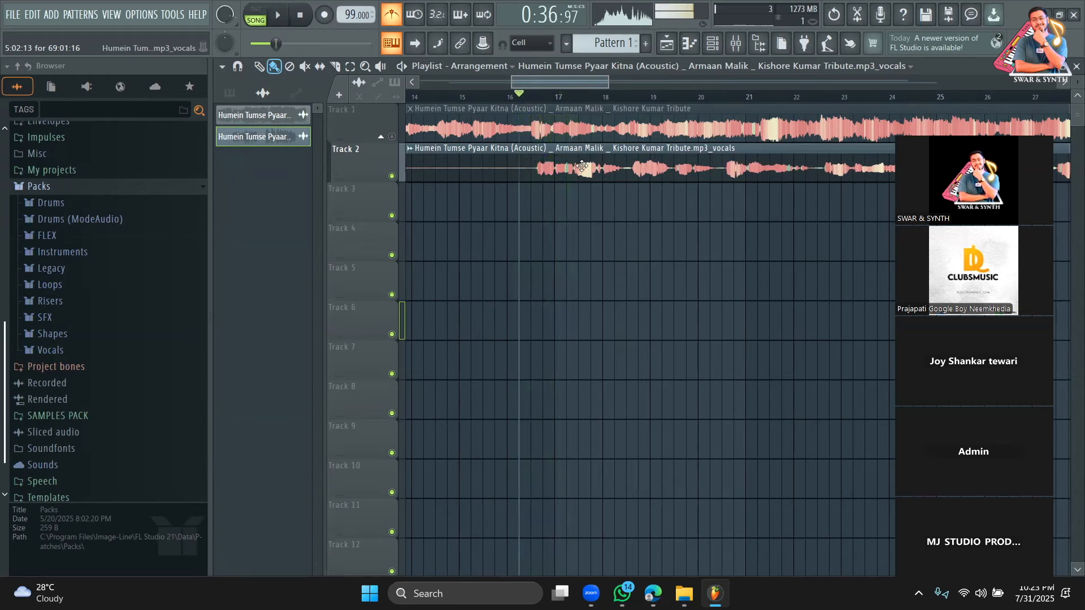
drag(585, 166, 573, 164)
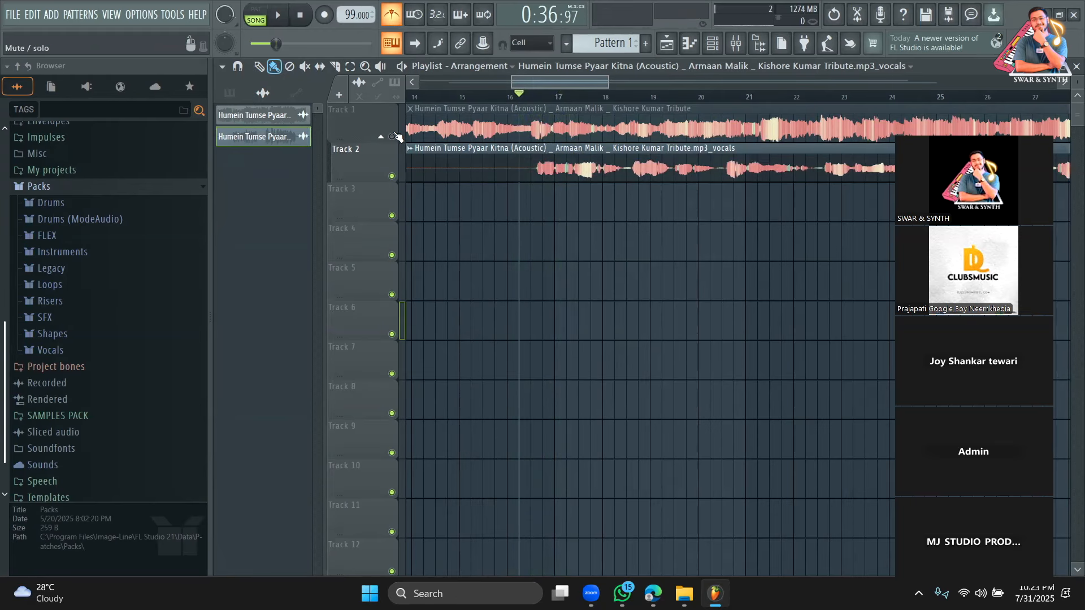
Mute the vocals on Track 2, unmute the original song on Track 1, and play it from about bar 30 without the metronome
click(391, 176)
key(space)
drag(607, 82, 776, 82)
click(686, 96)
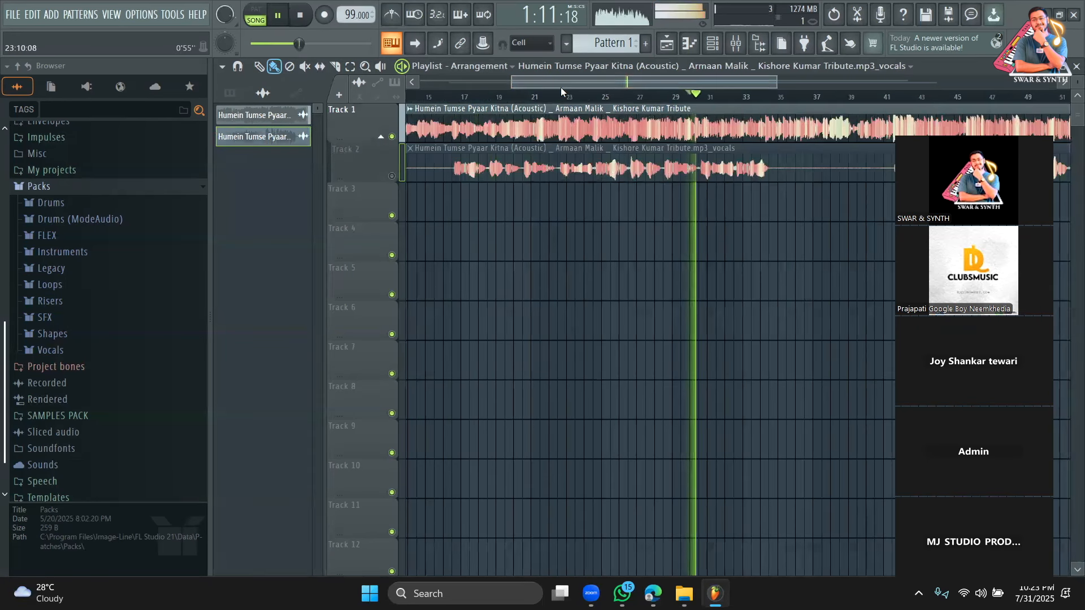
drag(772, 86, 857, 94)
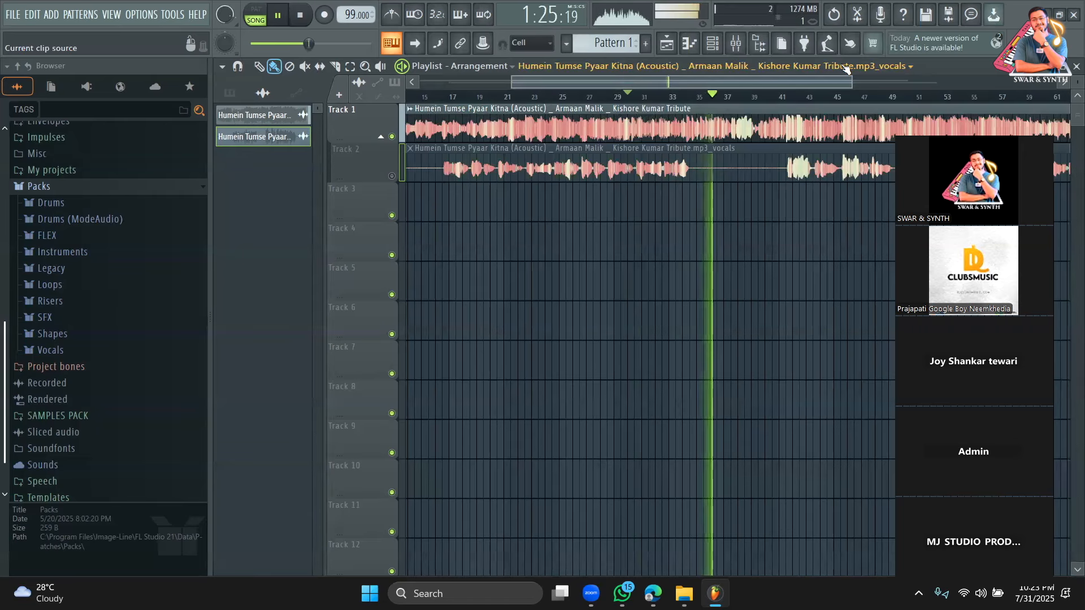
key(space)
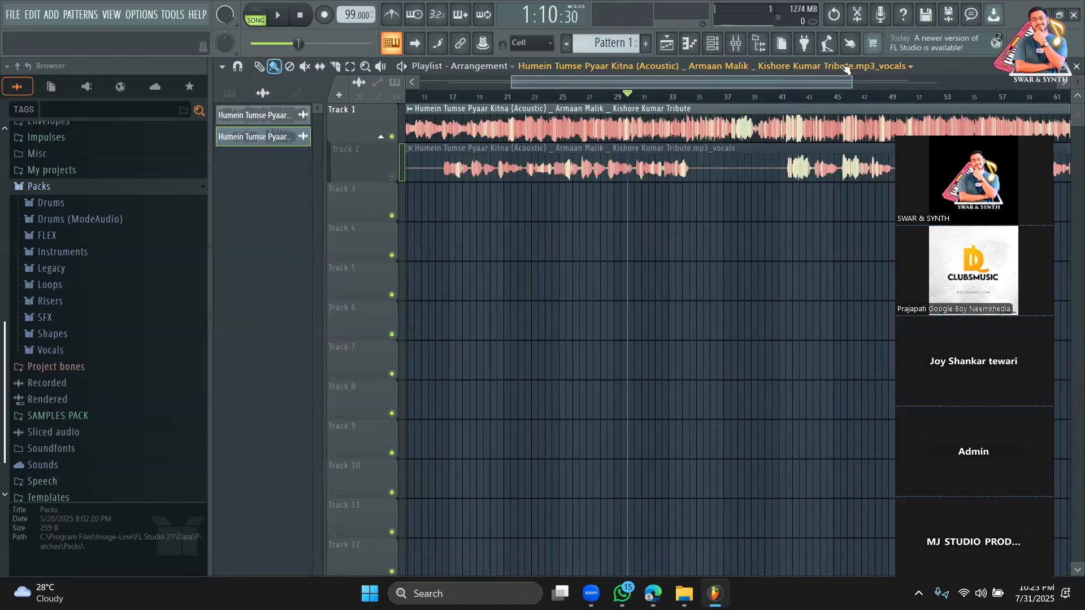
key(space)
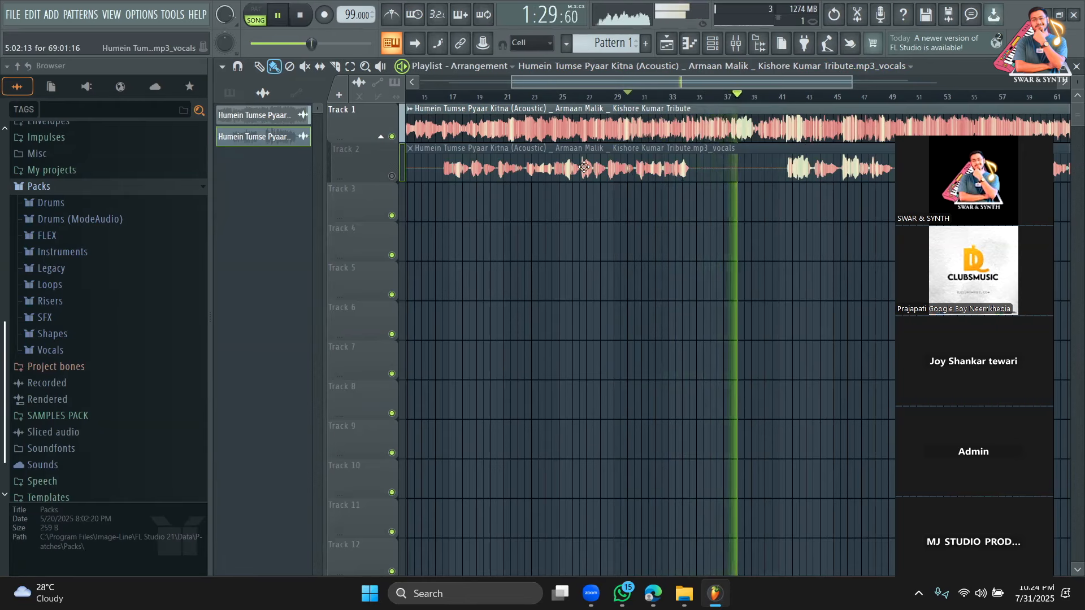
key(space)
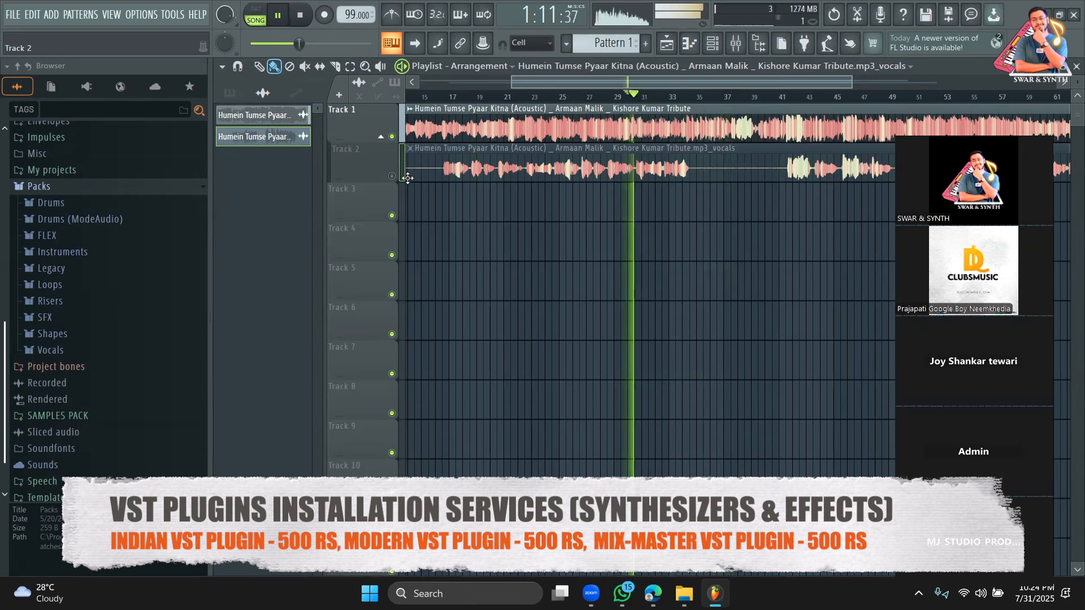
Compare the original song's beat with the metronome by playing from about bar 30 with Track 1 muted and unmuted
drag(554, 83, 486, 82)
key(space)
key(space)
click(393, 138)
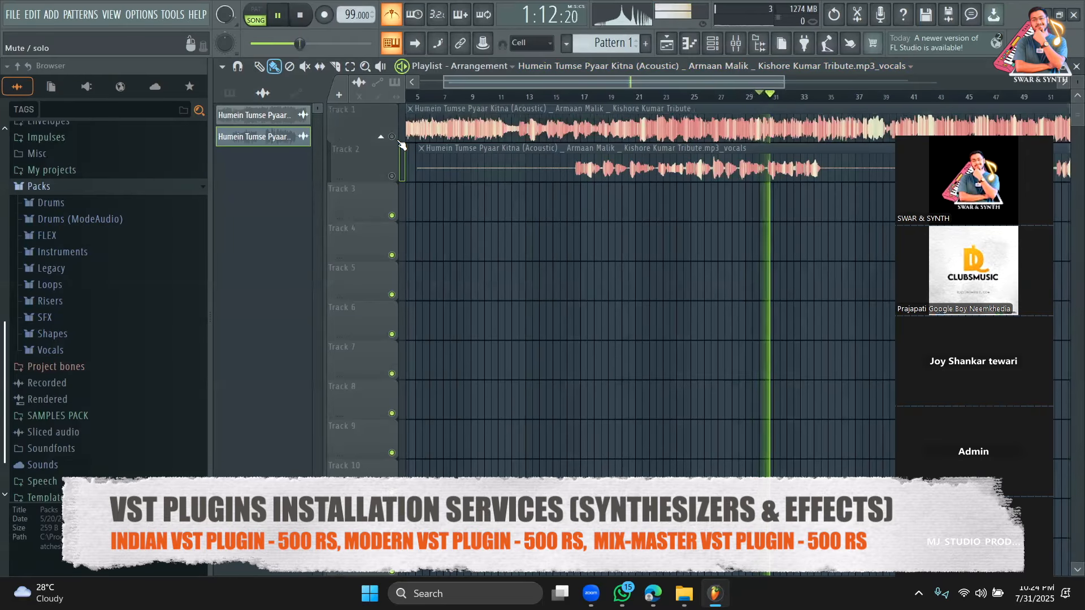
key(space)
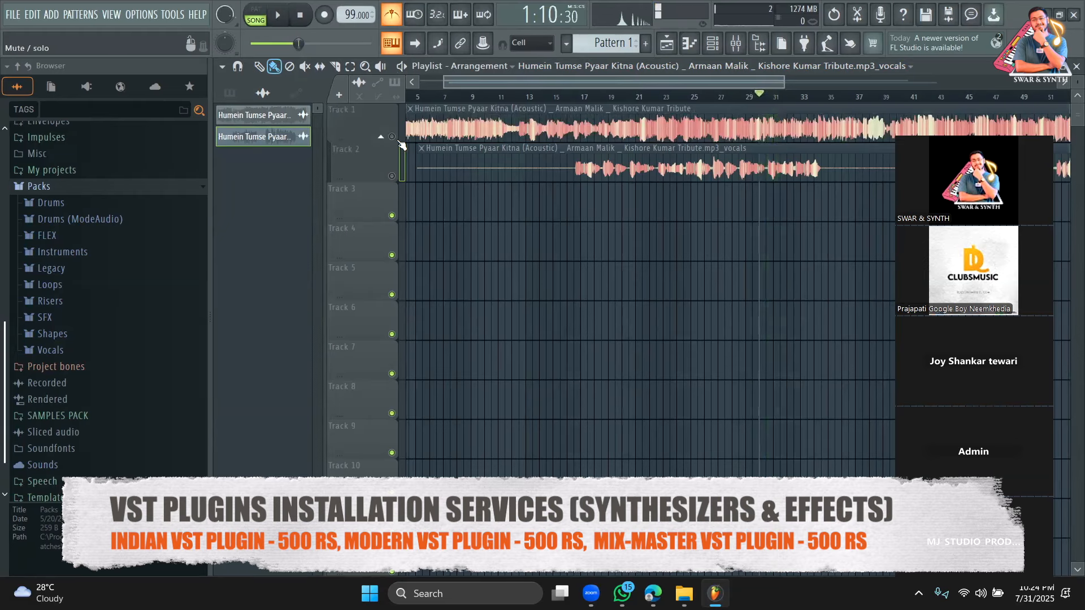
click(394, 138)
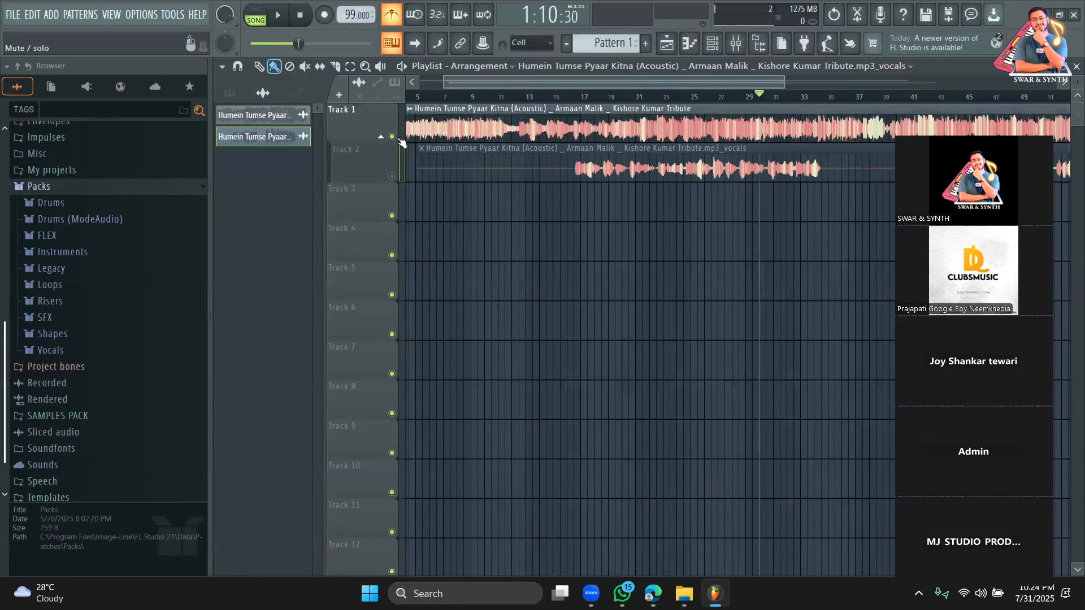
key(space)
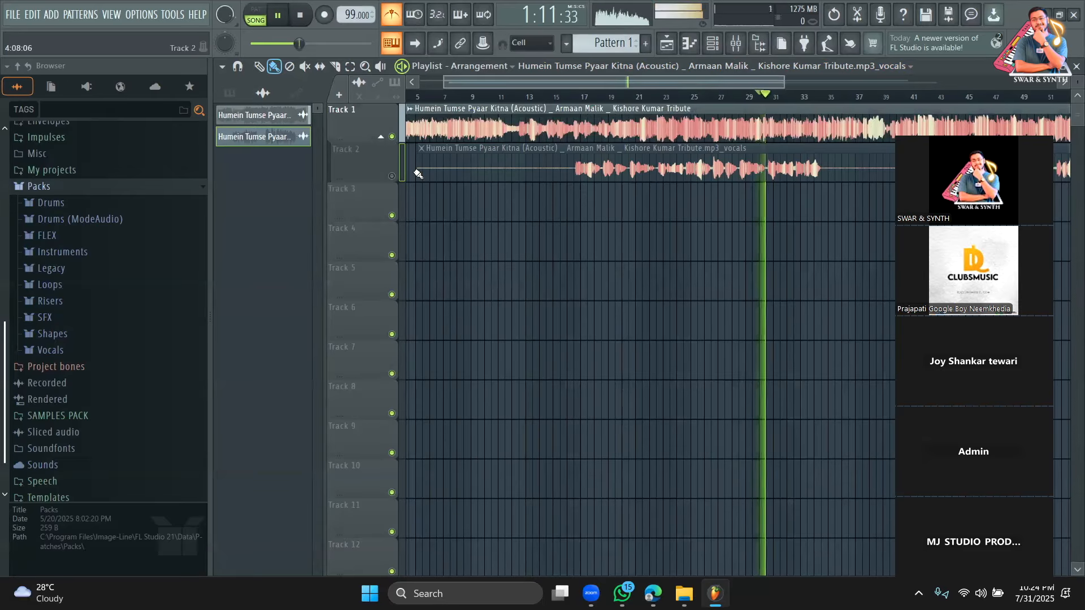
key(space)
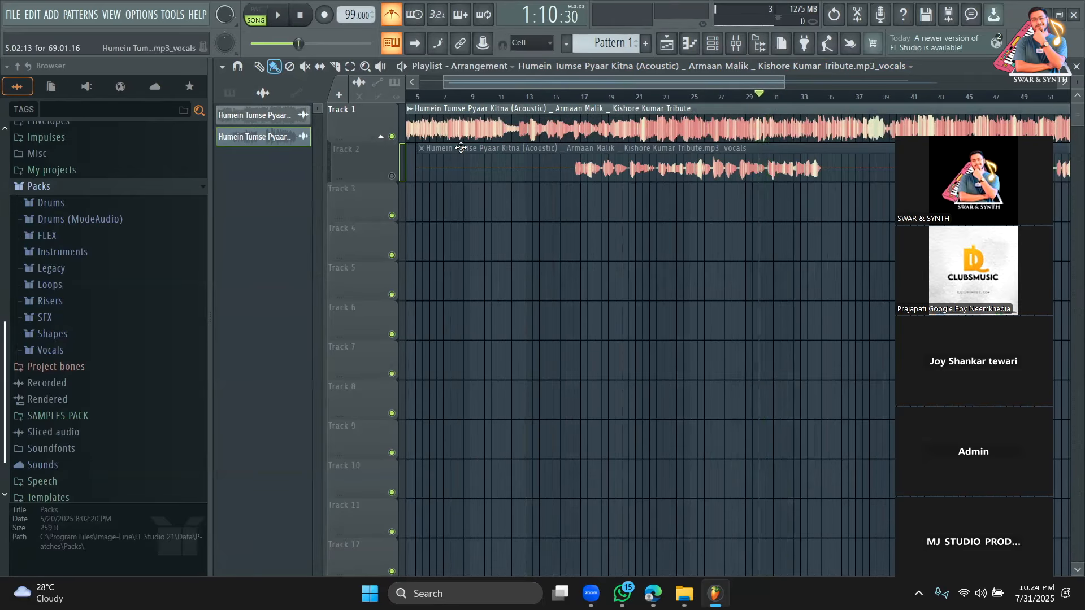
Mute the original song on Track 1, play the metronome alone, and unmute the vocals on Track 2
click(392, 137)
key(space)
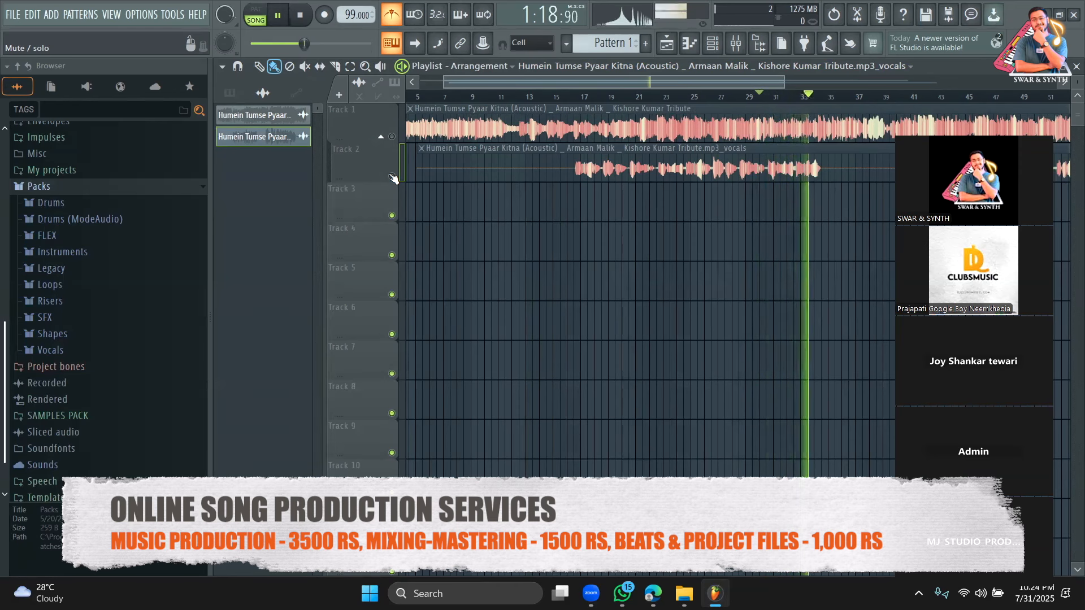
key(space)
click(392, 136)
click(391, 136)
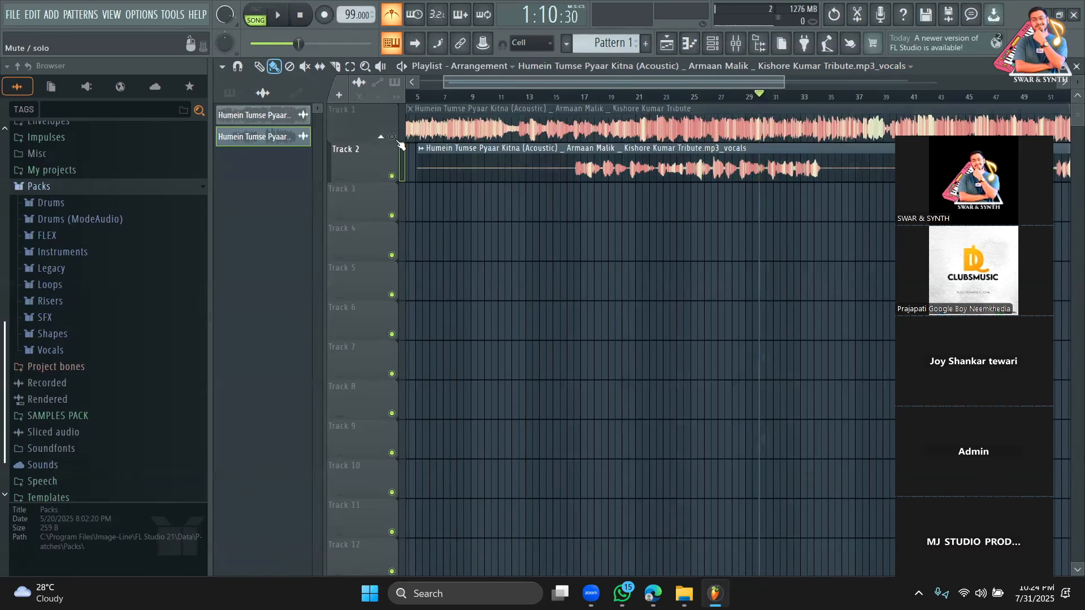
Audition the vocals from just before bar 17 against the metronome, examining how the first phrase lines up with the bar line
key(space)
click(580, 96)
drag(785, 84, 620, 85)
key(space)
key(space)
key(space)
key(space)
drag(633, 81, 598, 80)
key(space)
key(space)
Nudge the vocals clip on Track 2 slightly later so the singing enters at bar 17, and replay that entry against the metronome
mouse_move(632, 175)
mouse_down()
mouse_move(640, 166)
mouse_move(638, 174)
mouse_up()
drag(576, 85, 605, 82)
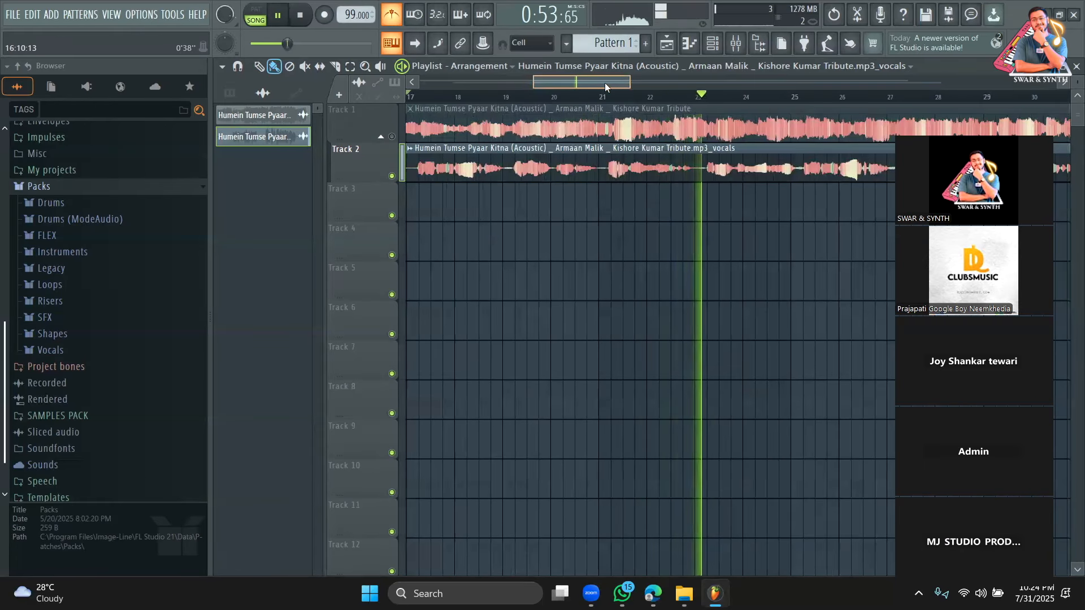
mouse_move(628, 83)
mouse_down()
mouse_move(687, 84)
mouse_move(623, 83)
mouse_up()
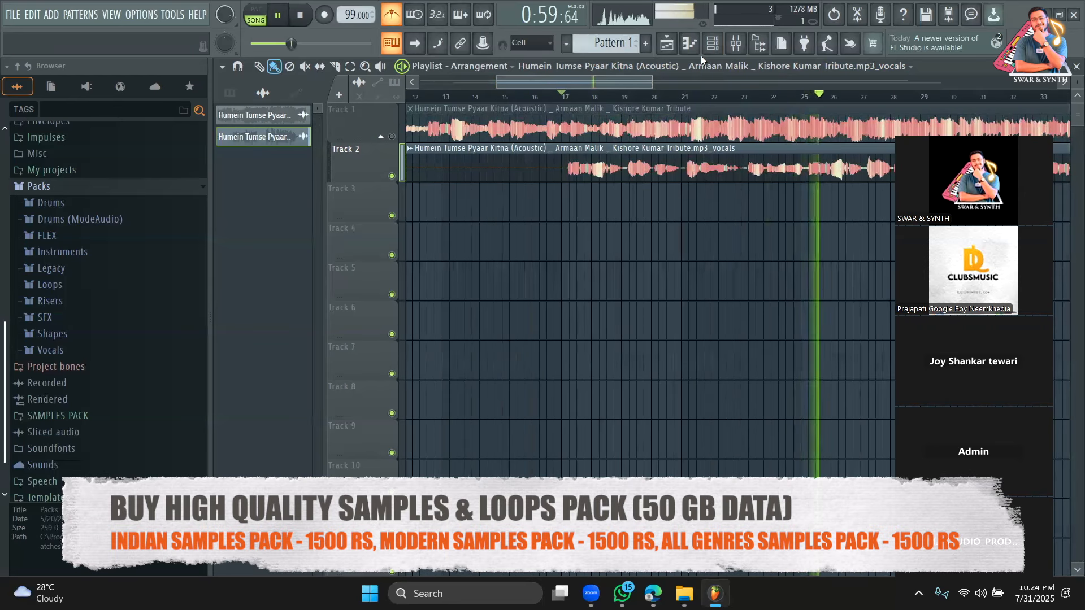
click(571, 104)
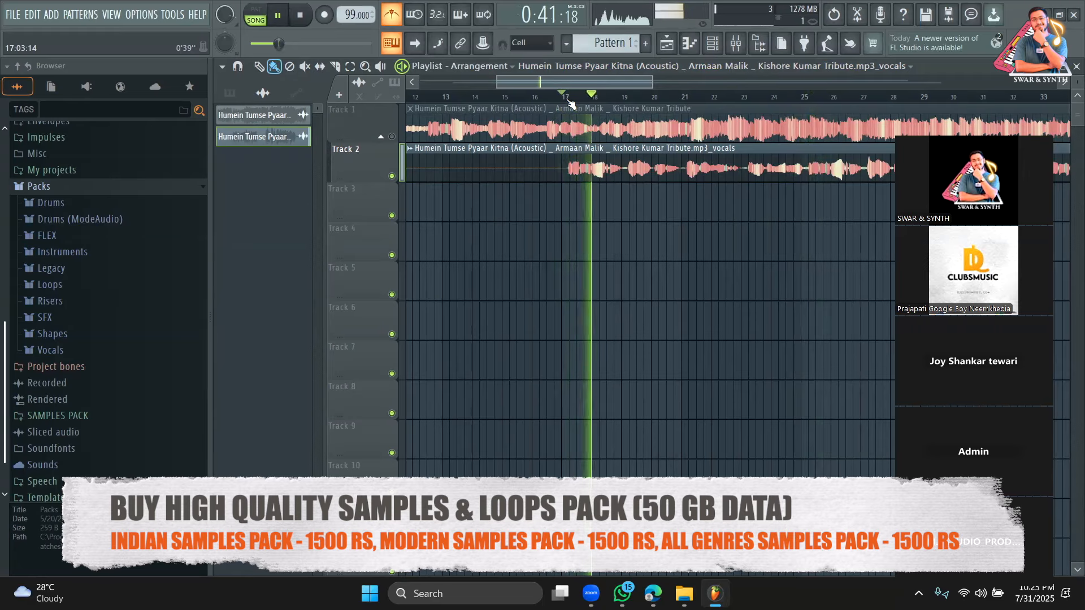
click(569, 102)
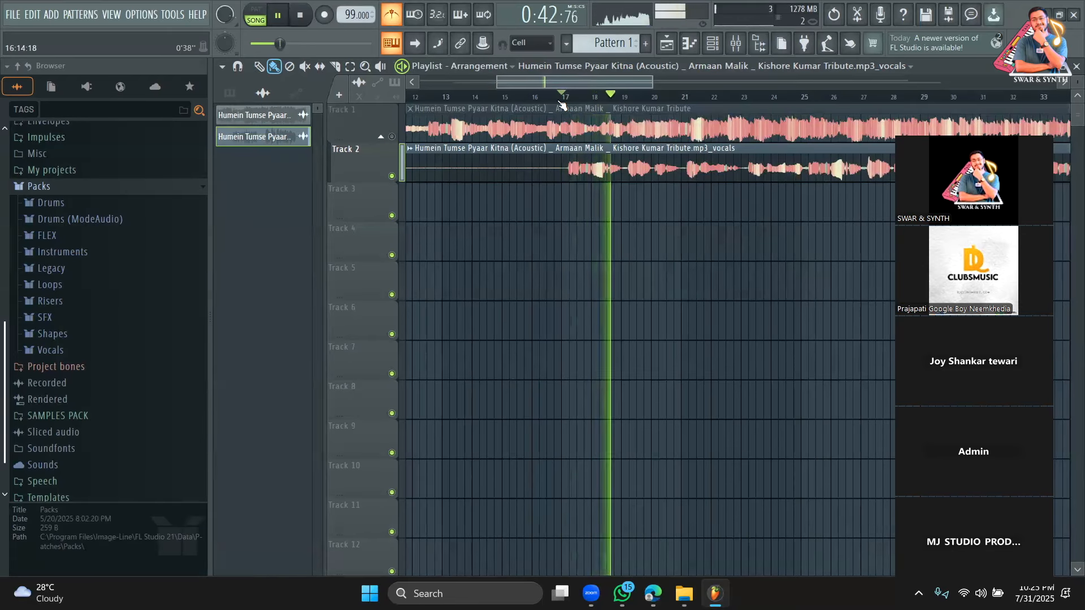
key(space)
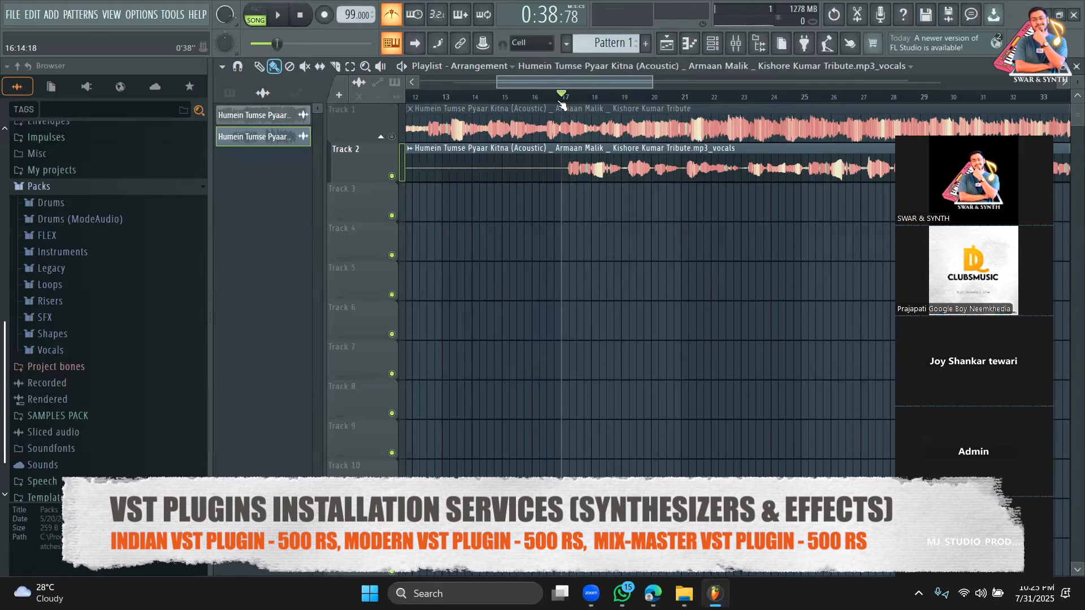
Analyze the original song from Track 1 in the Newtone pitch corrector, check its detected scale, and close the pitch corrector and channel settings
double_click(656, 120)
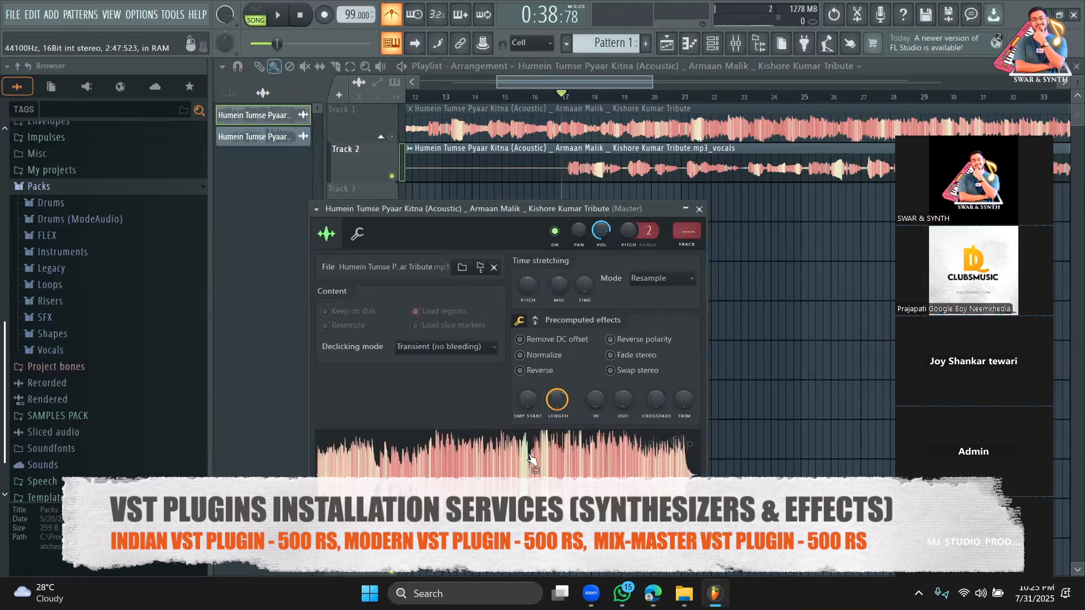
right_click(530, 455)
click(575, 433)
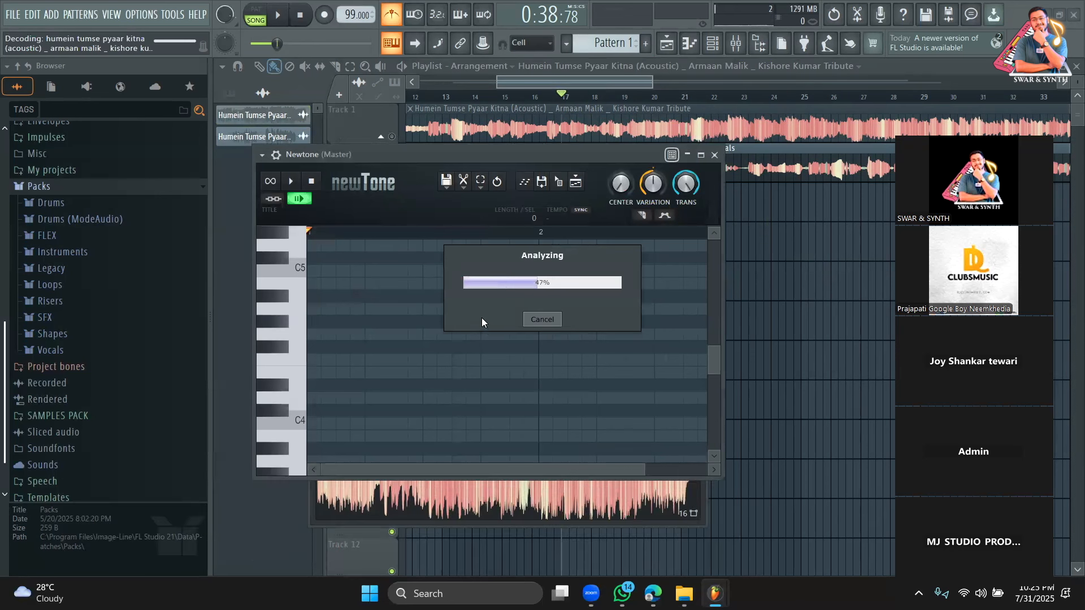
click(464, 187)
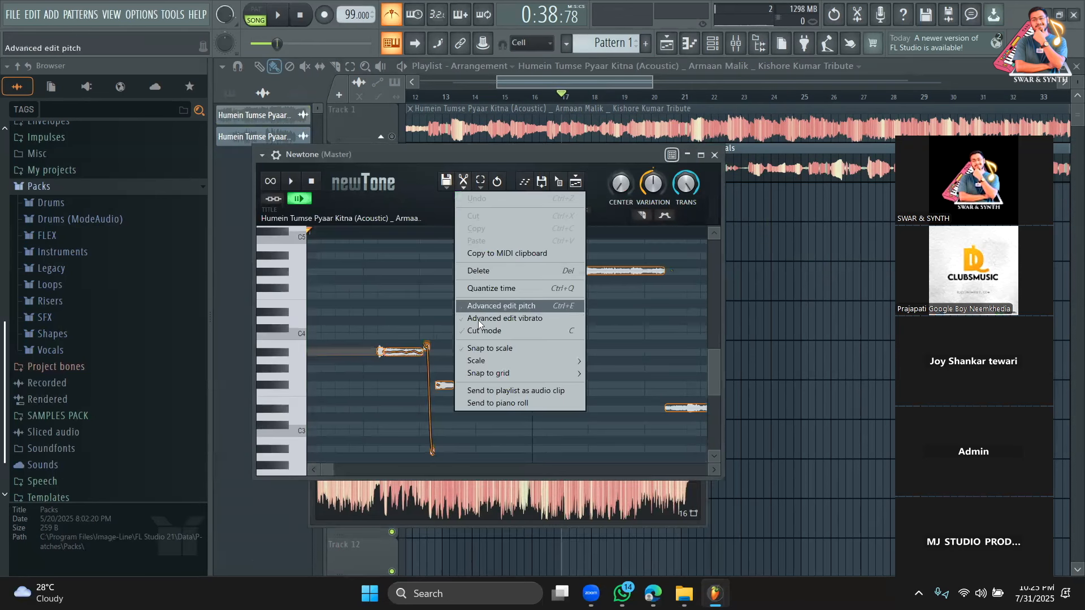
mouse_move(487, 362)
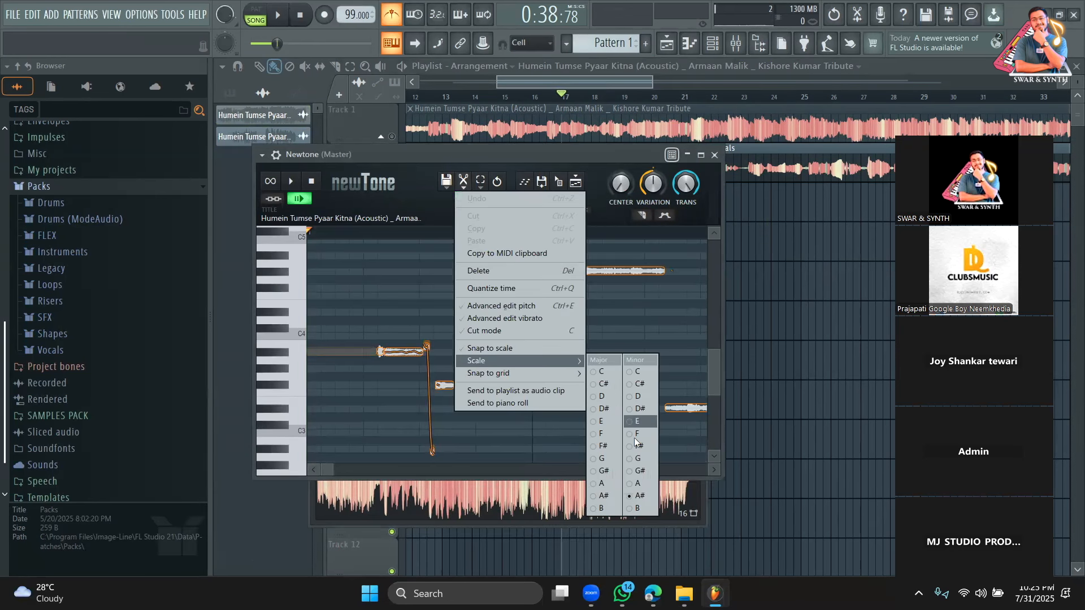
click(722, 159)
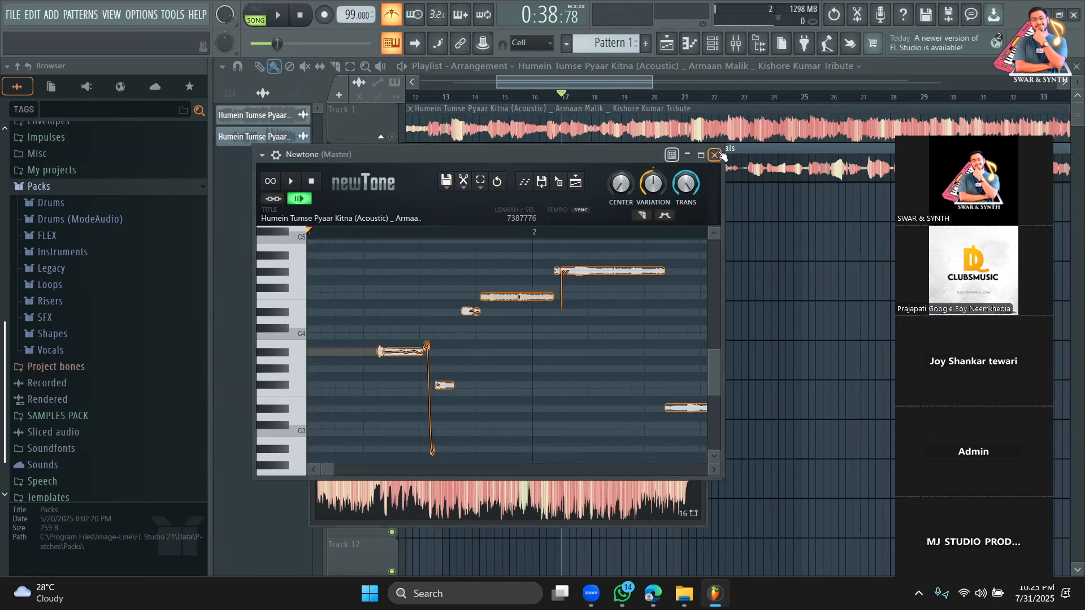
click(714, 155)
click(700, 209)
Show the unsorted instrument channels and delete the existing chord notes from the Xpand!2 piano roll in Pattern 1
click(709, 46)
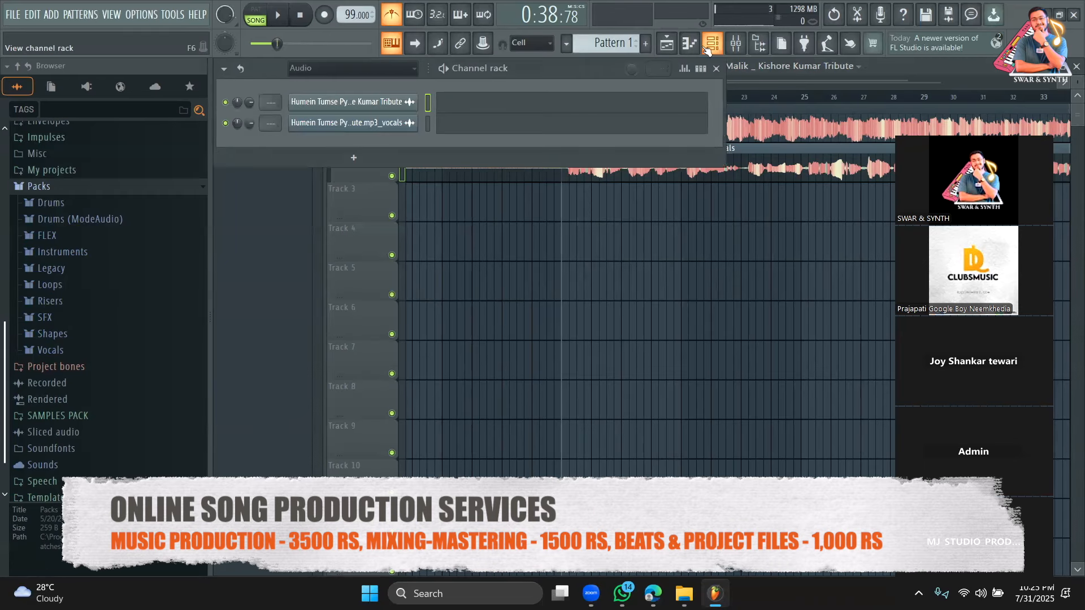
click(318, 113)
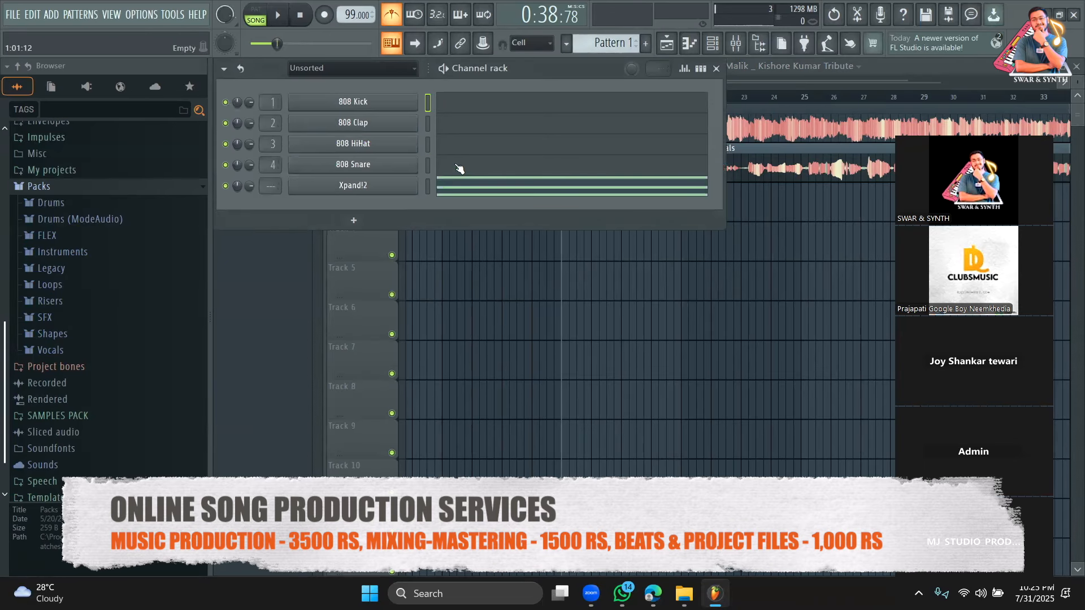
click(476, 187)
right_click(425, 267)
right_click(421, 317)
right_click(418, 354)
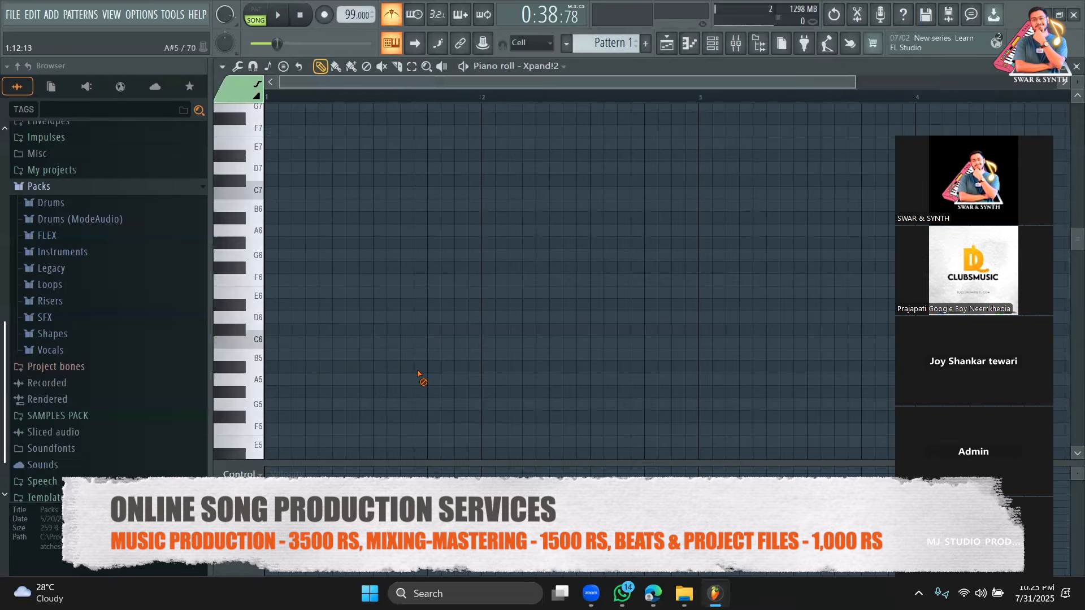
Stamp a one-bar minor chord rooted on A#5 at bar 1 of the Xpand!2 piano roll
click(282, 69)
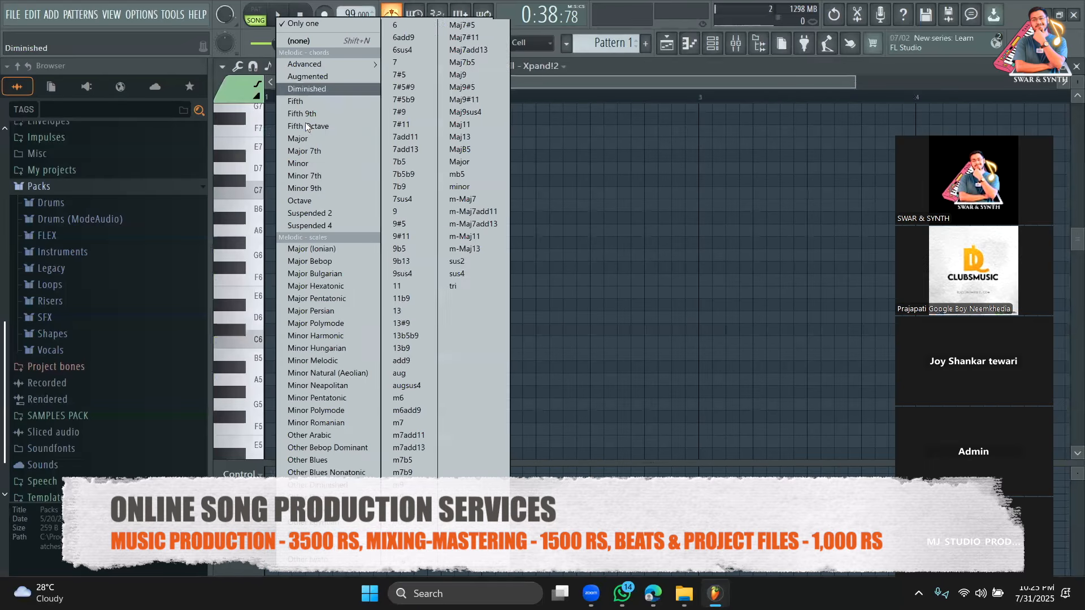
click(308, 162)
click(279, 343)
drag(279, 343, 279, 365)
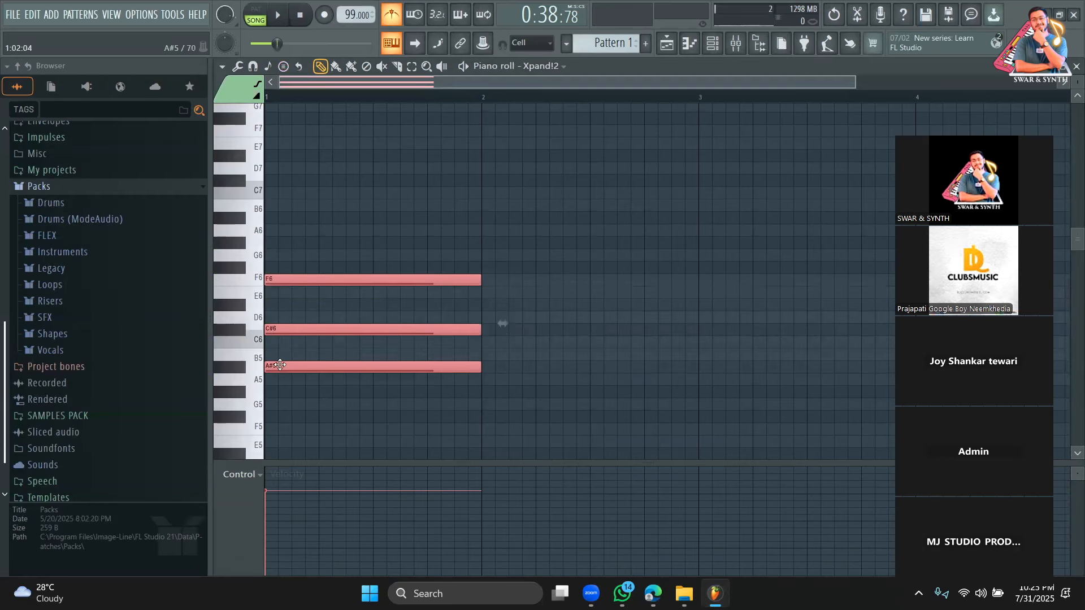
Audition the A# minor chord in pattern mode and move it down one octave to root on A#4
scroll(292, 345, down, 3)
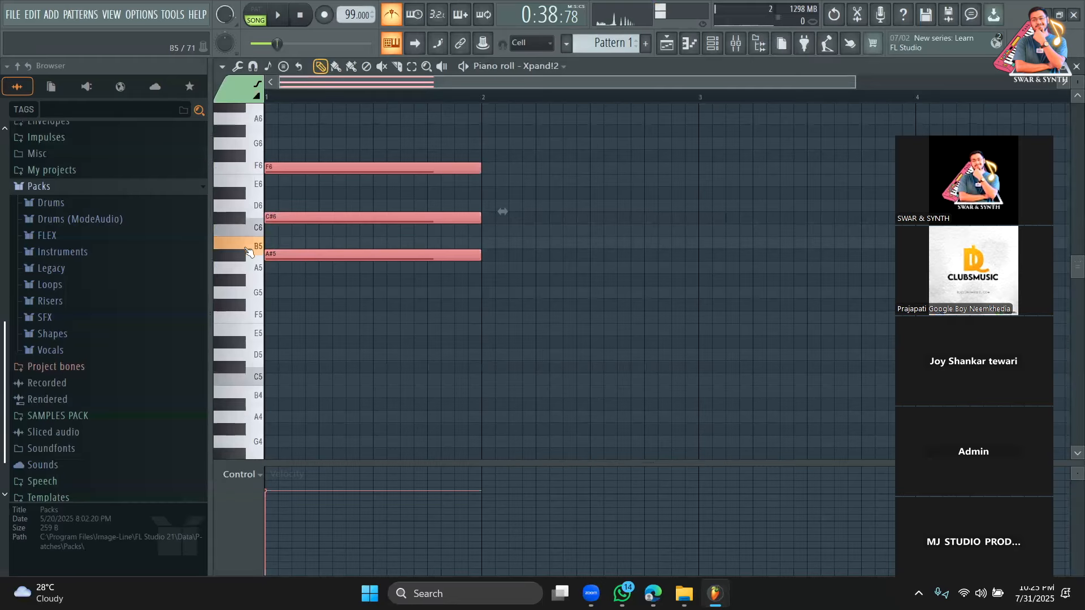
click(250, 17)
key(space)
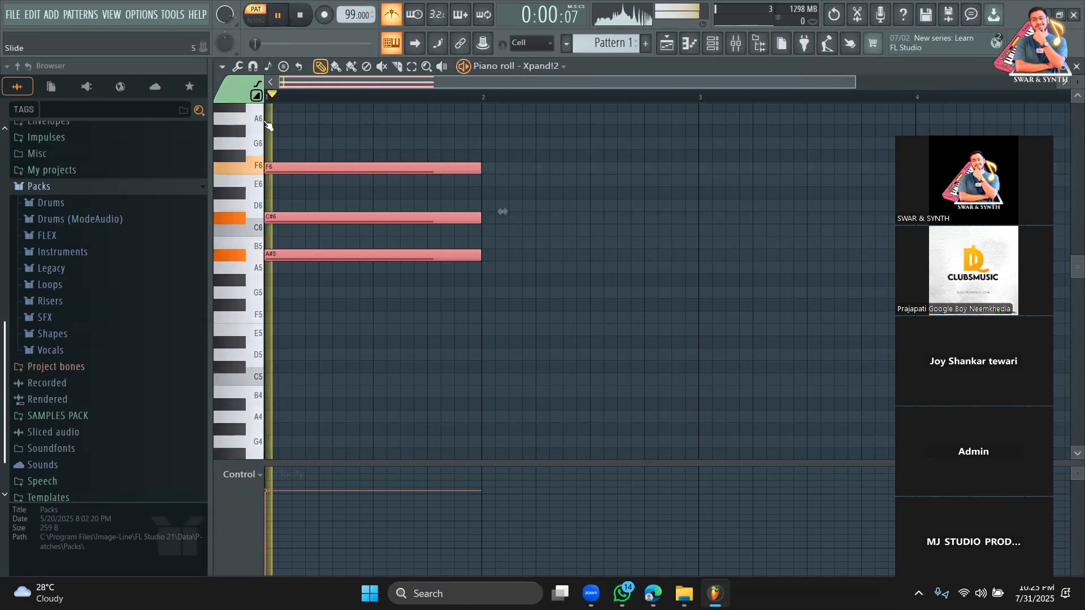
drag(300, 256, 290, 406)
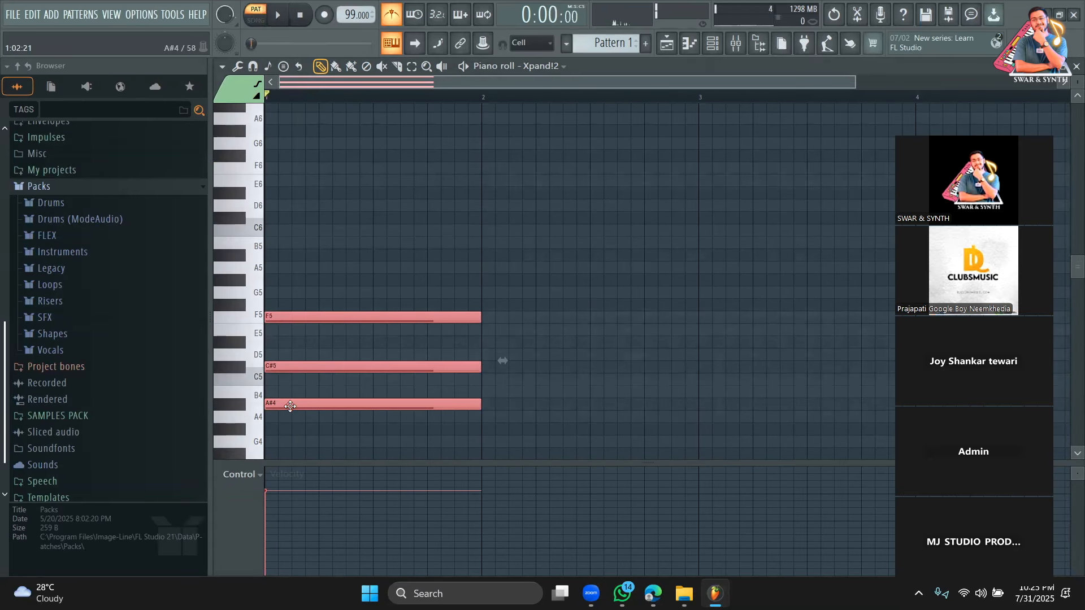
Lengthen the A# minor chord to two bars, turn the metronome off, and replay the chord
drag(479, 321, 685, 325)
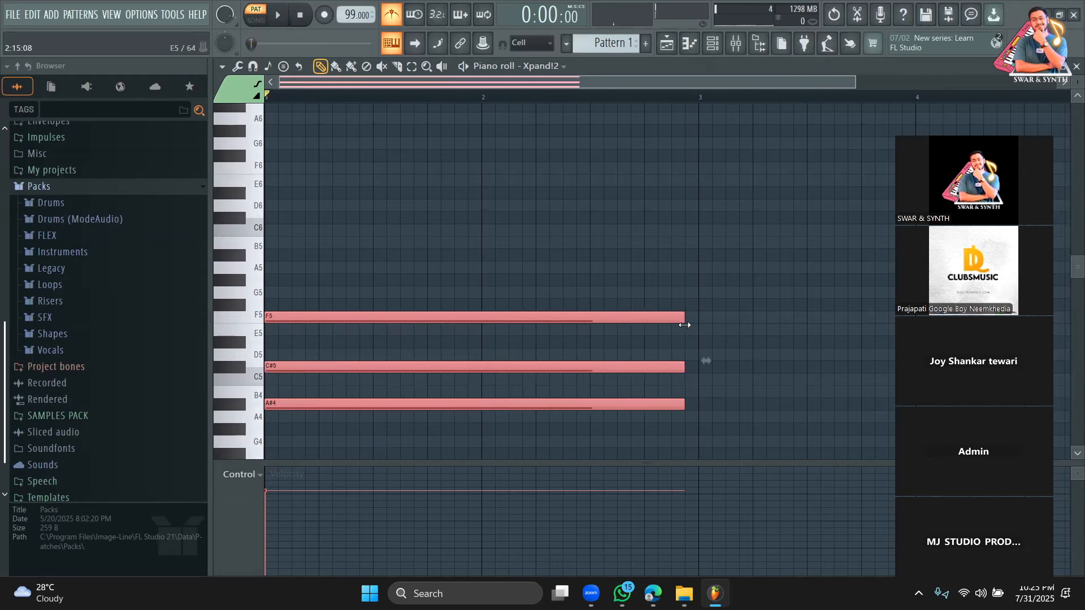
key(space)
click(391, 16)
key(space)
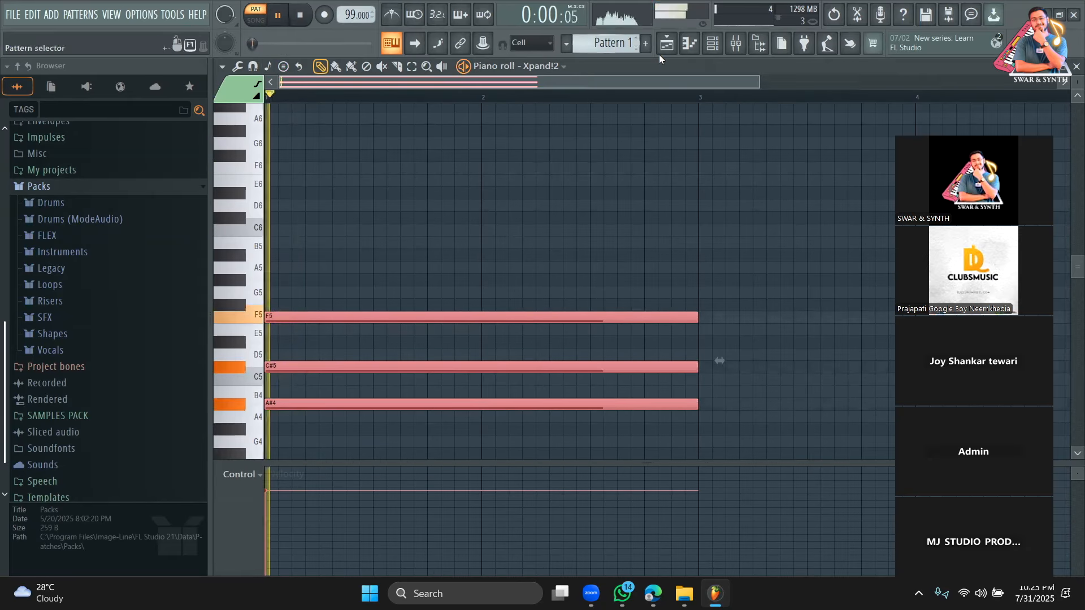
key(space)
Place Pattern 1 on Track 3 of the playlist at bar 17, under the vocal entry
click(668, 45)
click(576, 98)
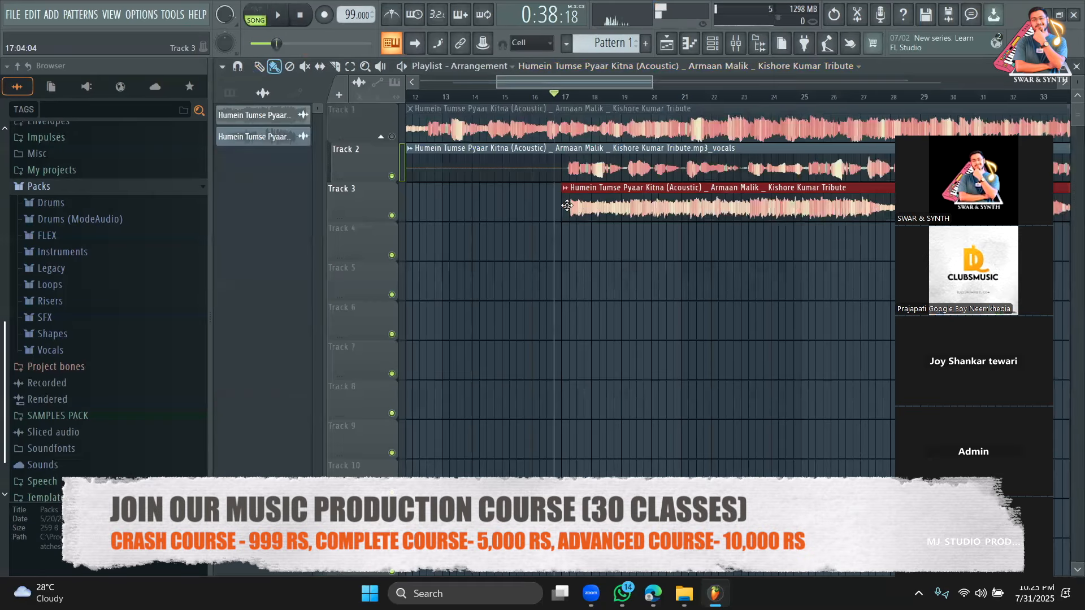
click(569, 194)
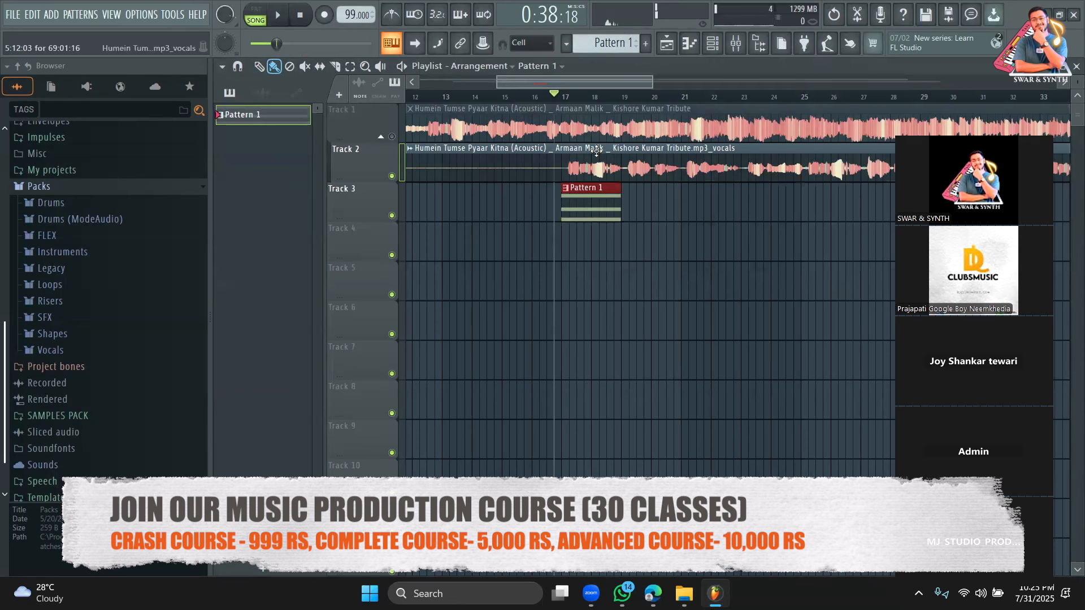
Lower the vocals clip's channel volume to about 43%, keep the clip on Track 2, and play it with the chord
double_click(588, 160)
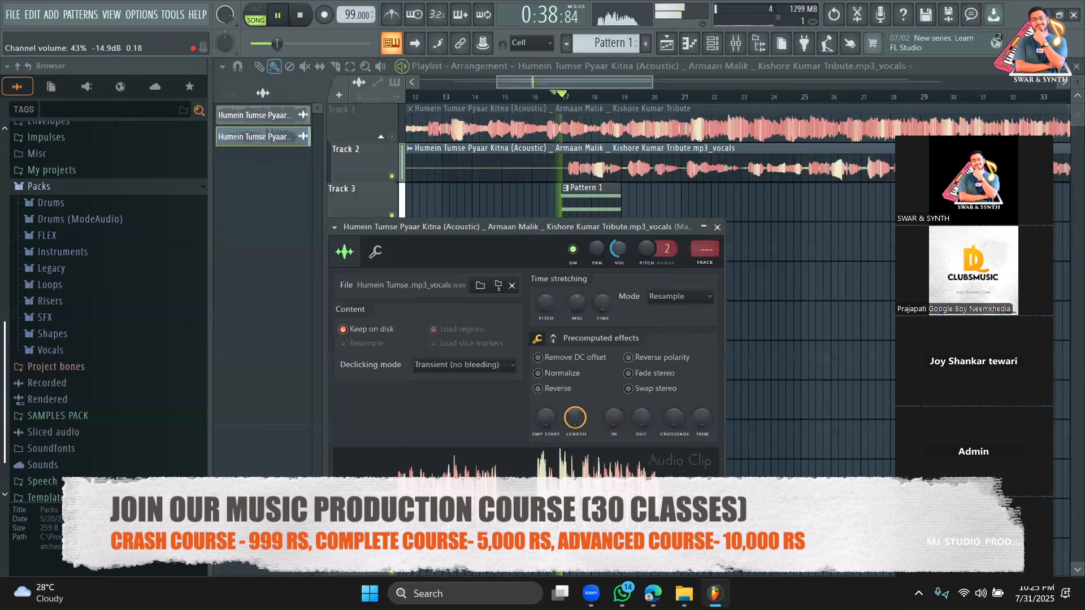
right_click(632, 177)
key(space)
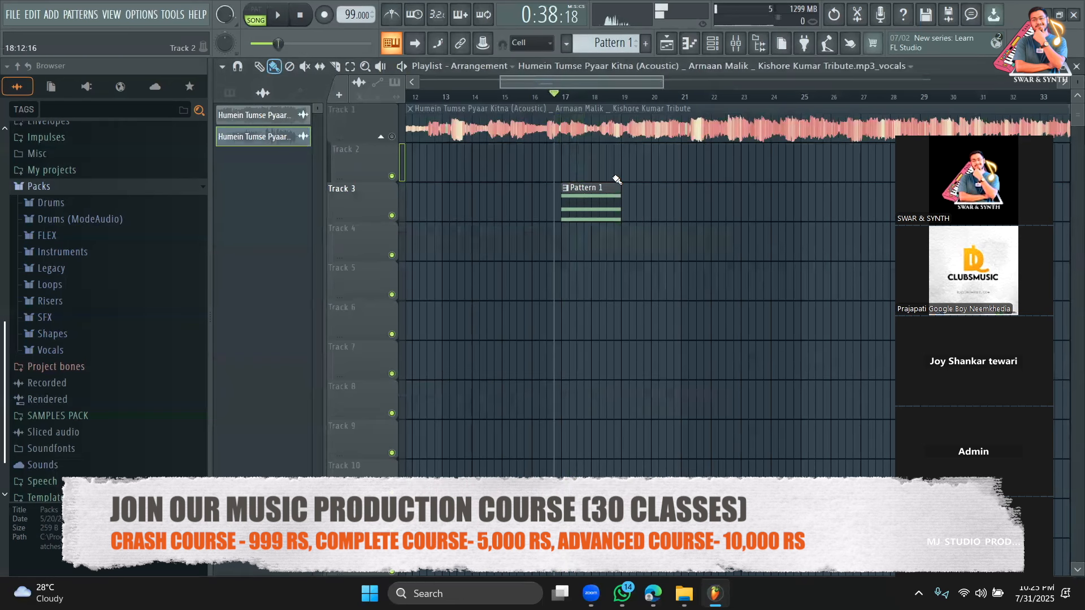
key(ctrl+z)
key(space)
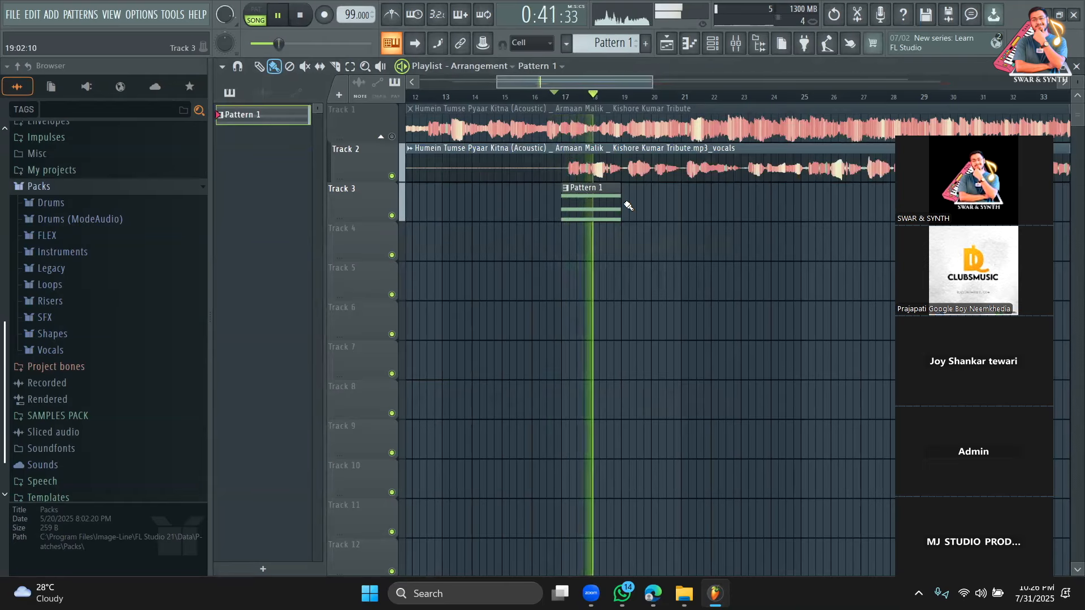
Extend the Pattern 1 clip on Track 3 to four bars, so it ends at bar 21, without a second copy
click(625, 203)
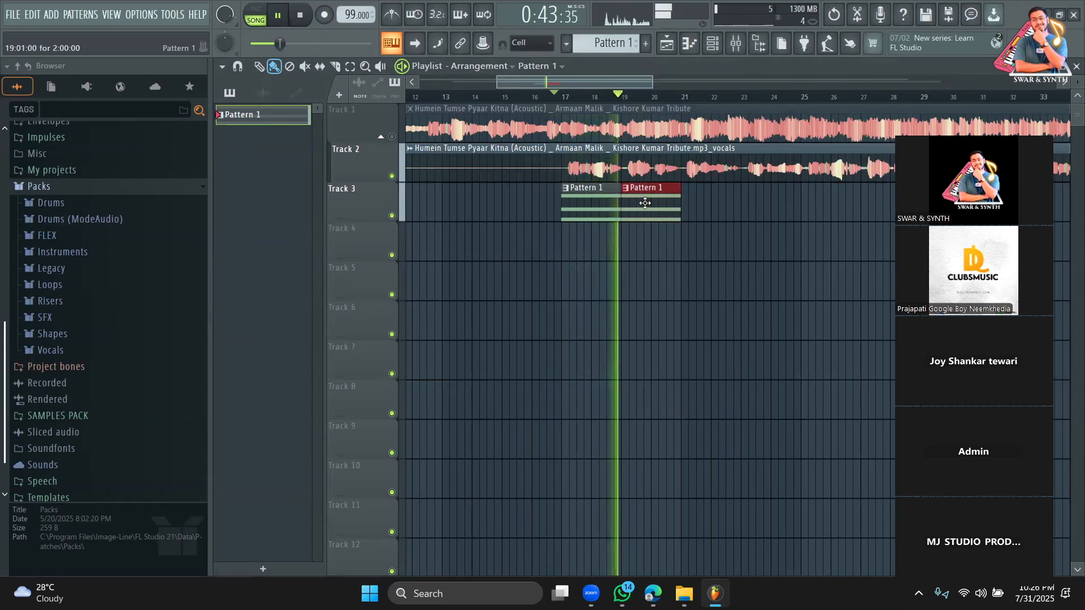
right_click(645, 205)
key(space)
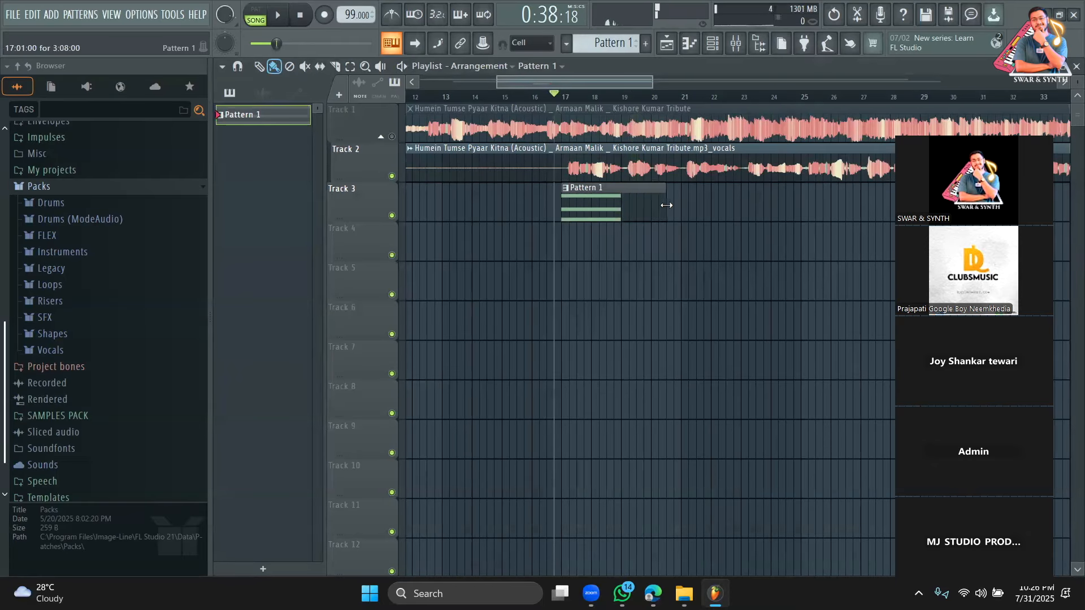
drag(667, 205, 673, 205)
Set the Xpand!2 piano roll's scale highlighting to Minor Natural (Aeolian) with root note A#
double_click(613, 204)
drag(499, 84, 274, 85)
click(269, 73)
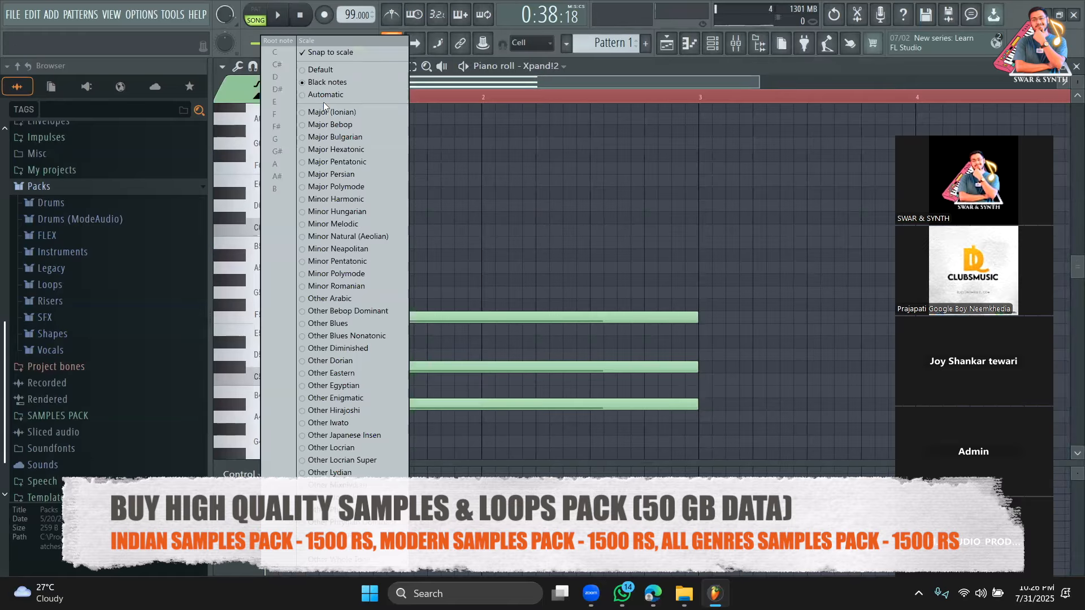
click(349, 242)
click(270, 70)
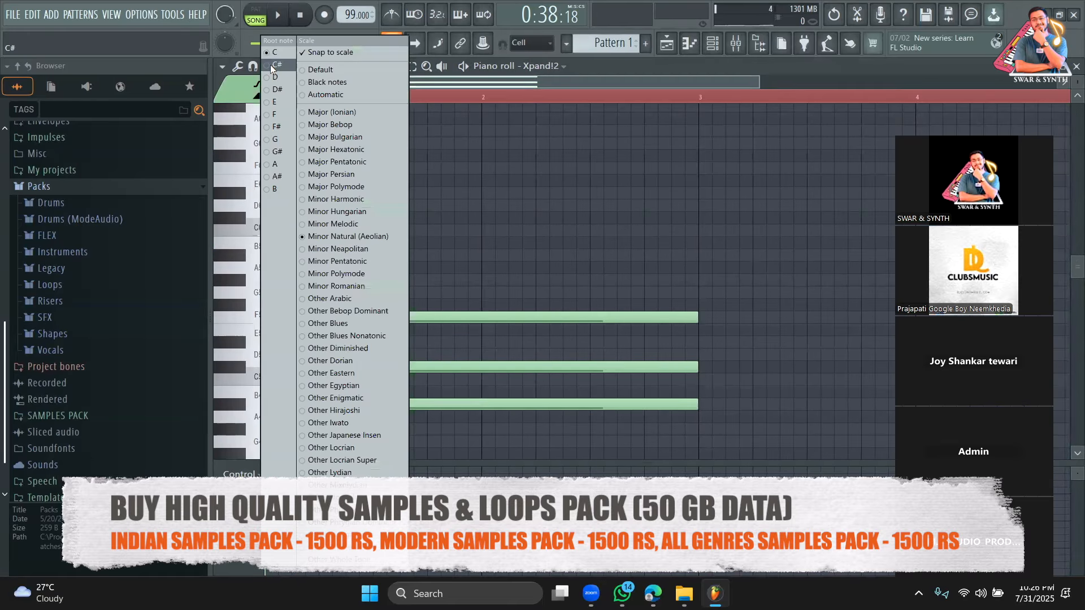
click(287, 177)
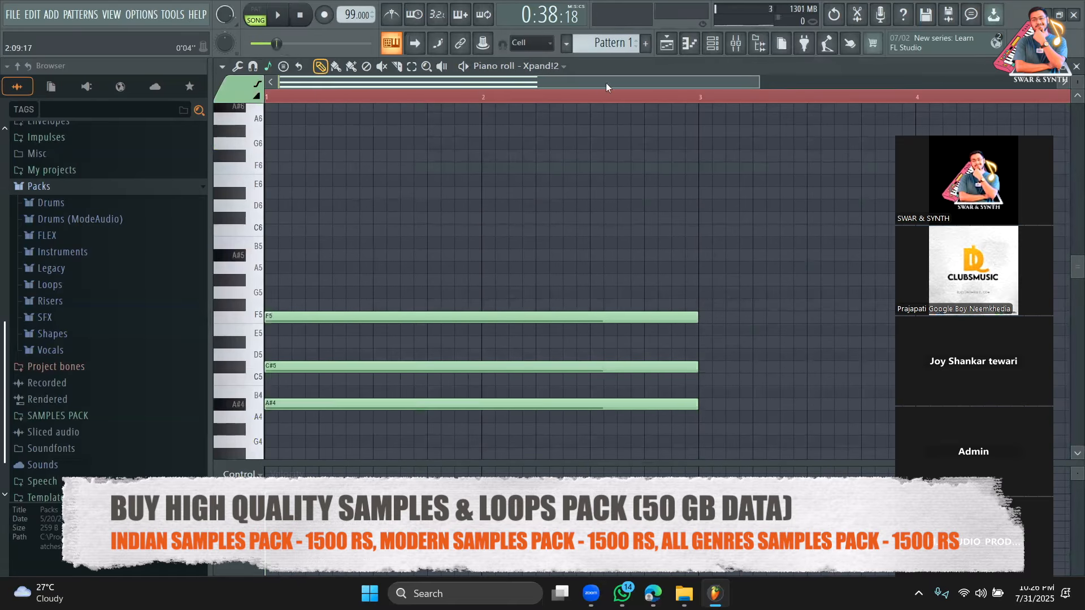
drag(759, 82, 937, 82)
key(space)
scroll(619, 220, down, 3)
Reopen the original song in the Newtone pitch corrector from the playlist and examine which major or minor scale is marked
click(667, 41)
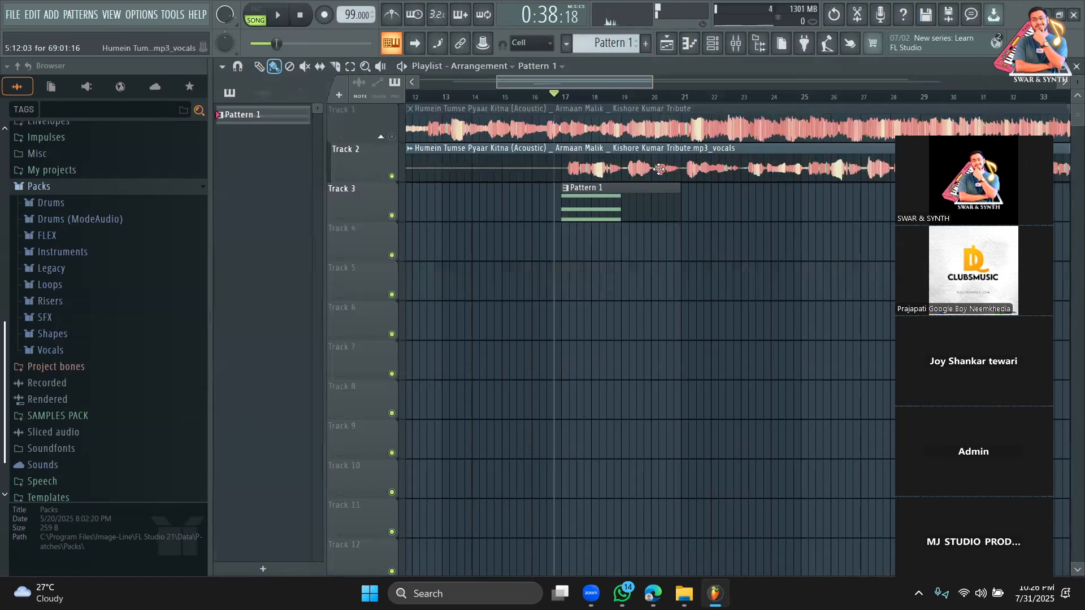
double_click(597, 123)
double_click(597, 124)
double_click(597, 124)
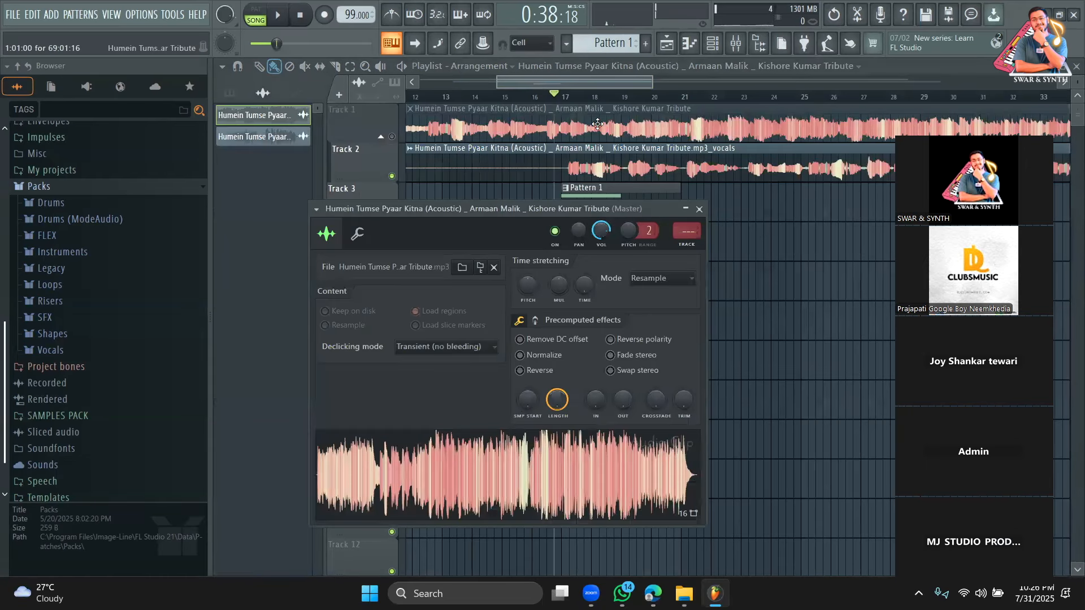
right_click(500, 472)
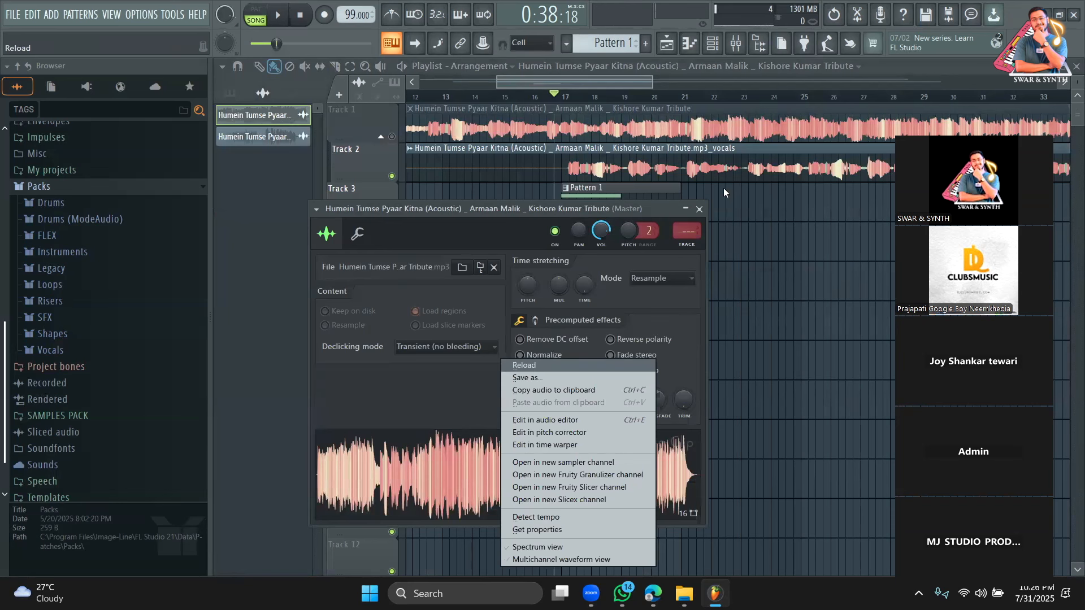
double_click(720, 116)
drag(579, 211, 632, 115)
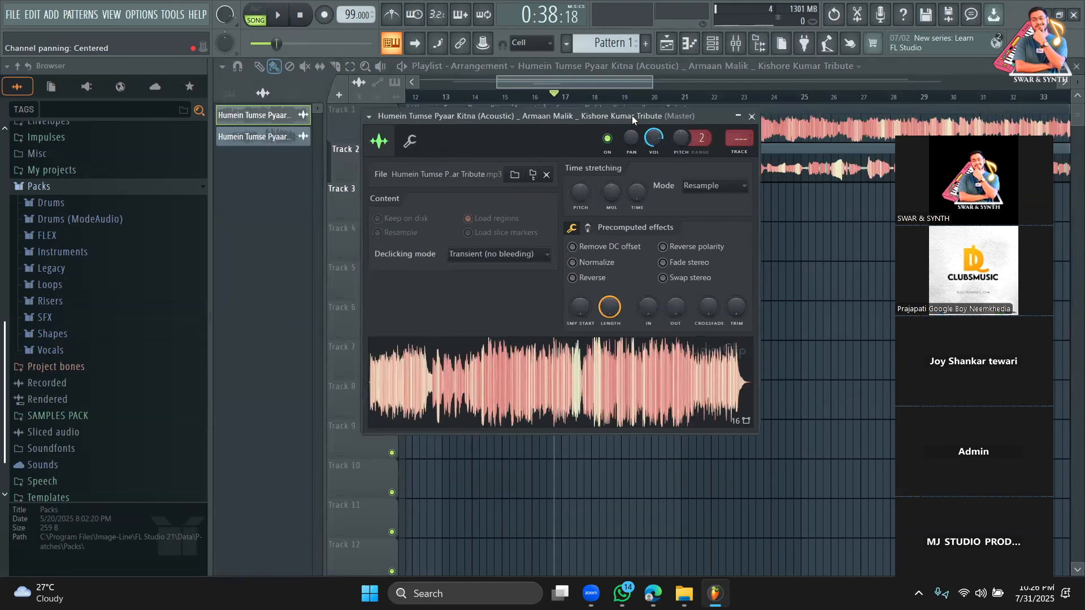
right_click(589, 364)
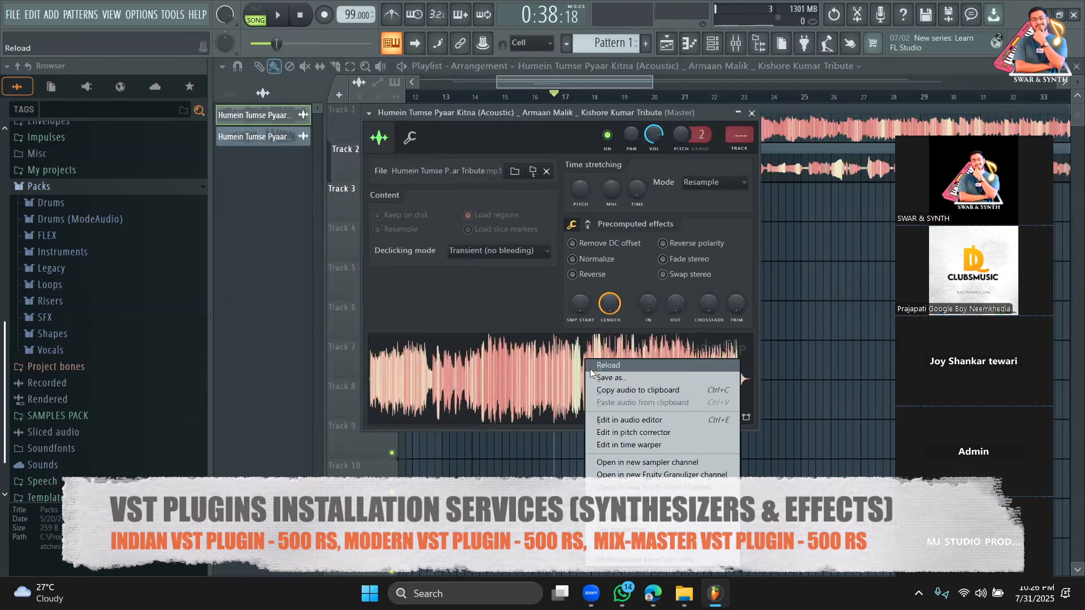
click(640, 433)
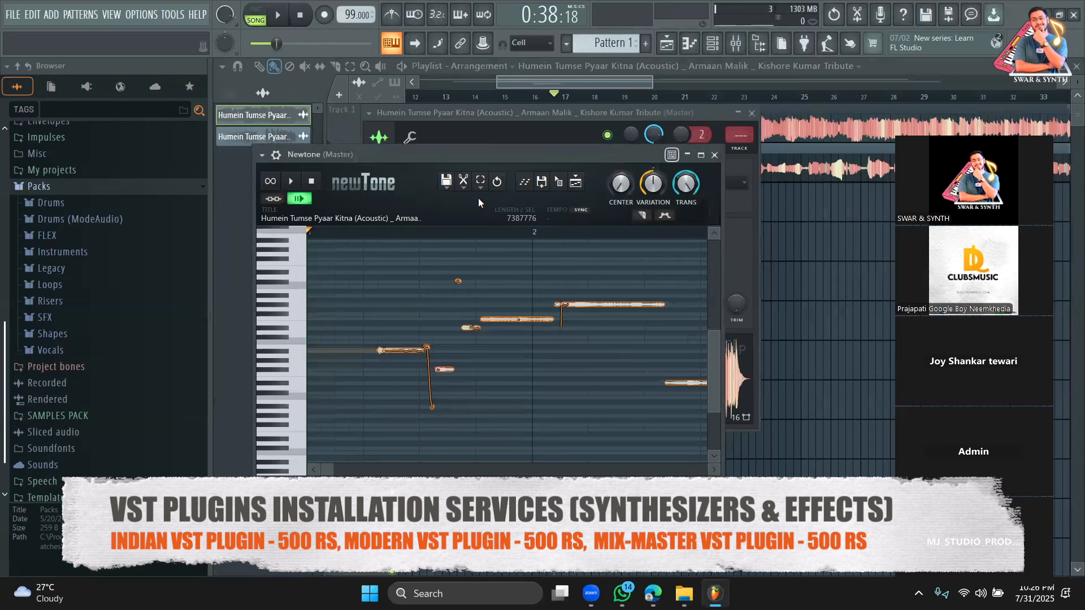
click(464, 189)
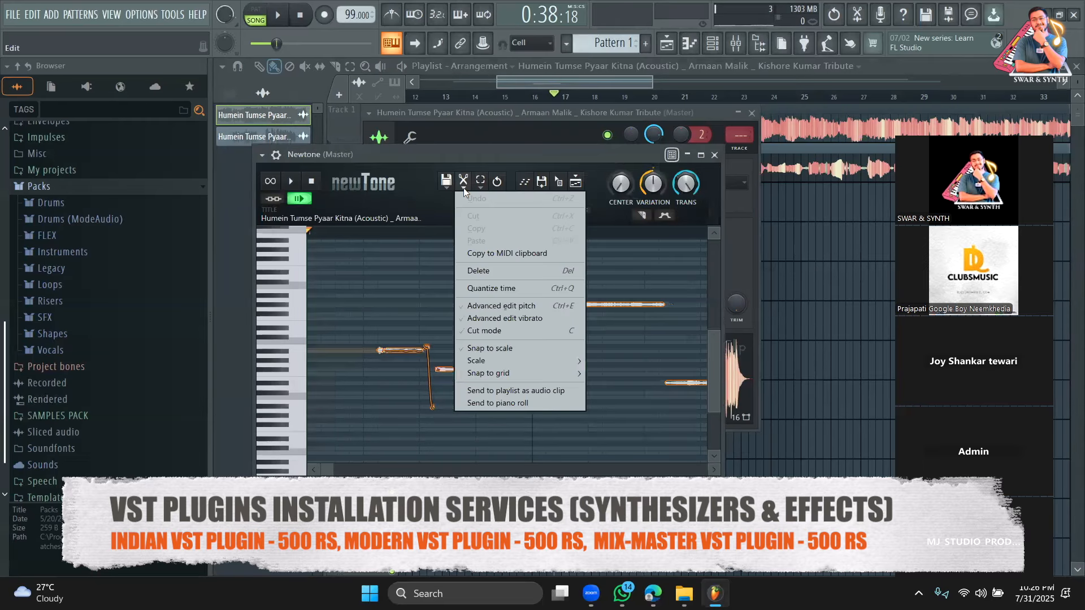
mouse_move(504, 361)
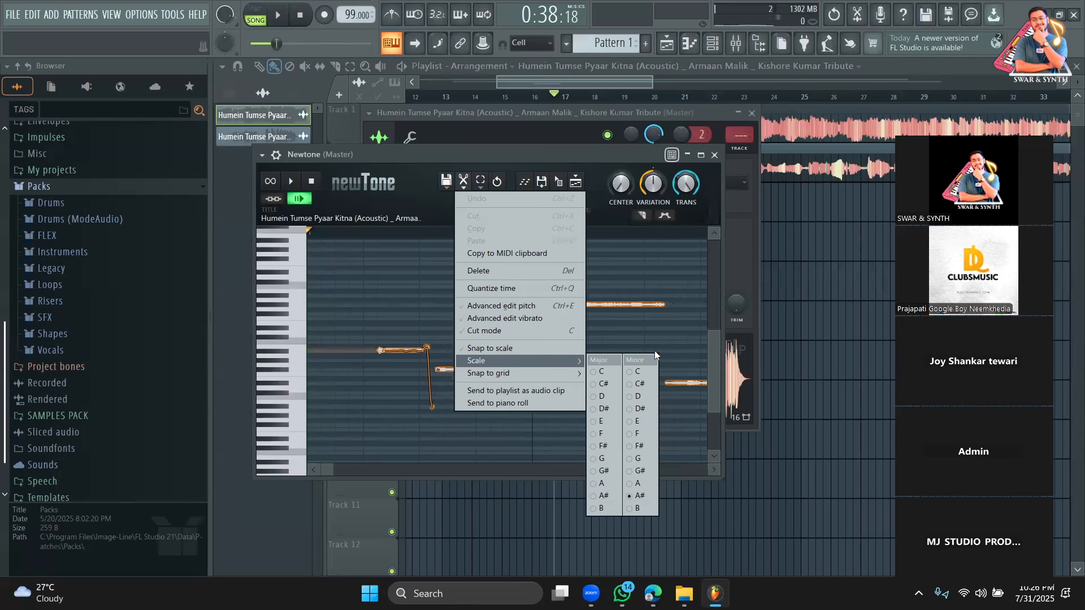
click(246, 487)
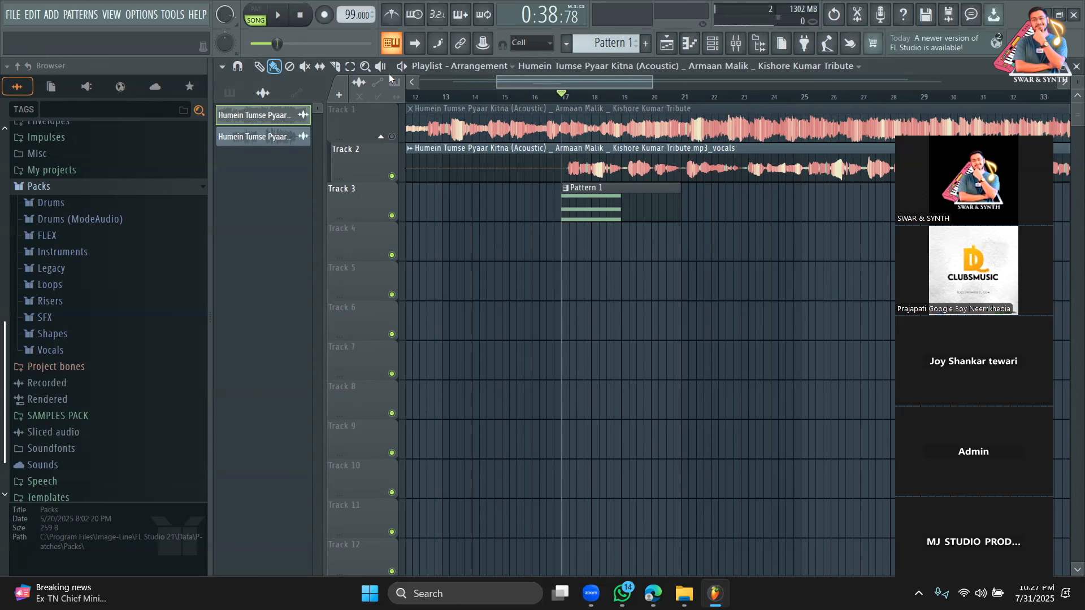
Duplicate the whole A# minor chord in the piano roll to bar 3, transposed to G#4, C5 and D#5
key(space)
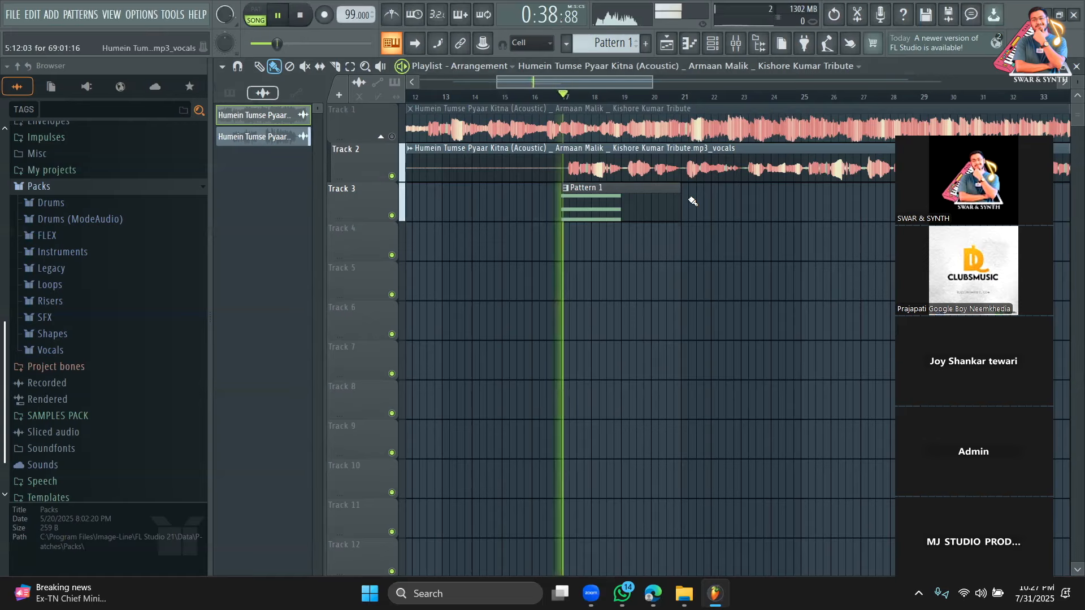
double_click(613, 213)
drag(639, 80, 334, 87)
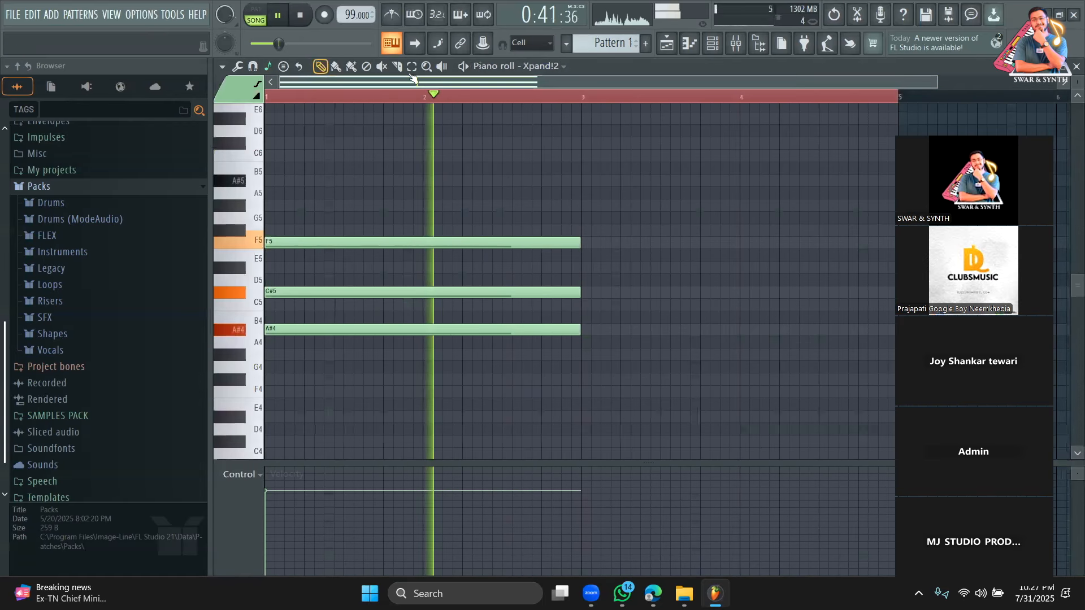
key(space)
key(ctrl+a)
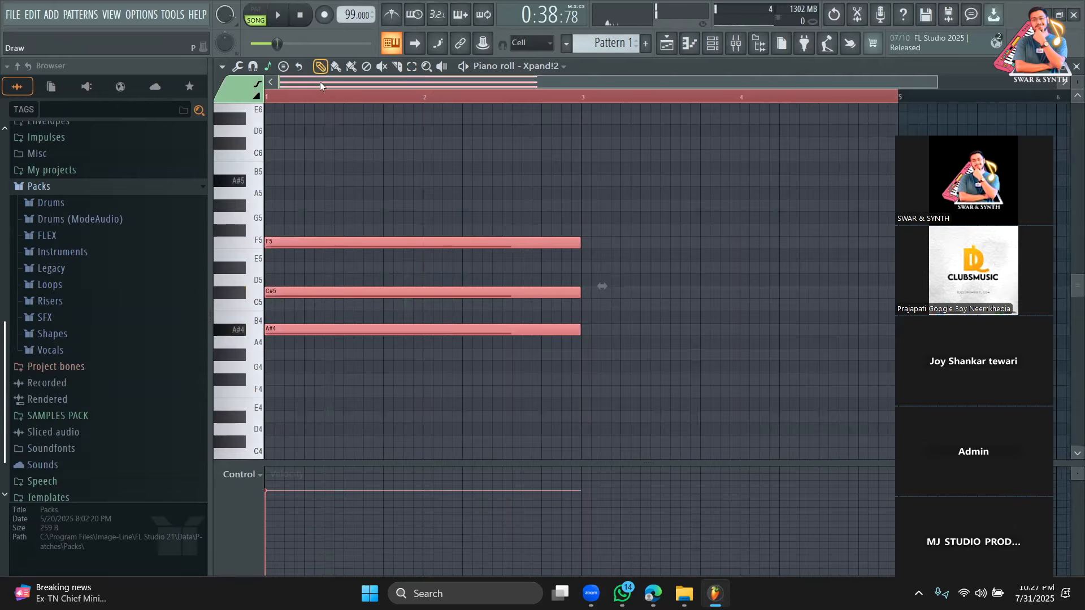
key(space)
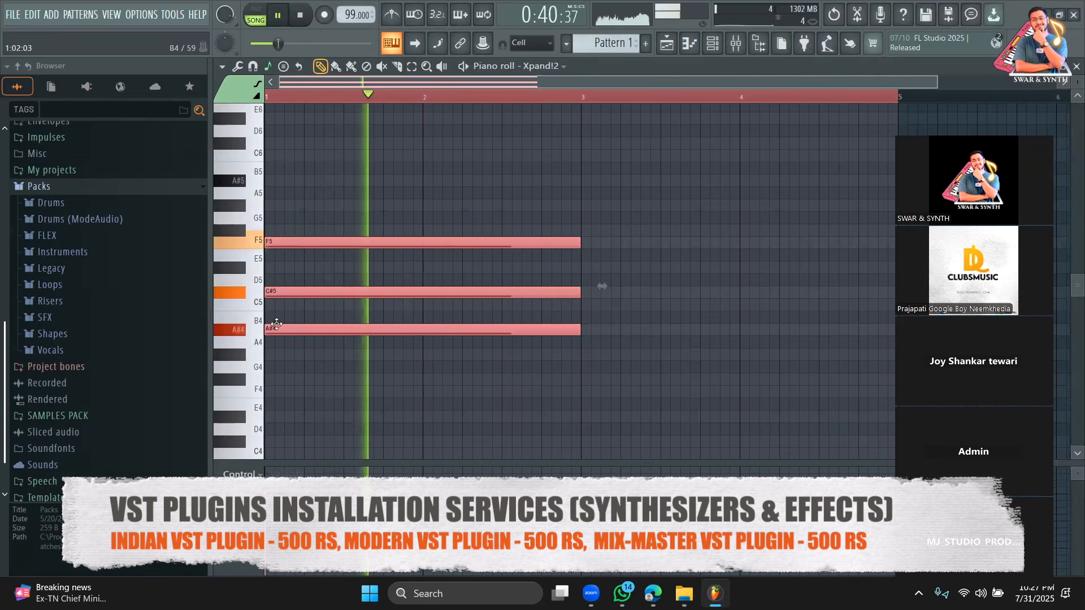
drag(276, 324, 600, 355)
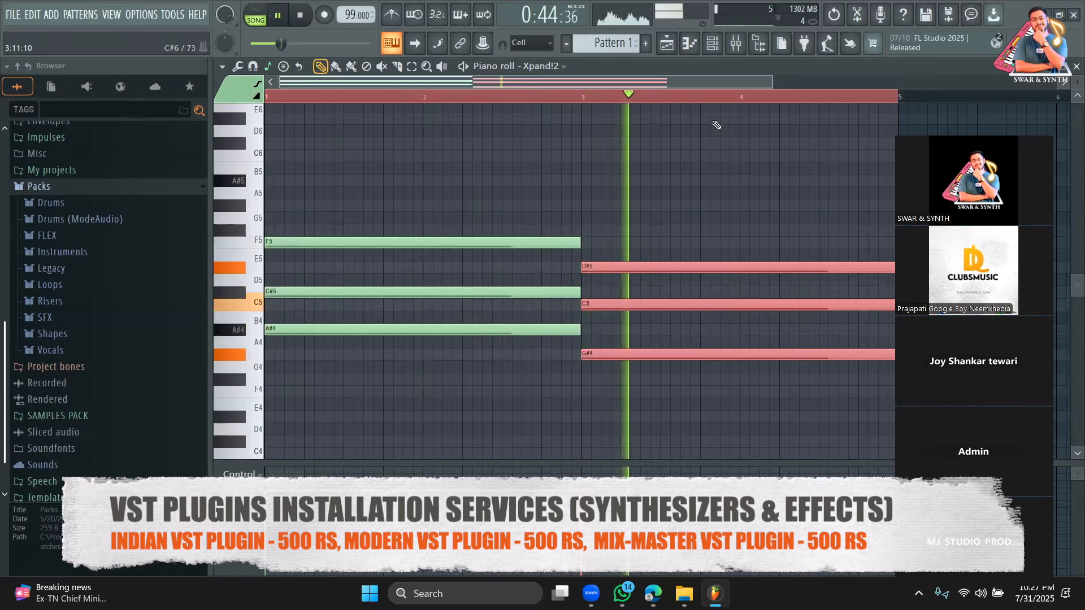
drag(770, 82, 1054, 82)
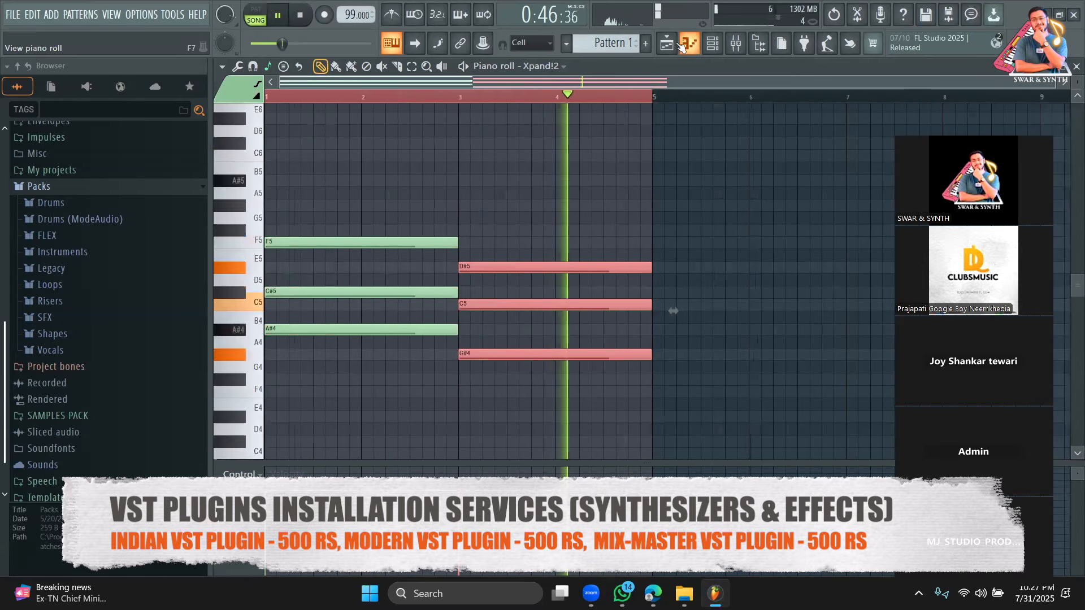
Extend the Pattern 1 clip on Track 3 to eight bars, ending at bar 25
click(681, 47)
key(space)
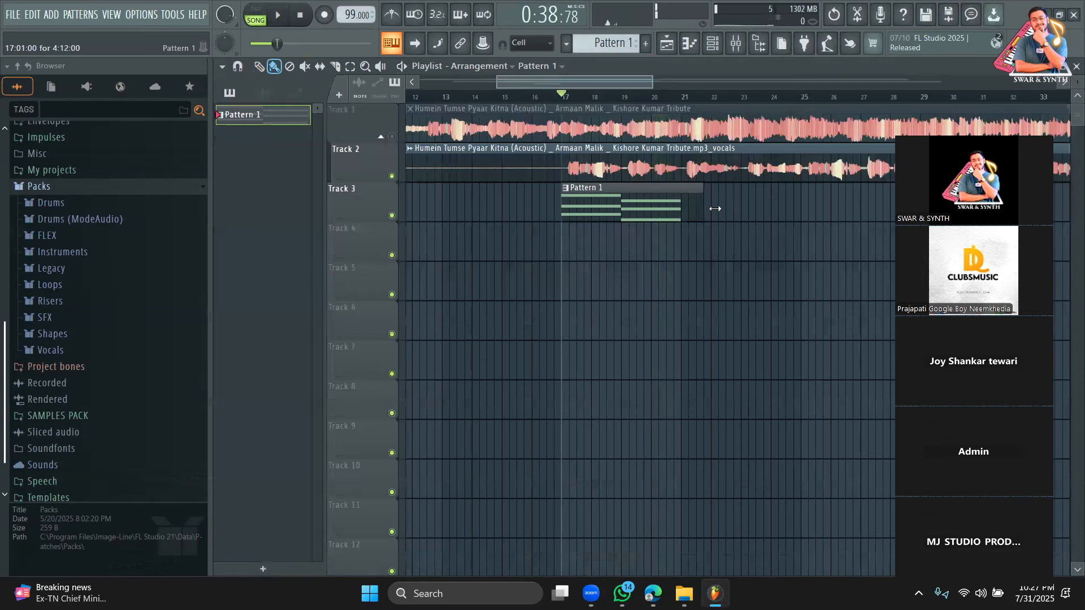
double_click(713, 219)
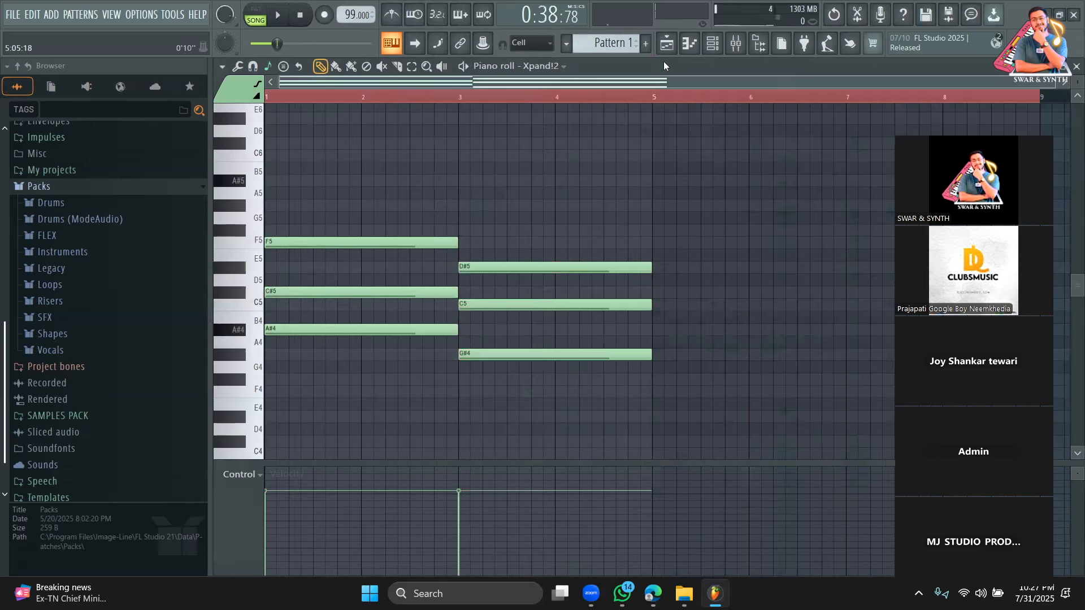
click(666, 46)
right_click(750, 234)
Duplicate the bar 3 chord to bar 5 in the Pattern 1 piano roll, voiced F#4, A#4 and C#5
double_click(664, 204)
key(space)
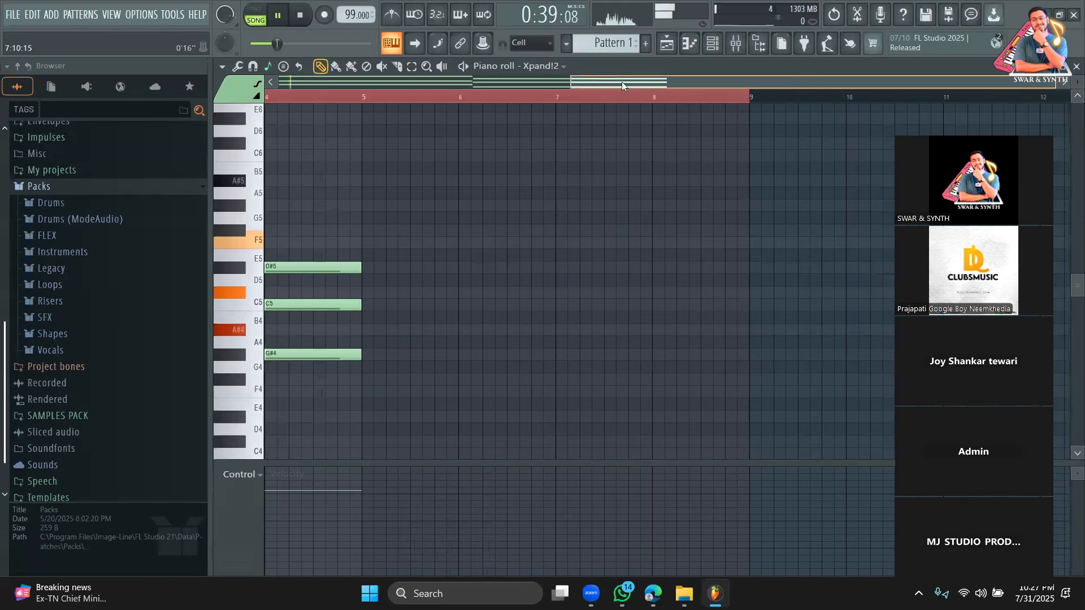
drag(621, 83, 316, 83)
click(412, 67)
drag(532, 187, 565, 412)
click(320, 66)
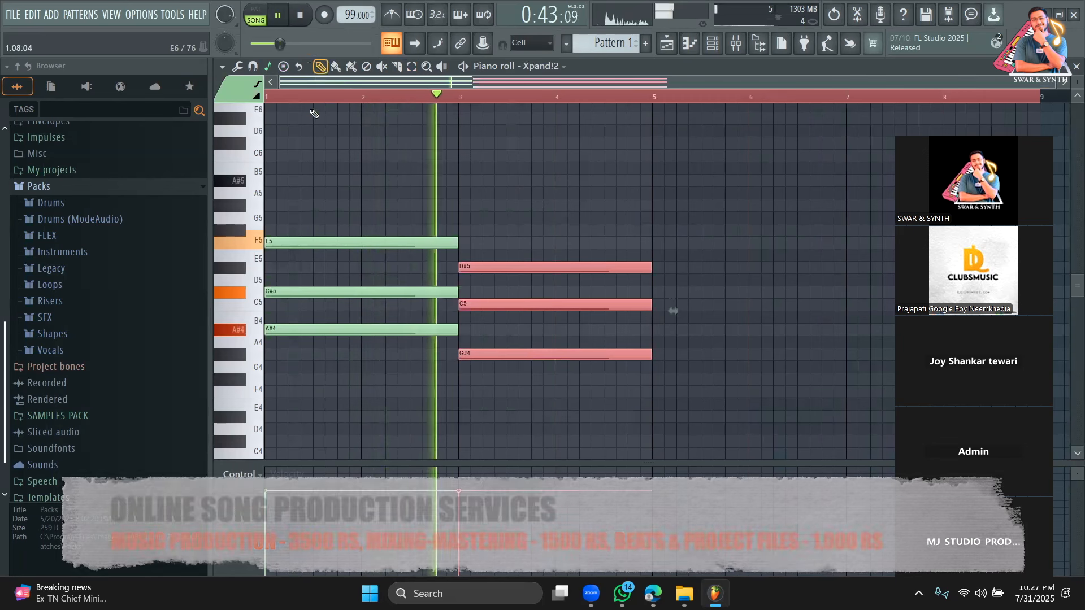
mouse_move(499, 354)
mouse_down()
mouse_move(666, 347)
mouse_move(667, 366)
mouse_up()
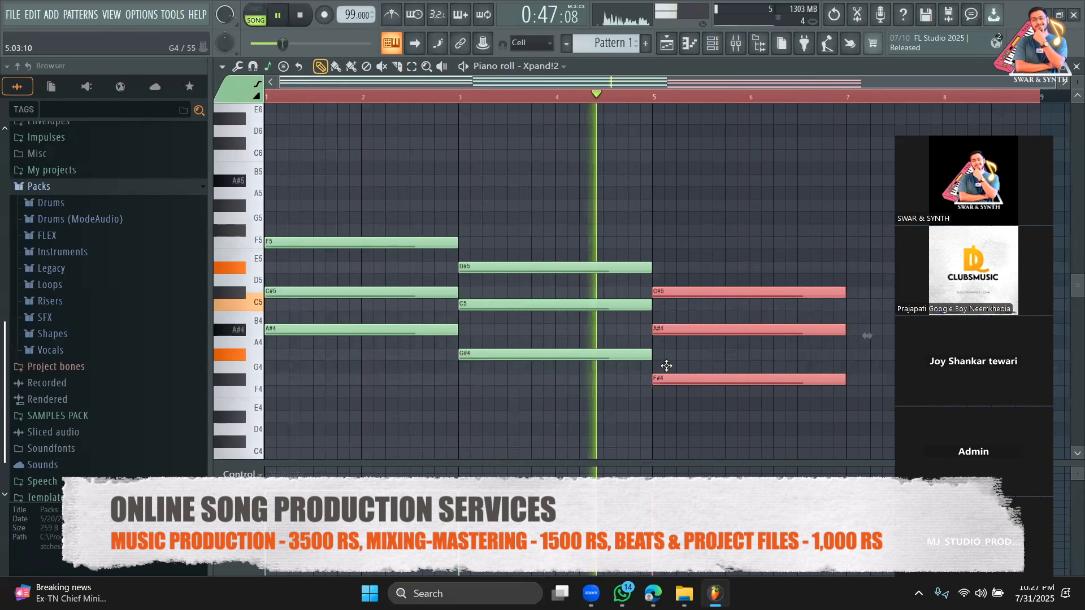
Duplicate the bar 5 chord to bar 7, transposed up to G#4, C5 and D#5
drag(666, 81, 714, 86)
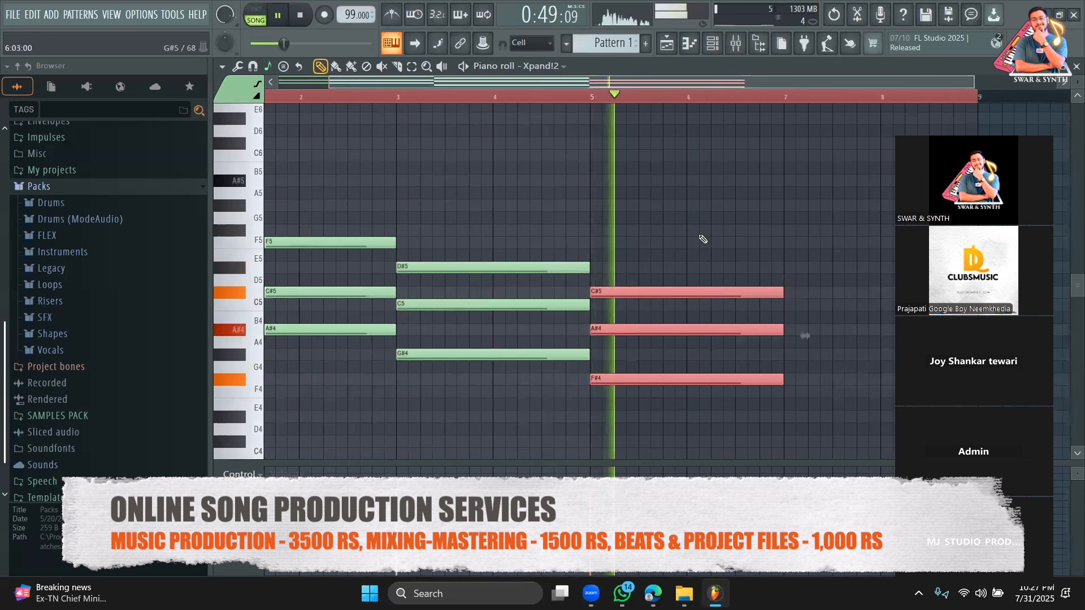
mouse_move(659, 380)
mouse_down()
mouse_move(814, 377)
mouse_move(814, 351)
mouse_up()
drag(751, 81, 845, 116)
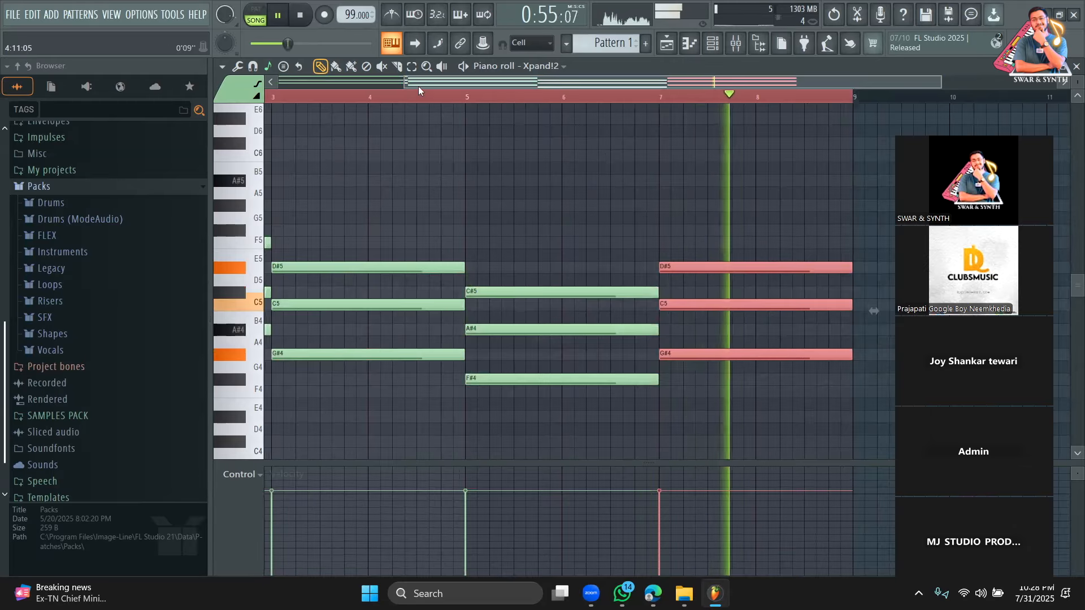
drag(418, 86, 293, 85)
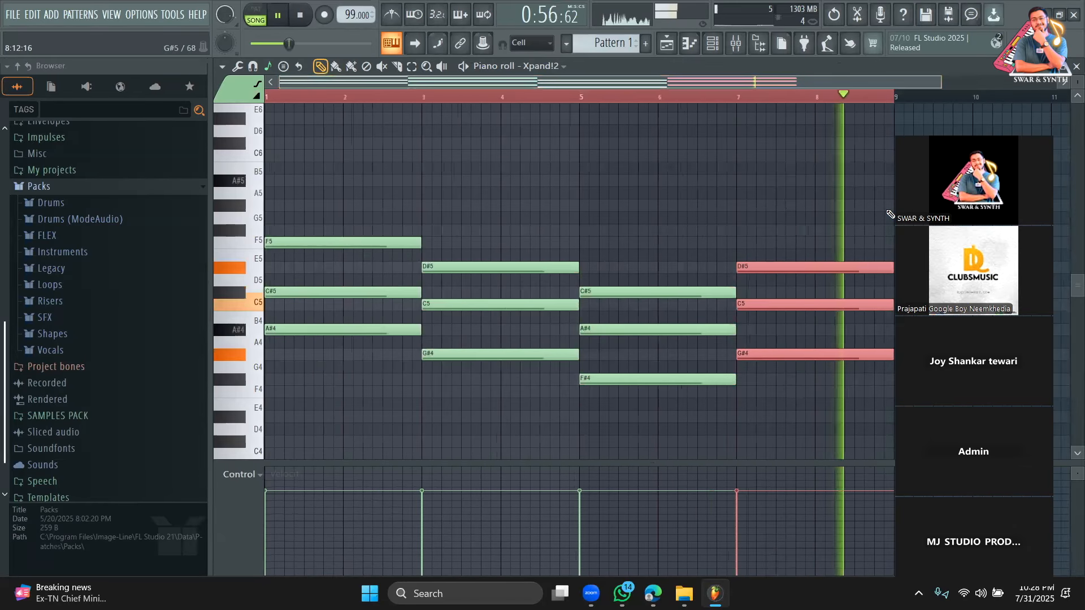
drag(1023, 140, 1050, 76)
key(space)
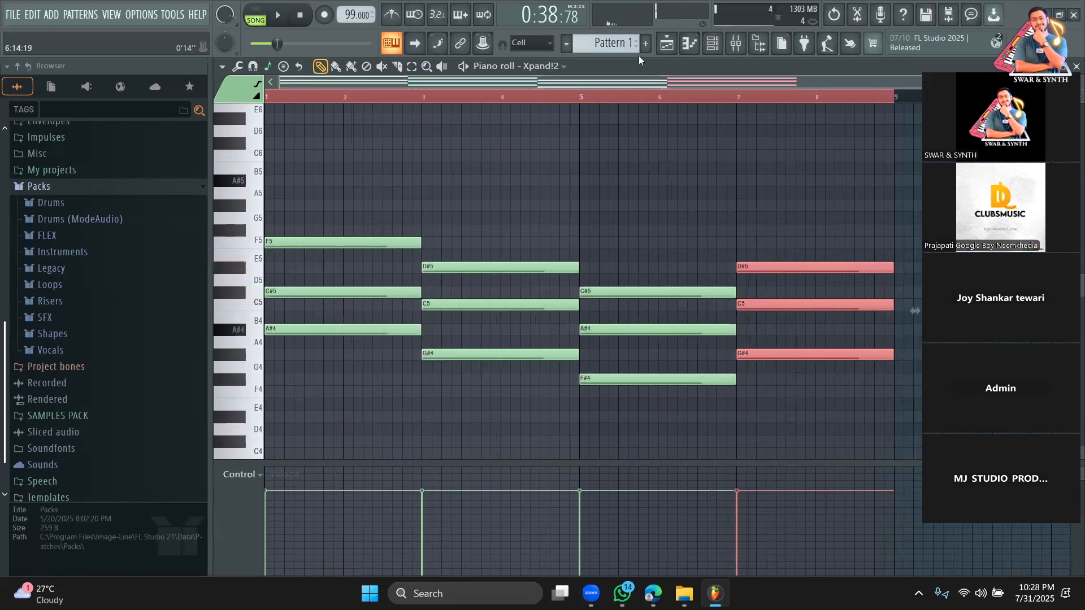
Place a second Pattern 1 clip at bar 25 on Track 3 and play the four-chord progression with the vocals
click(667, 44)
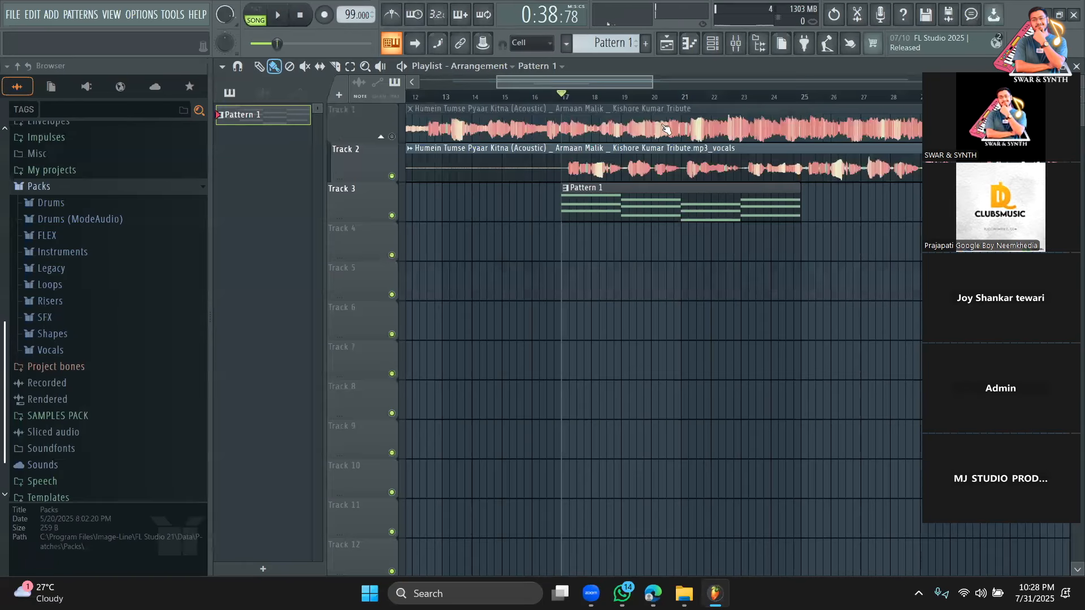
click(805, 196)
double_click(683, 210)
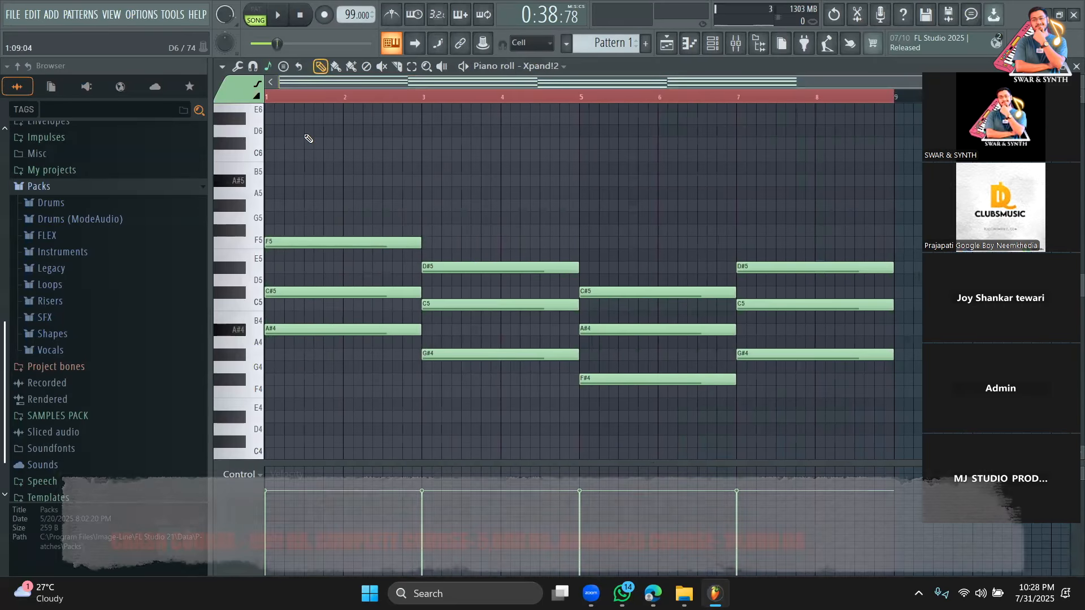
key(space)
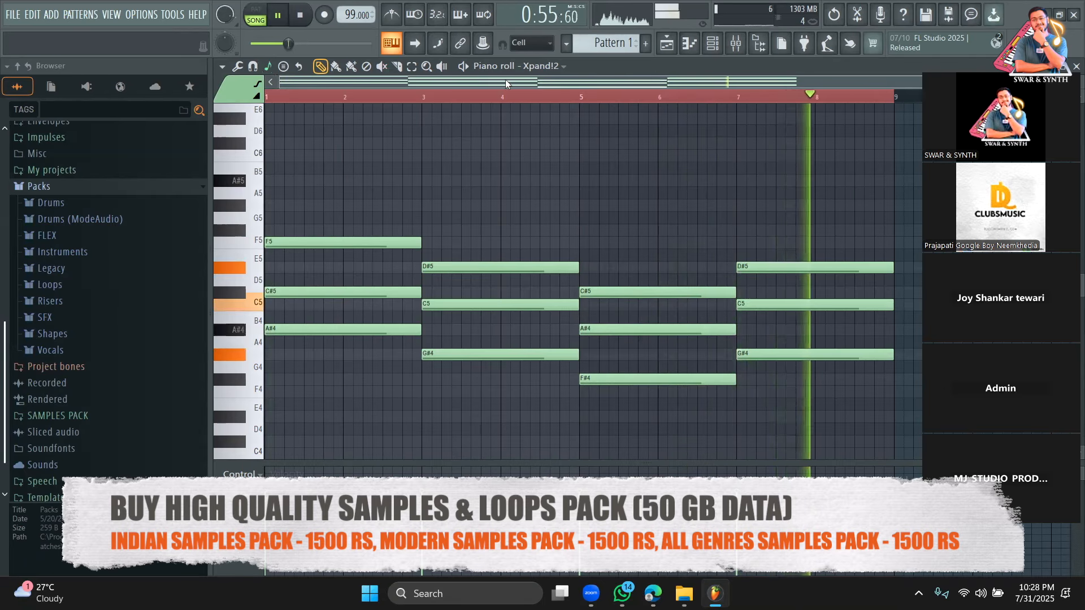
click(668, 43)
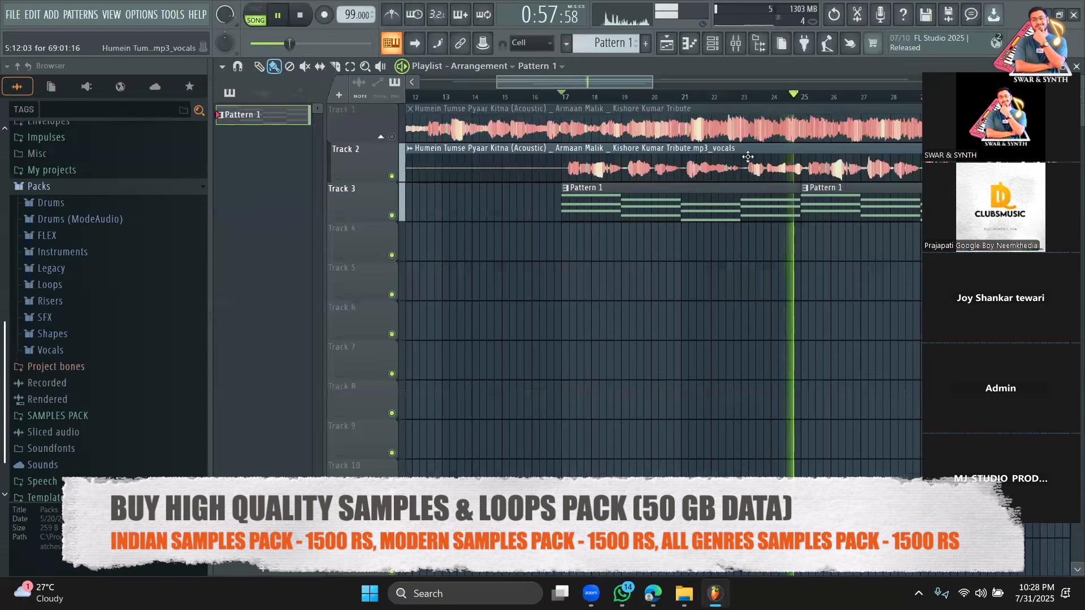
Locate the next vocal section after the chord clips in the playlist and play it from bar 42
drag(620, 83, 688, 89)
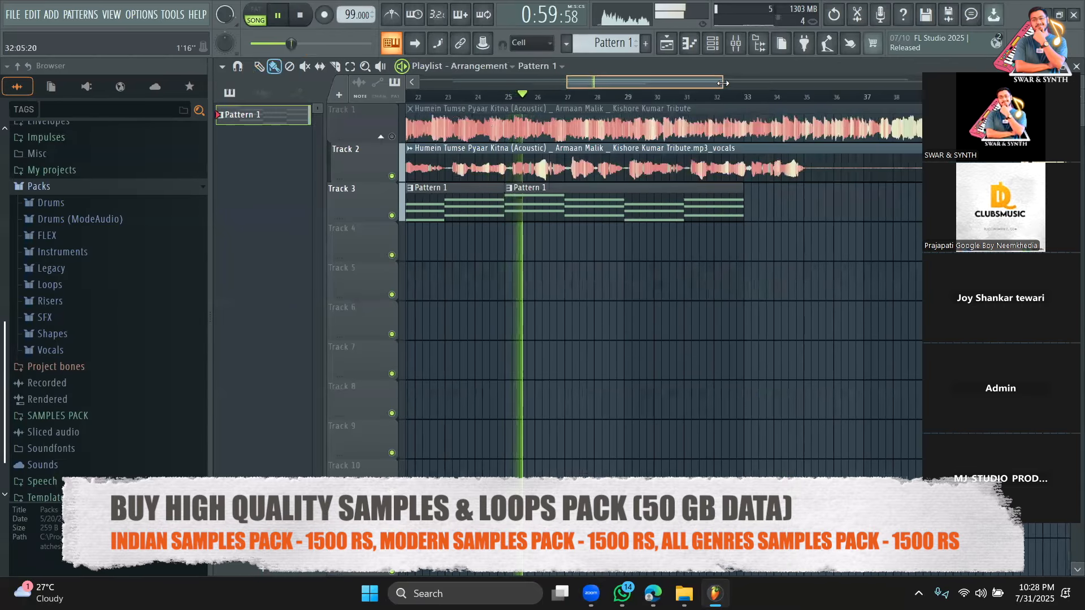
scroll(762, 101, down, 3)
click(736, 97)
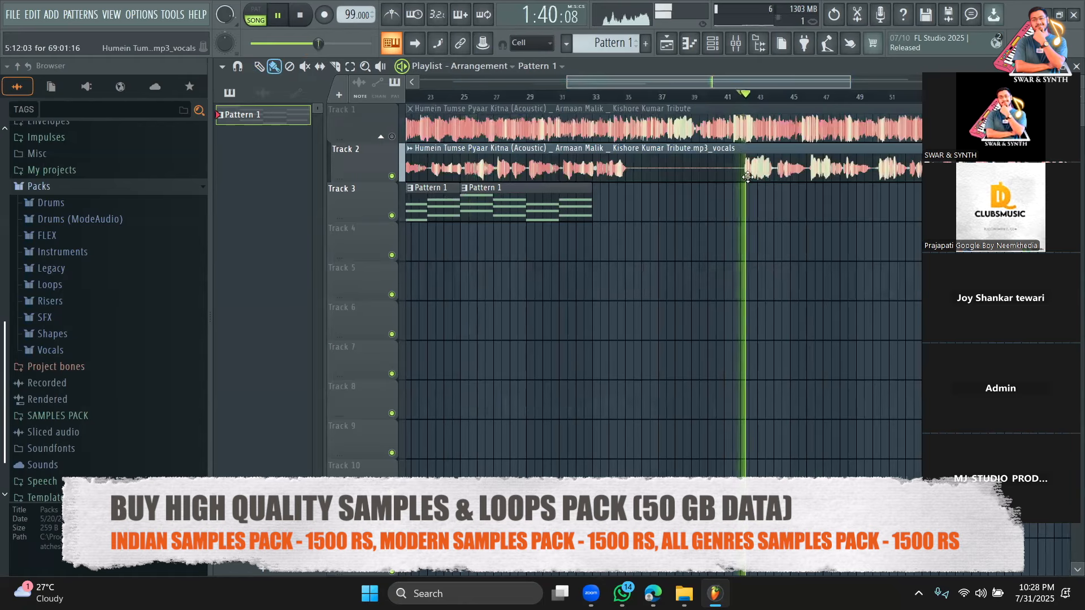
key(space)
key(space)
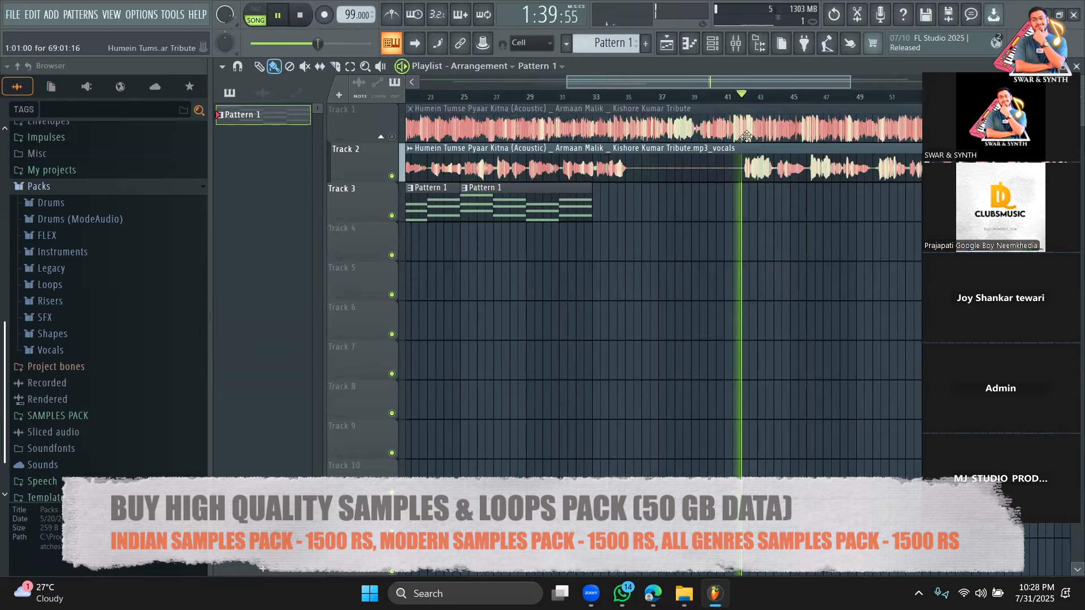
key(space)
scroll(766, 83, right, 1)
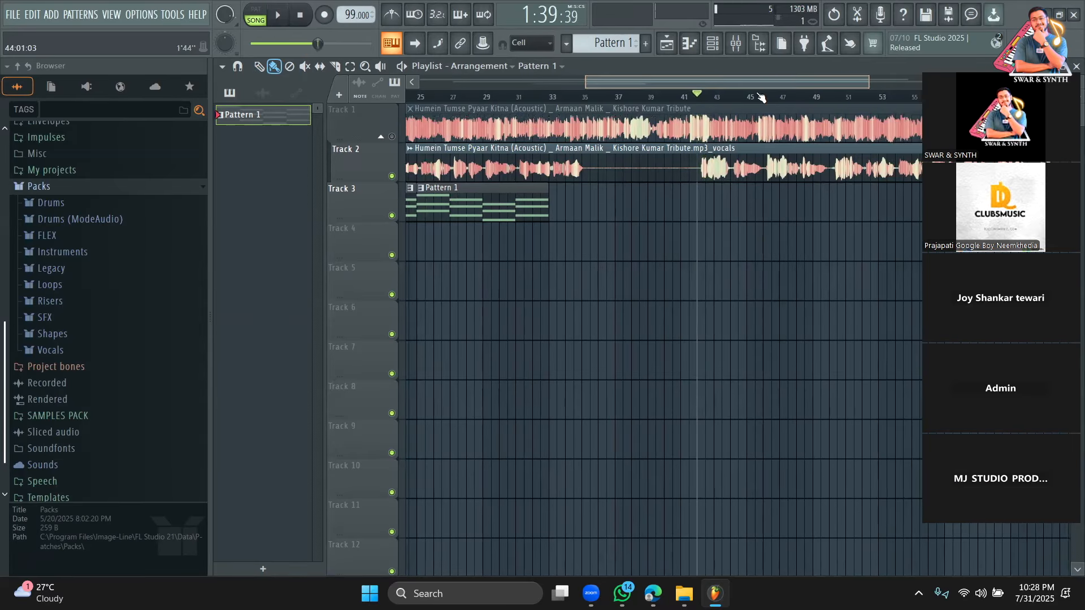
Play the original song with the vocals track muted from around bars 39 and 37, then restore the vocals and mute the original
key(space)
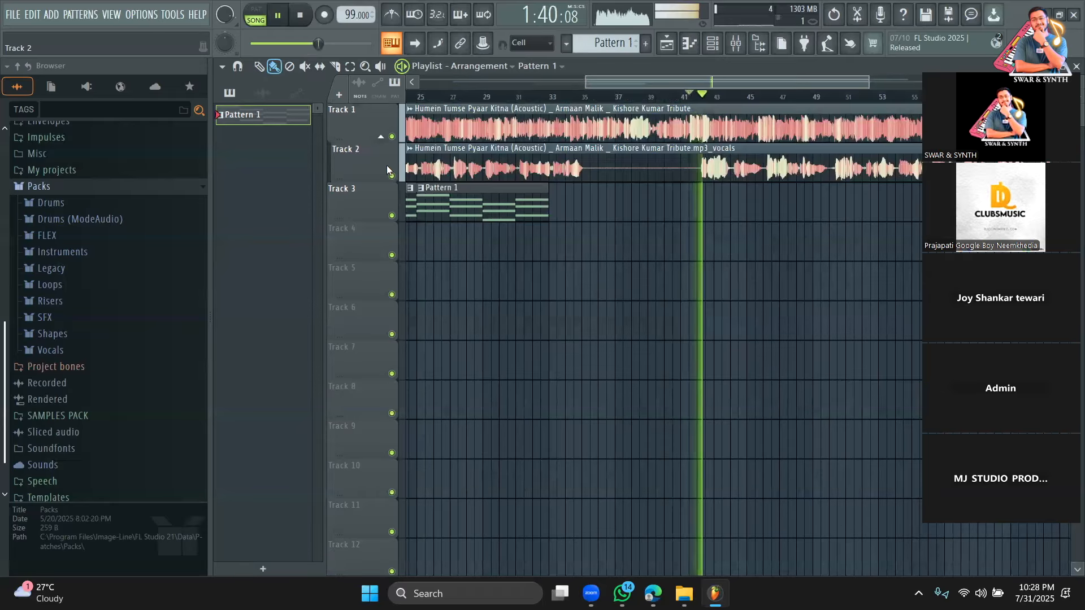
click(391, 174)
click(651, 109)
click(658, 97)
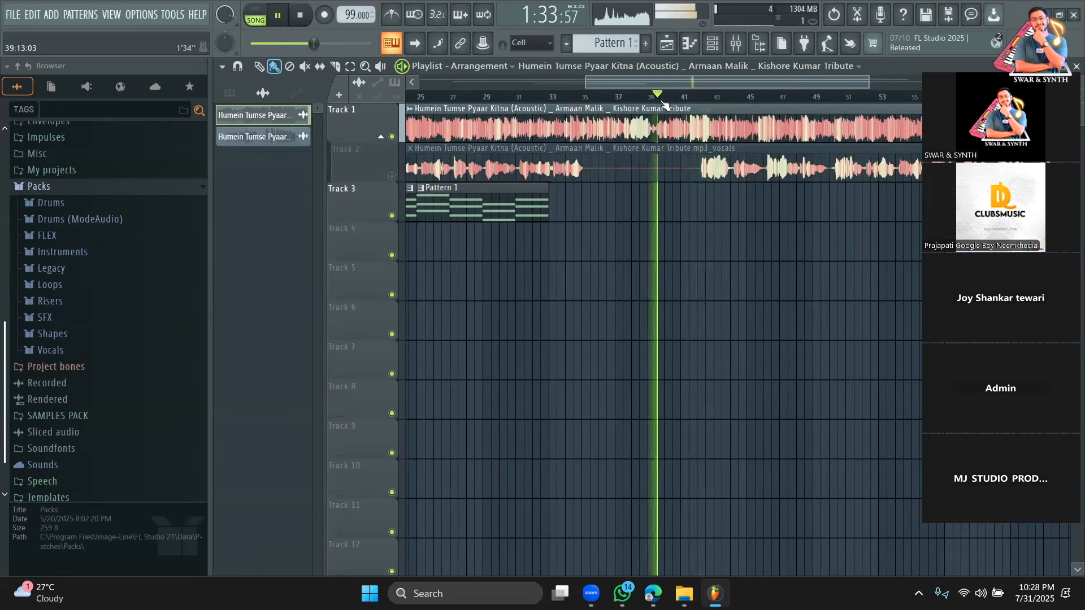
drag(662, 99, 622, 98)
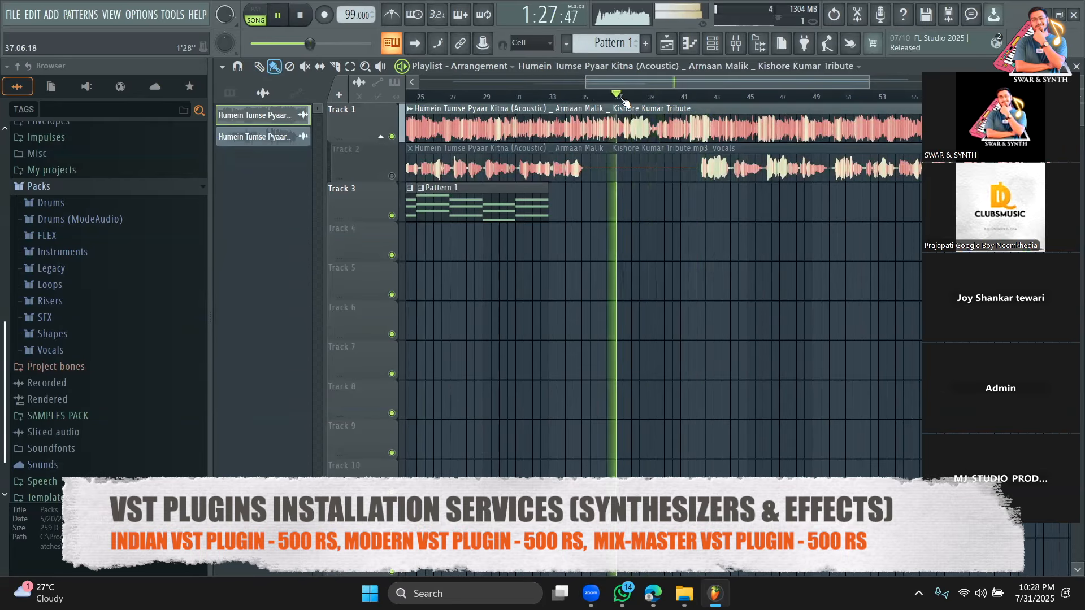
key(space)
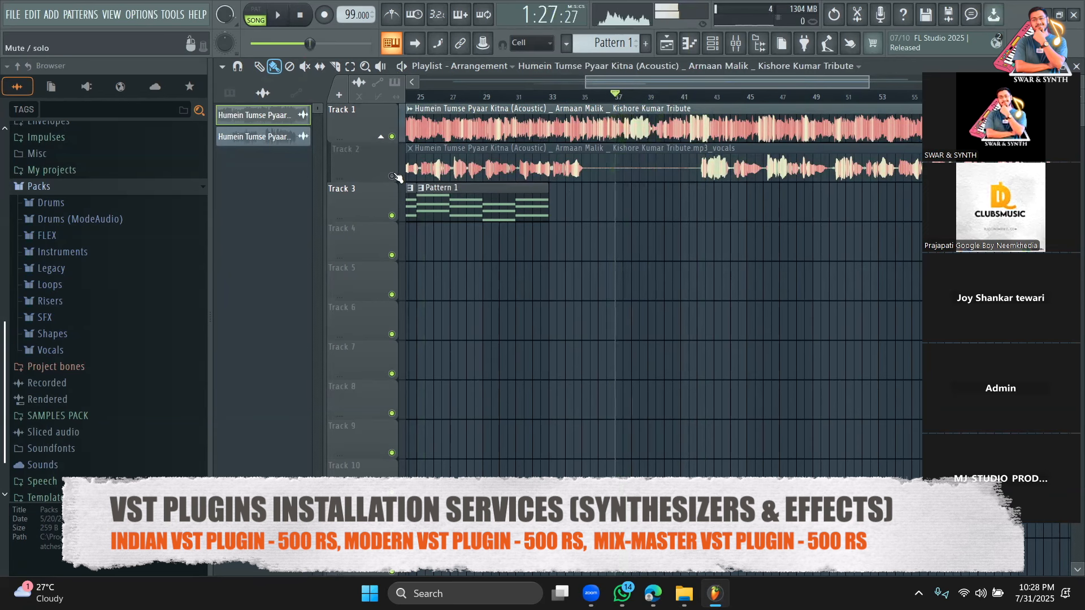
click(393, 176)
click(392, 137)
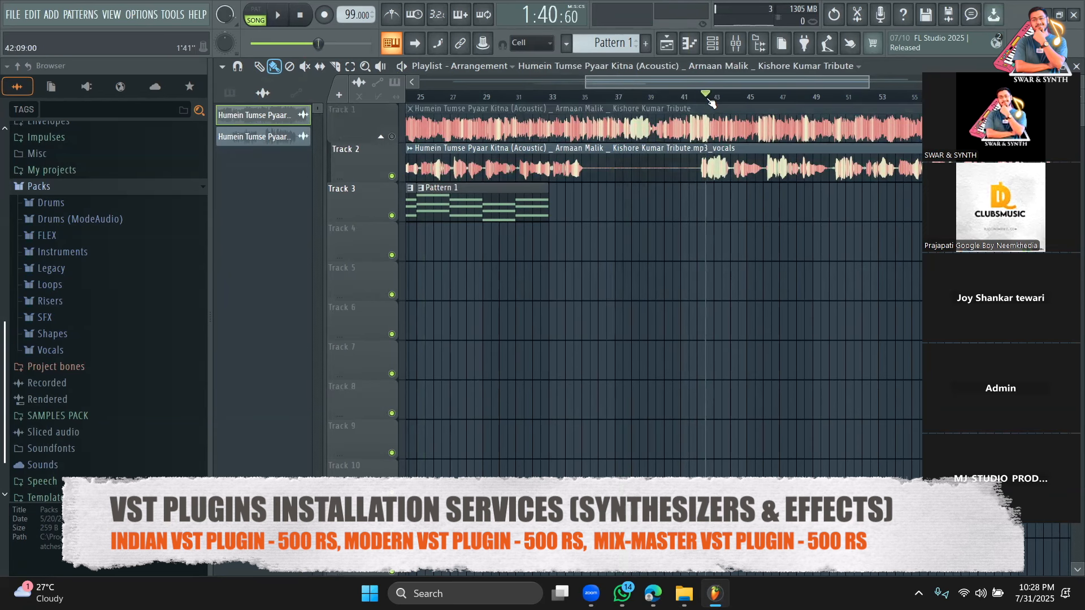
Play the vocals from bar 42, then place another Pattern 1 clip on Track 3 beneath the start of that section
key(space)
drag(586, 83, 634, 84)
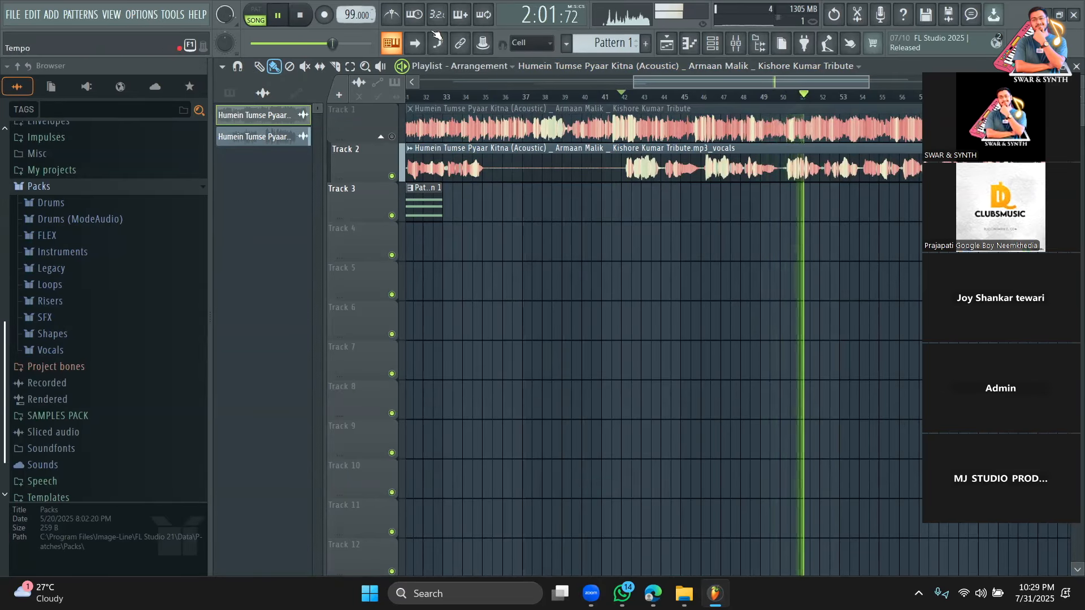
key(space)
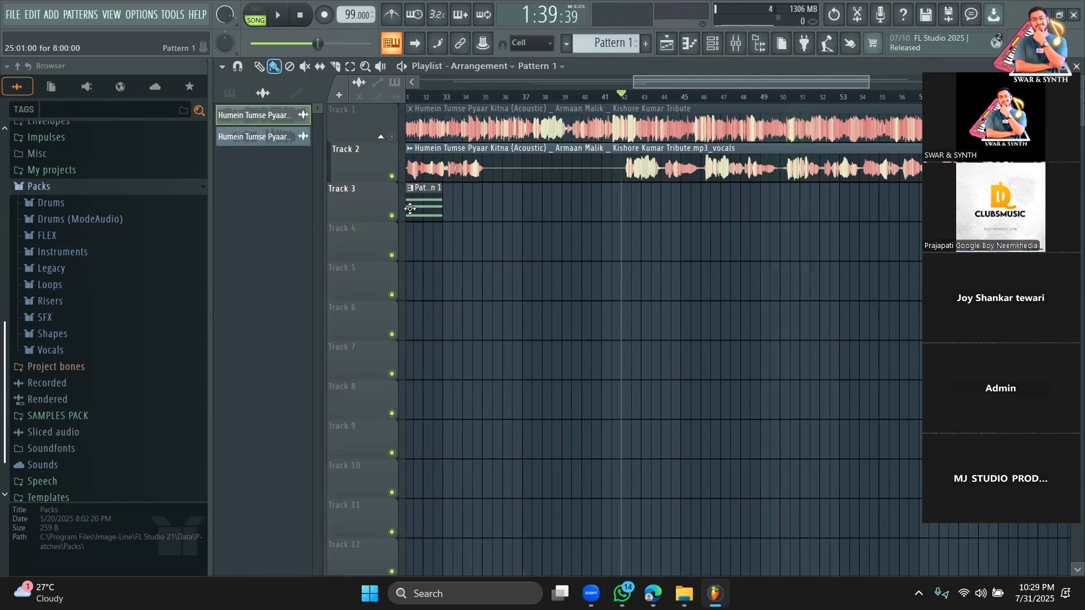
click(409, 209)
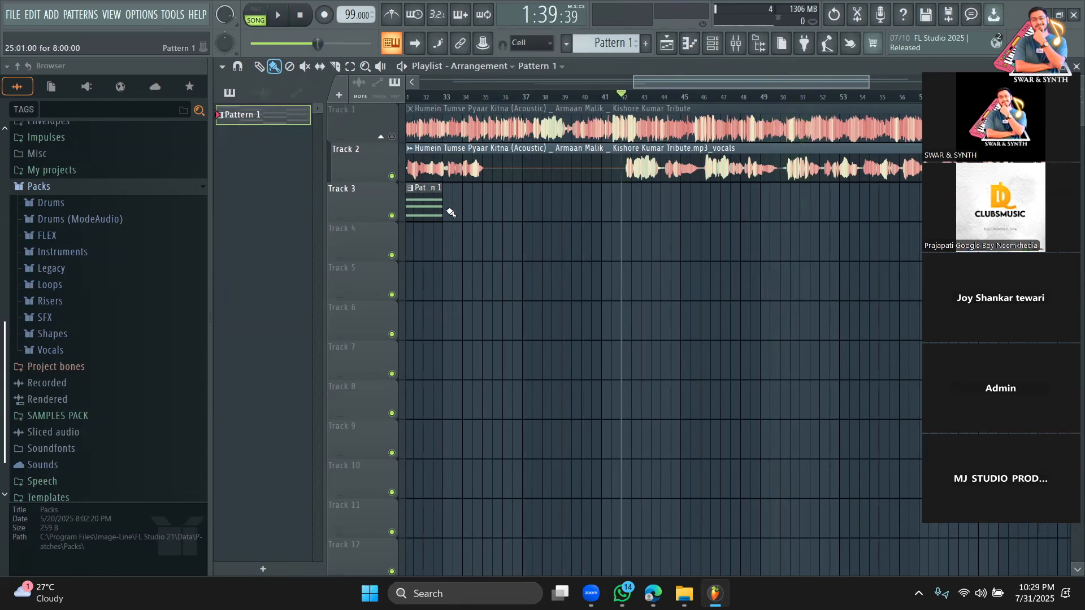
click(649, 205)
Return to bar 17 in the playlist and play the arrangement from the vocals' entry
drag(680, 82, 523, 79)
click(573, 96)
key(space)
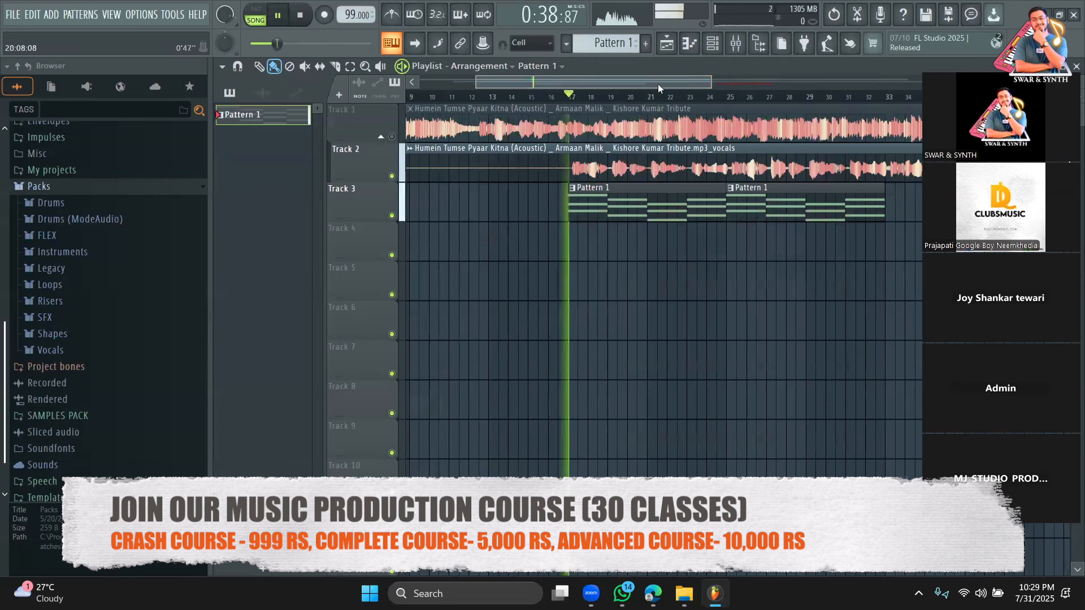
Show the unsorted channels in the channel rack, switch to Pattern 3, and display its step grid
click(688, 44)
click(712, 44)
click(687, 49)
click(712, 44)
click(368, 69)
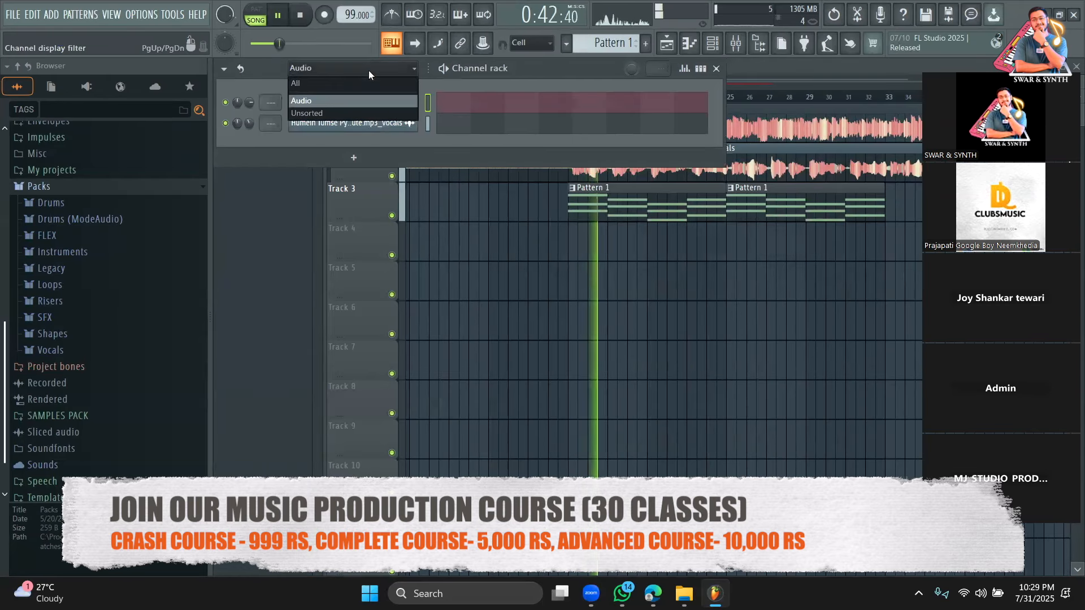
click(344, 112)
drag(622, 43, 622, 35)
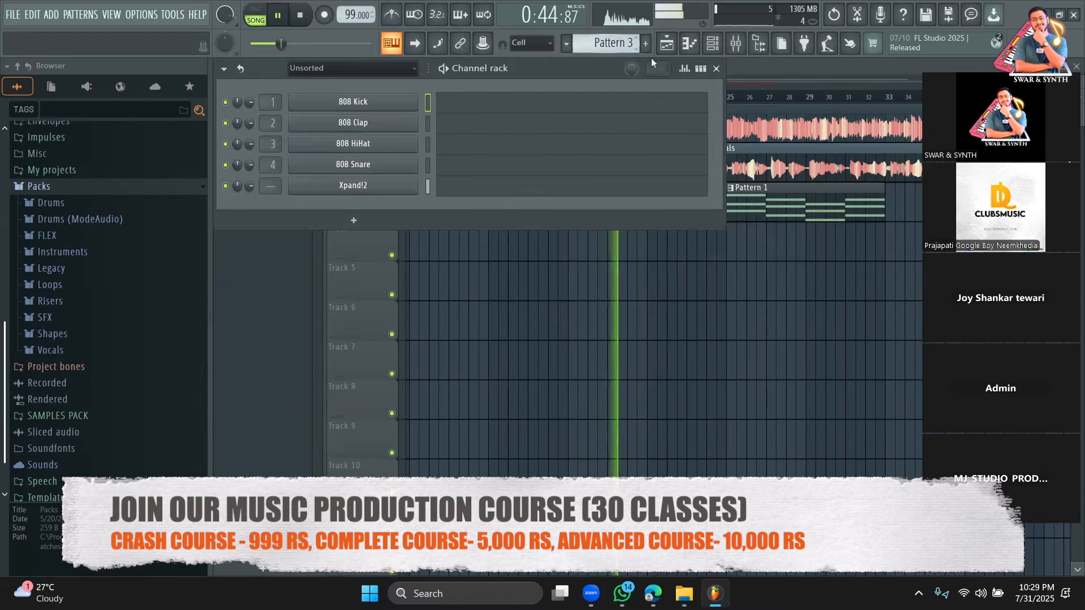
click(700, 70)
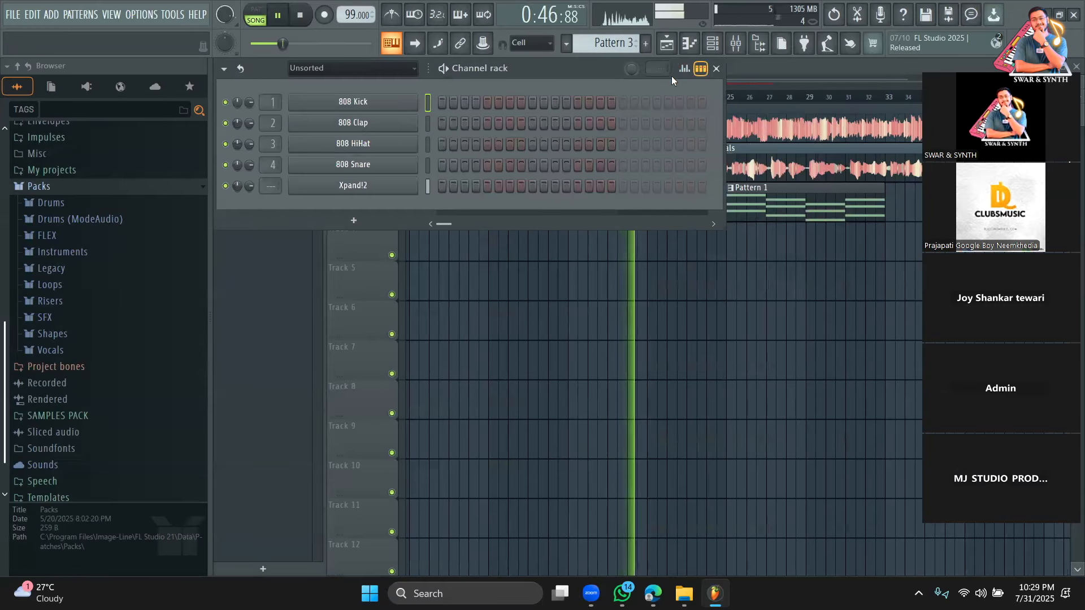
Stop playback and open the Drums - One Shots folder of Cymatics - Empire Hip Hop Sample Pack in the samples library
key(space)
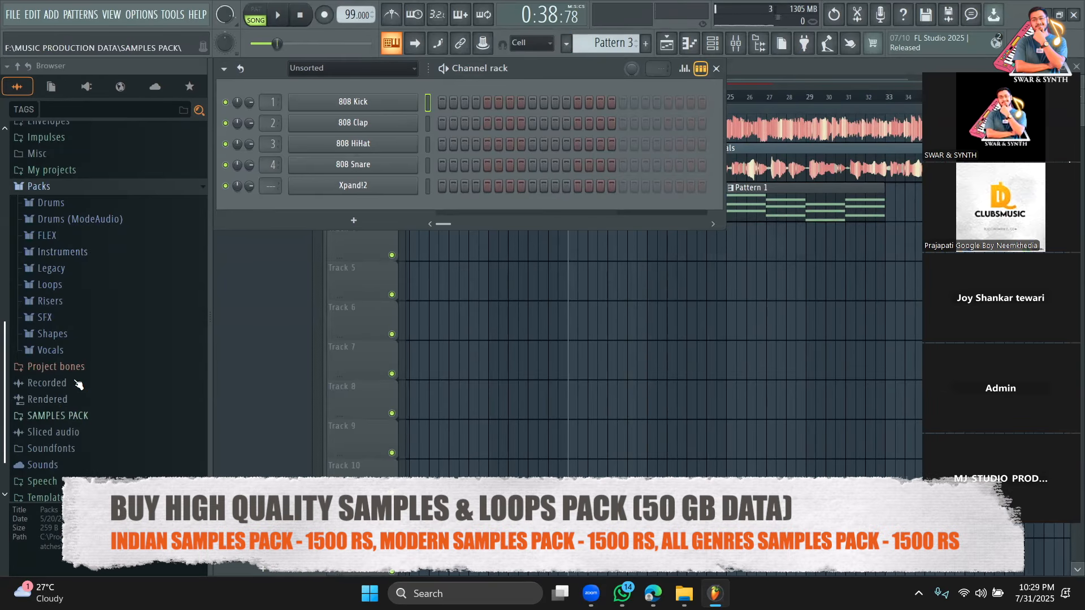
scroll(90, 373, down, 15)
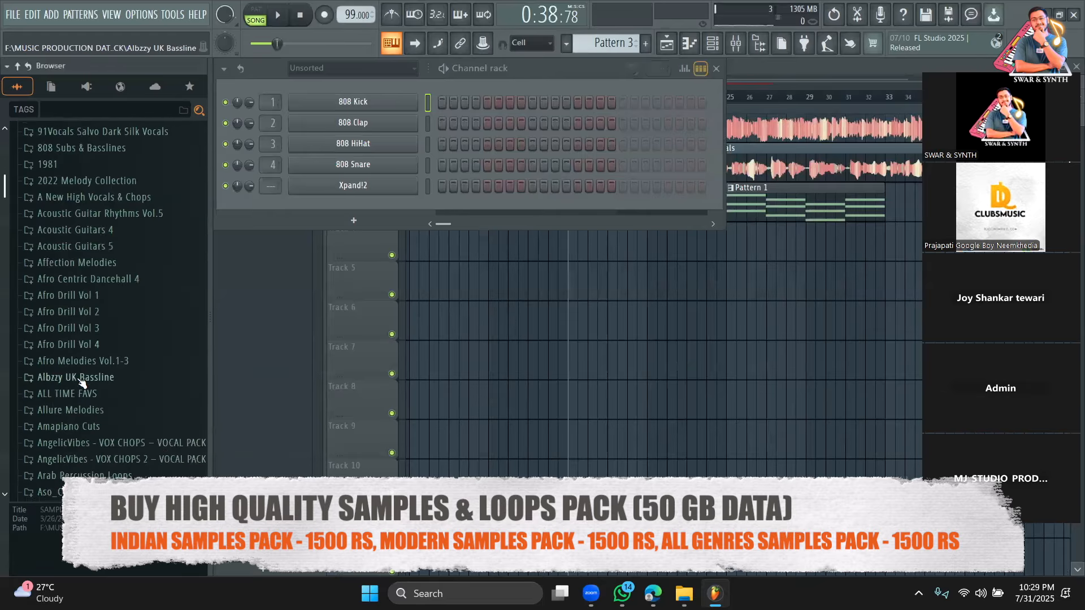
scroll(110, 355, down, 5)
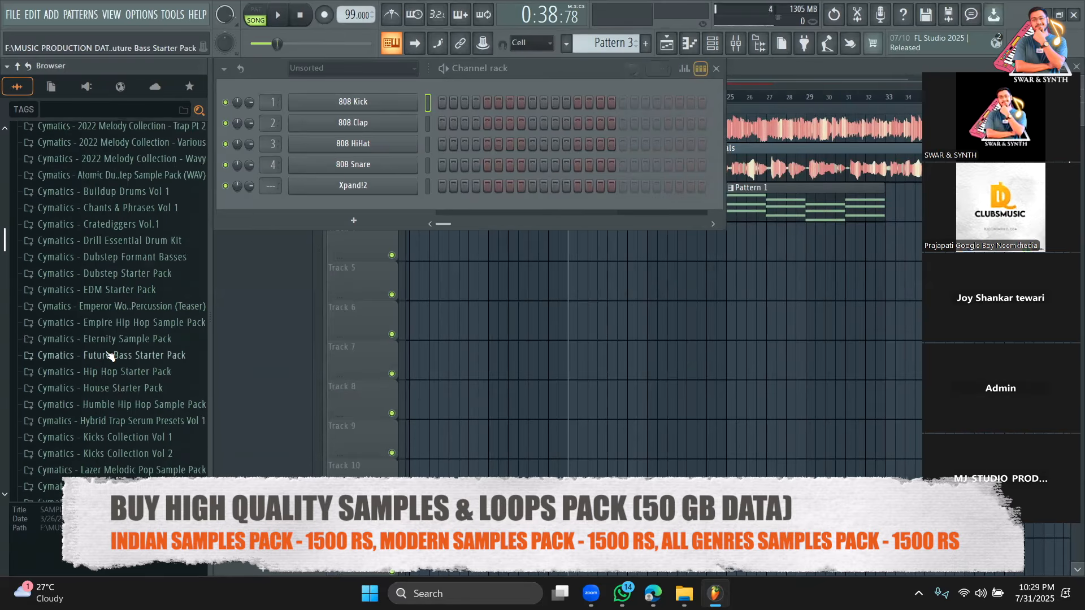
click(155, 232)
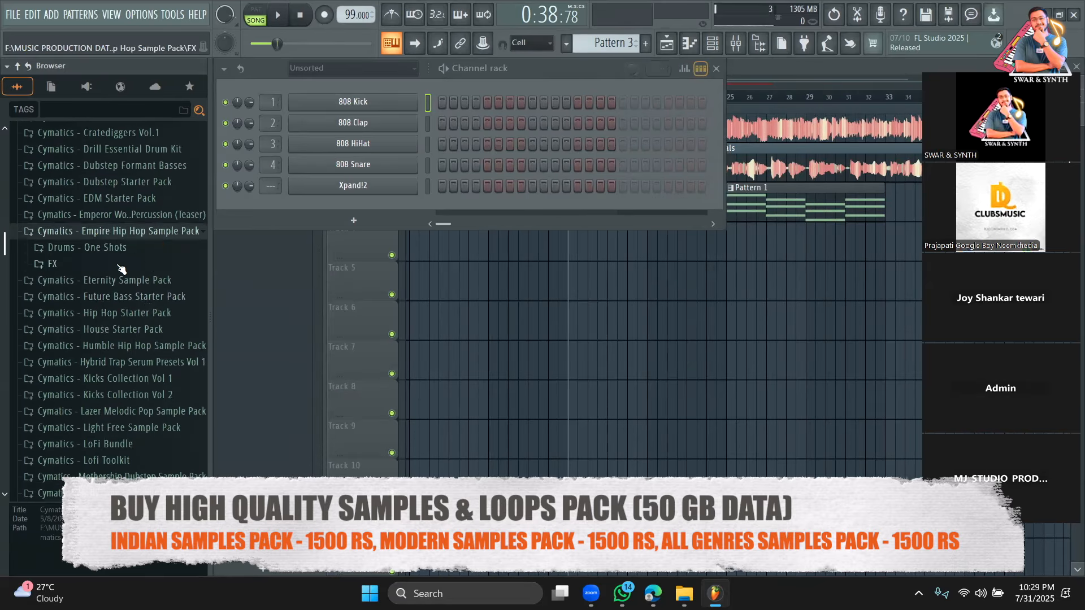
click(102, 249)
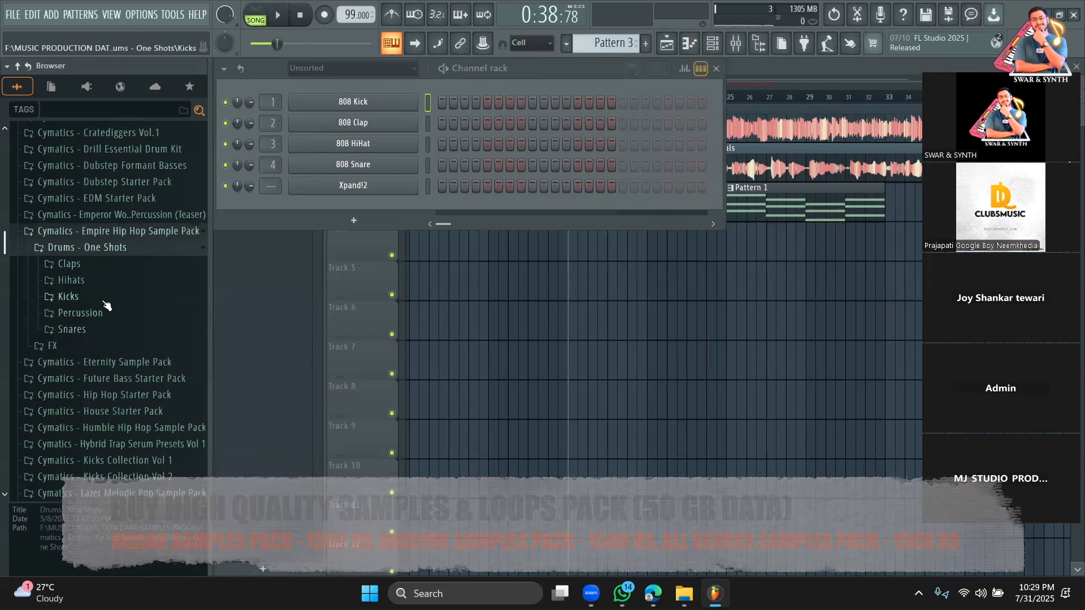
Audition the Empire kicks, replace 808 Kick with Cymatics - Empire Kick 3 - F, and place its hit on step 1 of Pattern 3
click(68, 296)
click(116, 342)
click(119, 357)
click(121, 346)
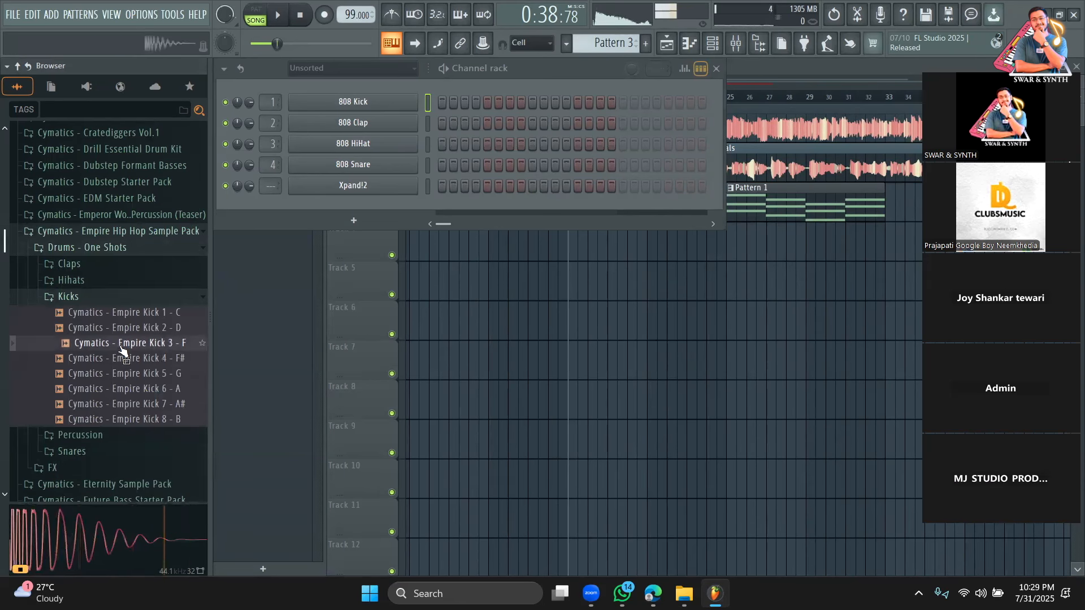
drag(372, 97, 375, 101)
click(439, 103)
Try a 33% quick fade-out on the Empire Kick 3 sample
click(398, 104)
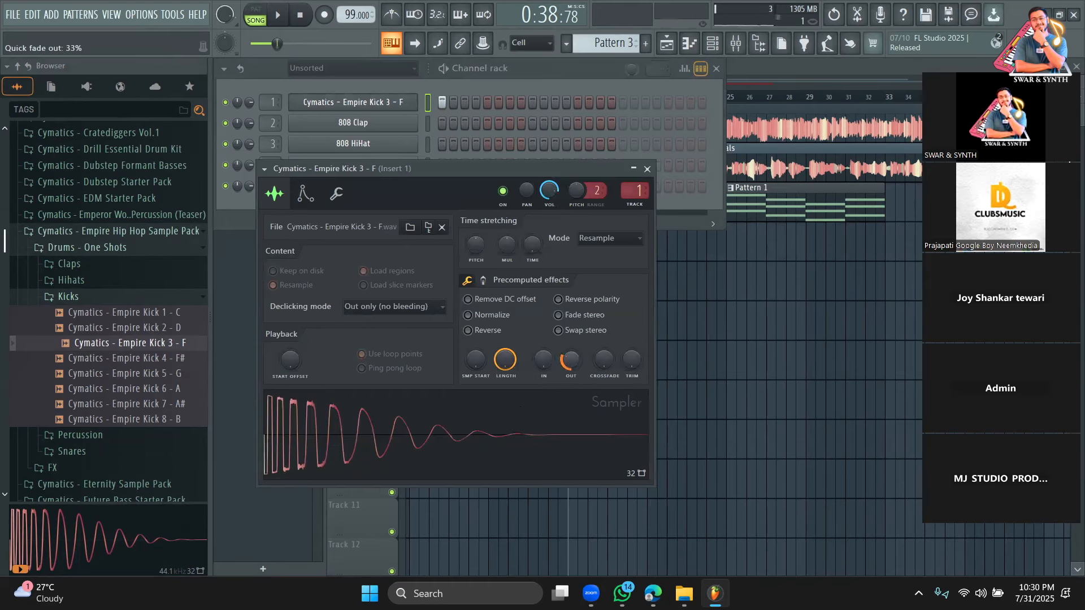
click(501, 88)
key(space)
Place a Pattern 3 clip on Track 4 at bar 17 beneath the vocals and play the kick with the arrangement
click(787, 70)
key(space)
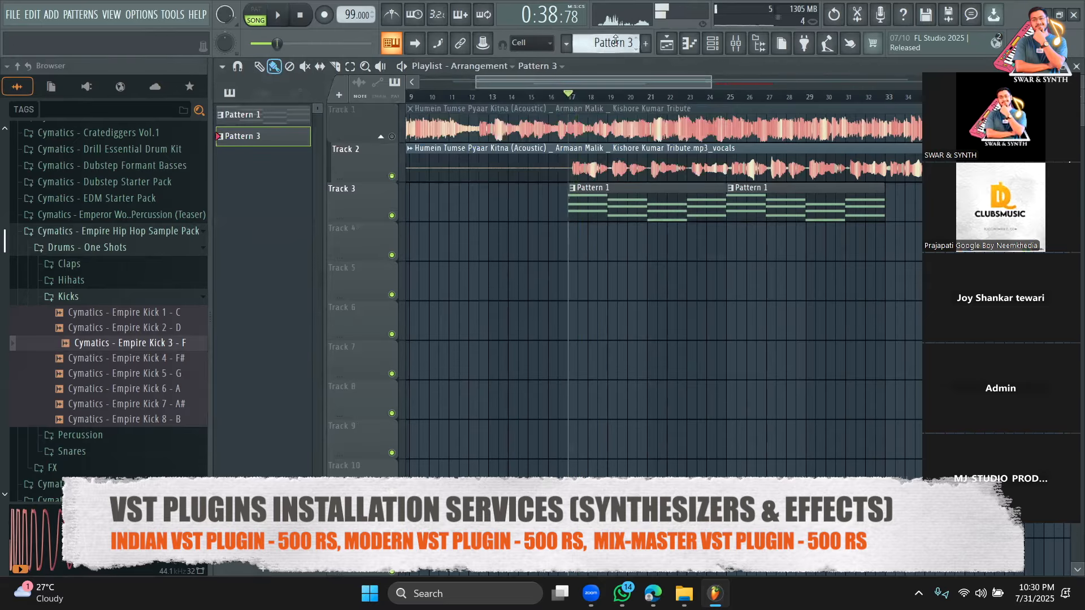
key(space)
double_click(590, 242)
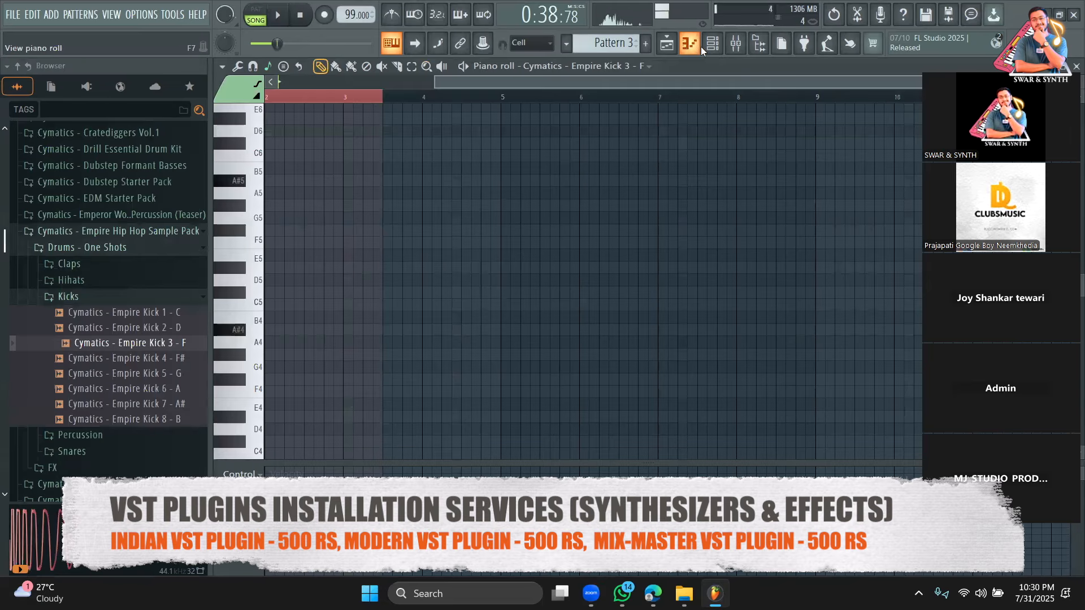
click(705, 45)
key(space)
key(space)
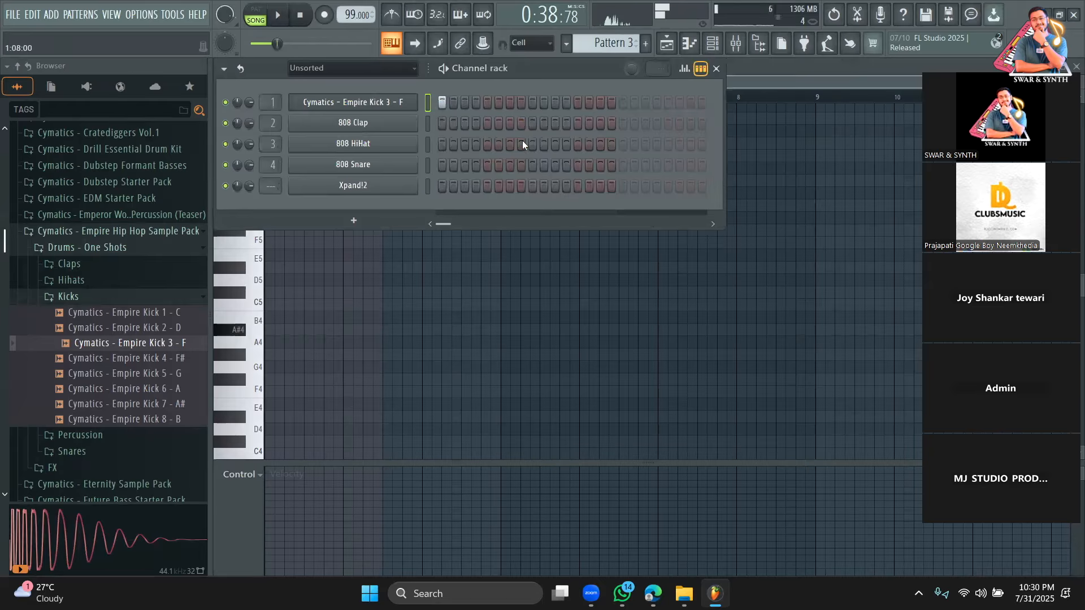
Check the Empire kick's root note setting, preview the sample at C6, and play the arrangement again
click(353, 105)
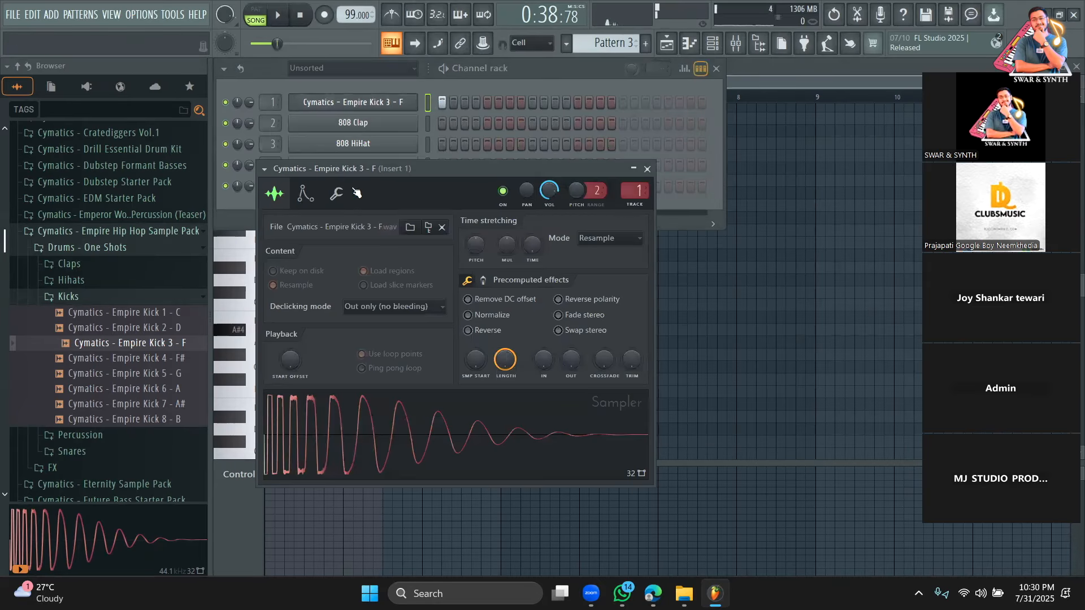
click(337, 193)
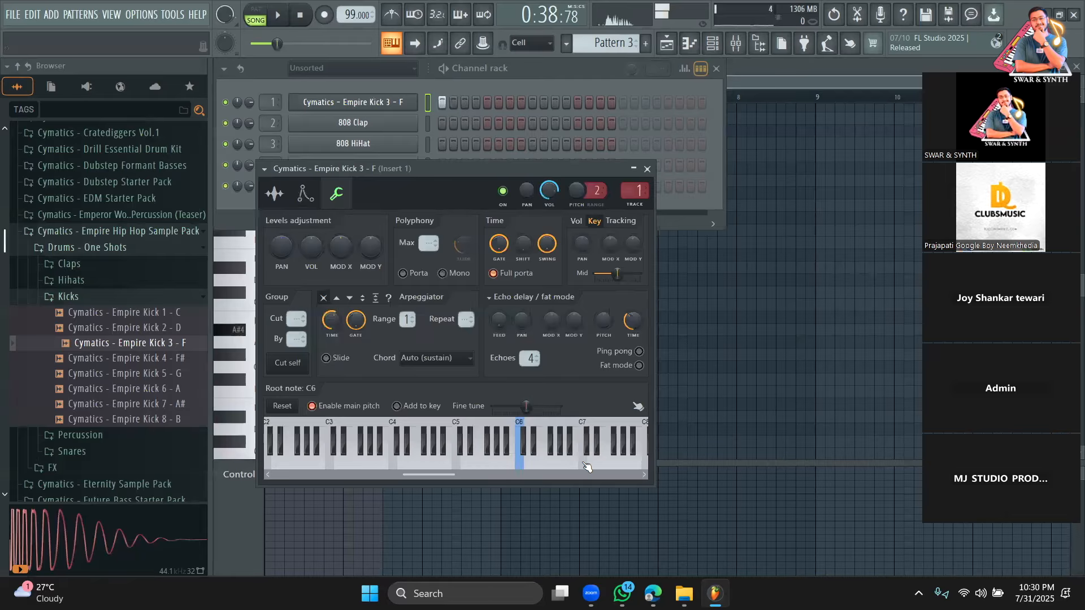
click(519, 463)
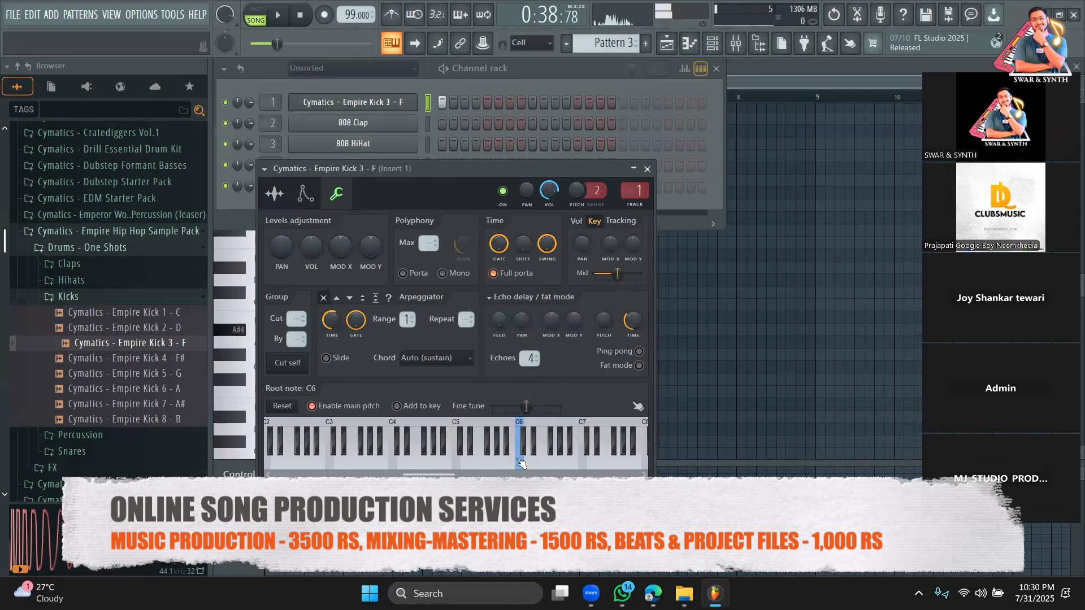
click(540, 84)
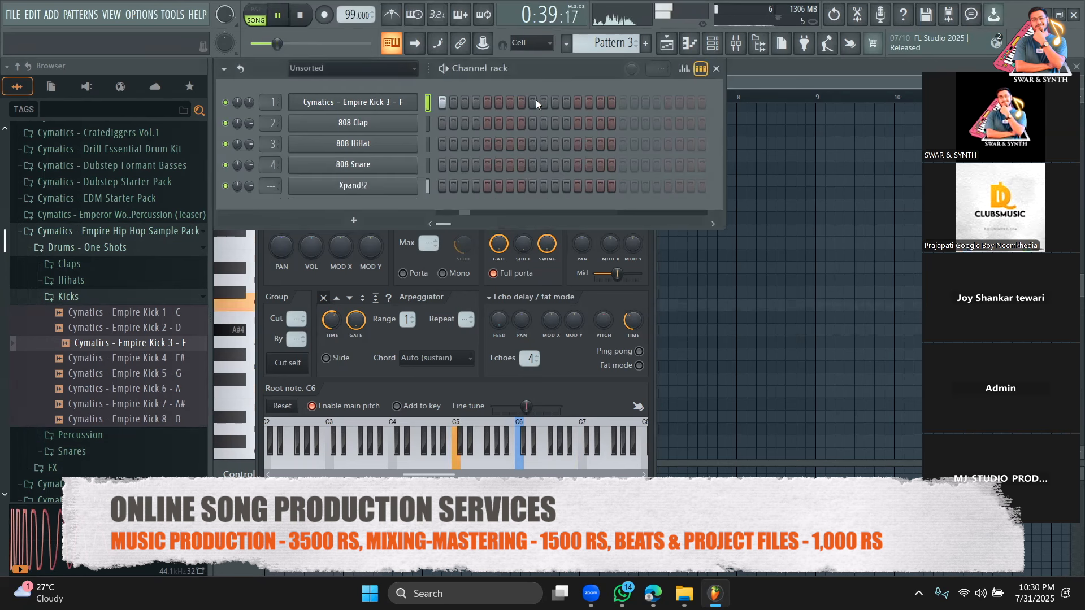
Audition the clap samples in the Empire Hip Hop pack against the playing arrangement, then stop playback
click(131, 297)
click(69, 263)
click(116, 295)
click(118, 325)
key(space)
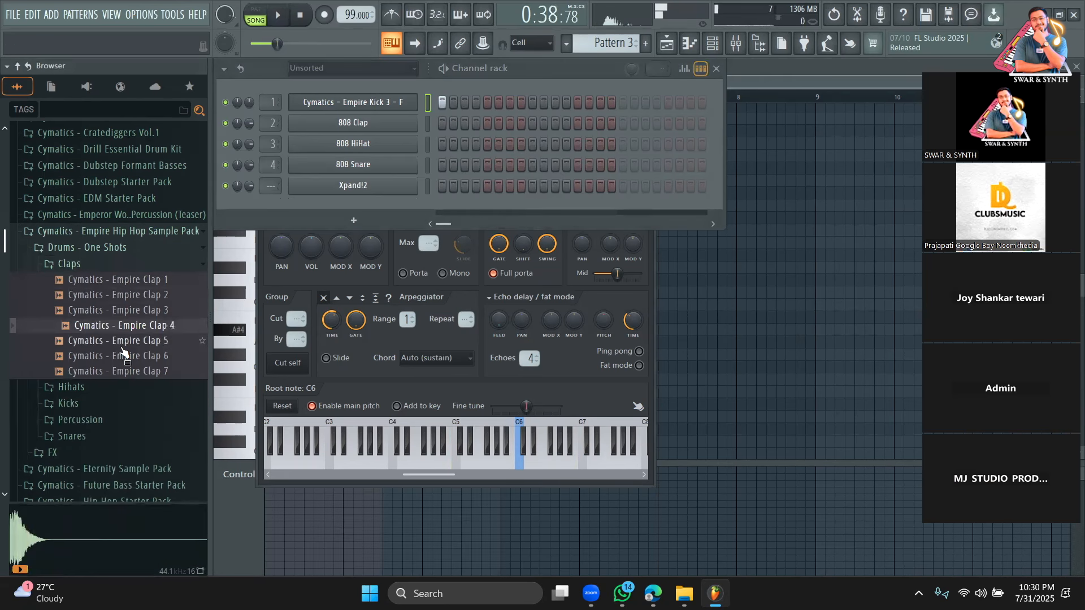
Search the sample library for "NAP" and open the KSHMR_Snaps folder with the arrangement playing
click(115, 111)
text(NAP)
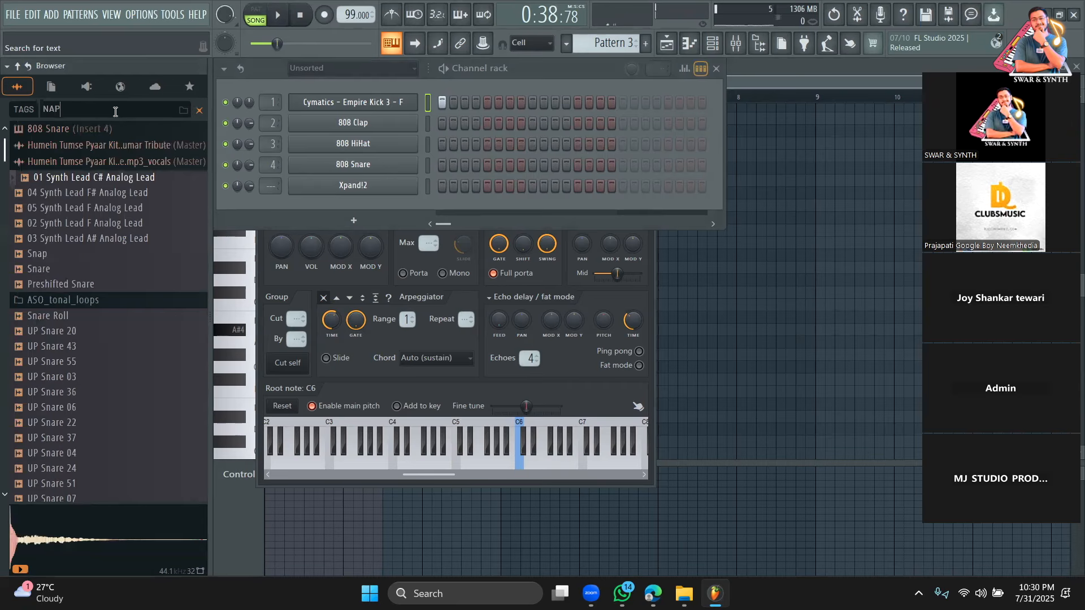
click(108, 267)
scroll(108, 265, down, 2)
click(107, 264)
key(space)
Audition the KSHMR snaps and replace the 808 Clap channel with KSHMR_Snap_04
click(82, 192)
click(100, 177)
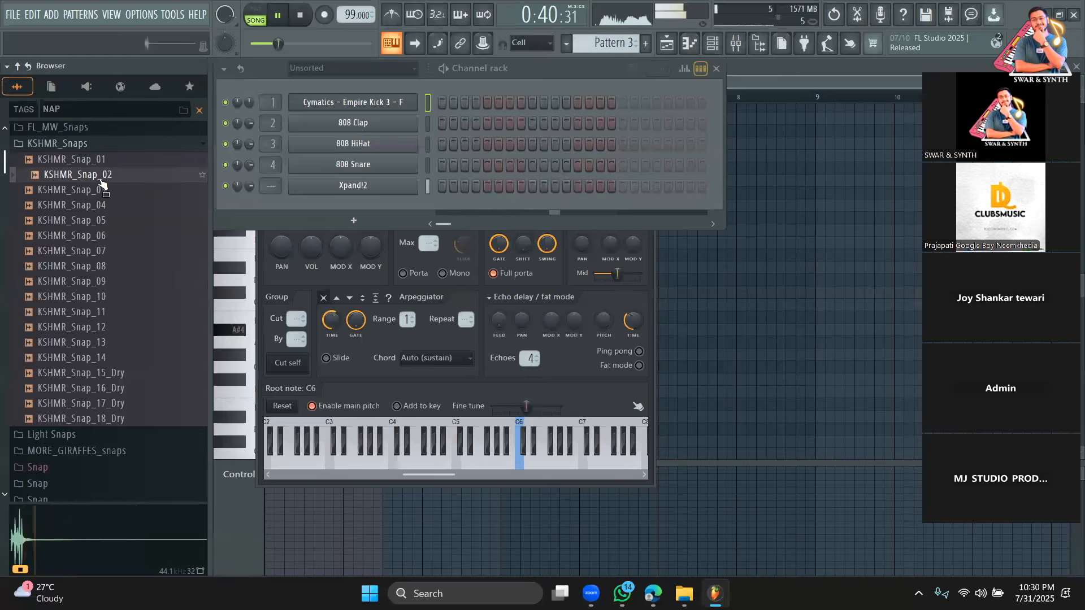
click(85, 160)
click(96, 205)
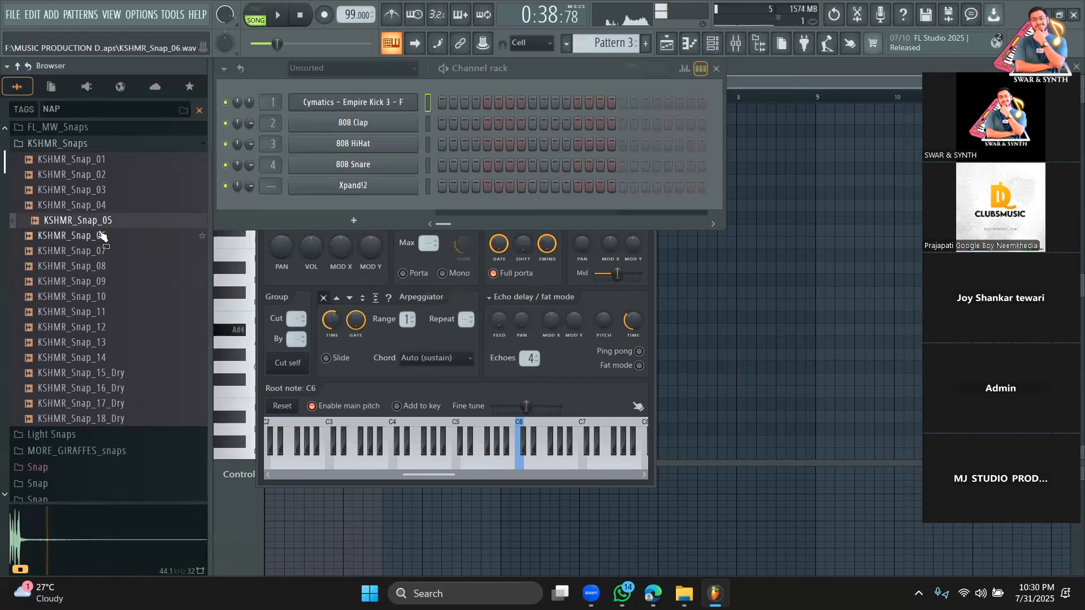
drag(366, 136, 330, 133)
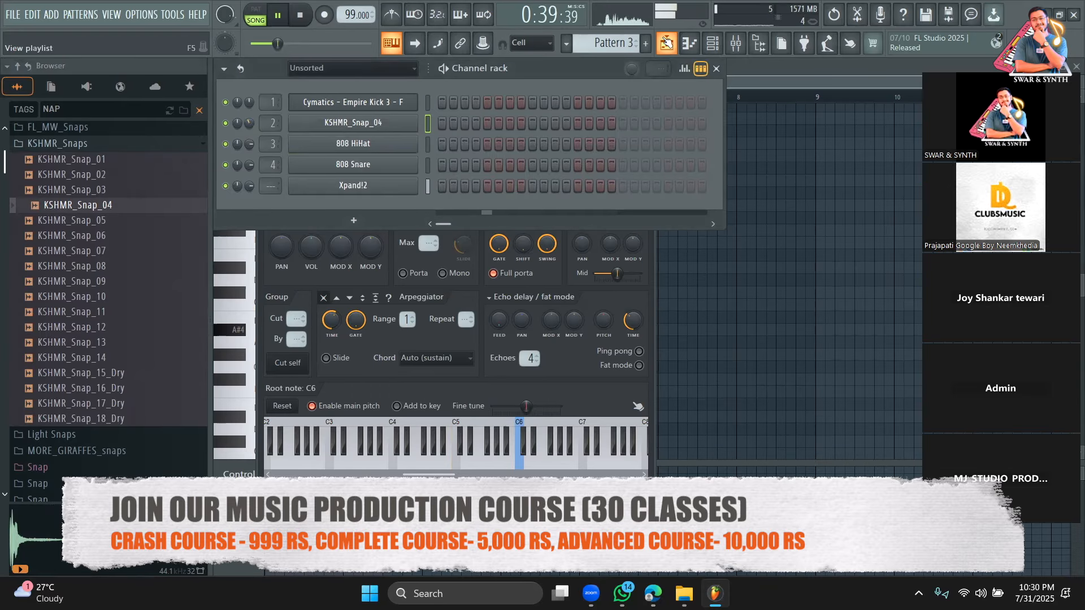
Add a KSHMR_Snap_04 hit on step 9 of Pattern 3 and adjust the Empire kick's channel volume
click(666, 42)
click(689, 42)
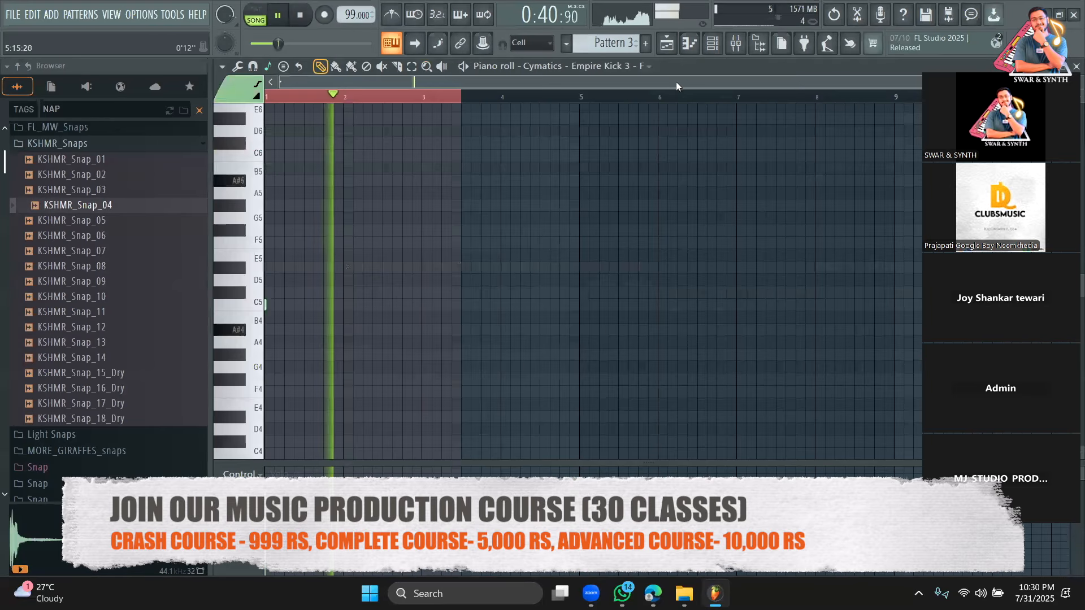
click(712, 44)
click(531, 123)
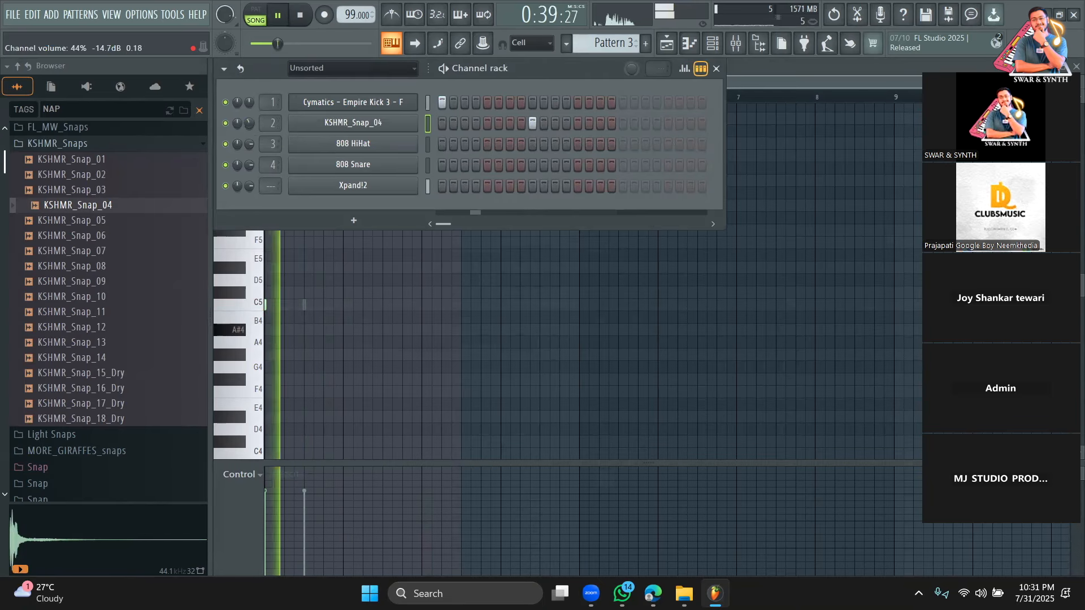
drag(248, 103, 249, 95)
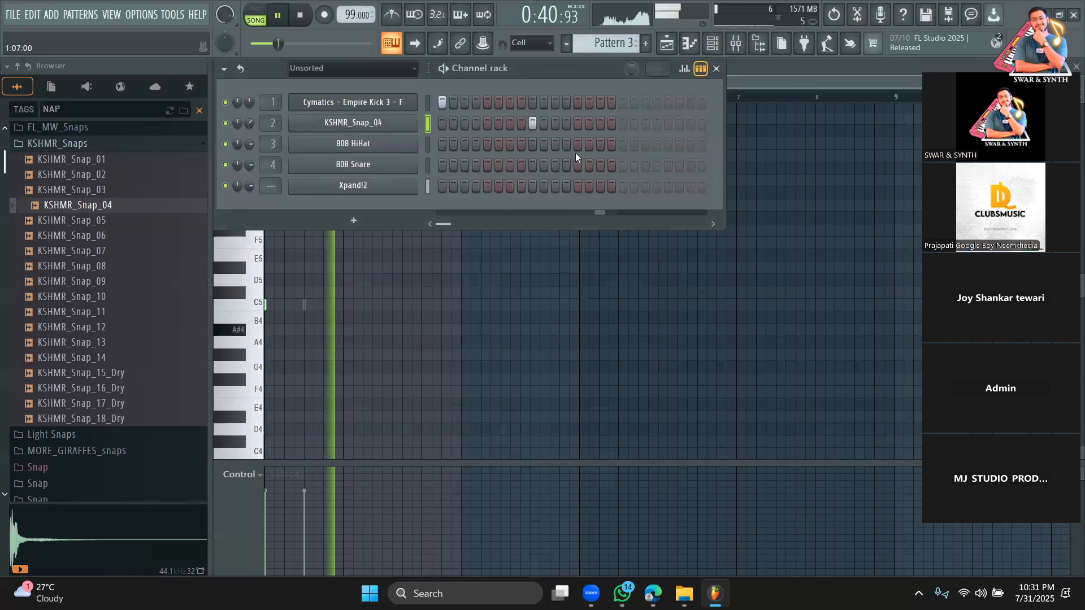
Widen the channel rack and extend Pattern 3 with a kick on step 13 and a snap on step 25
drag(723, 230, 916, 236)
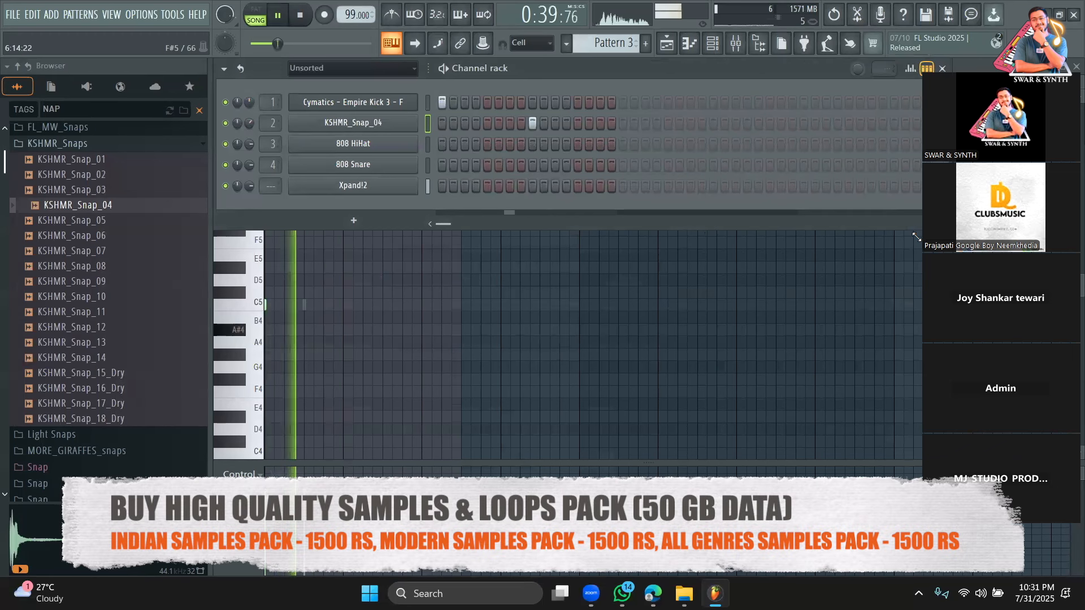
click(577, 102)
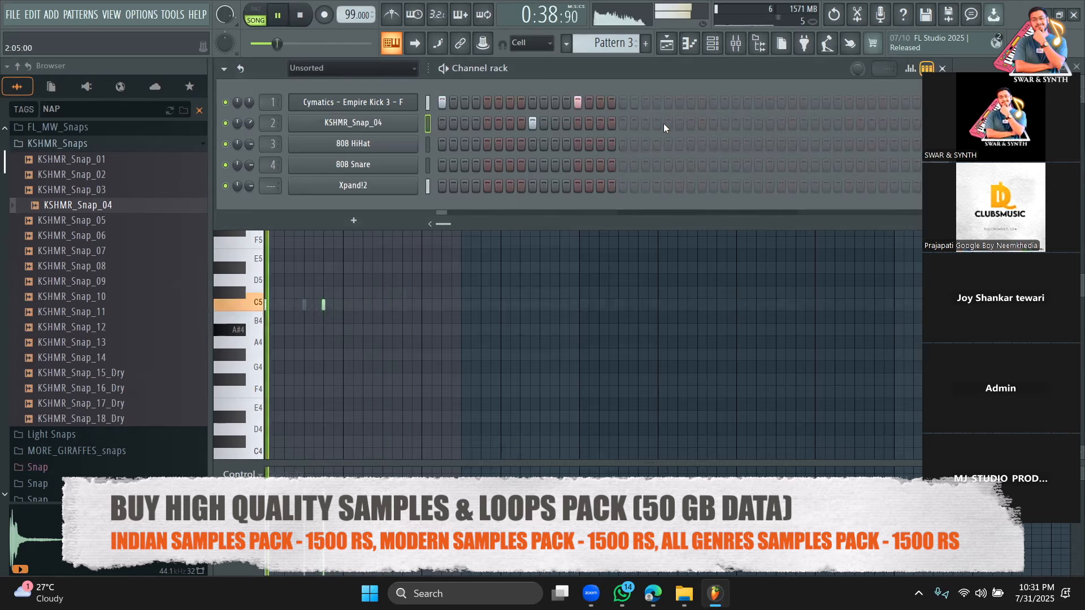
click(713, 124)
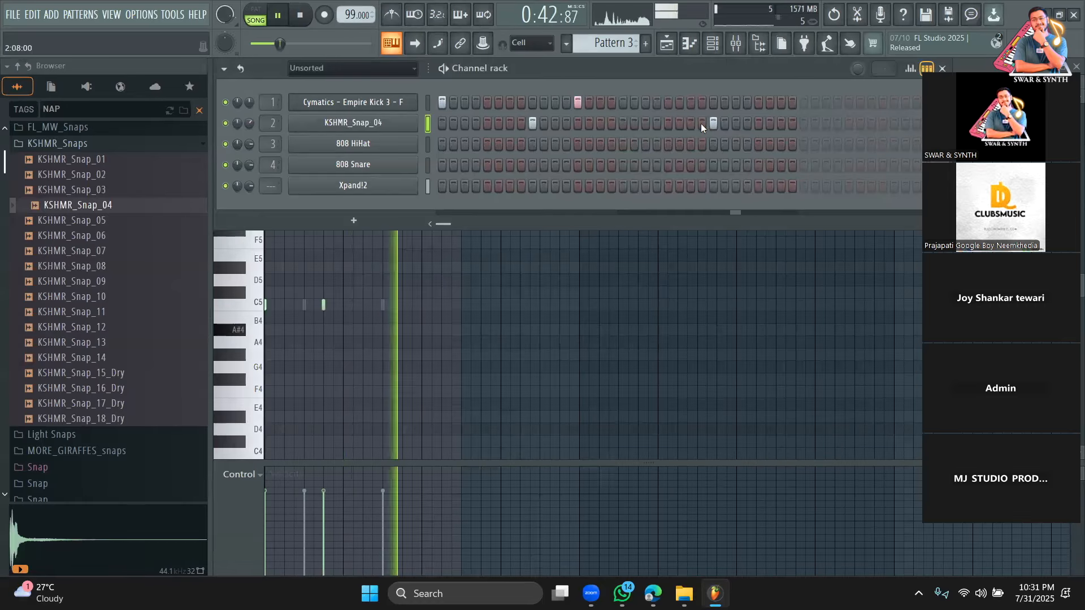
Duplicate the Pattern 3 clip every two bars along Track 4 from bar 17 up to bar 33
click(666, 43)
key(space)
key(space)
key(ctrl+b)
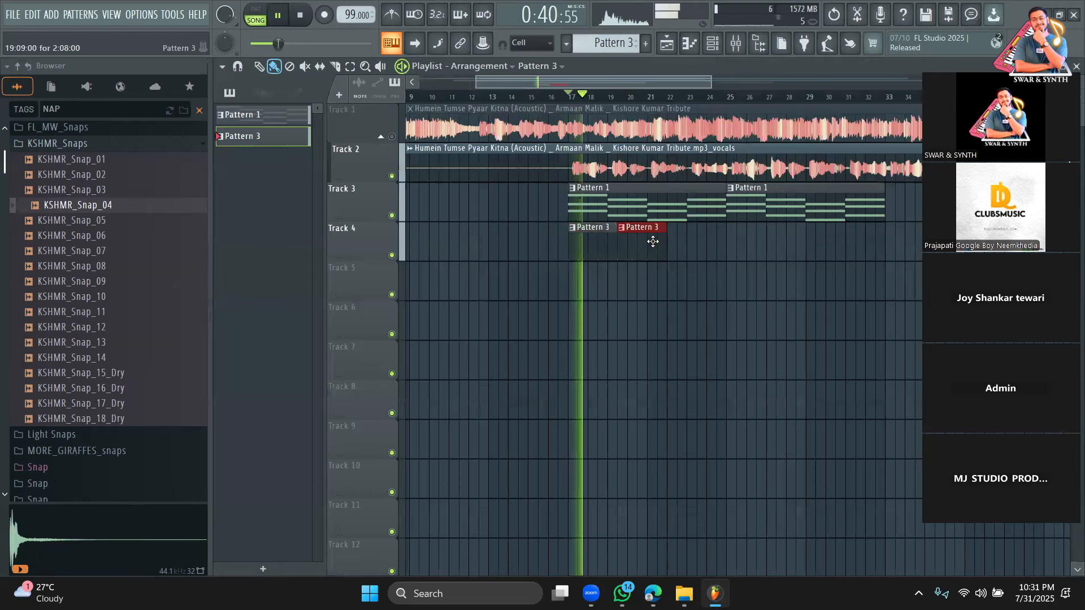
drag(615, 237, 616, 238)
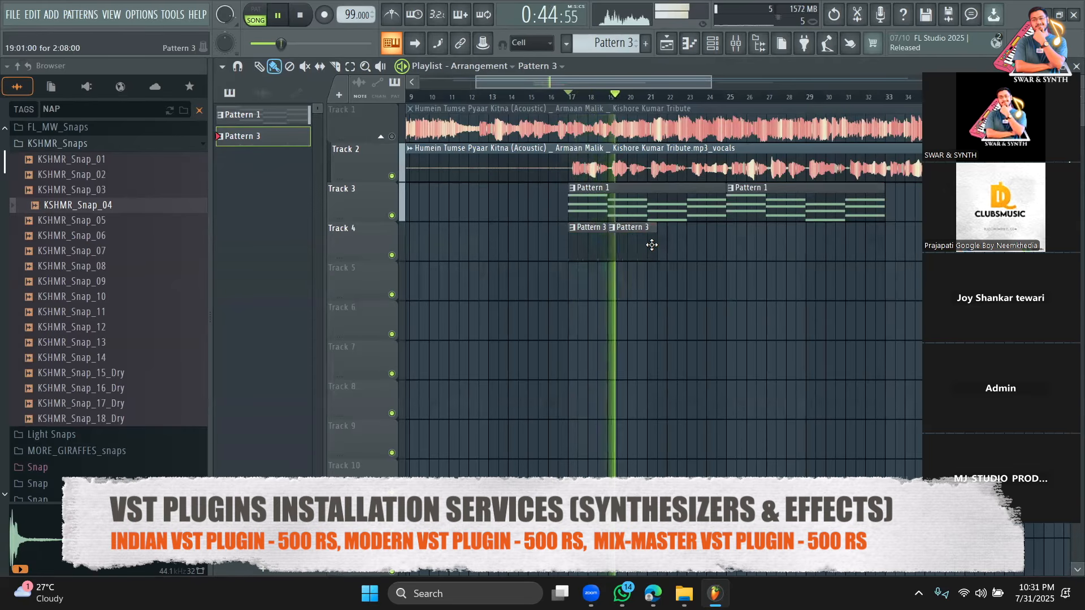
mouse_move(655, 240)
mouse_down()
mouse_move(859, 241)
mouse_move(811, 308)
mouse_up()
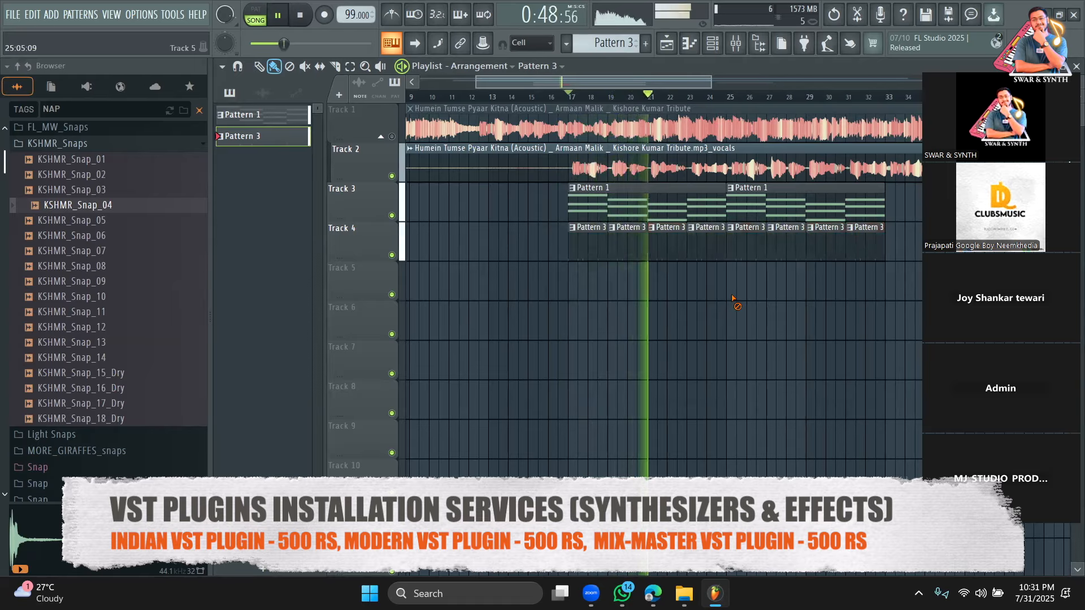
Try an extra Empire kick hit on step 11 of Pattern 3 during playback
click(712, 44)
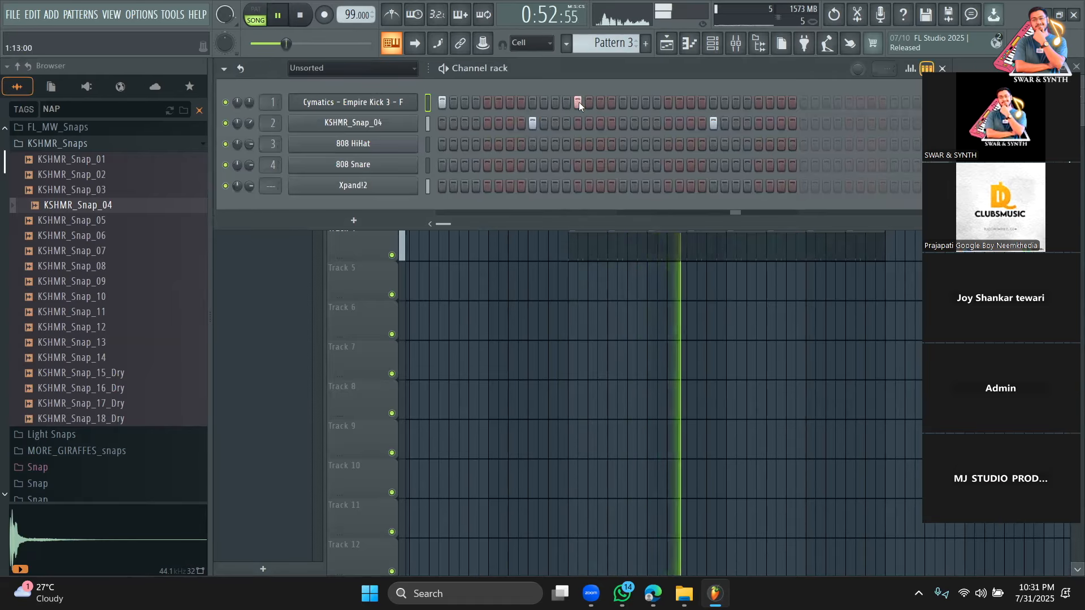
click(553, 102)
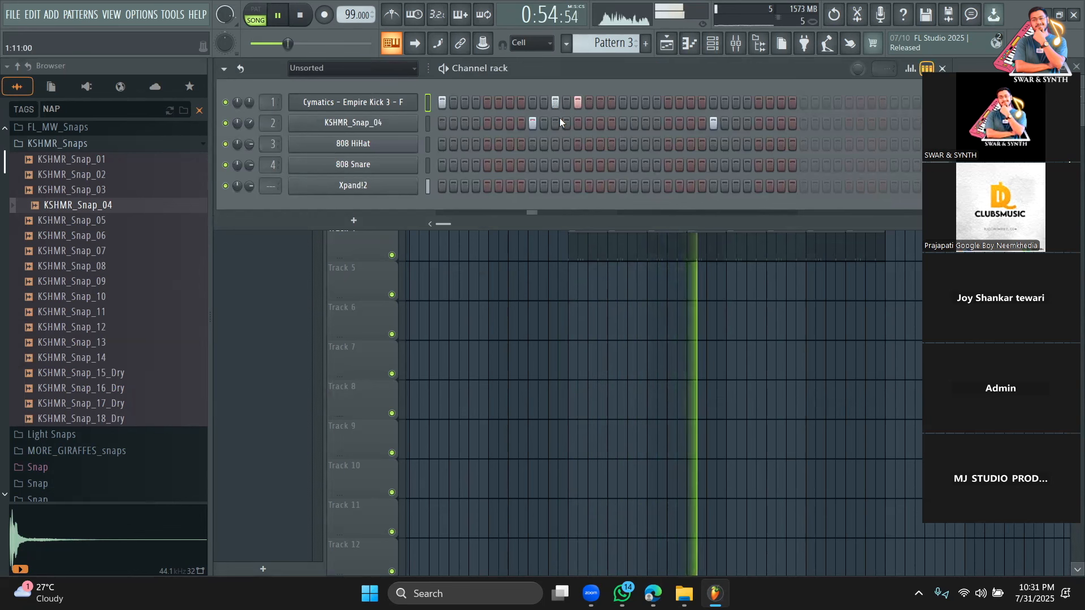
click(554, 104)
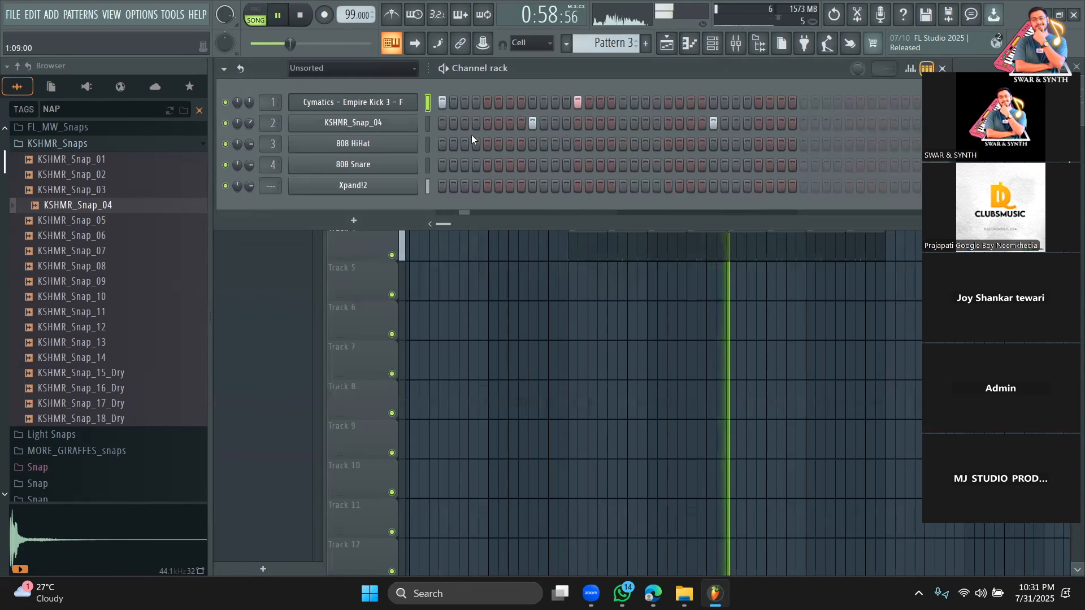
Clear the snap search and open the Closed Hihats folder in the Empire Hip Hop pack's drum one-shots
click(100, 145)
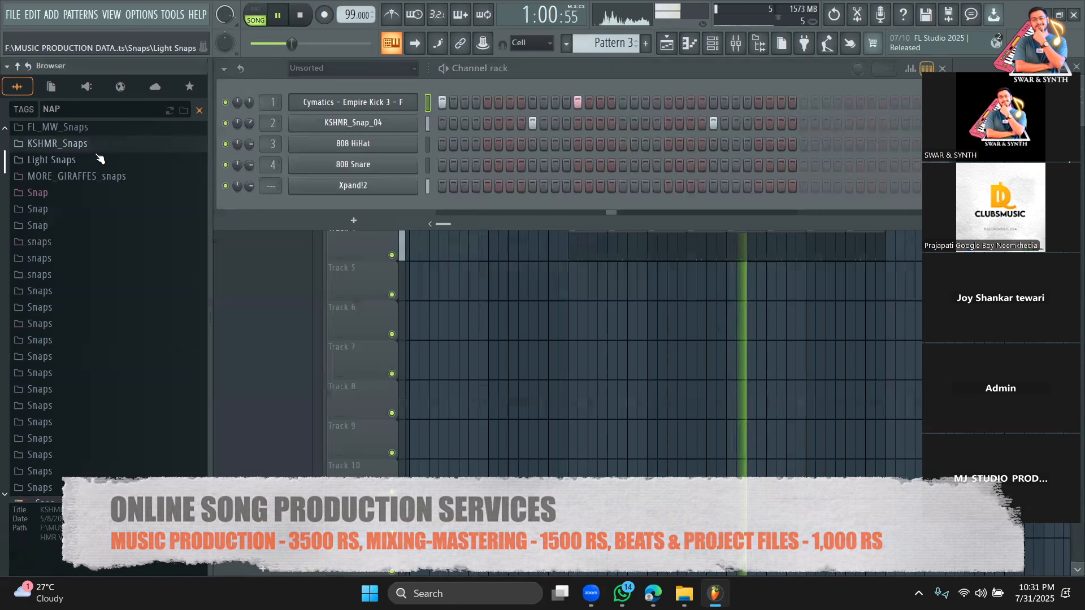
click(199, 111)
click(132, 111)
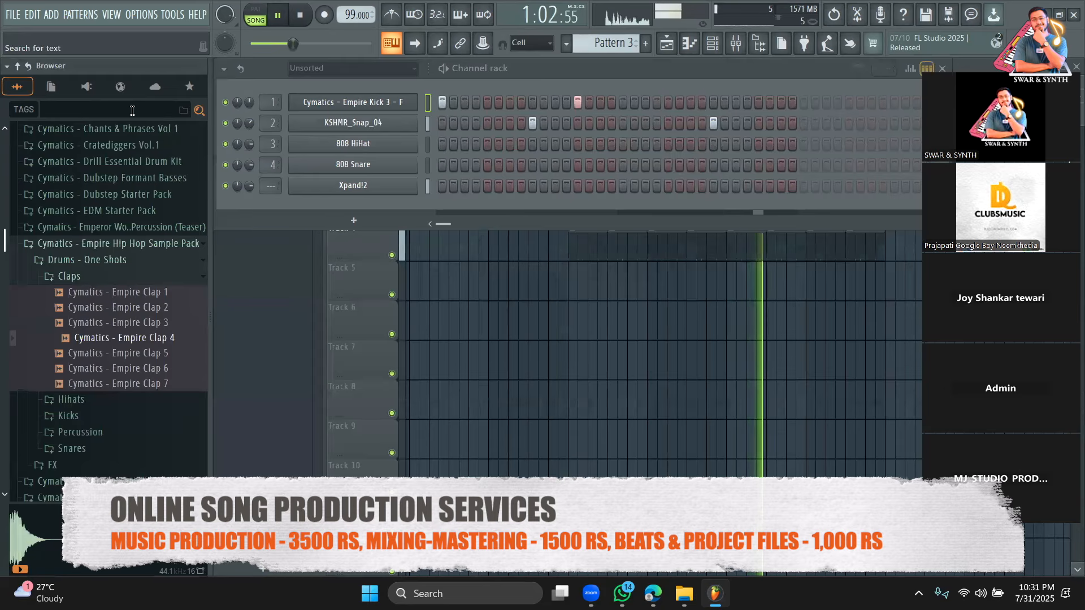
click(71, 399)
scroll(110, 359, down, 2)
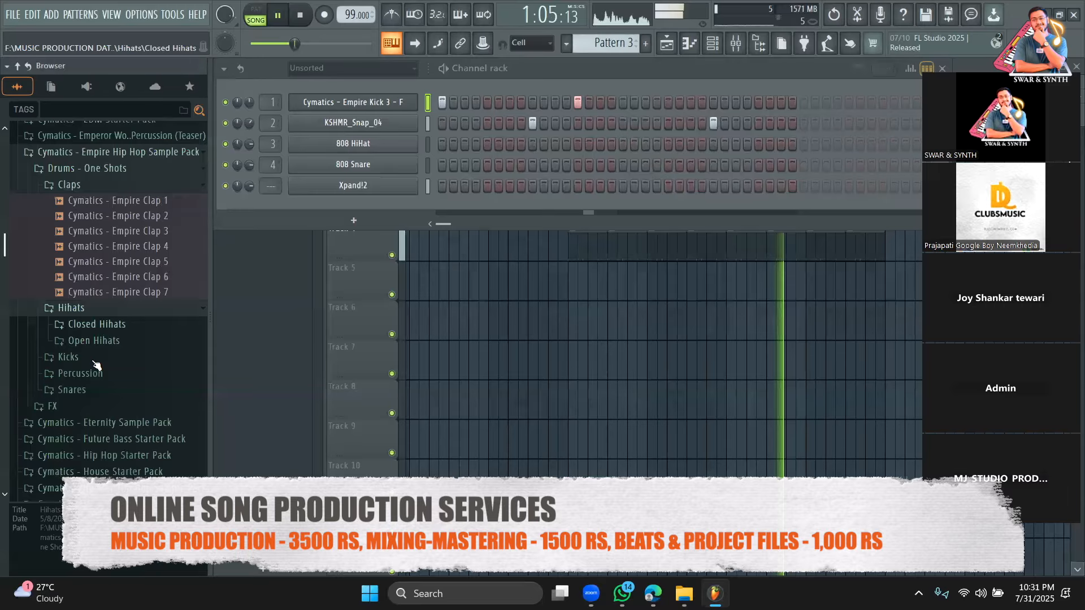
click(96, 324)
scroll(121, 333, down, 2)
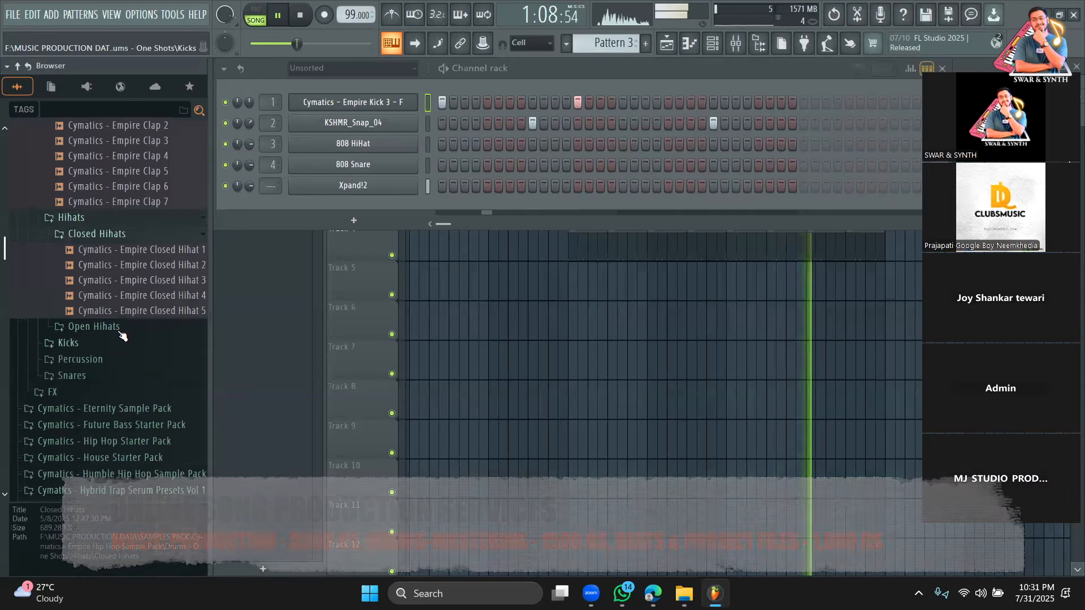
Audition the Empire closed hi-hats and load Empire Closed Hihat 4 in place of the 808 HiHat channel
click(144, 279)
click(151, 294)
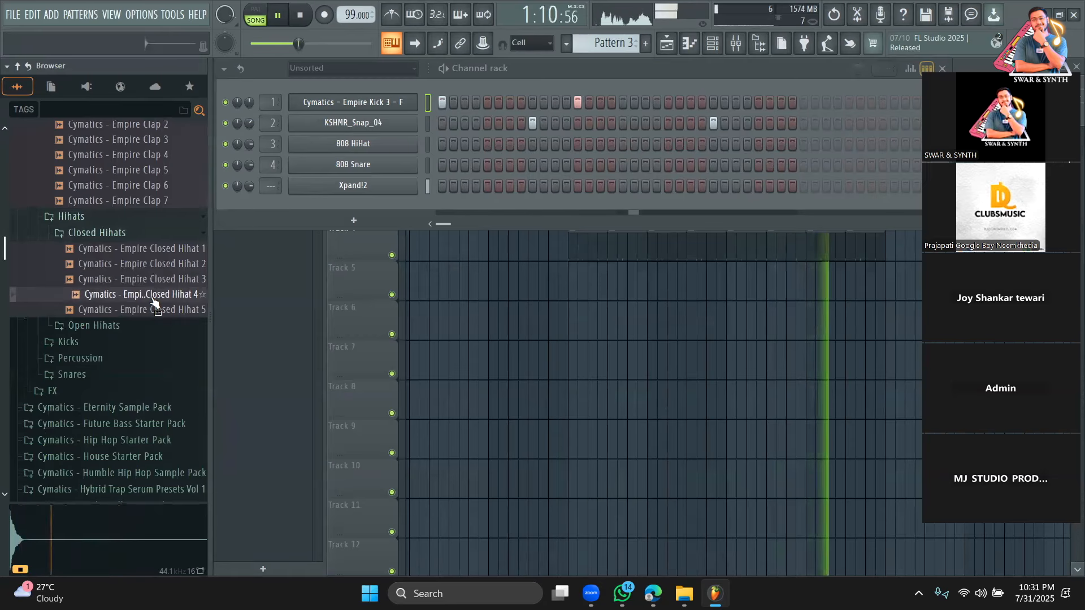
click(170, 264)
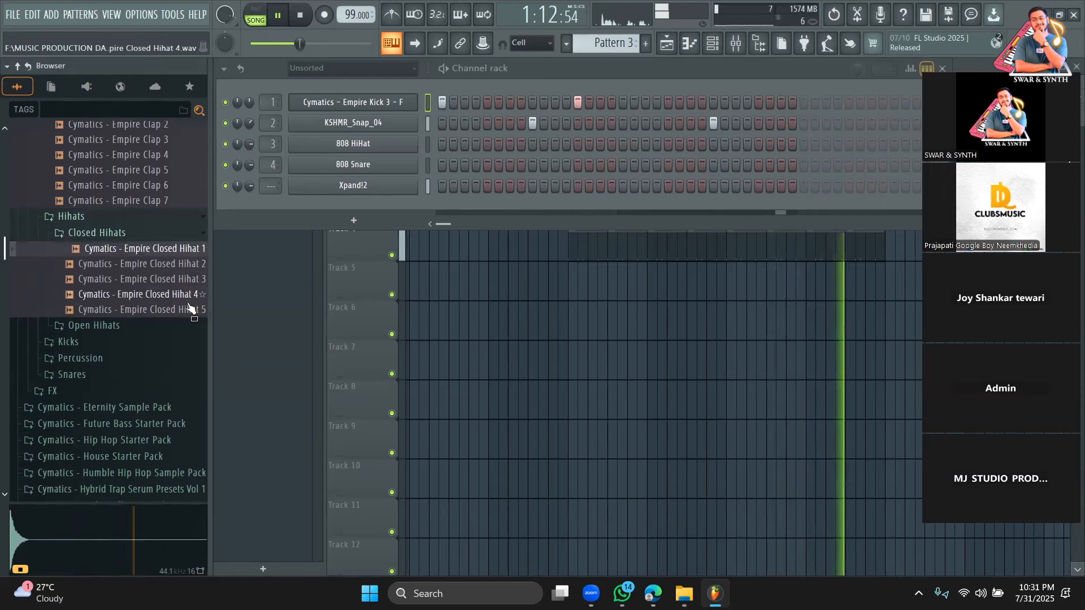
click(169, 309)
click(192, 297)
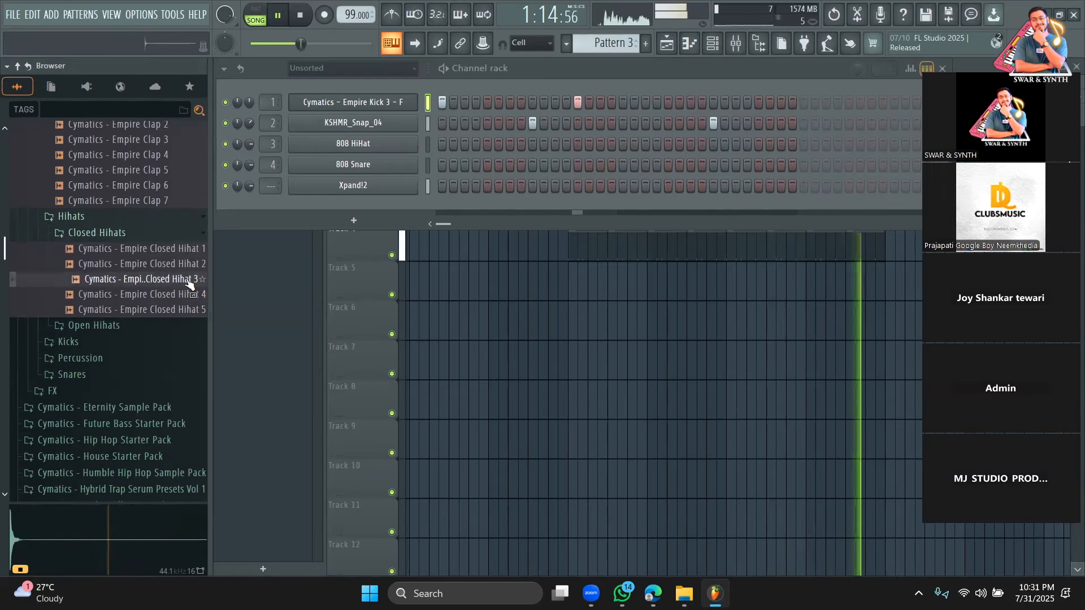
drag(192, 300, 432, 147)
key(space)
key(space)
Program closed hi-hat hits every four steps from 1 to 29 plus step 31 in Pattern 3, lowering the hi-hat volume
click(487, 145)
click(532, 145)
click(577, 144)
drag(249, 144, 249, 163)
click(623, 144)
click(667, 145)
click(713, 145)
click(758, 145)
click(782, 145)
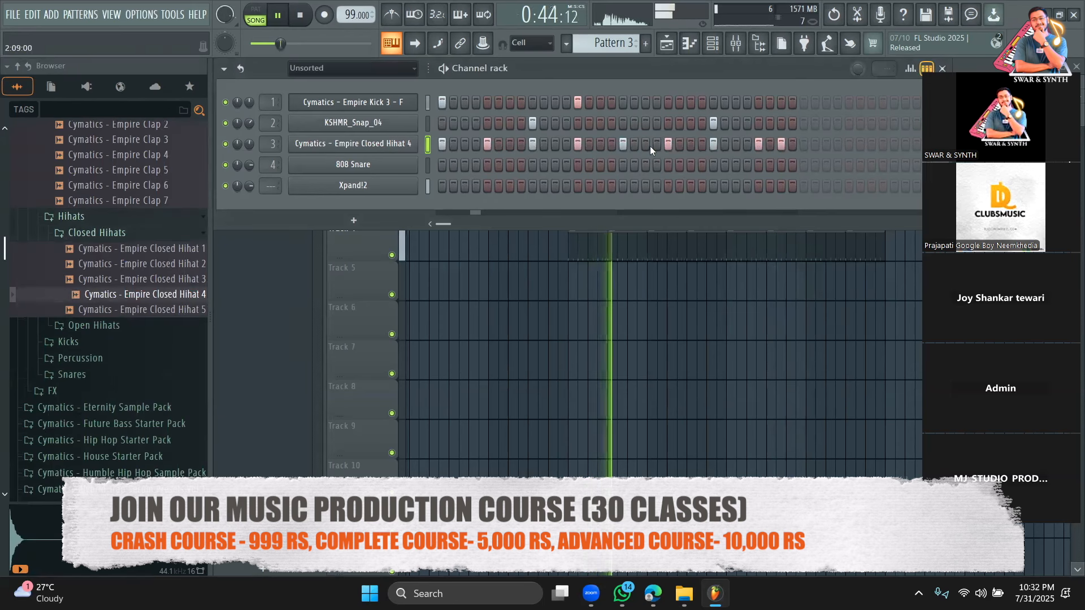
Try the early hi-hat hits on steps 3, 7 and 11 of Pattern 3 during playback
click(465, 145)
click(487, 145)
click(510, 145)
key(space)
click(556, 145)
key(space)
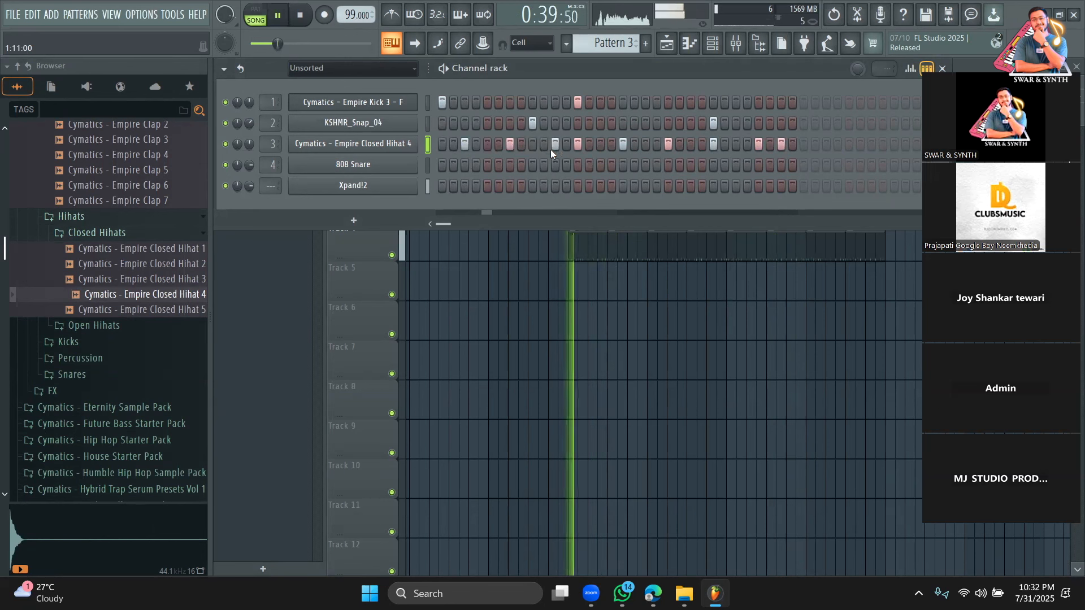
Restore the hi-hat hits on steps 1, 5 and 9 and add hits on steps 30 and 32 of Pattern 3
drag(554, 146, 451, 151)
key(space)
click(441, 146)
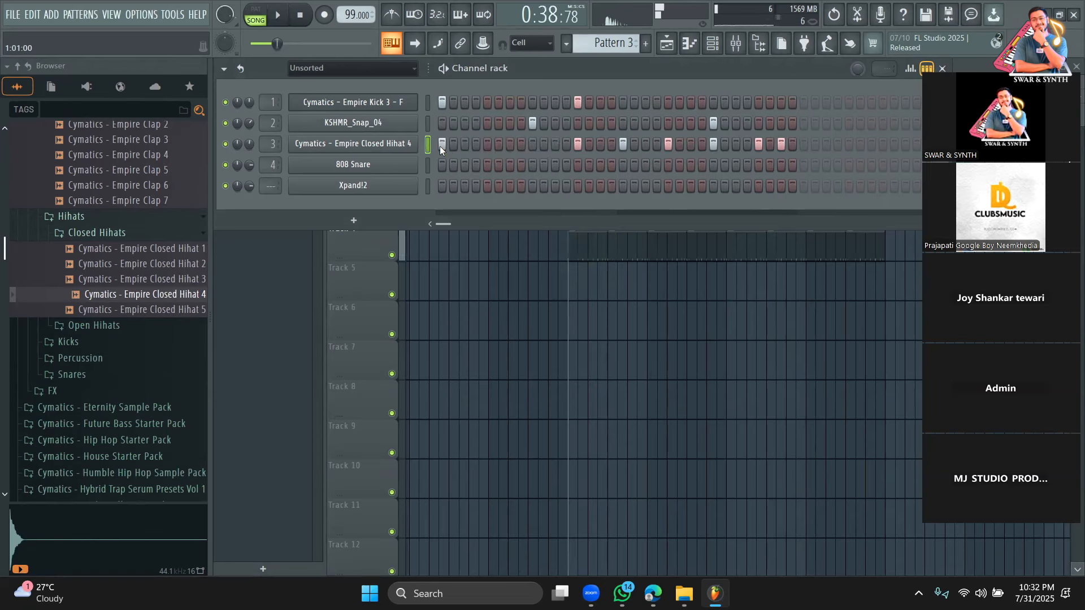
click(532, 144)
key(space)
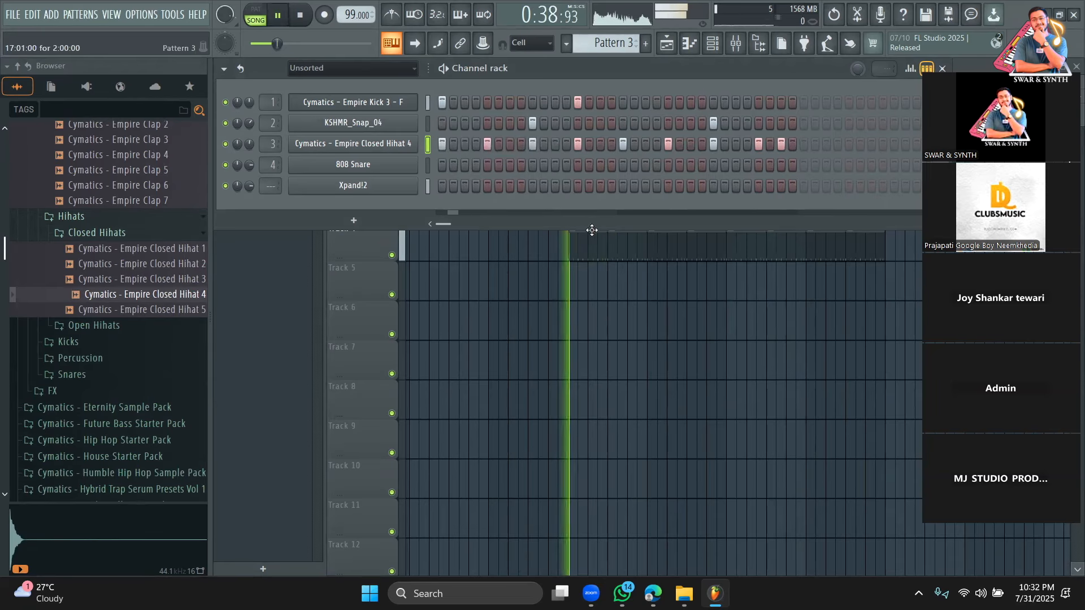
click(769, 145)
click(791, 144)
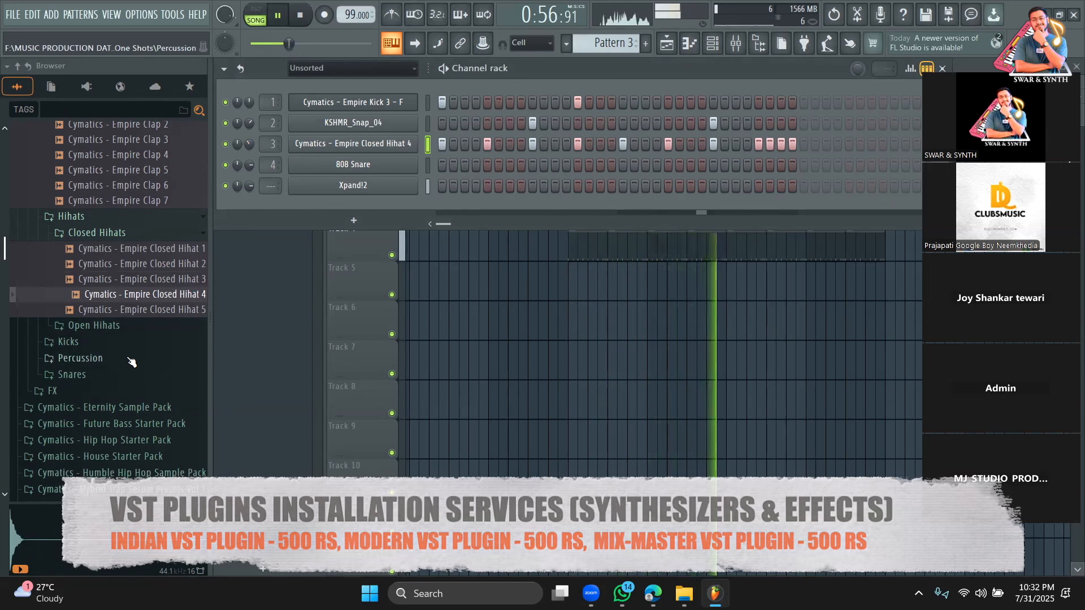
Open the Empire pack's Percussion folder and audition its one-shots with playback stopped
click(129, 363)
scroll(115, 367, down, 3)
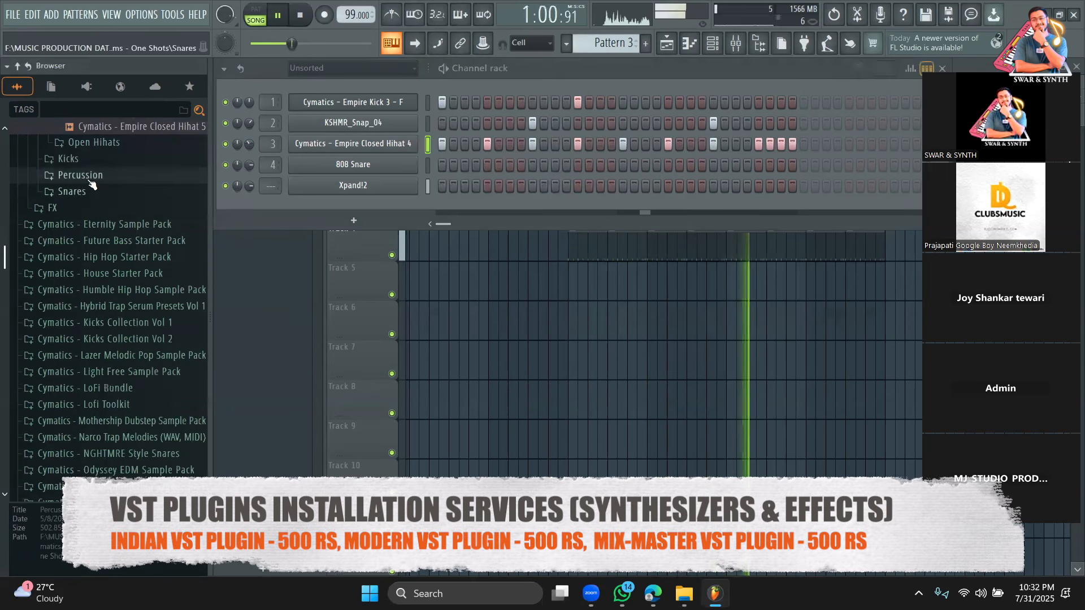
click(92, 179)
key(space)
click(100, 222)
click(106, 251)
click(113, 267)
click(120, 298)
click(124, 313)
click(120, 328)
click(127, 284)
click(139, 239)
click(146, 220)
click(149, 208)
click(153, 195)
click(153, 206)
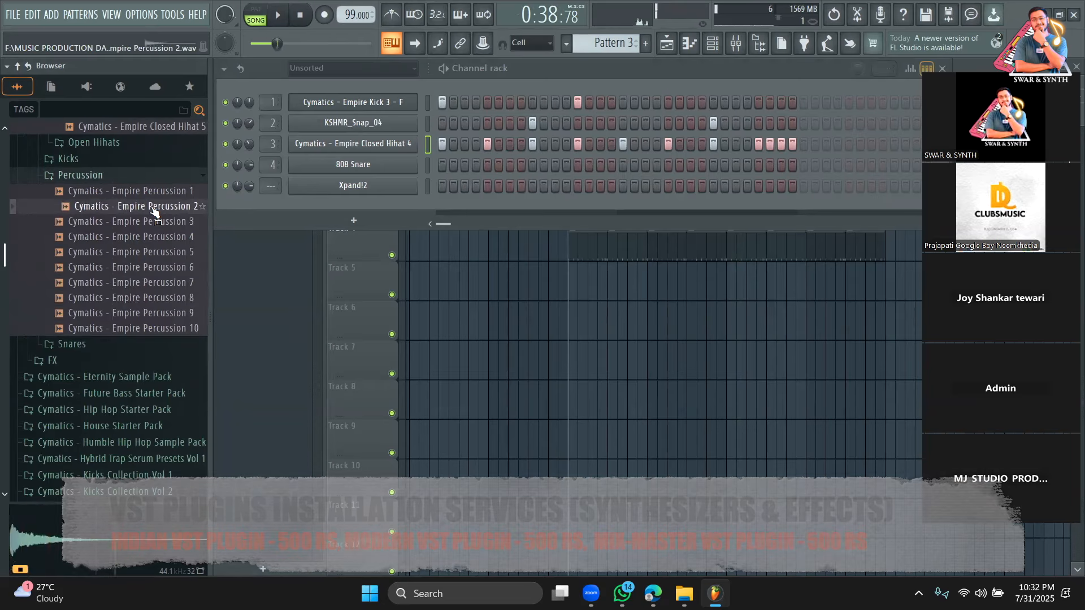
Compare Empire Percussion 4, 6 and 7 and load Empire Percussion 6 as a new channel
click(147, 237)
click(145, 268)
click(145, 281)
click(151, 270)
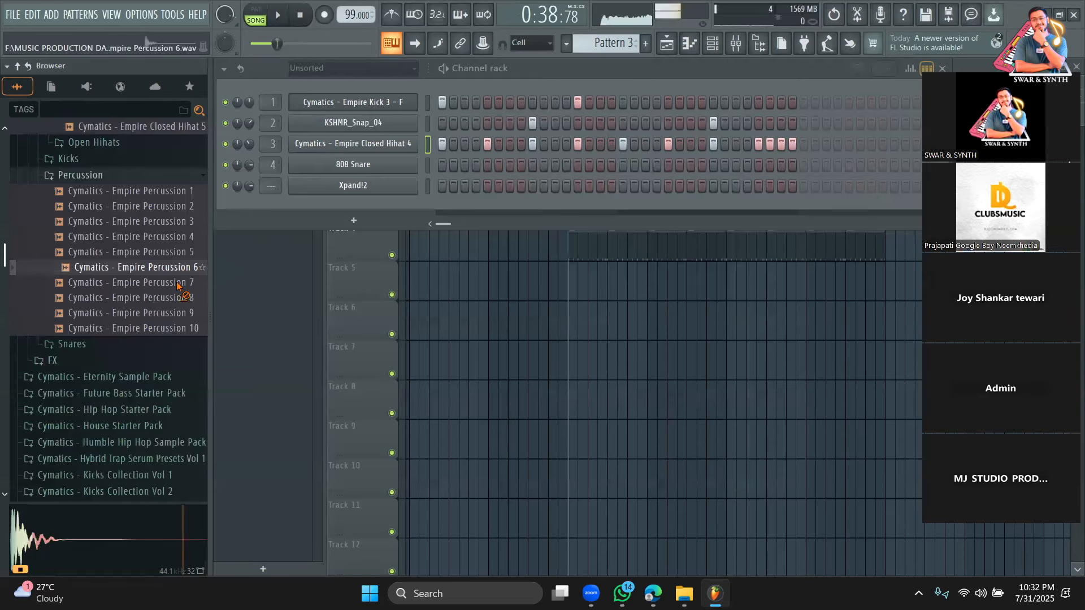
drag(364, 211, 365, 210)
click(353, 206)
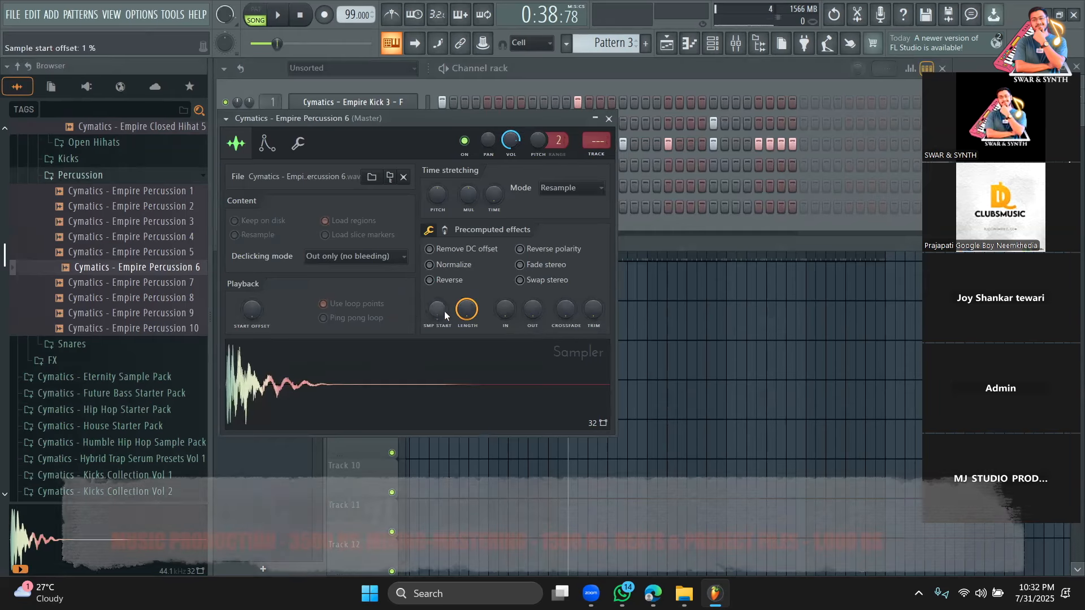
click(607, 118)
Add Percussion 6 hits on steps 20 and 23 of Pattern 3 and lower the channel volume to about 59%
key(space)
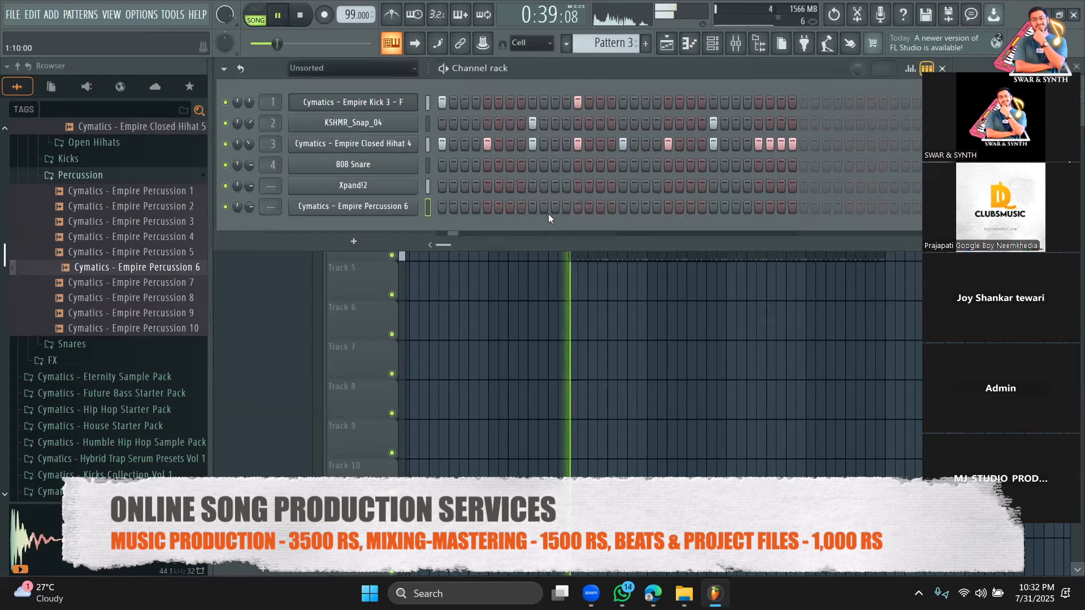
click(656, 206)
click(688, 208)
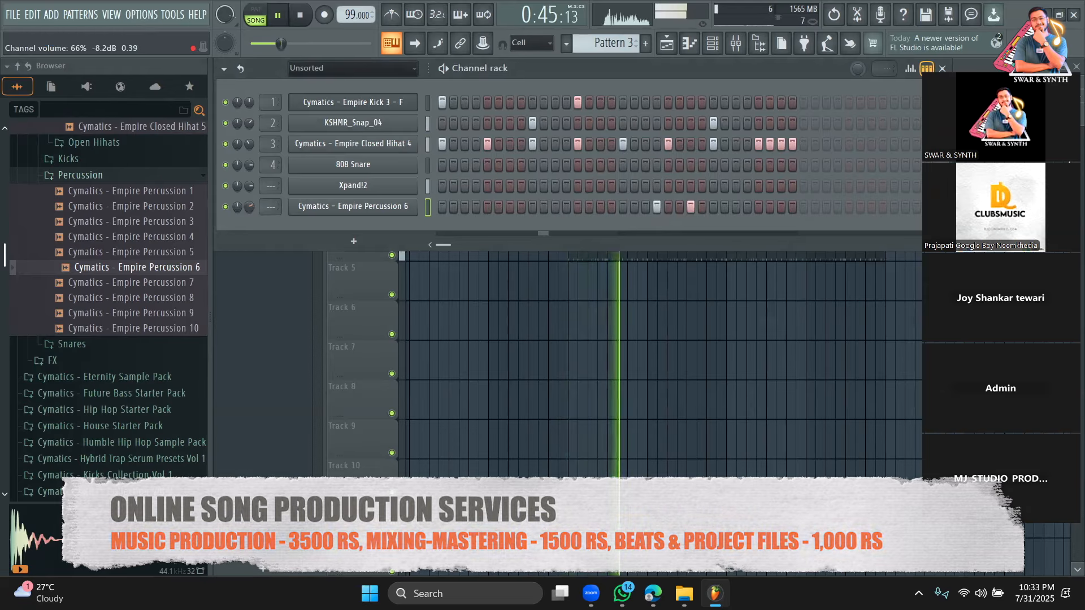
drag(250, 207, 255, 210)
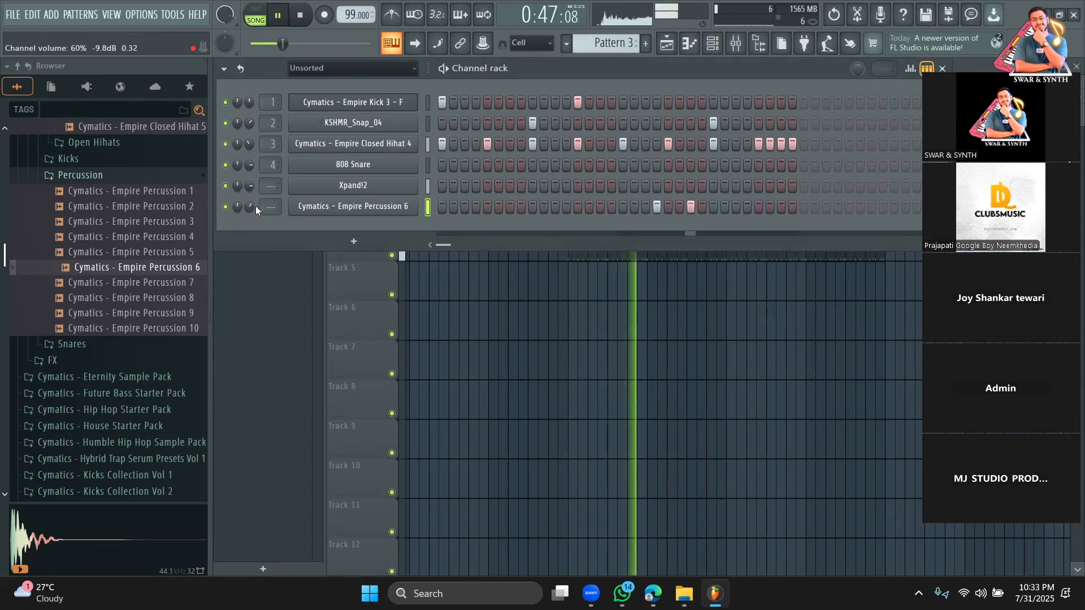
drag(251, 206, 253, 203)
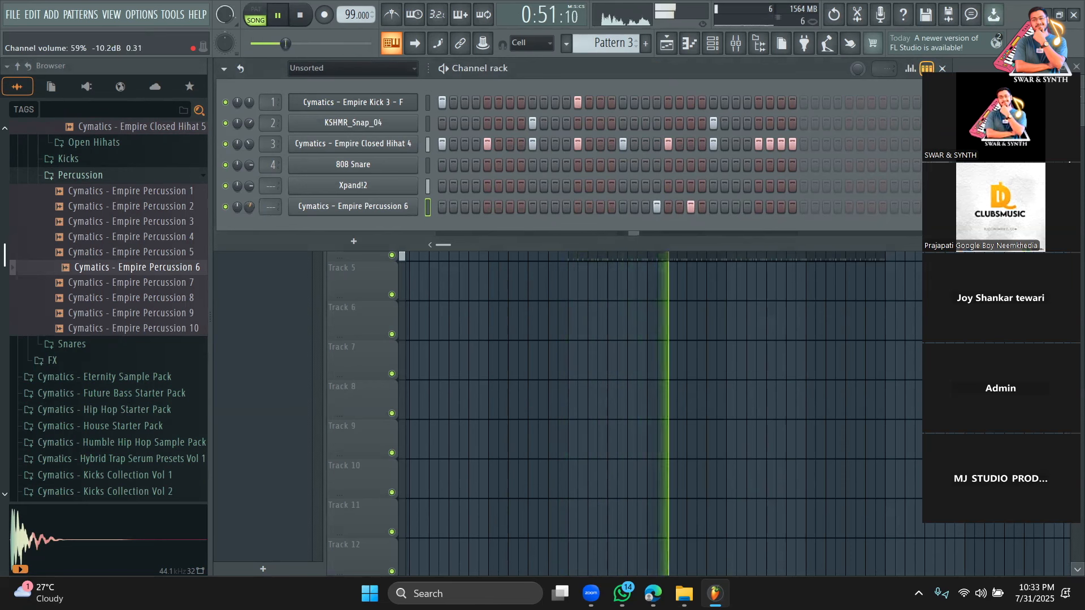
key(space)
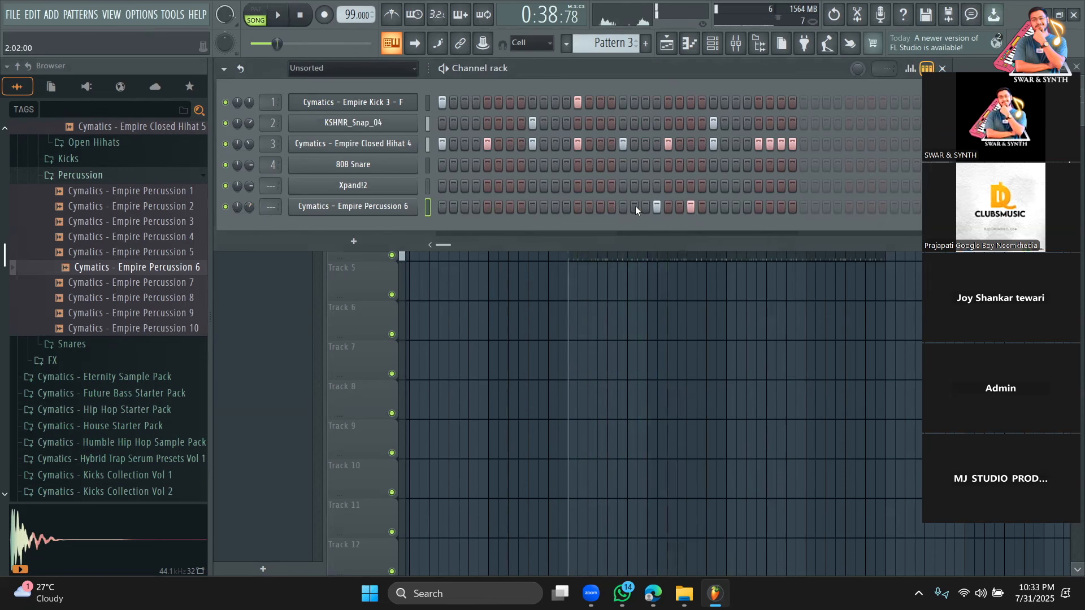
Audition Empire Percussion 6 to 9 and load Empire Percussion 7 as a new channel
click(96, 299)
click(100, 312)
click(110, 298)
click(120, 285)
click(134, 267)
click(134, 286)
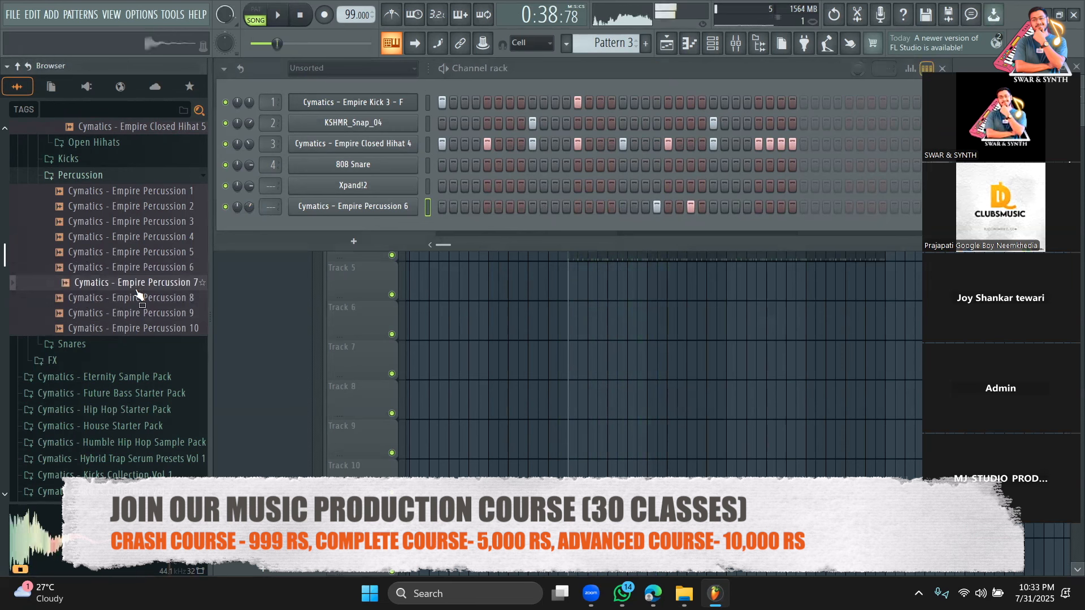
drag(373, 242, 377, 237)
key(space)
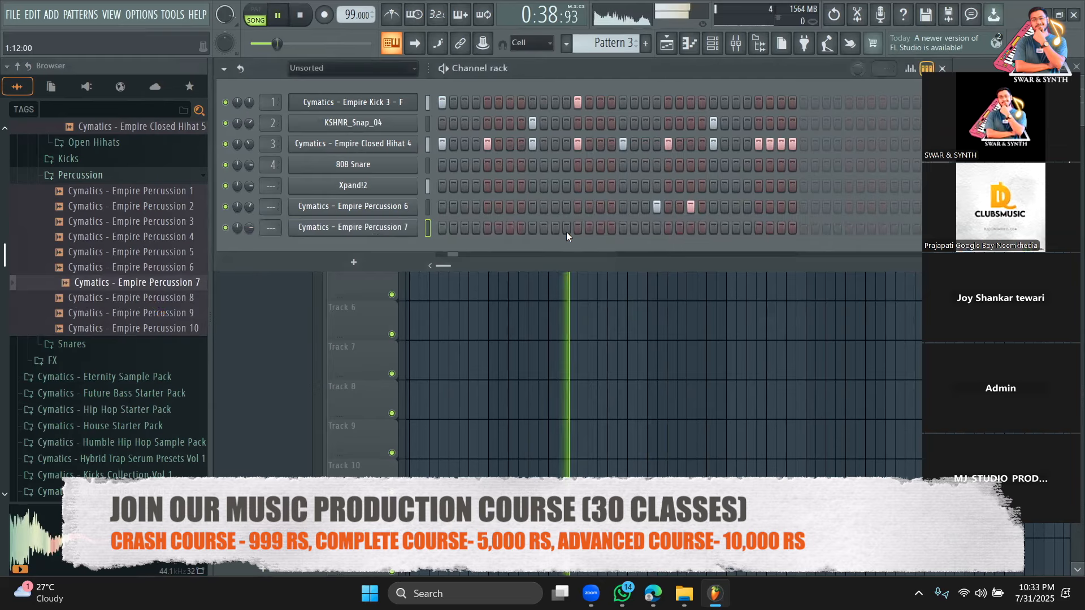
Program Percussion 7 hits on steps 15, 20, 23 and 27 of Pattern 3 and lower its volume to about 52%
click(601, 228)
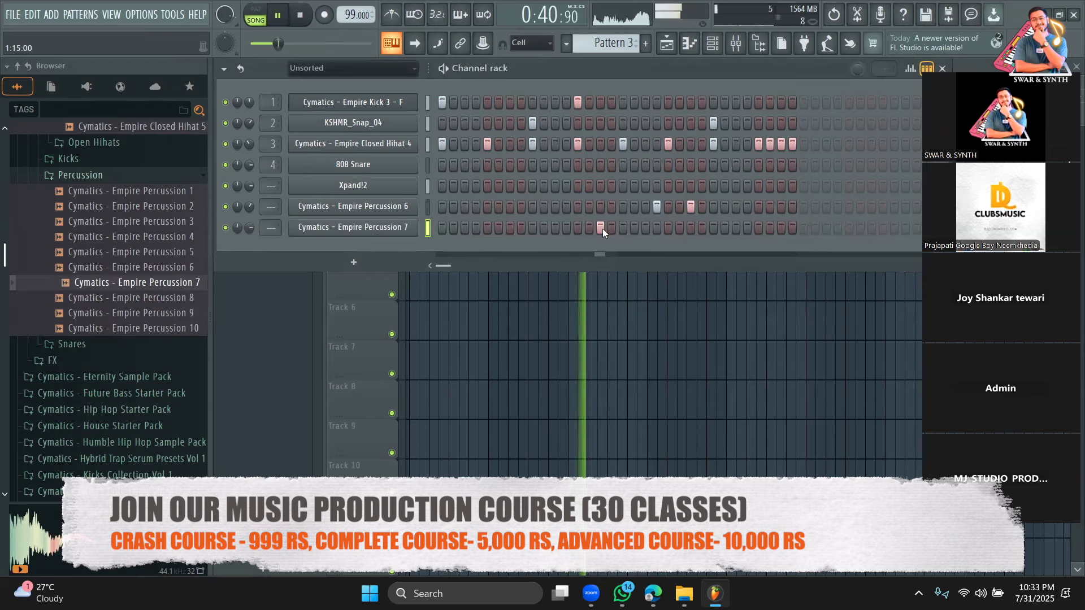
drag(248, 228, 249, 235)
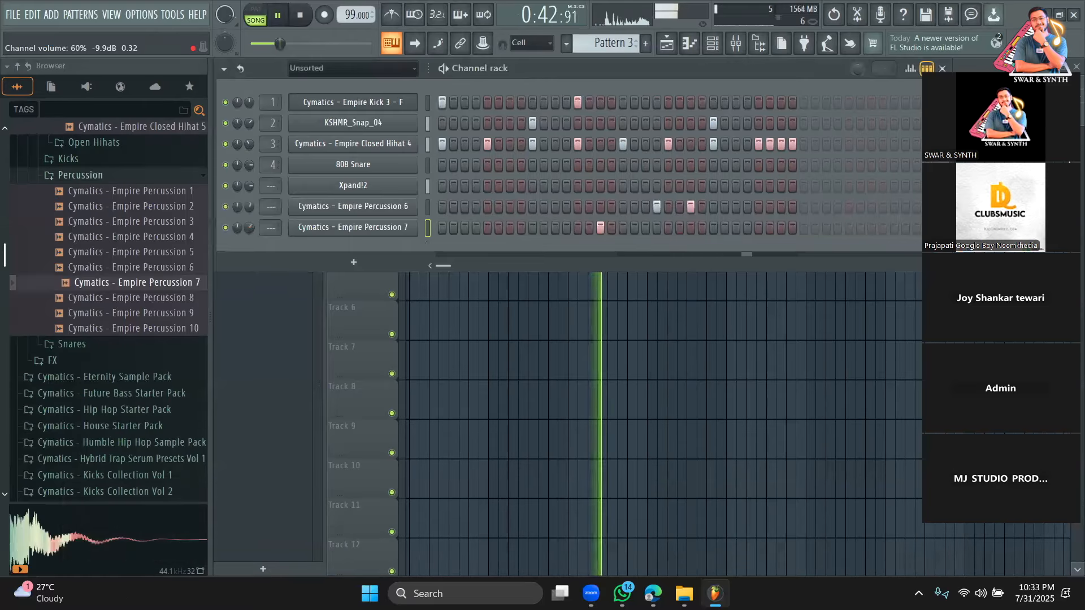
click(657, 228)
click(679, 227)
click(679, 228)
click(690, 228)
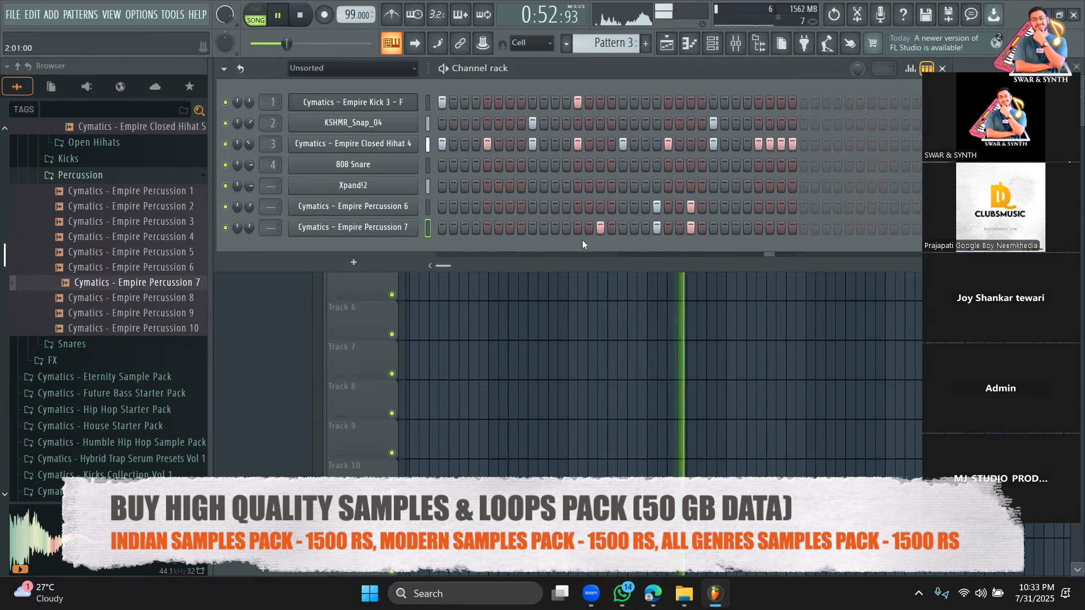
click(736, 227)
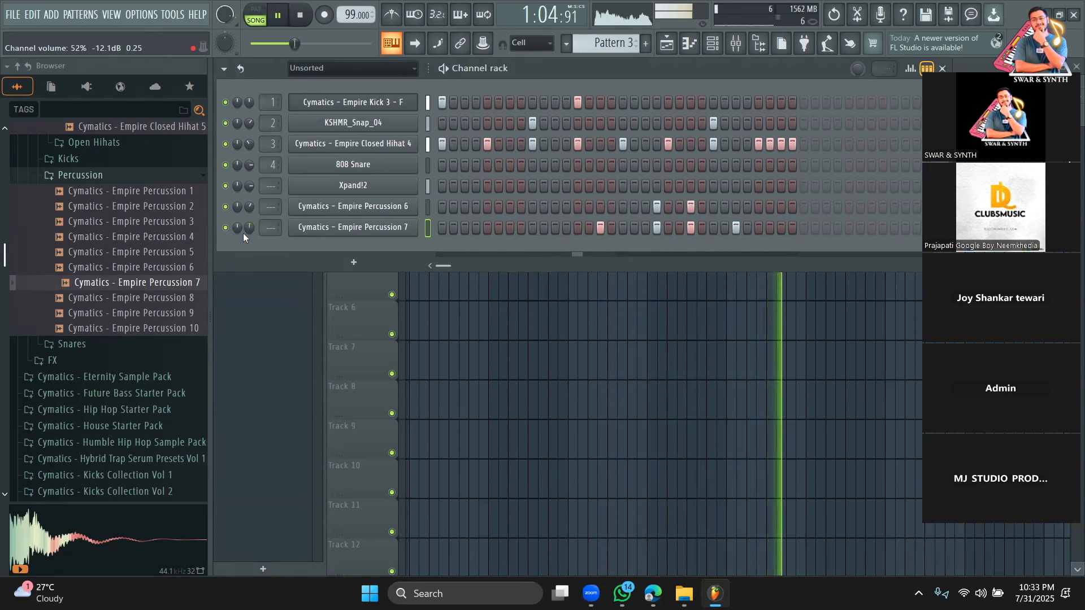
Close the channel rack and place another Pattern 3 clip at bar 33 on Track 4
key(F6)
key(space)
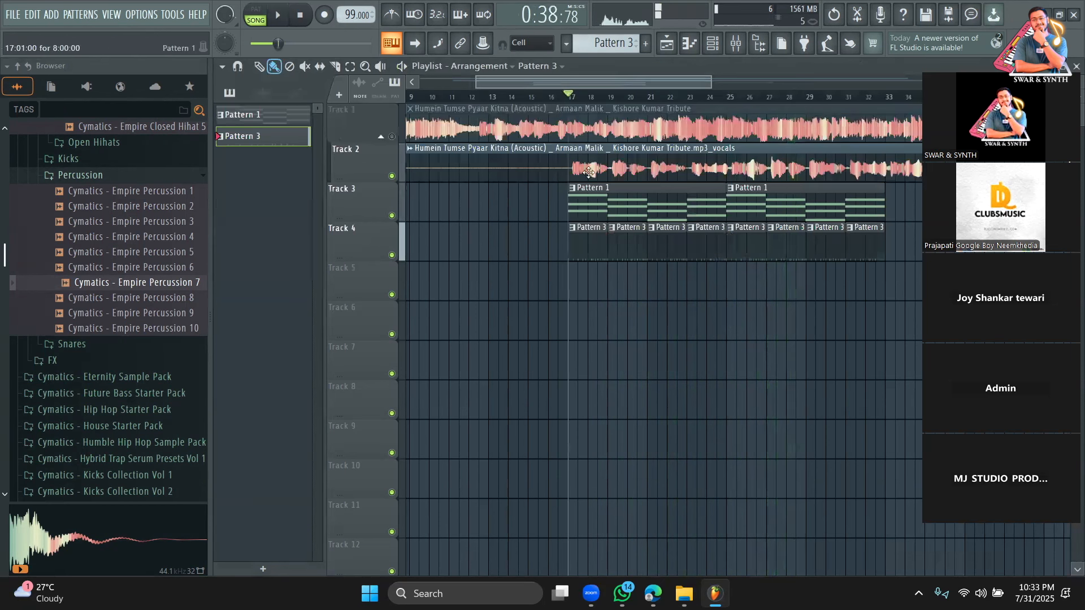
drag(699, 83, 736, 86)
click(785, 98)
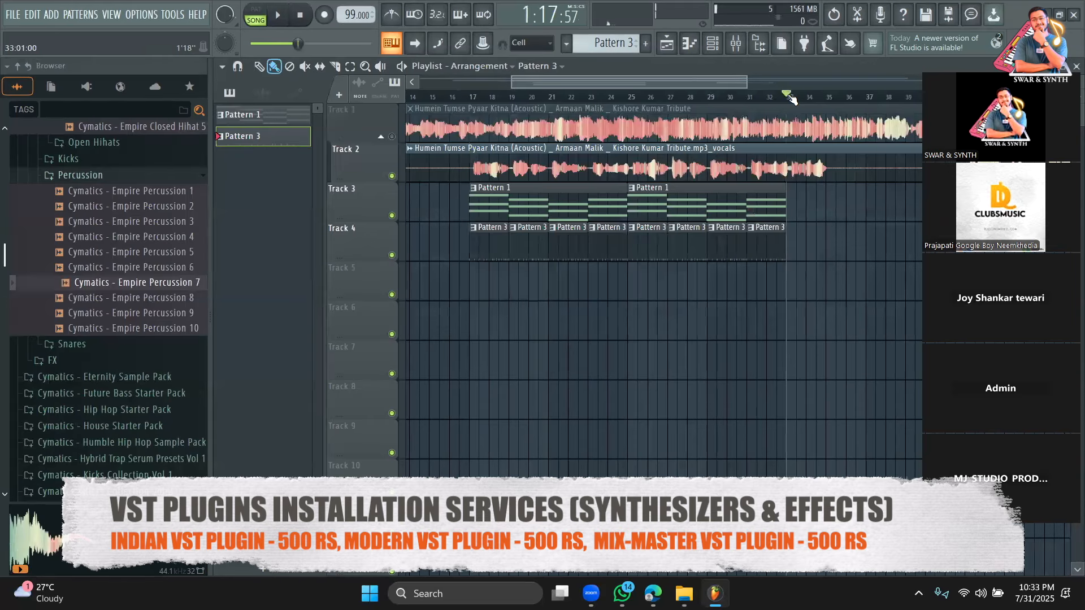
key(space)
click(796, 244)
Add a Pattern 1 chord clip at bar 33 on Track 3 and trim it to two bars
click(774, 208)
key(space)
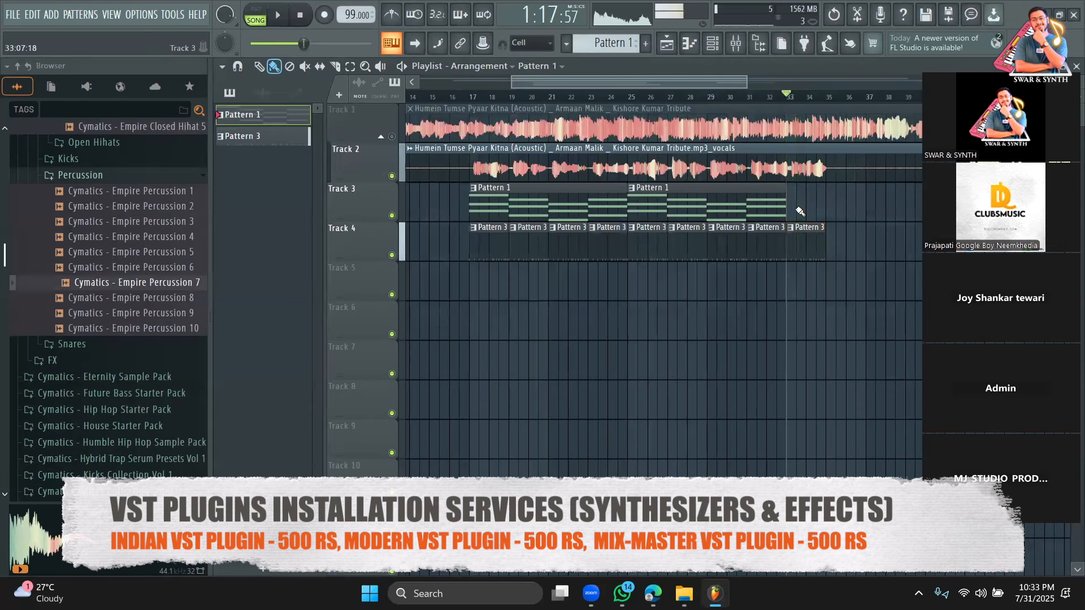
click(800, 209)
key(space)
drag(746, 83, 836, 85)
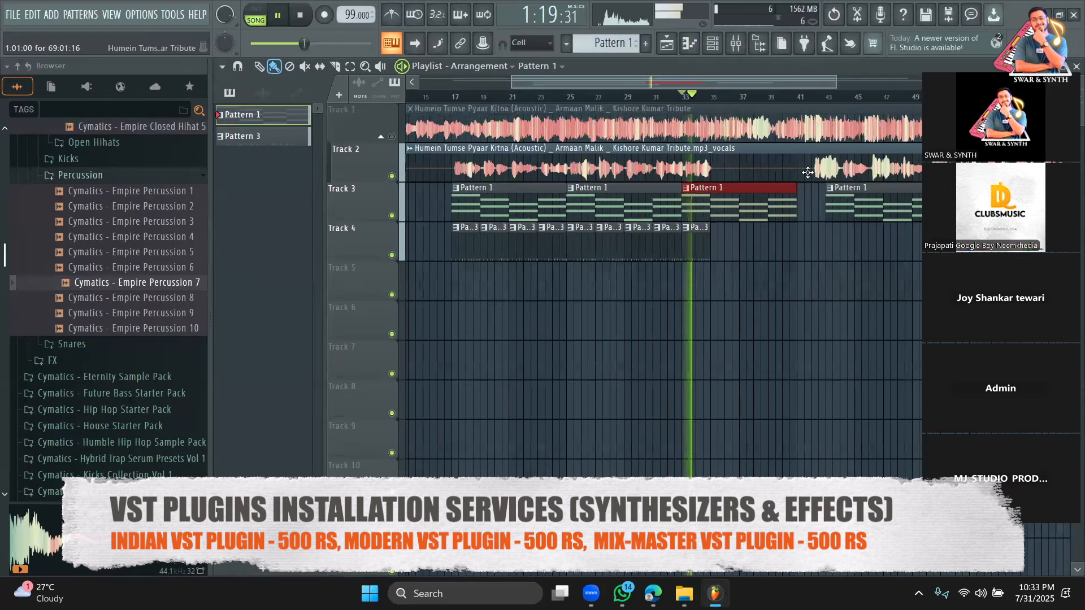
drag(796, 200, 714, 214)
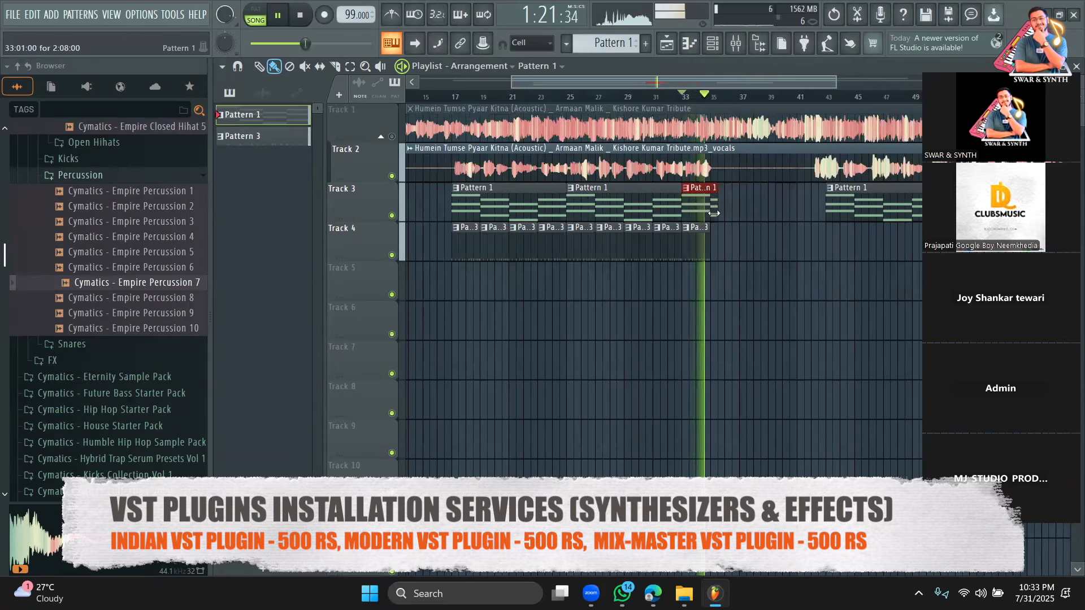
Place a Pattern 3 clip at bar 42 on Track 4, where the vocals come back in
click(701, 247)
key(space)
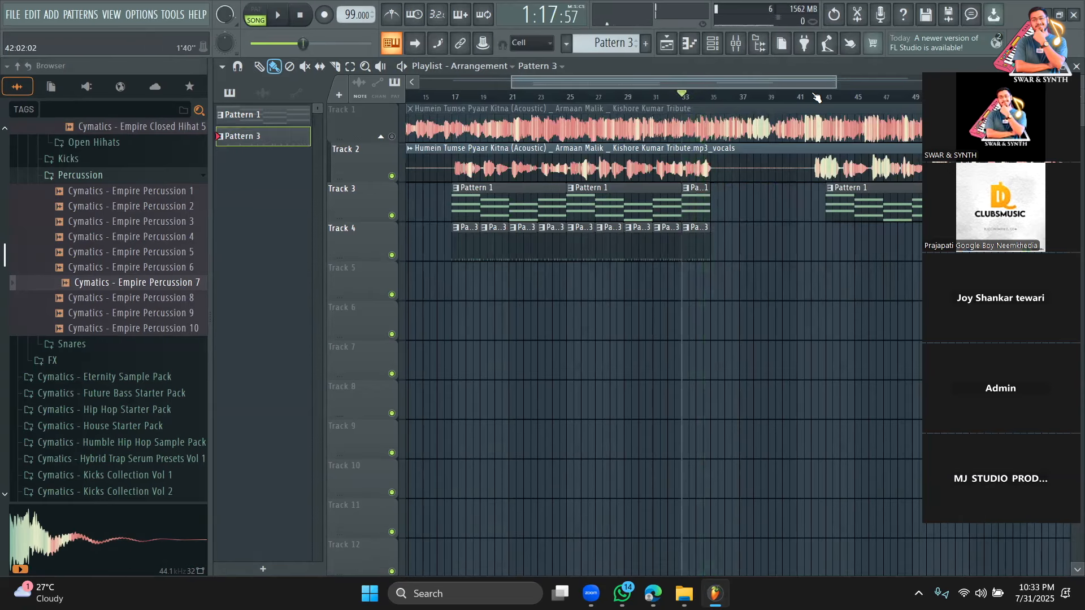
drag(741, 83, 815, 85)
key(space)
click(663, 234)
drag(666, 235, 675, 236)
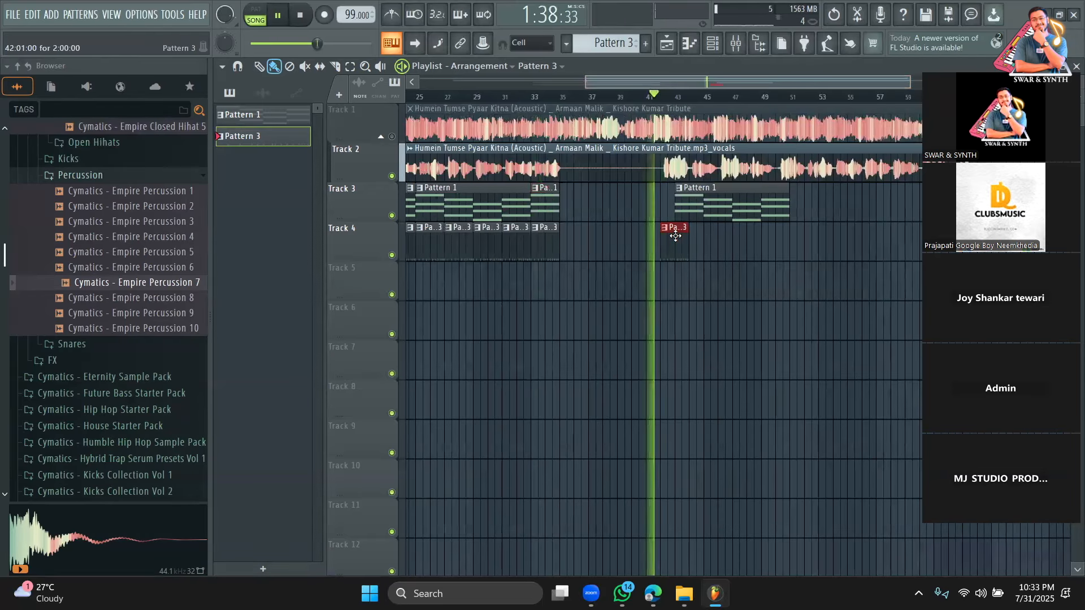
Move the second-section Pattern 1 clip to bar 42 and repeat Pattern 3 every two bars on Track 4 up to bar 58
drag(708, 200, 701, 200)
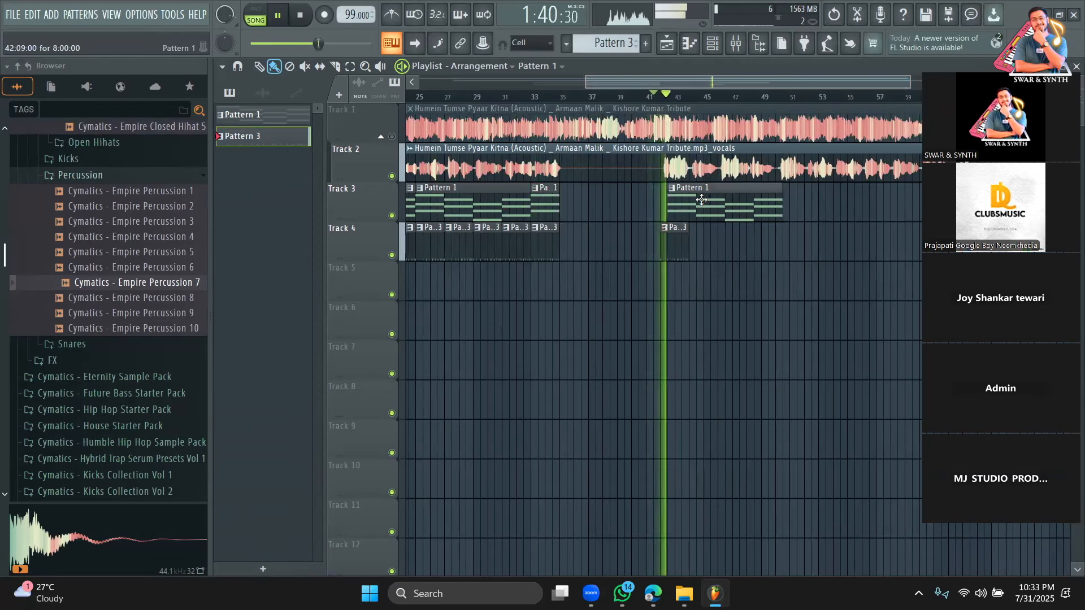
click(706, 239)
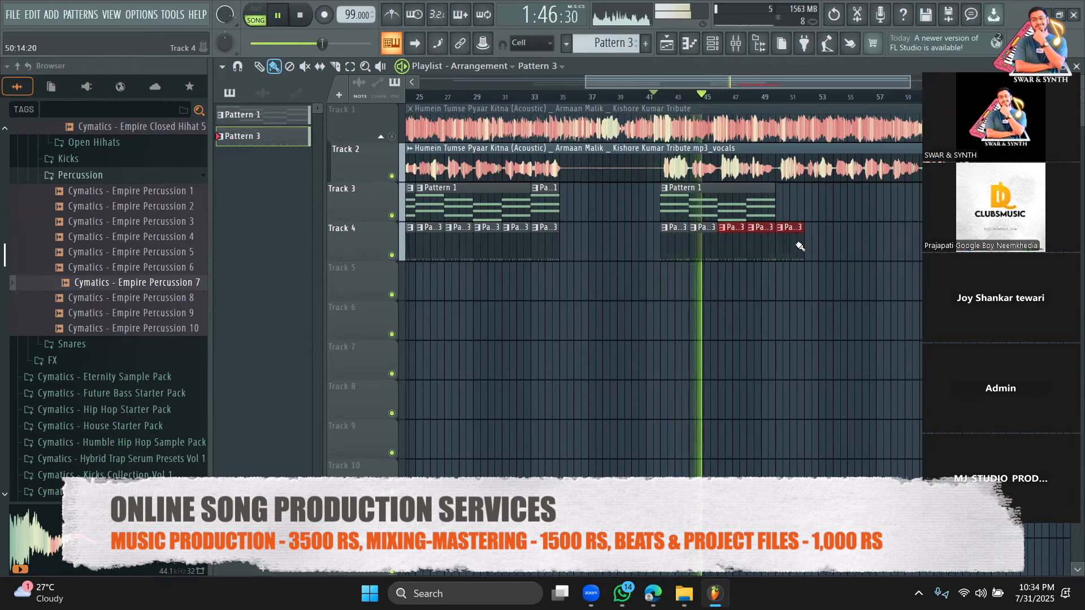
drag(867, 237, 866, 235)
Make the Pattern 1 clip at bar 42 on Track 3 unique and replay the section from bar 41
drag(657, 86, 716, 88)
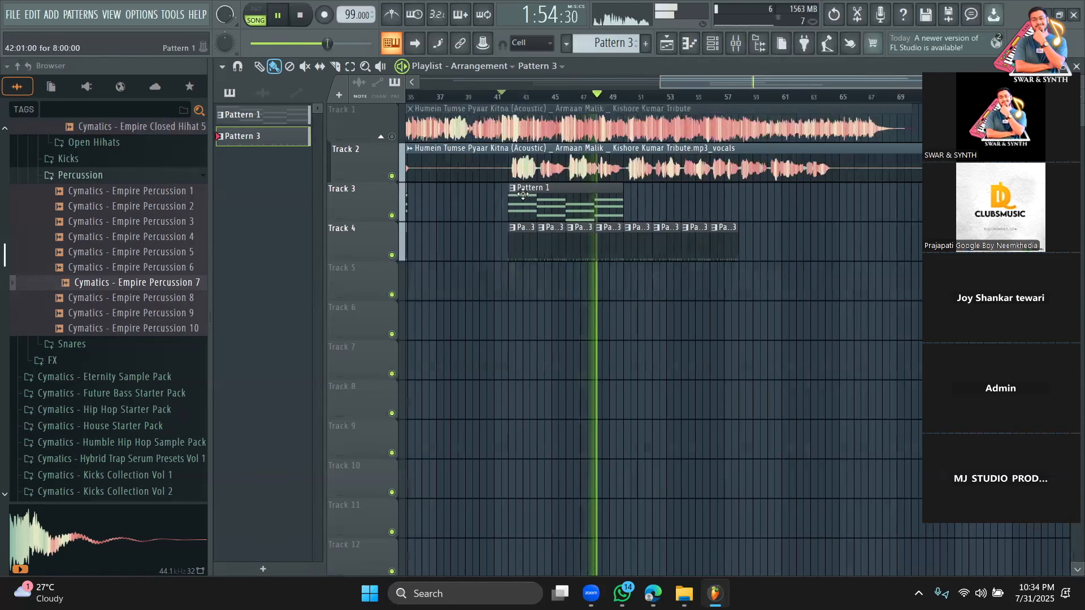
click(512, 191)
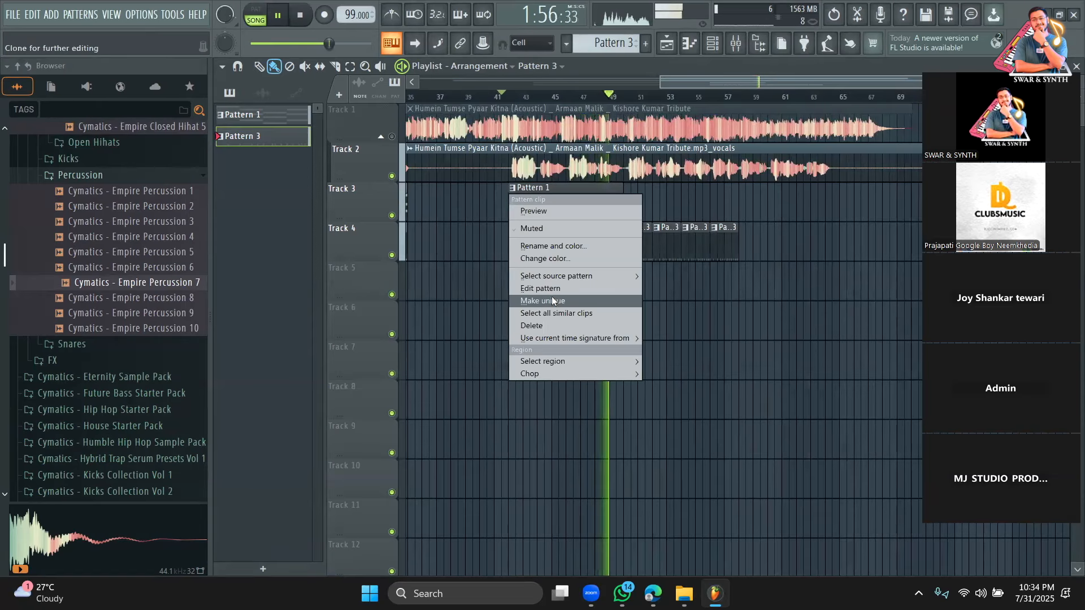
click(551, 296)
key(space)
key(space)
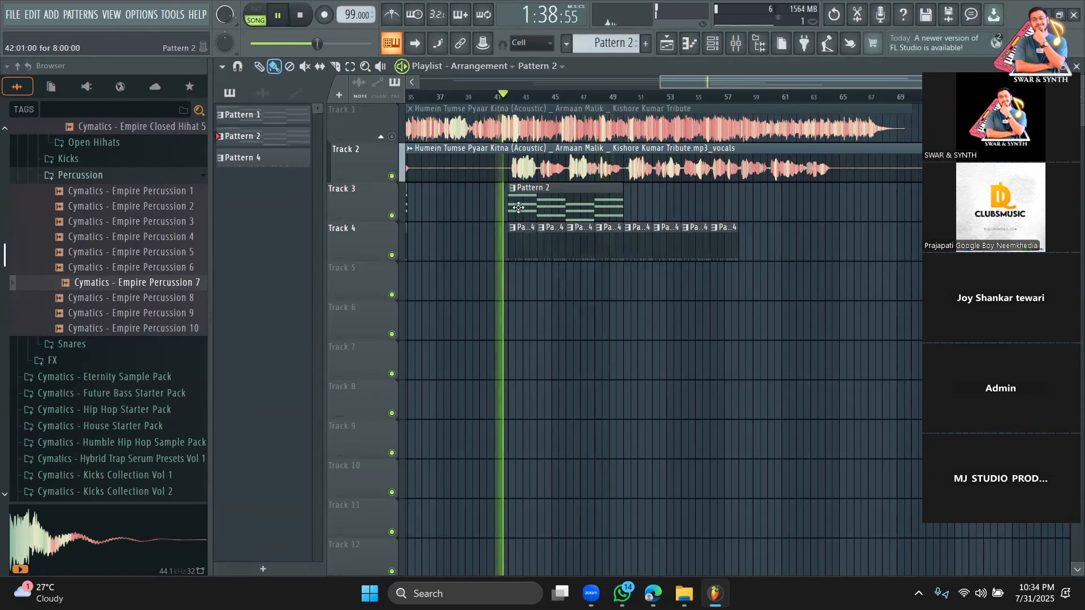
Open the Pattern 2 chords on Track 3 for editing and raise the first chord to C#5, F5 and G#5
double_click(557, 201)
click(411, 67)
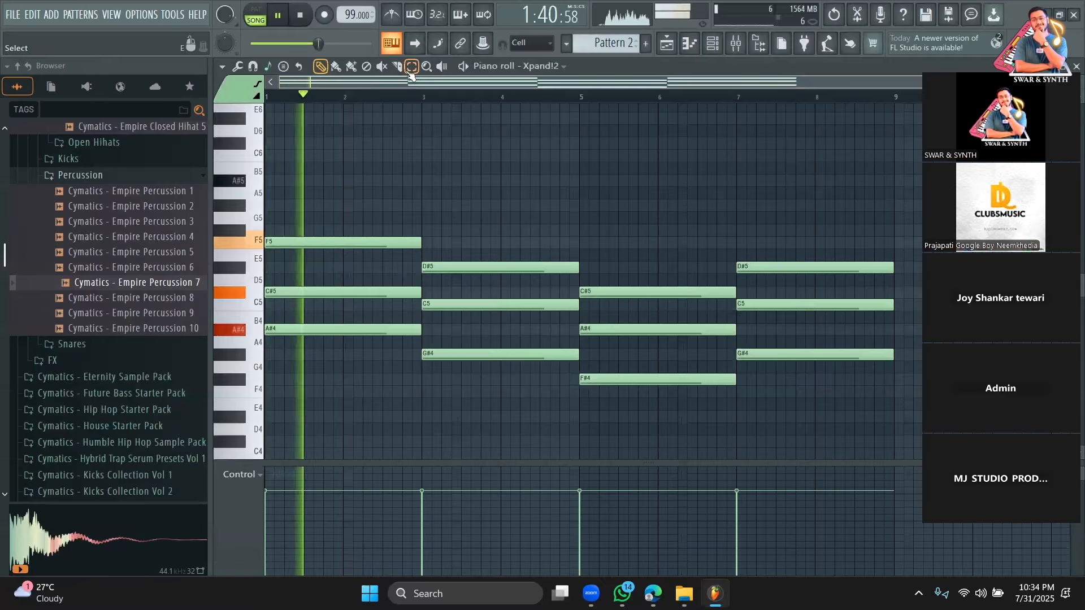
key(space)
drag(370, 347, 334, 131)
click(320, 66)
drag(323, 331, 313, 291)
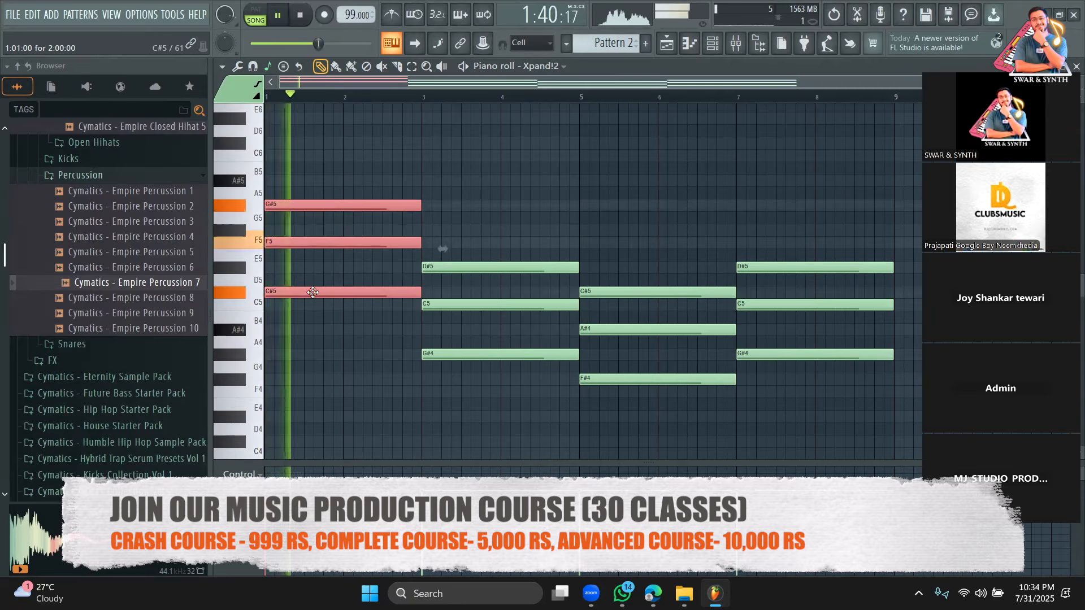
Raise Pattern 2's second chord, starting at bar 3, to A#4, C#5 and F5
click(411, 66)
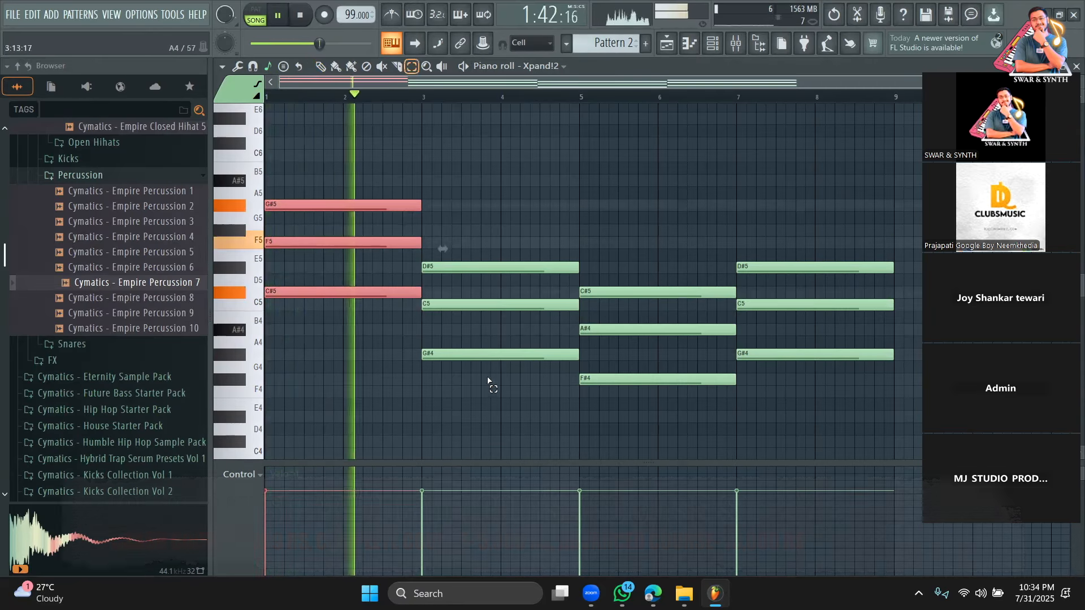
drag(489, 382, 450, 191)
click(320, 66)
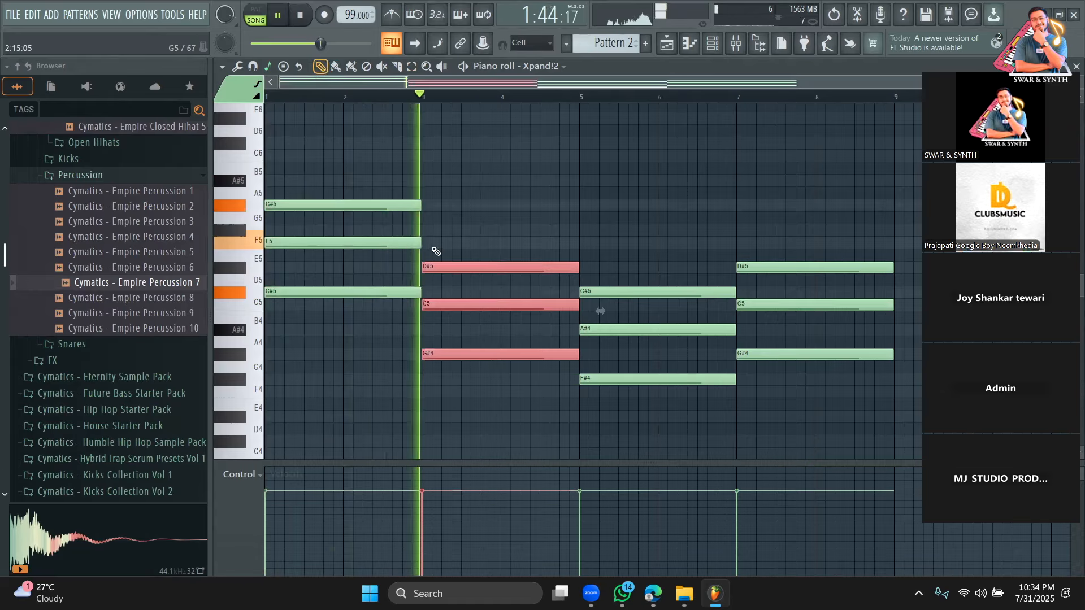
key(Up)
key(Up)
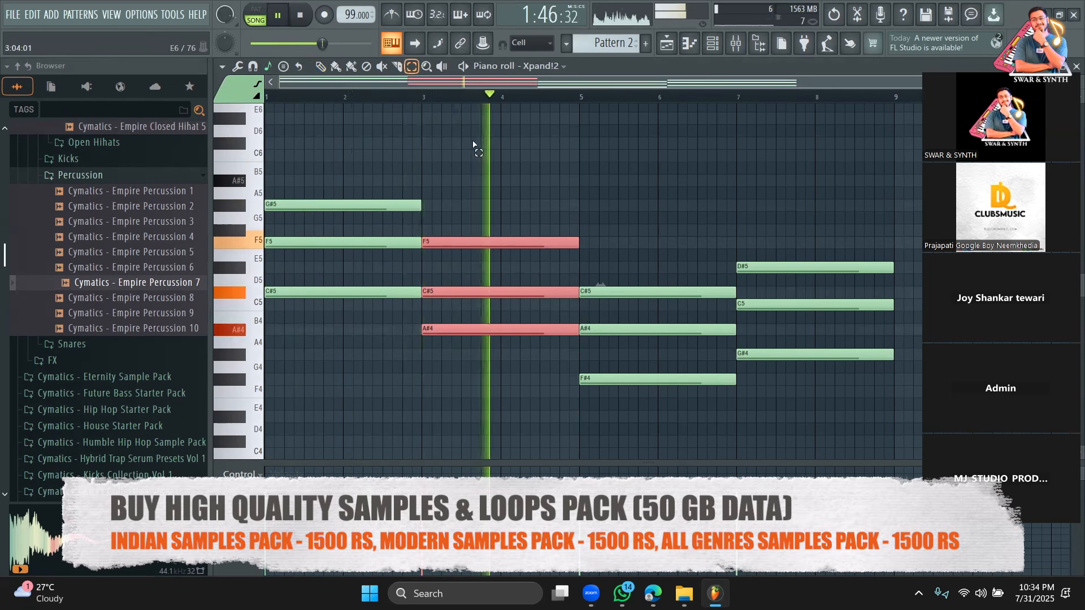
Raise Pattern 2's third chord, starting at bar 5, to C#5, F5 and G#5 and replay the section
drag(631, 433, 641, 266)
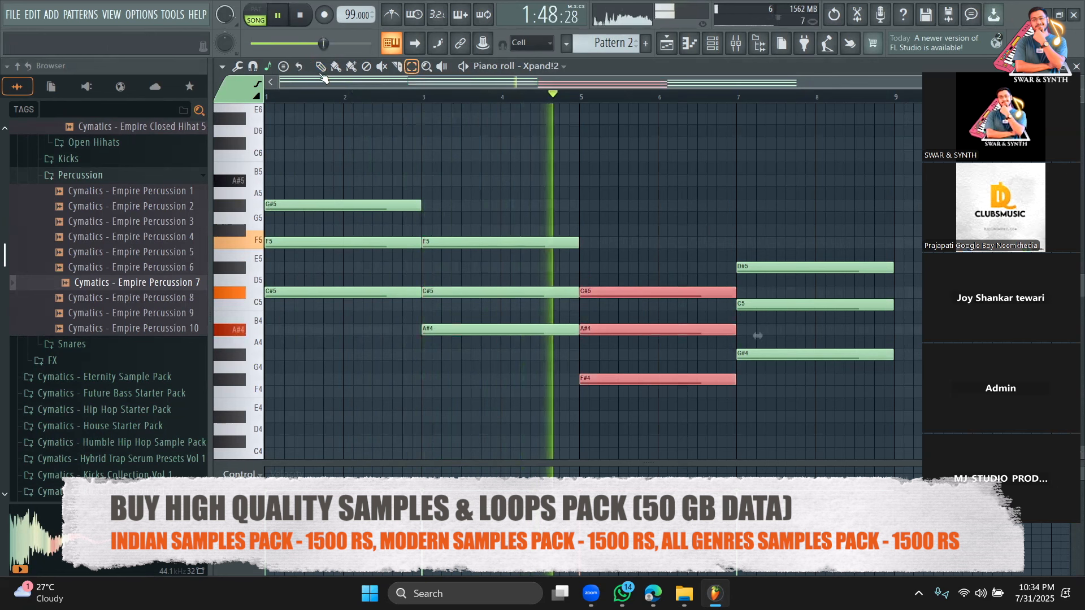
drag(614, 333, 604, 269)
key(space)
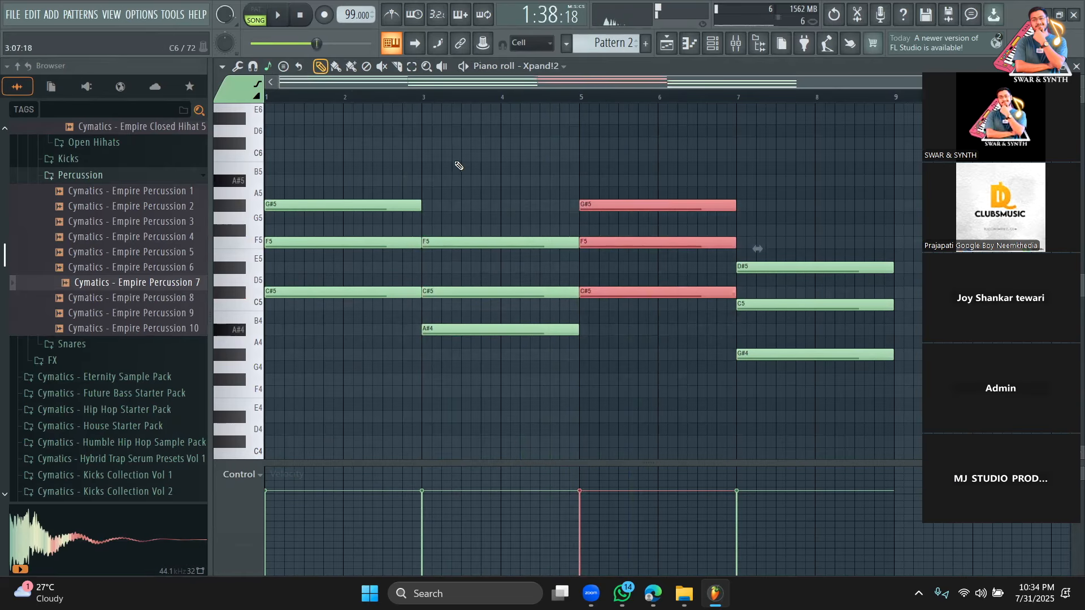
key(space)
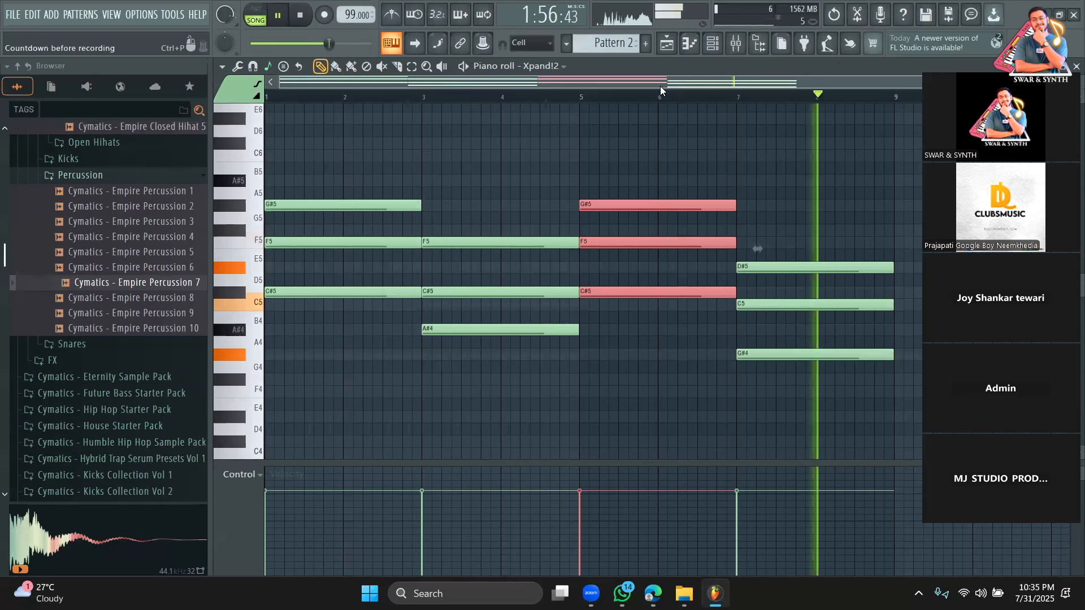
Place another Pattern 2 clip at bar 50 on Track 3 of the playlist, directly after the first one
key(F5)
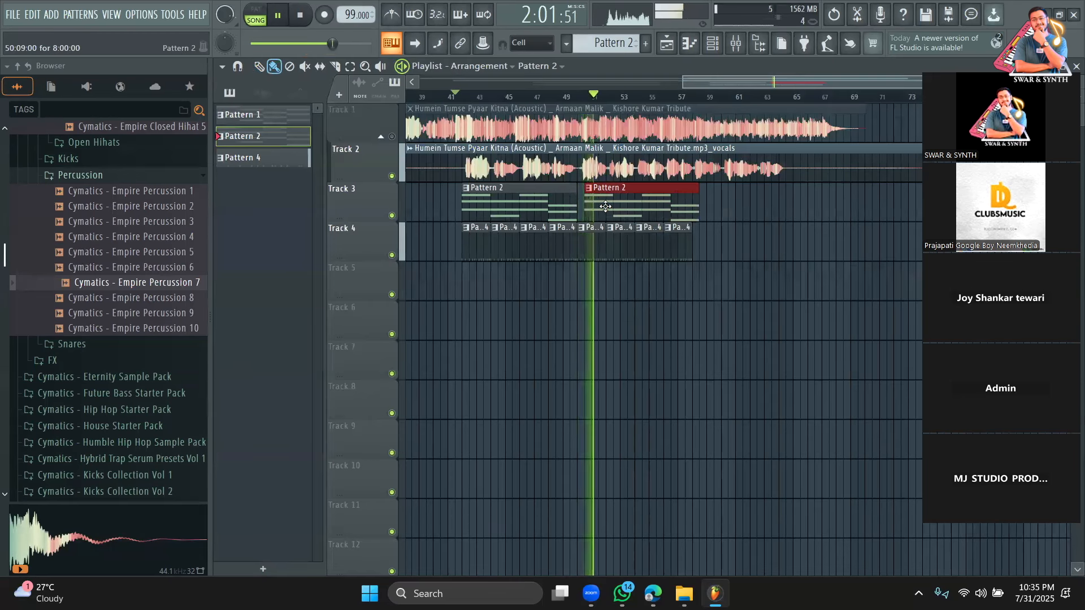
drag(605, 206, 597, 207)
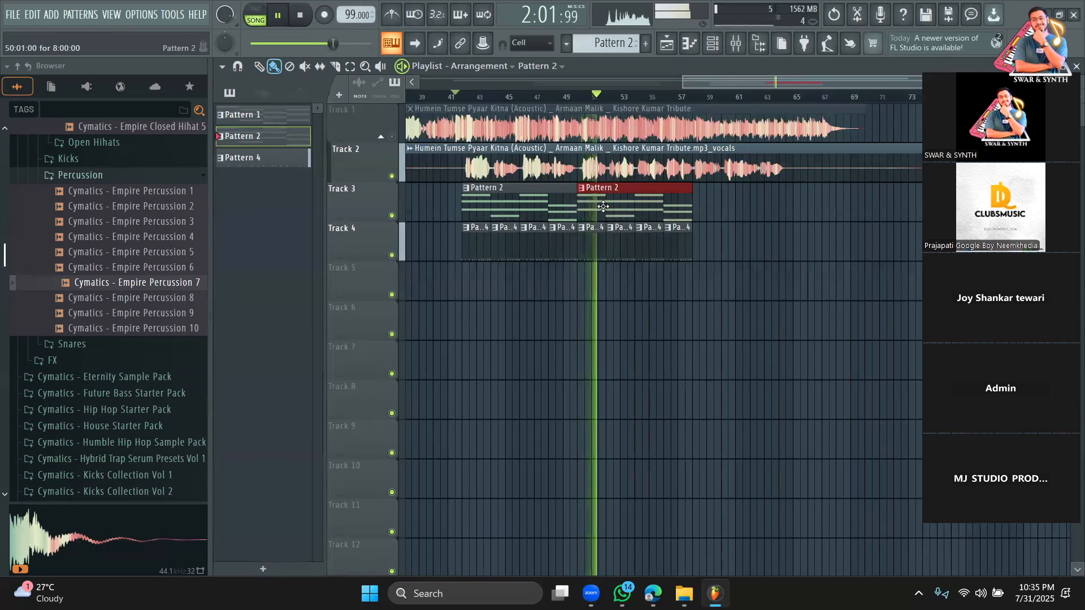
click(588, 101)
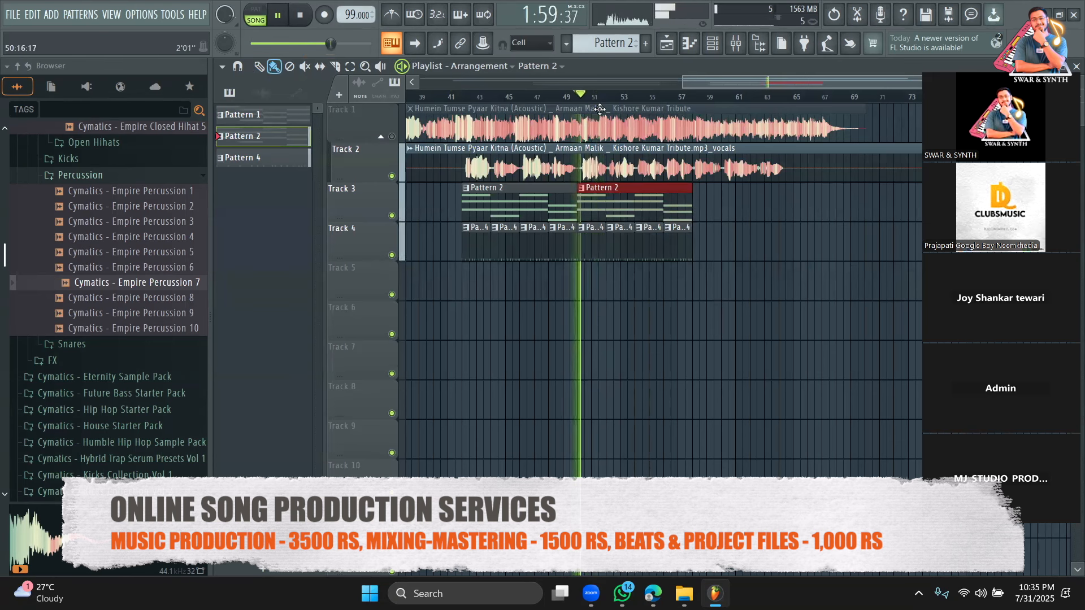
right_click(585, 190)
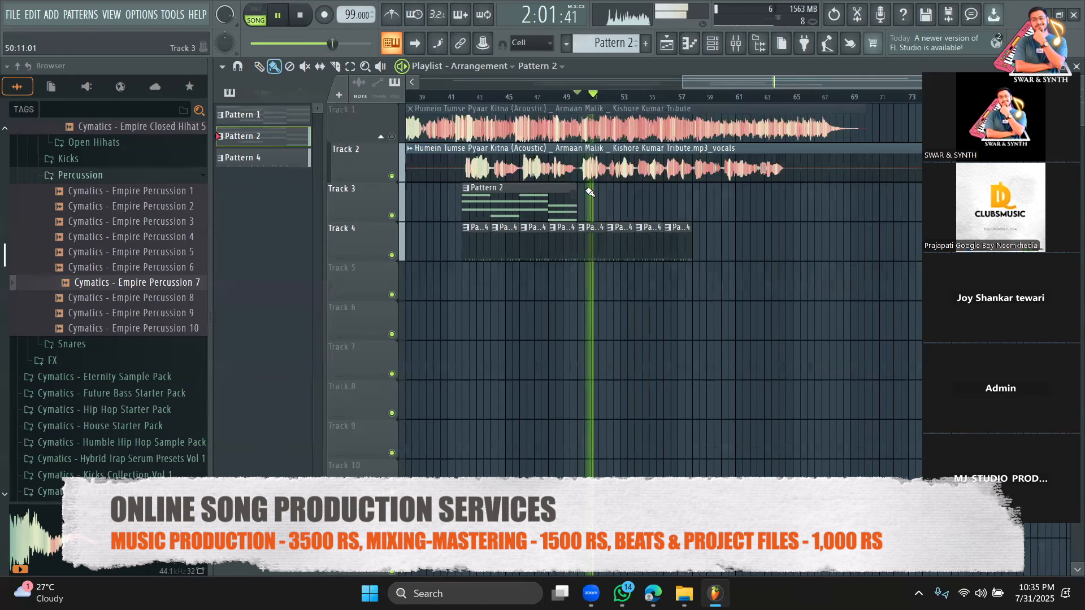
click(589, 192)
key(space)
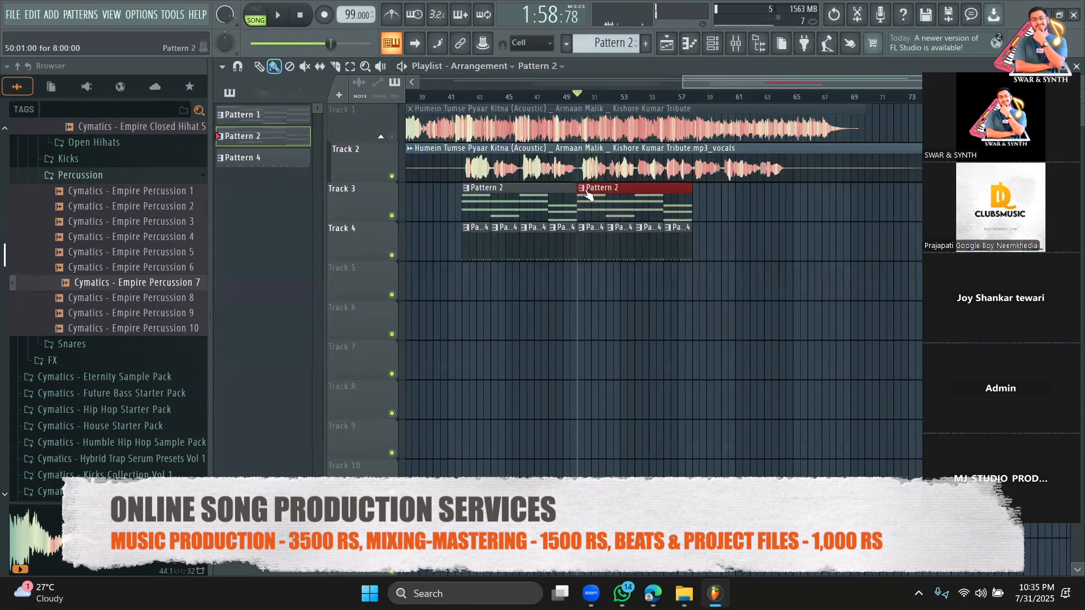
Try to make the Pattern 2 clip at bar 50 unique and edit its notes separately
click(583, 190)
click(612, 303)
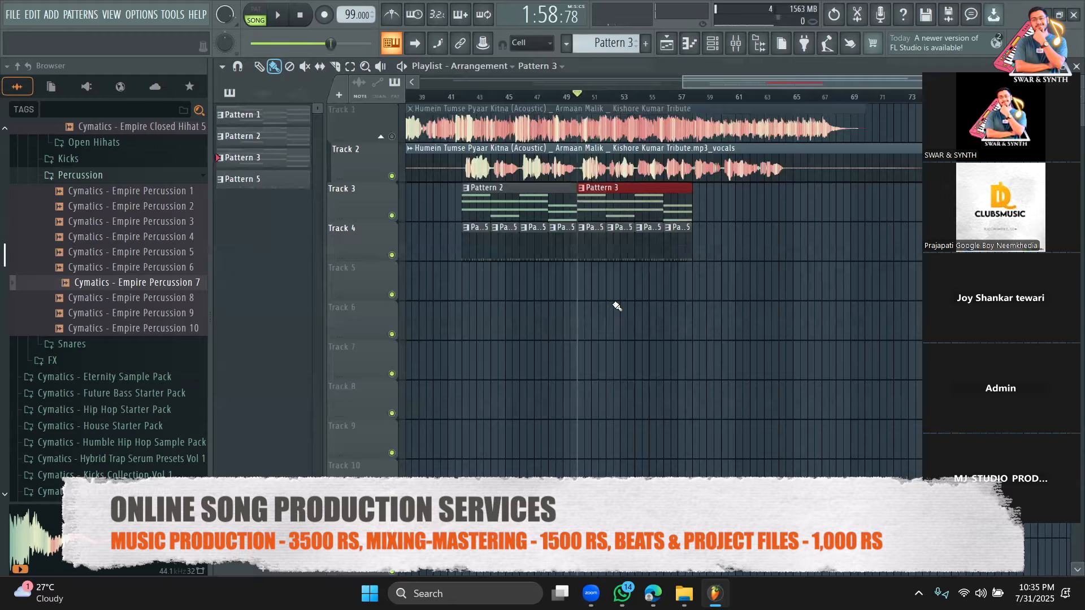
double_click(601, 208)
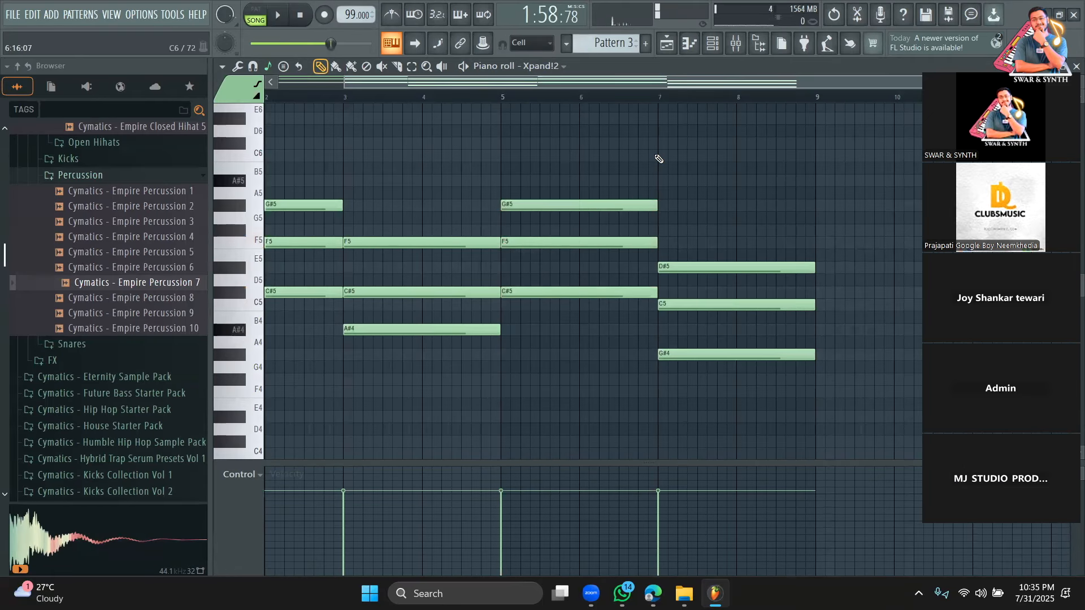
key(ctrl+a)
key(Delete)
click(670, 51)
Reopen the Pattern 2 chords and lower the first chord to A#4, C#5 and F5 during playback
double_click(542, 208)
key(space)
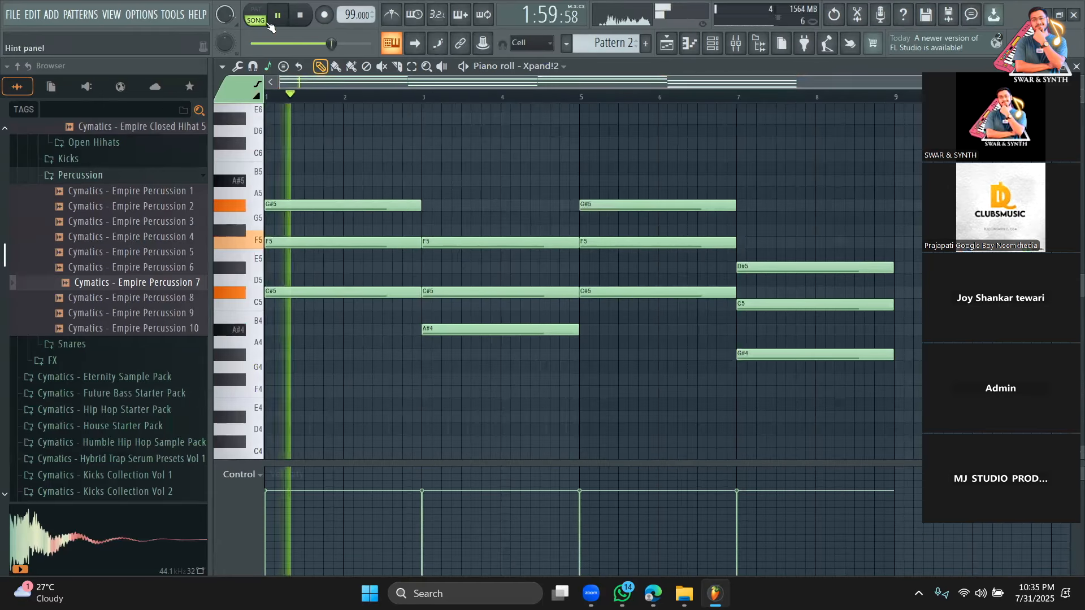
click(412, 66)
mouse_move(357, 360)
mouse_down()
mouse_move(338, 202)
mouse_move(303, 333)
mouse_up()
click(320, 67)
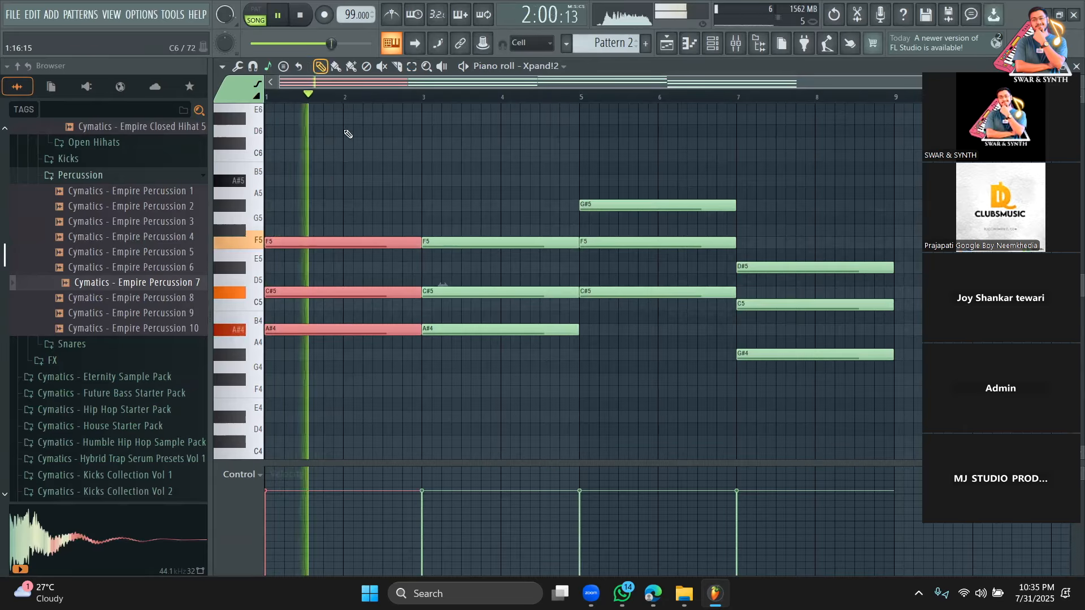
Lower Pattern 2's second chord to G#4, C5 and D#5
click(411, 66)
drag(531, 396, 501, 232)
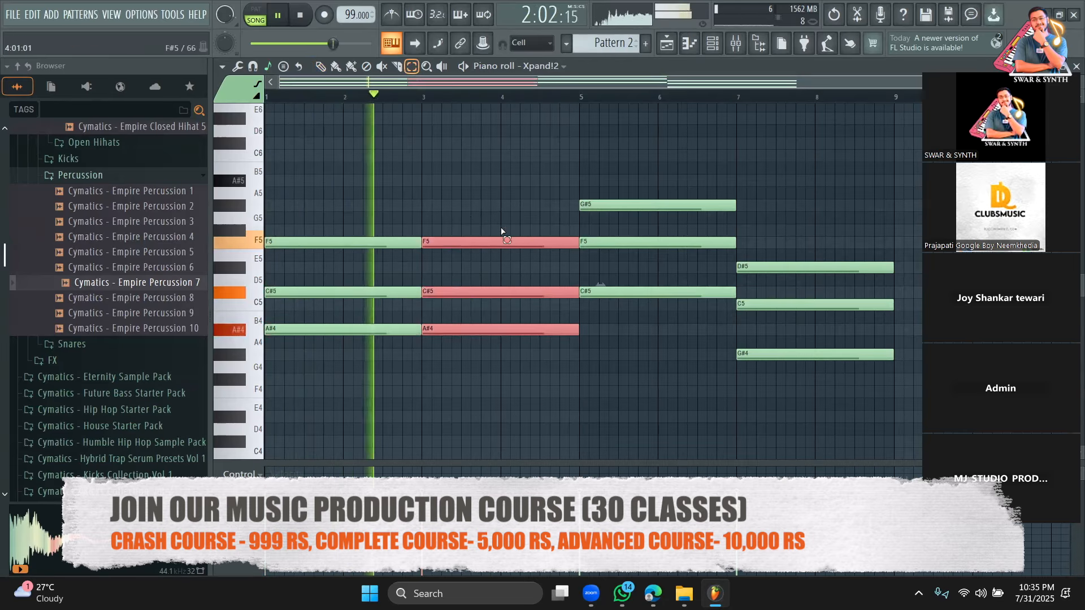
click(321, 66)
drag(443, 328, 446, 354)
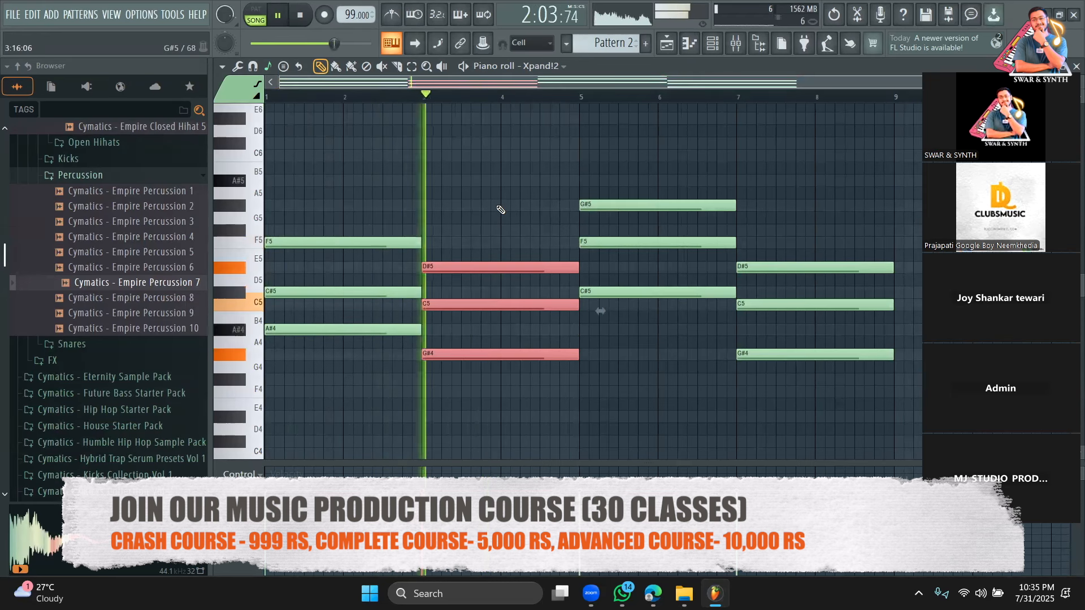
Raise Pattern 2's second chord to C5, D#5 and F#5
click(413, 67)
drag(481, 410, 471, 213)
key(p)
drag(454, 353, 450, 294)
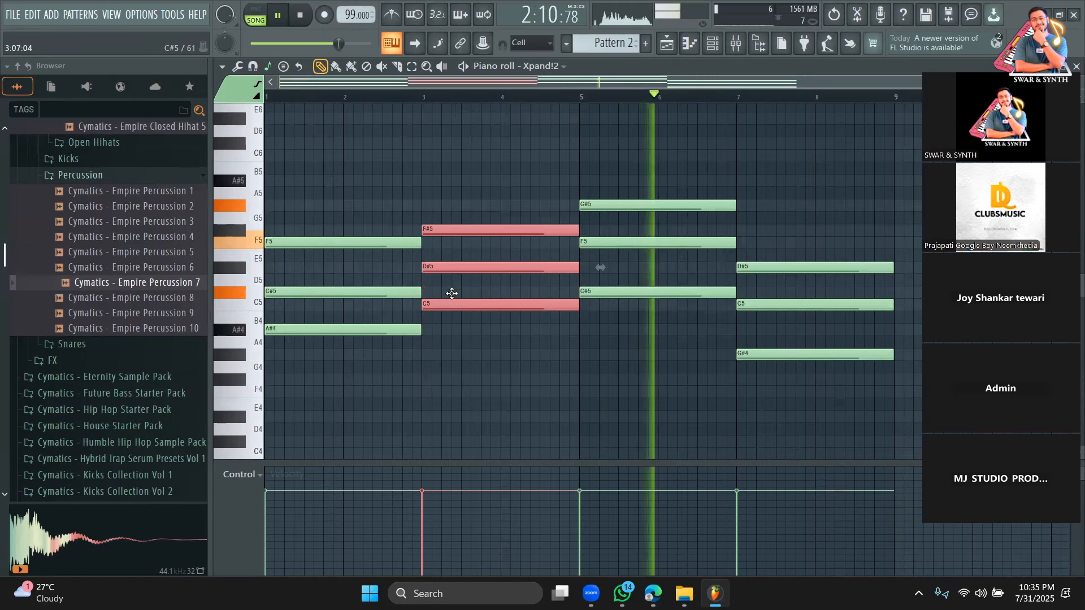
Delete Pattern 2's third and fourth chords and replay from just before the second chord
key(space)
click(406, 93)
right_click(693, 205)
right_click(780, 354)
key(space)
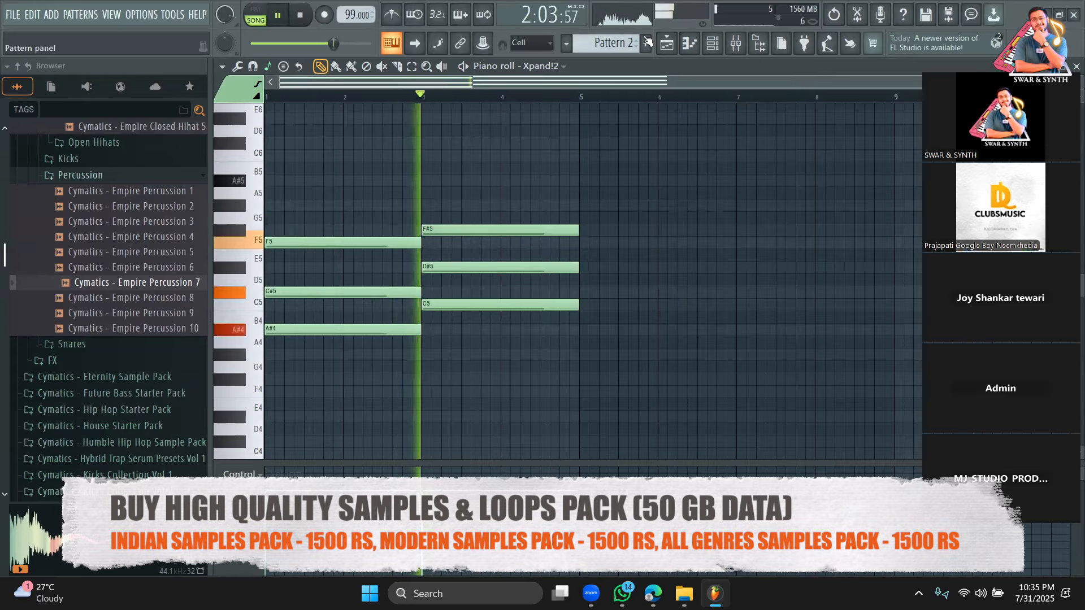
Raise Pattern 2's second chord to C#5, F5 and G#5 and listen to it in the playlist
key(e)
mouse_move(493, 154)
mouse_down()
mouse_move(480, 319)
mouse_move(433, 287)
mouse_up()
click(321, 66)
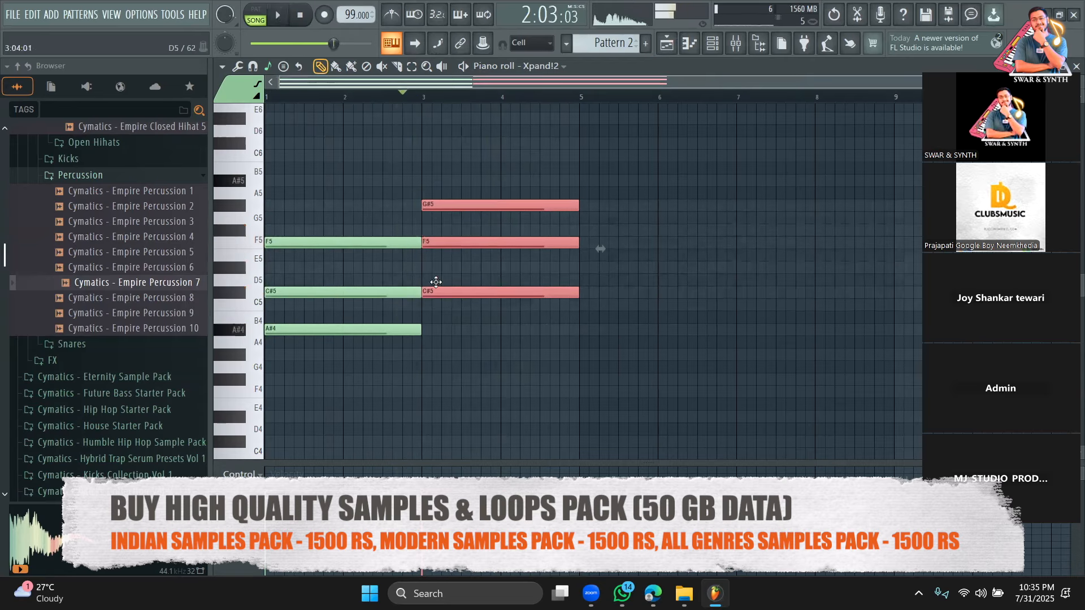
click(671, 48)
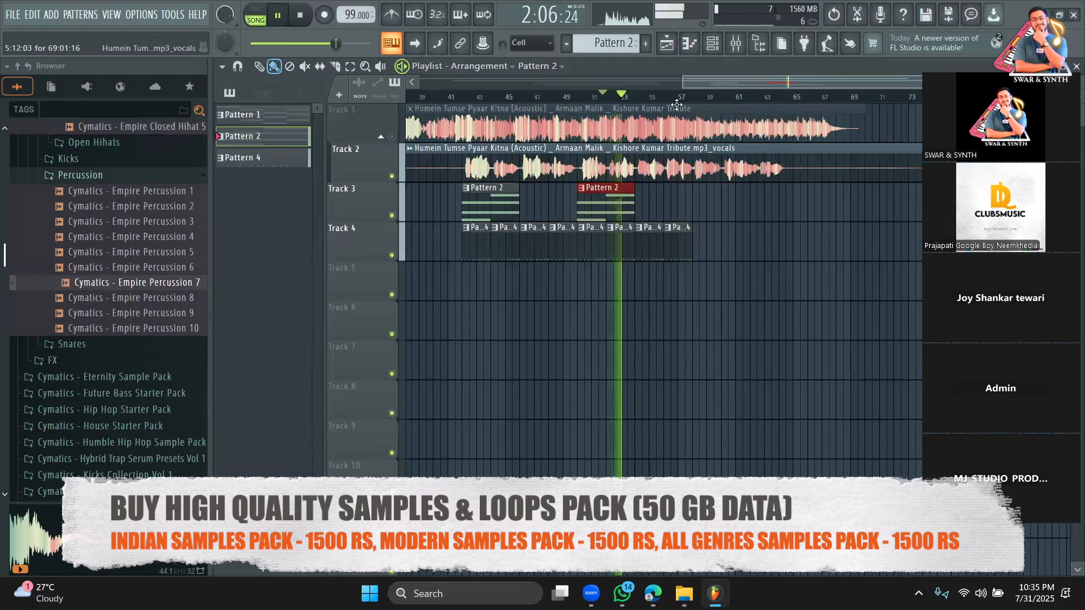
Stop playback and undo the last chord move and the deletion of Pattern 2's third and fourth chords
key(space)
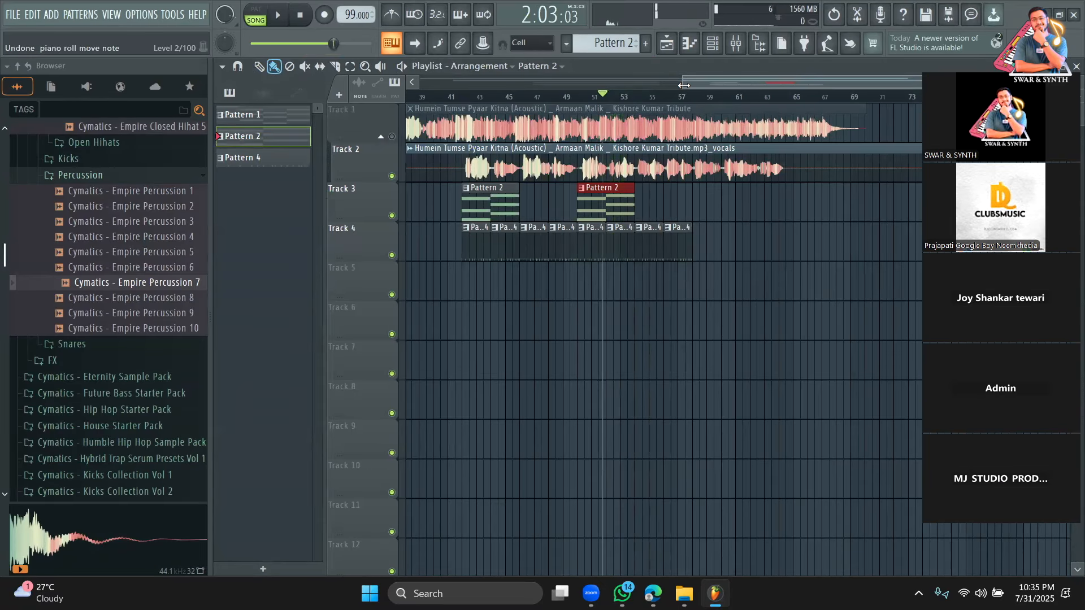
key(ctrl+alt+z)
key(ctrl+alt+z)
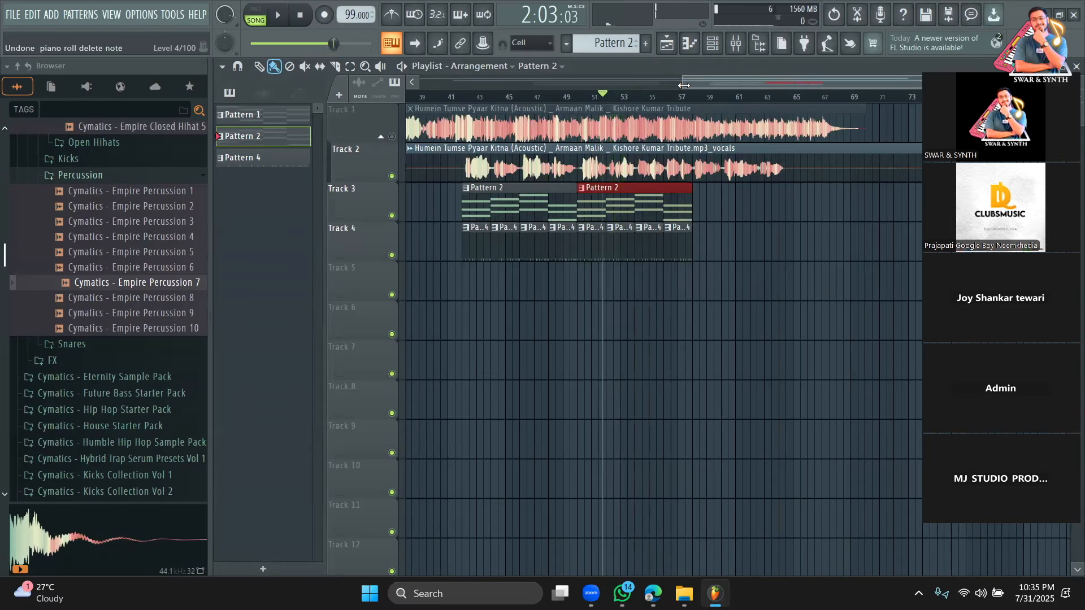
Make the Pattern 2 clip at bar 50 unique as Pattern 3 and trim it to four bars
click(583, 186)
click(609, 298)
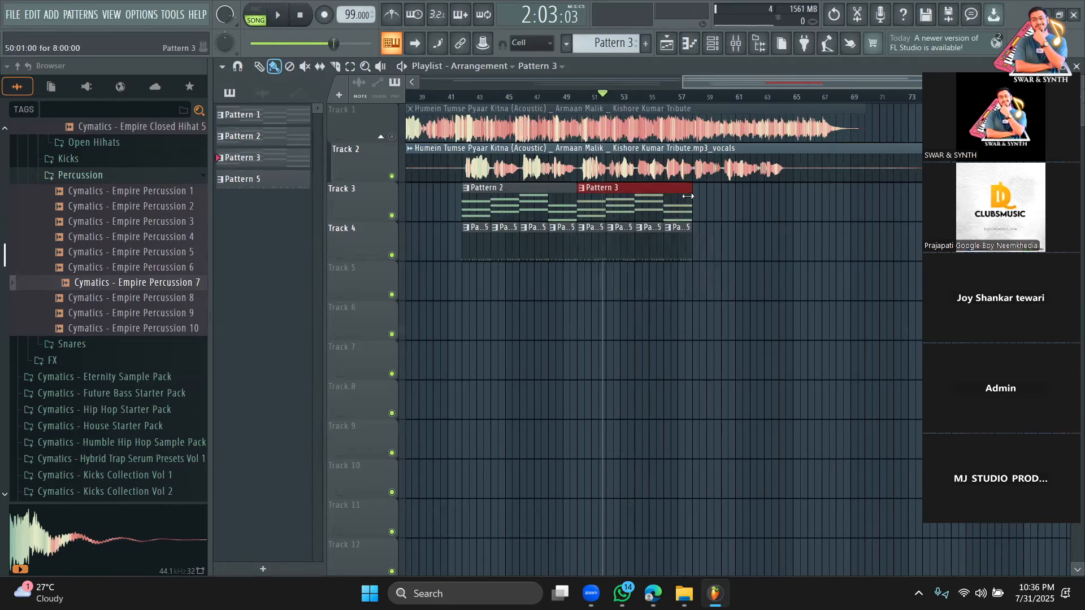
key(space)
Delete the Pattern 5 drum clips from bar 52 onward on Track 4, keeping the vocal clip on Track 2
right_click(622, 246)
right_click(641, 247)
right_click(670, 242)
right_click(700, 163)
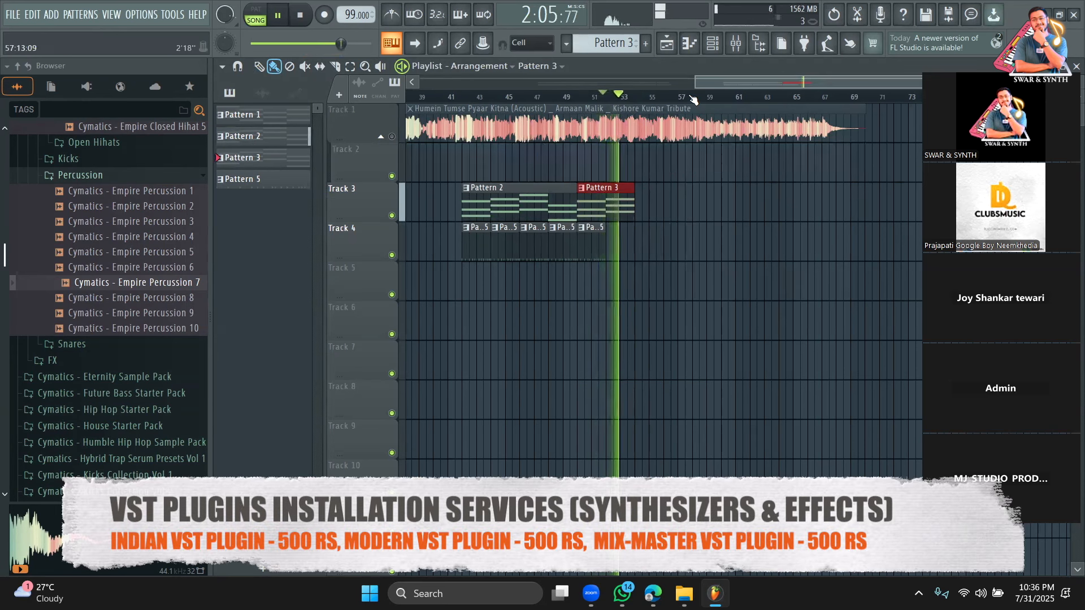
key(ctrl+z)
key(space)
key(space)
right_click(648, 245)
right_click(680, 243)
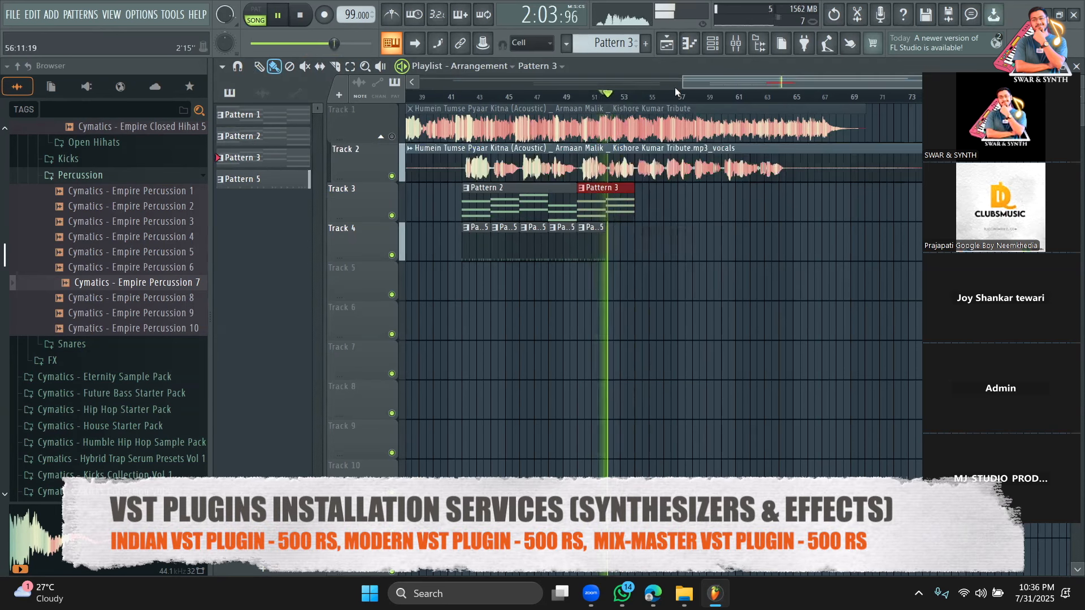
Add Pattern 1 at bar 54 and a two-bar copy at bar 62 on Track 3, with Pattern 5 every two bars below up to bar 64
drag(684, 82, 520, 82)
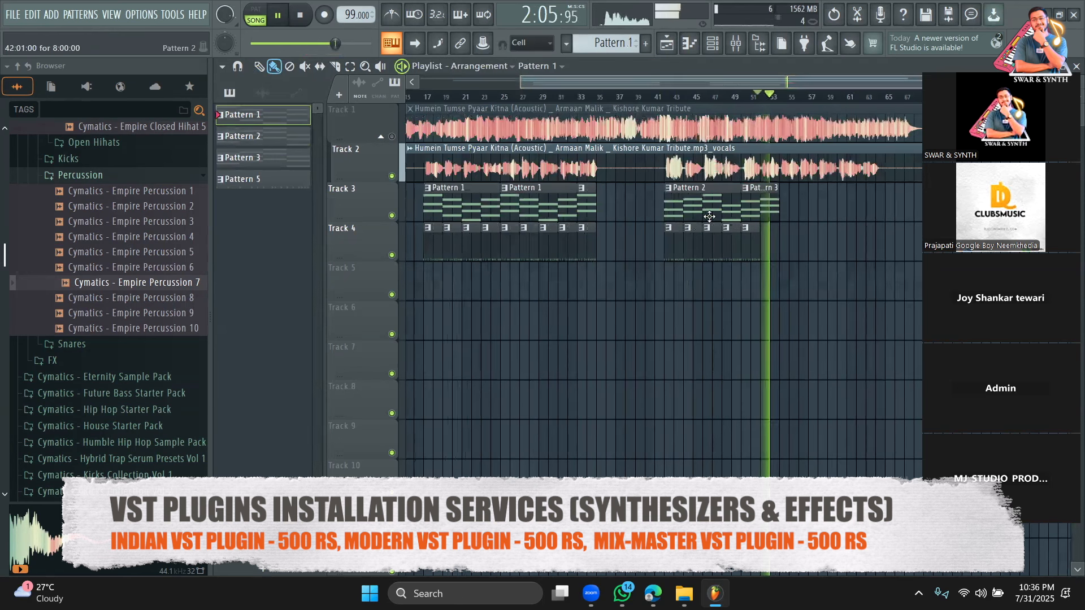
click(795, 215)
drag(806, 209, 797, 209)
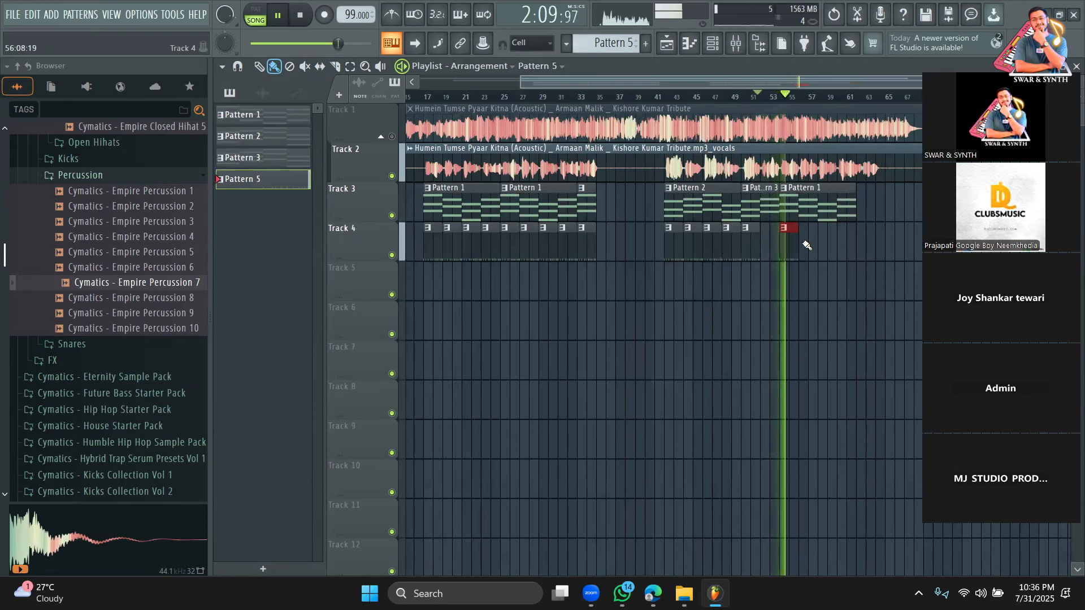
click(615, 226)
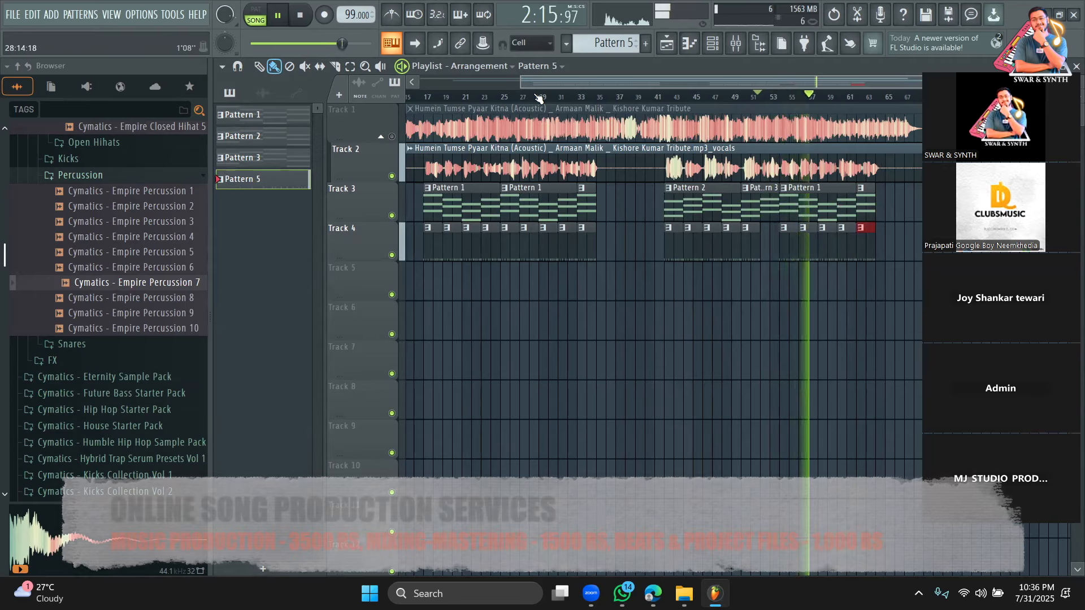
Replay the section from about bar 50 and collapse the sample browser to its top-level folders
drag(528, 84, 713, 74)
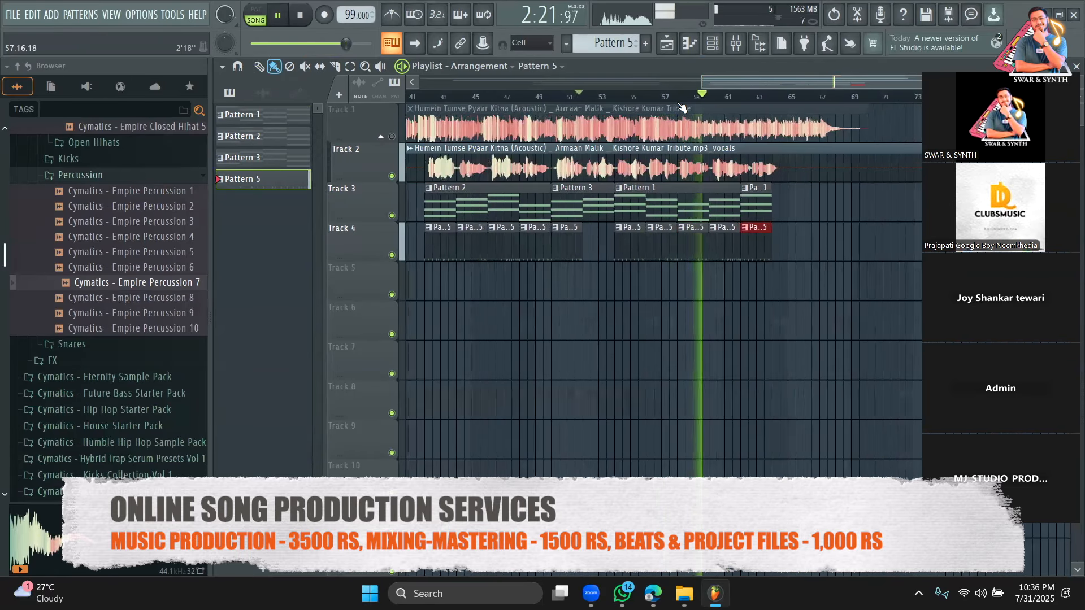
key(space)
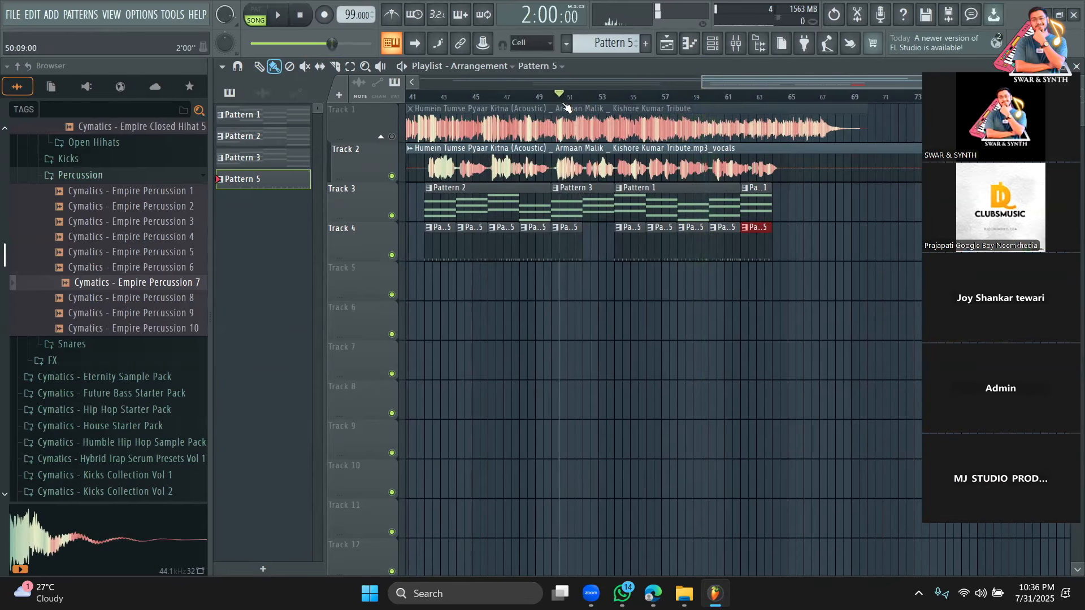
key(space)
click(258, 66)
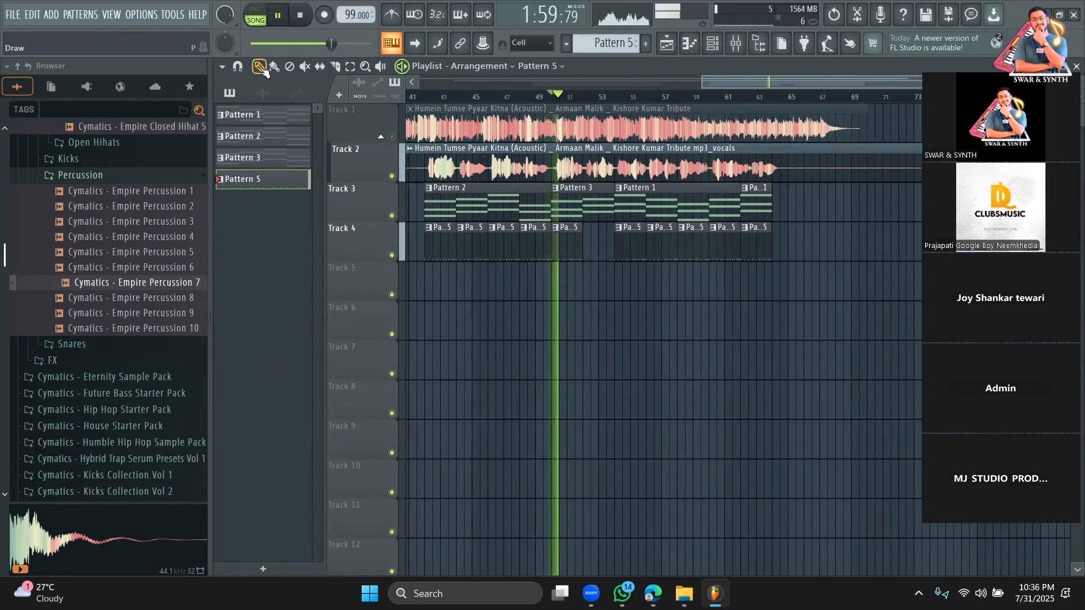
click(28, 66)
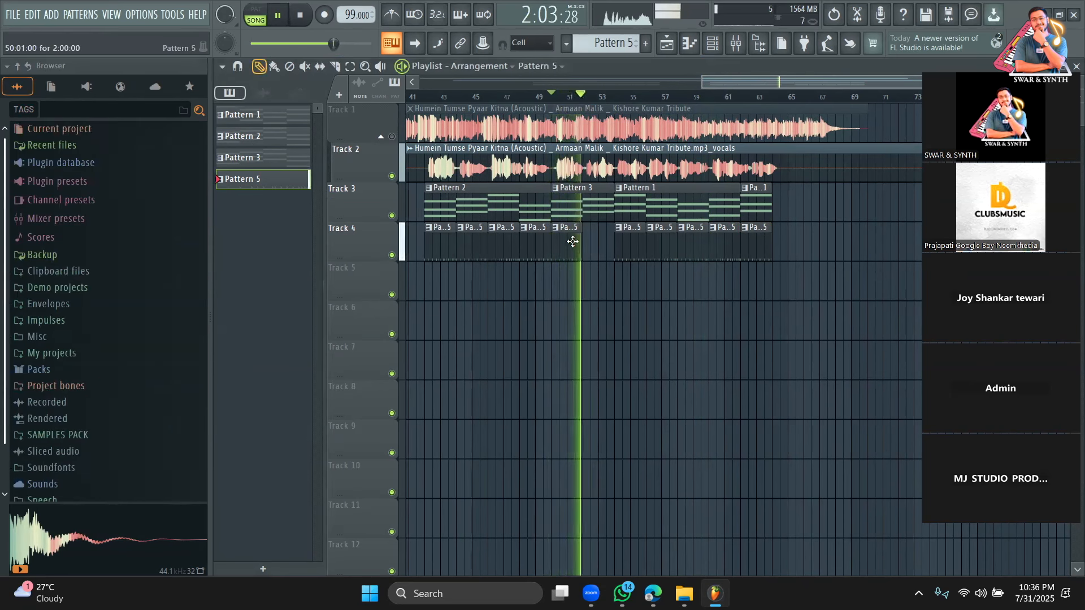
Change the chord at bar 3 of Pattern 3 to F#4, A#4 and C#5
double_click(578, 202)
key(space)
click(667, 44)
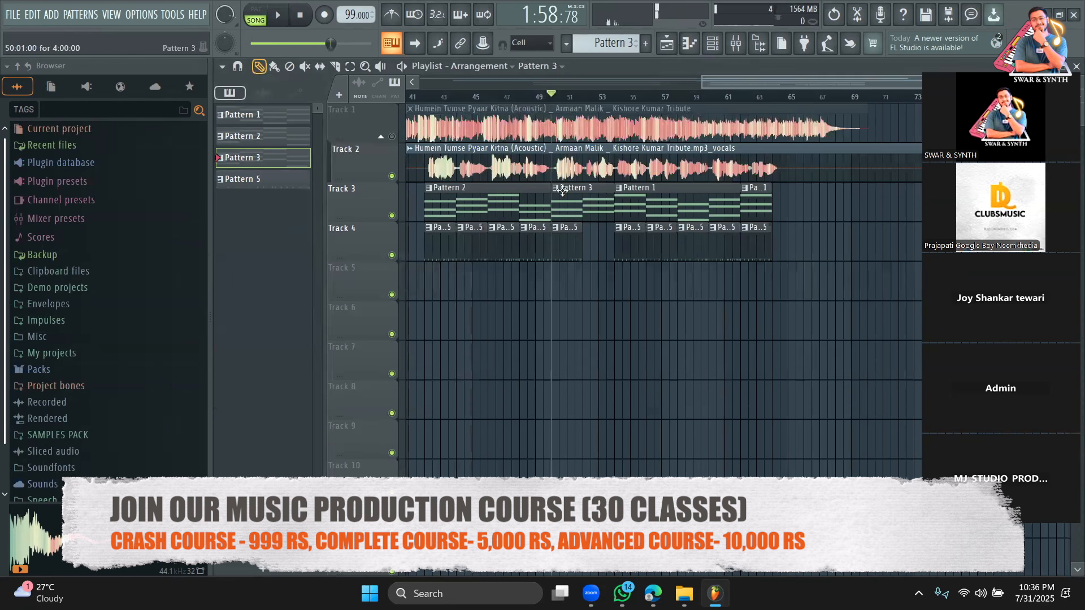
double_click(574, 199)
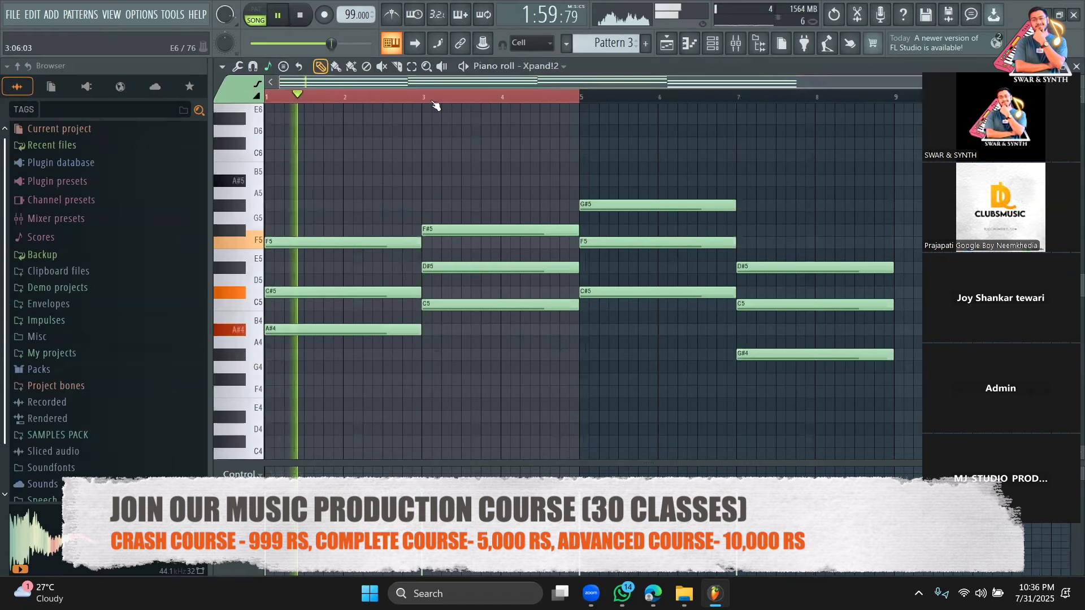
drag(484, 187, 507, 350)
click(320, 67)
drag(470, 309, 471, 358)
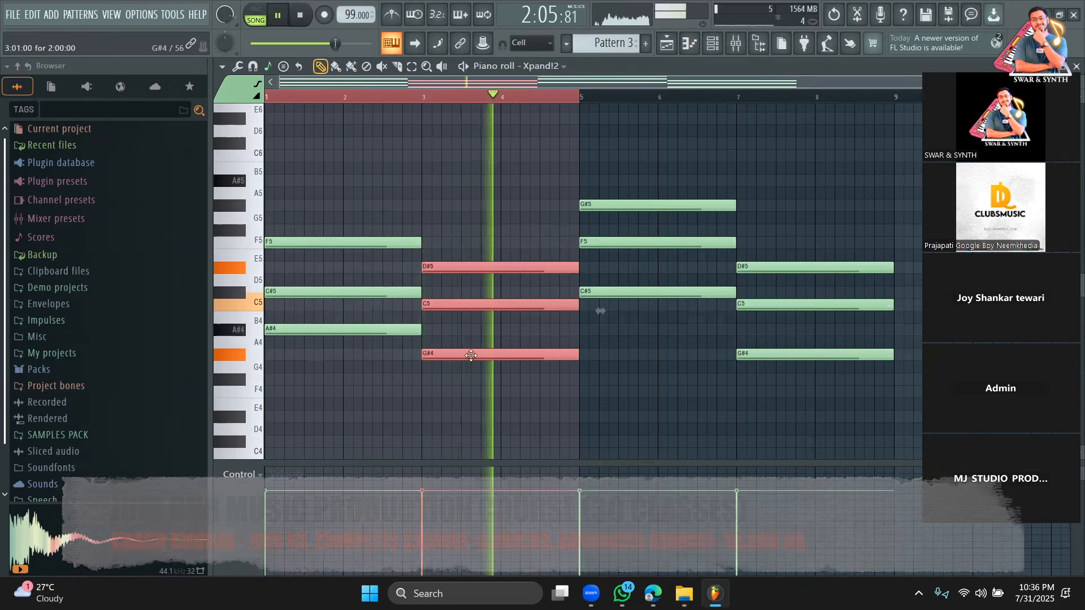
key(space)
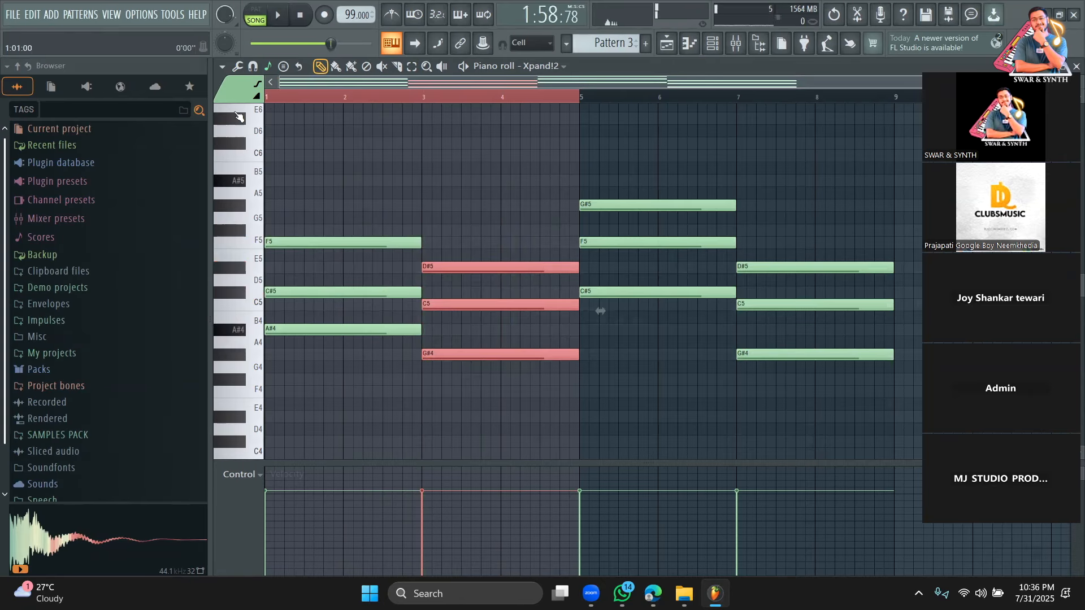
drag(431, 356, 432, 381)
right_click(594, 363)
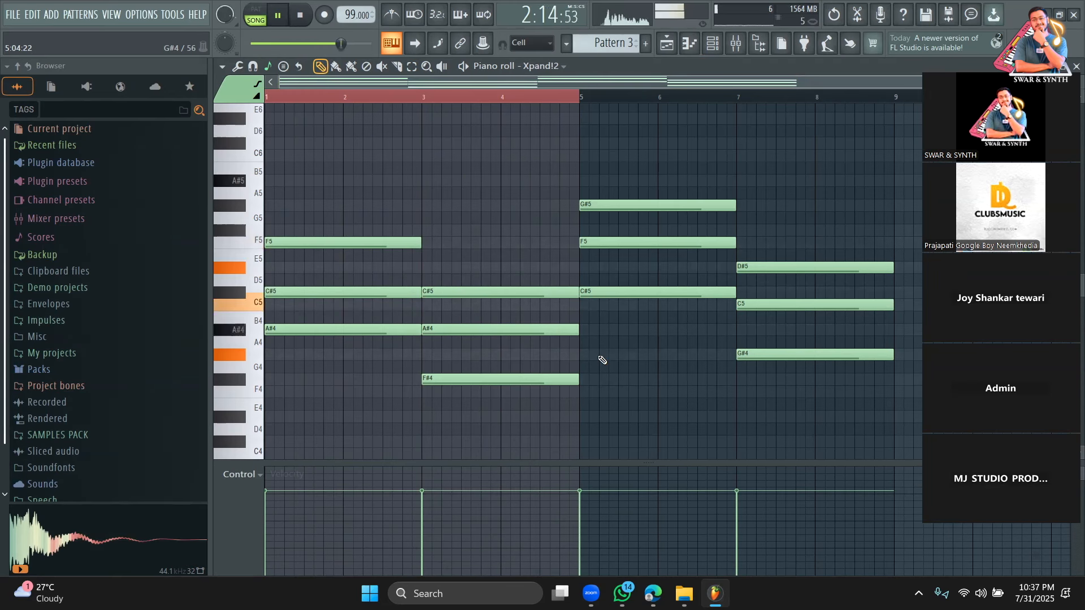
Switch to the Google Drive browser window to check the Professional Data folder and return to FL Studio
mouse_move(653, 593)
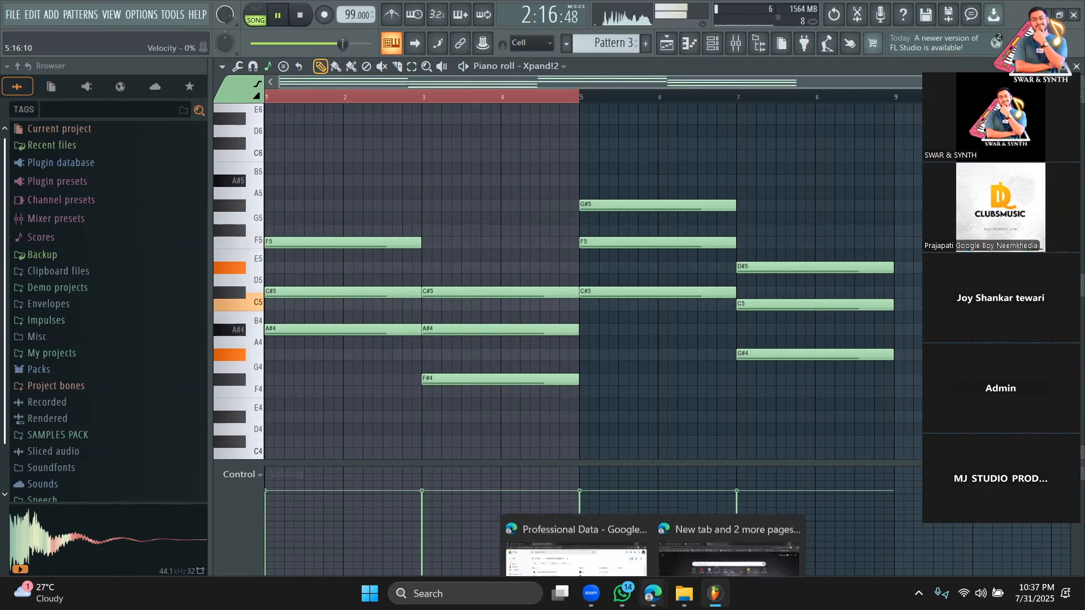
click(603, 550)
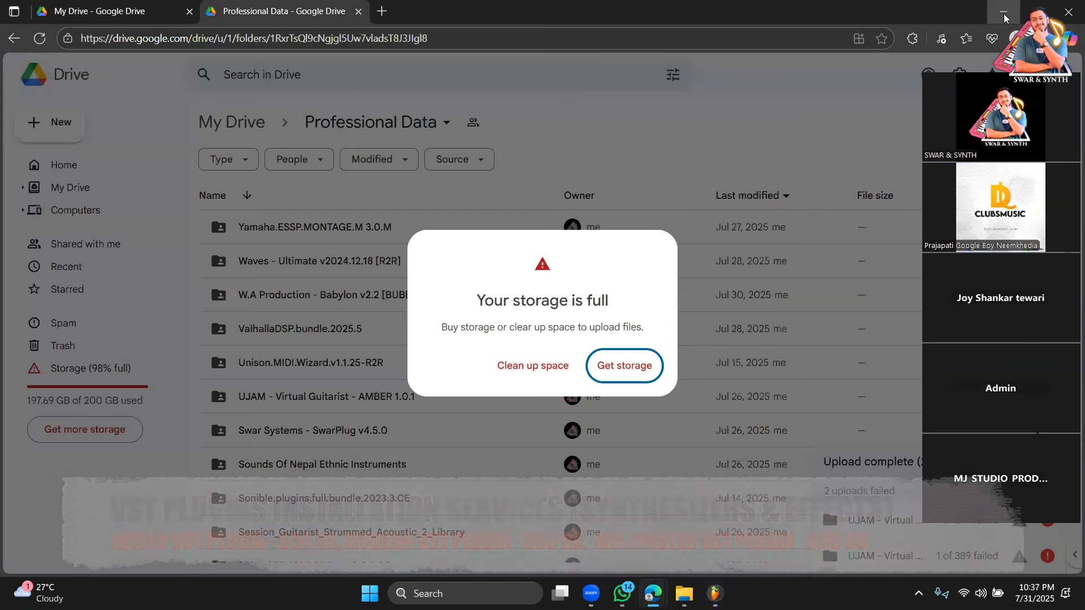
click(1004, 13)
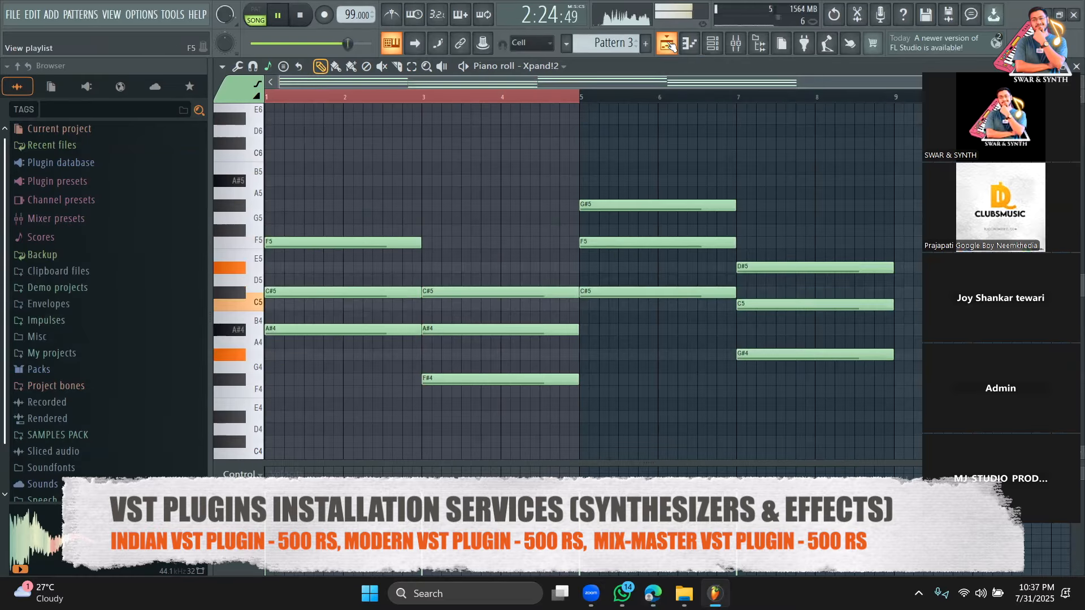
Duplicate all chord notes of Pattern 1 one octave lower and play the first vocal section from the playlist
click(670, 46)
mouse_move(702, 87)
mouse_down()
mouse_move(654, 86)
mouse_move(711, 84)
mouse_up()
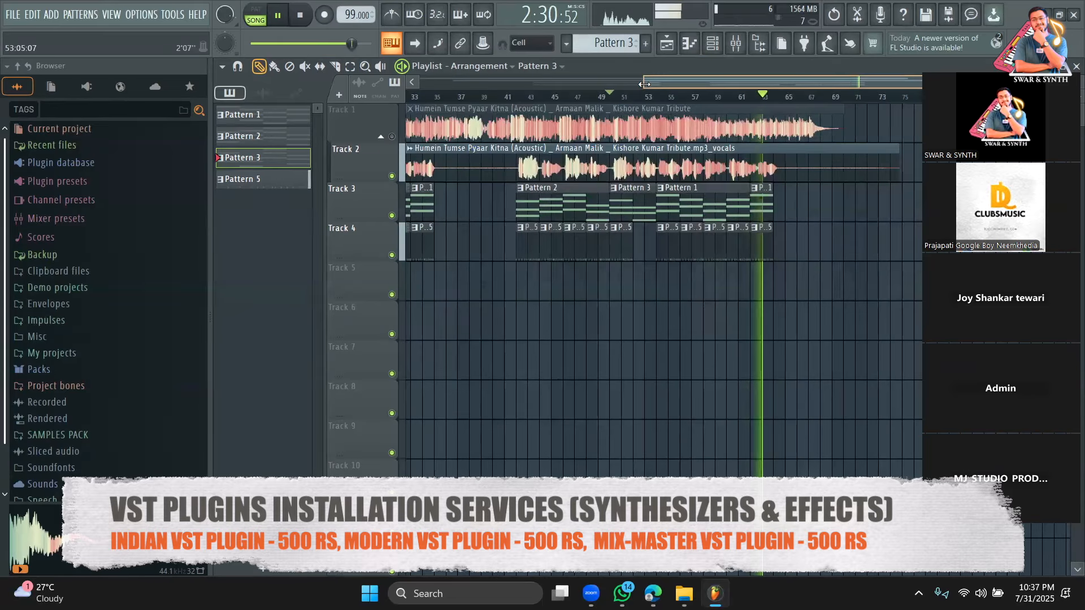
drag(644, 83, 531, 100)
drag(654, 85, 633, 79)
key(space)
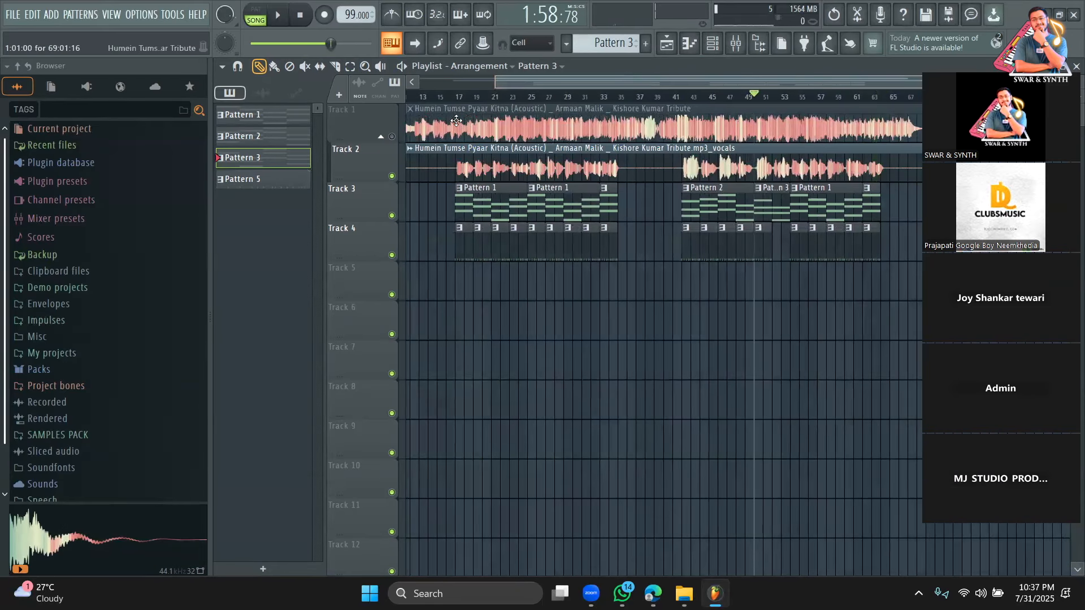
double_click(475, 187)
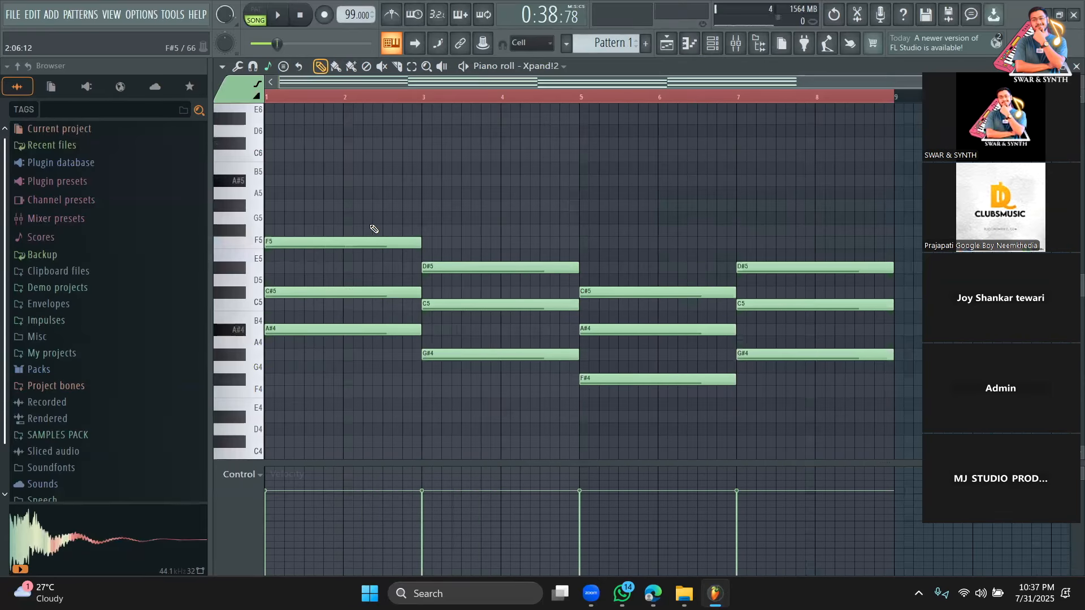
scroll(374, 230, down, 1)
key(ctrl+a)
scroll(363, 241, down, 5)
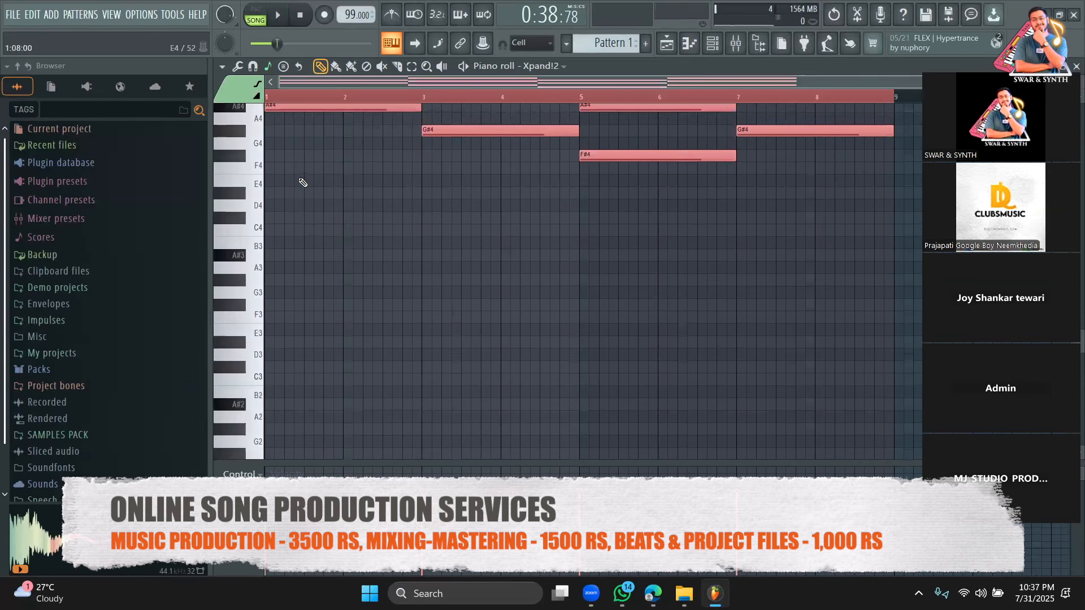
scroll(303, 182, up, 3)
mouse_move(297, 181)
mouse_down()
mouse_move(339, 196)
mouse_move(327, 337)
mouse_move(294, 336)
mouse_up()
click(667, 44)
key(space)
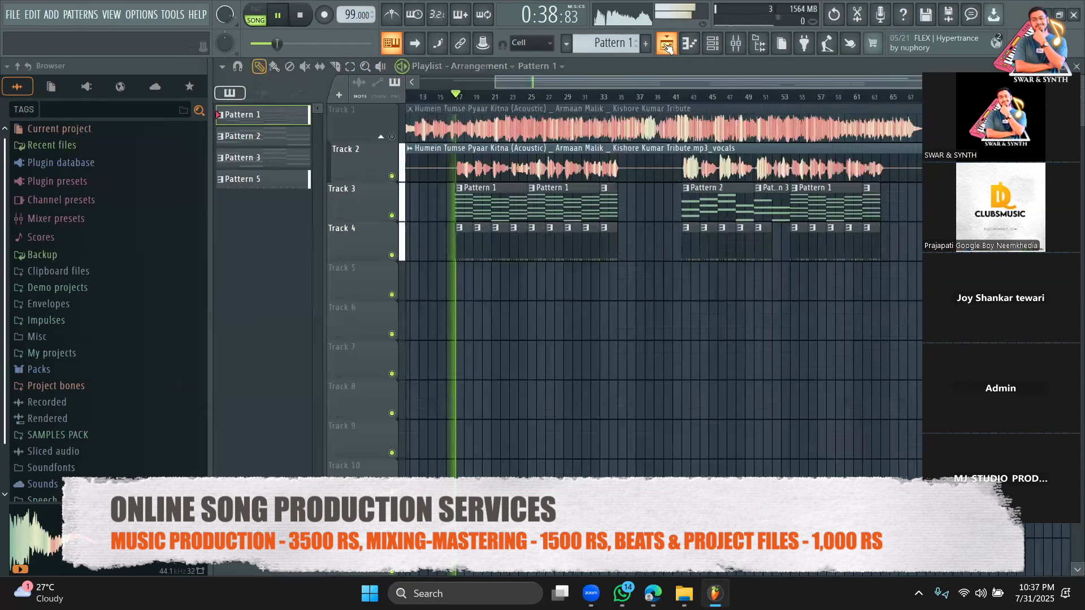
Open Pattern 2 in the piano roll and select all its chord notes
double_click(690, 205)
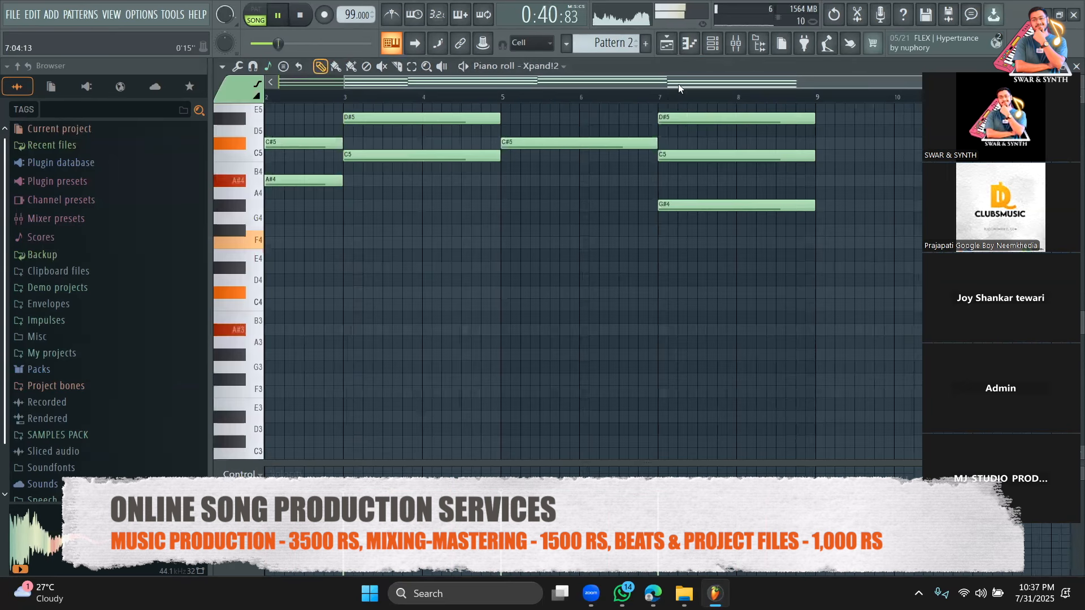
key(ctrl+a)
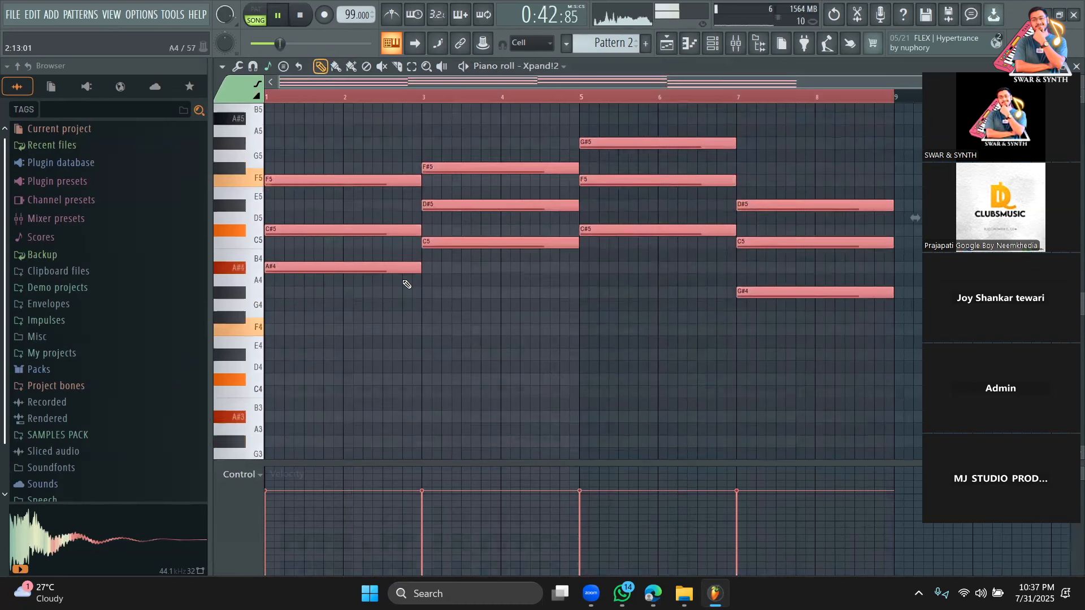
Duplicate Pattern 2's Xpand!2 chord notes one octave lower
scroll(288, 159, down, 4)
key(ctrl+v)
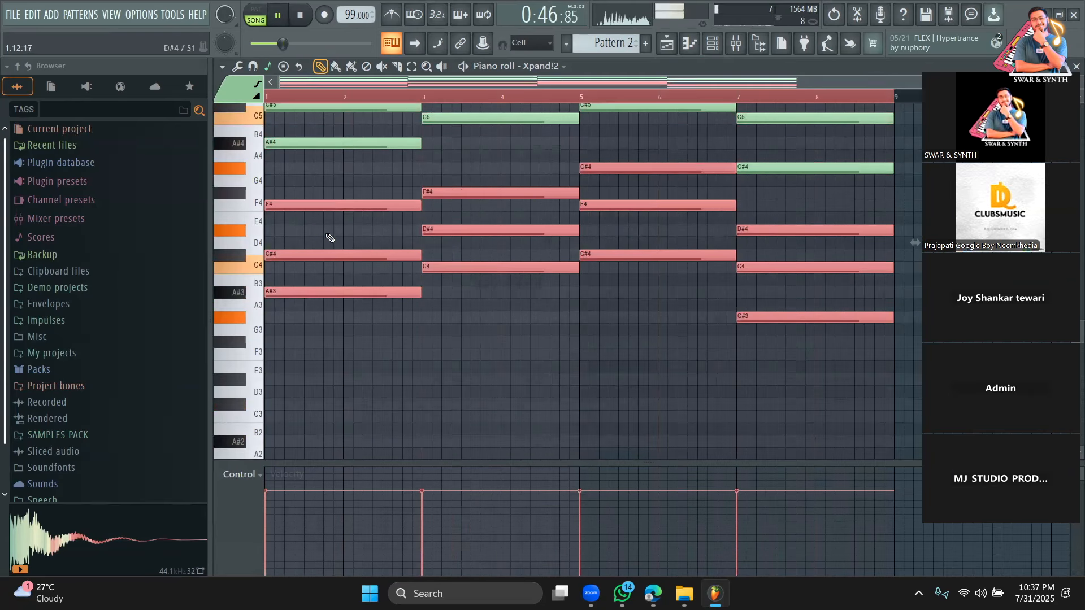
Open Pattern 3's Xpand!2 notes from the playlist and duplicate all its chords one octave lower
click(668, 45)
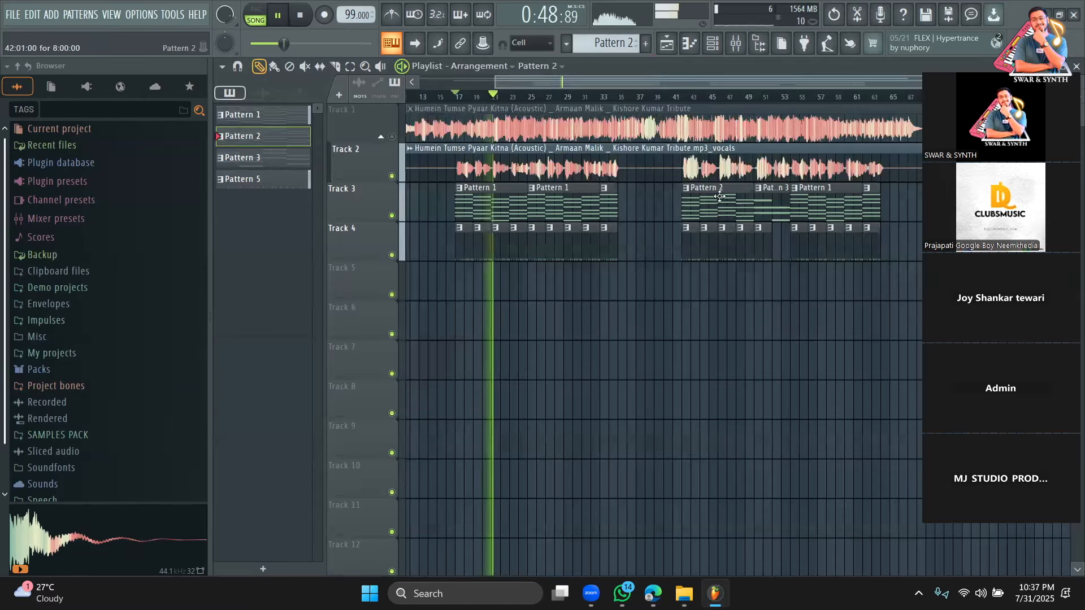
double_click(776, 208)
scroll(671, 84, left, 2)
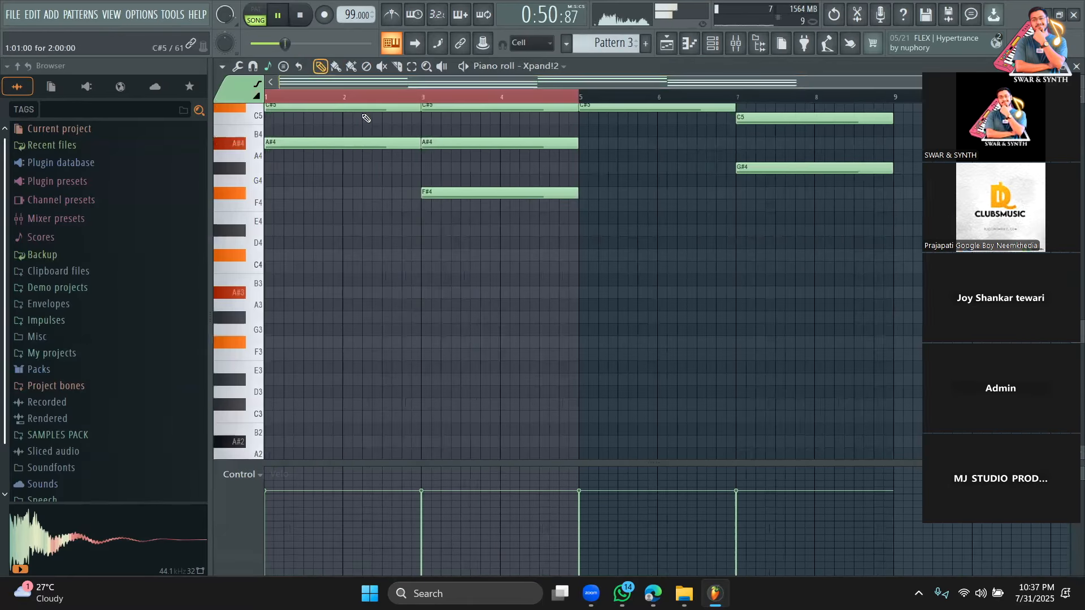
scroll(424, 189, up, 3)
key(ctrl+a)
scroll(356, 210, down, 4)
drag(286, 109, 310, 254)
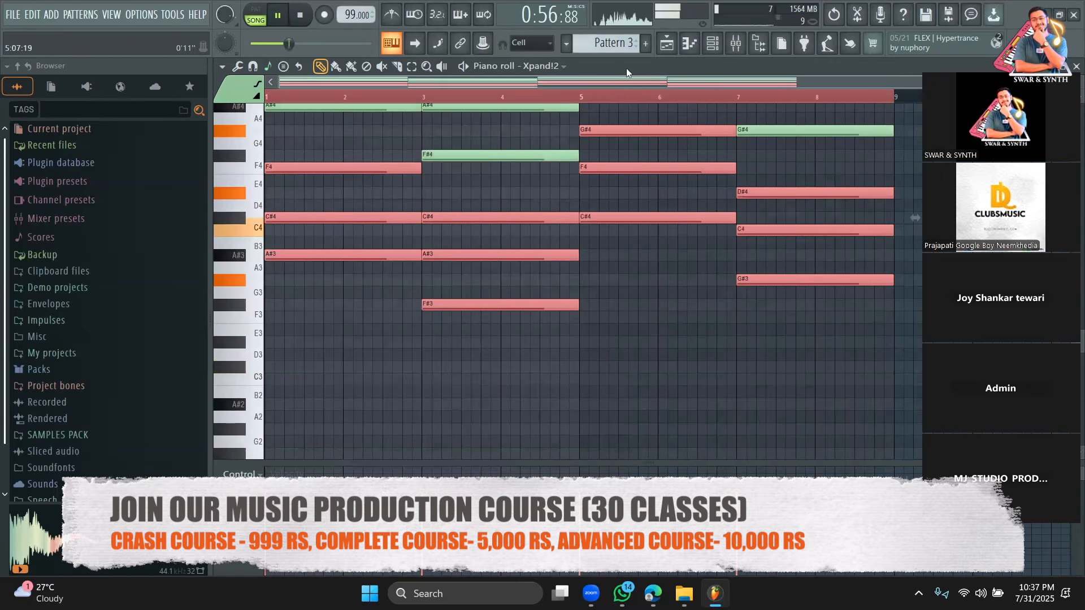
Switch to the empty Pattern 4, stop playback and place the pattern on Track 5 at bar 17
click(667, 44)
click(712, 44)
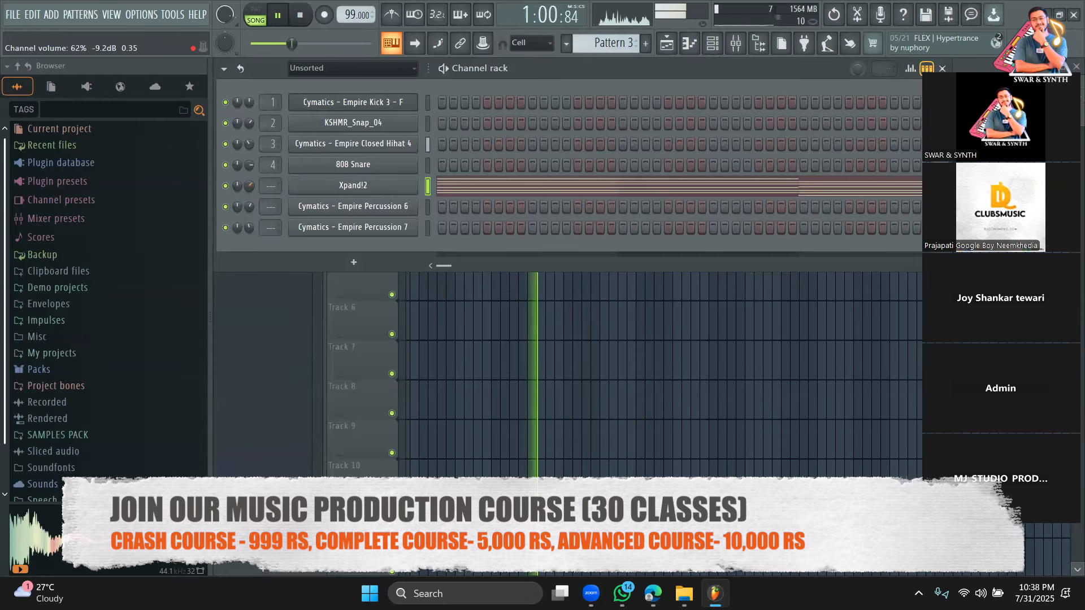
key(F6)
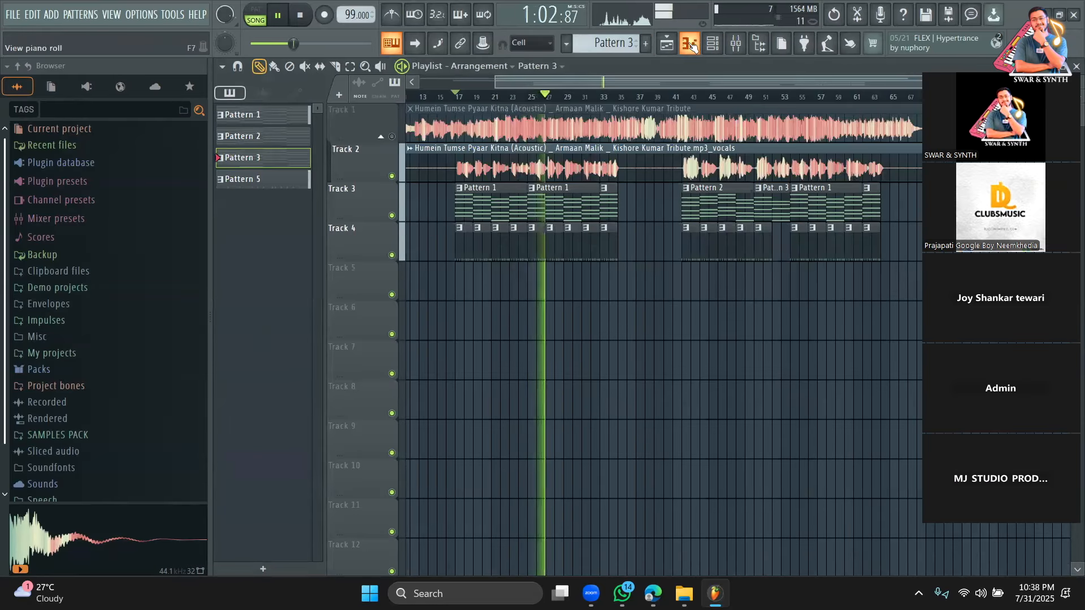
click(712, 45)
scroll(613, 44, up, 1)
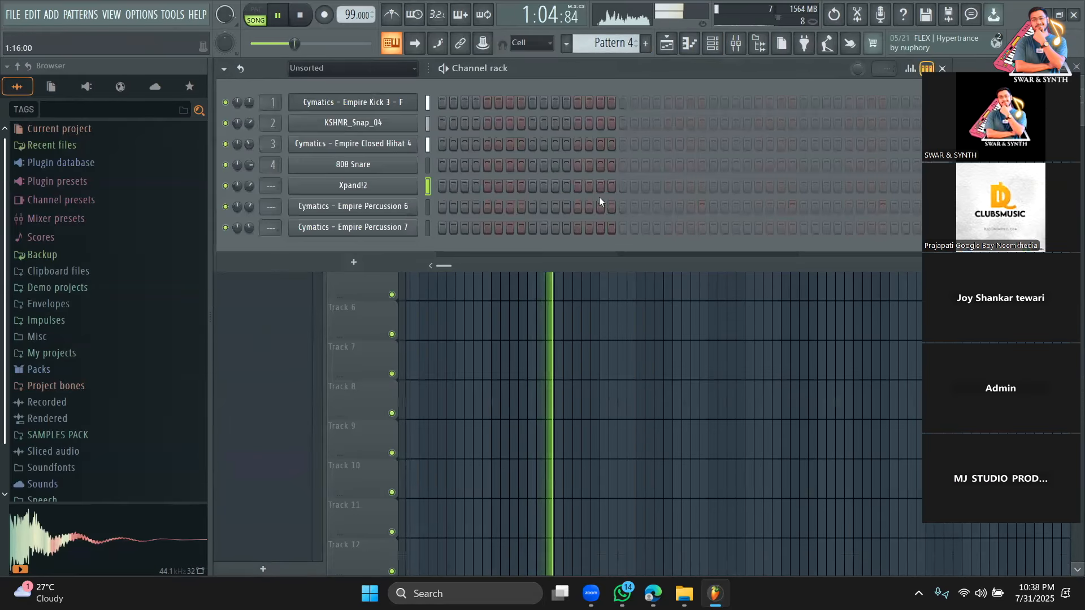
key(space)
right_click(499, 296)
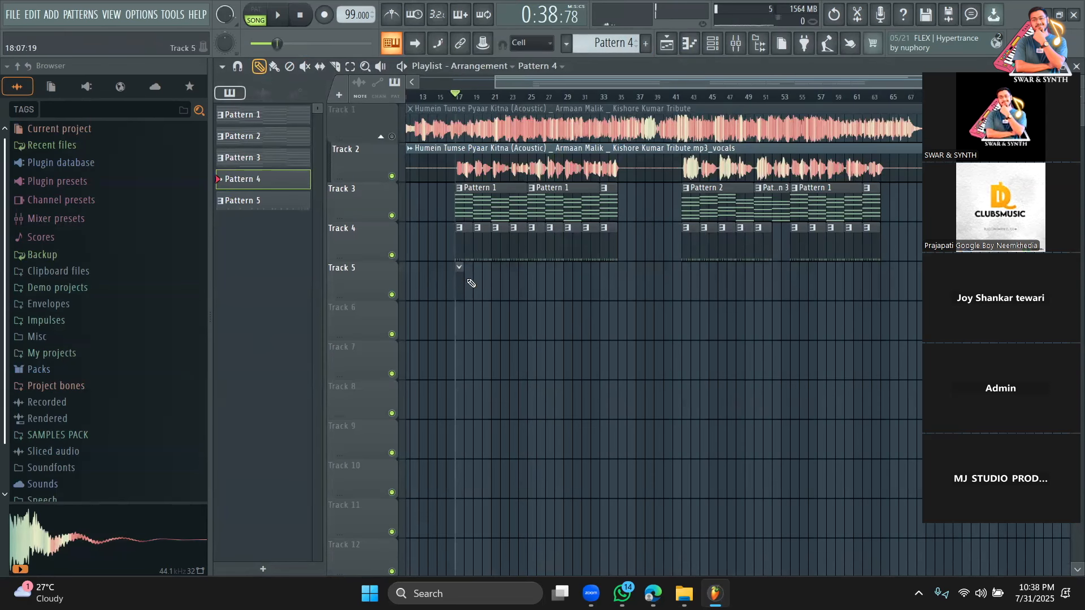
click(475, 281)
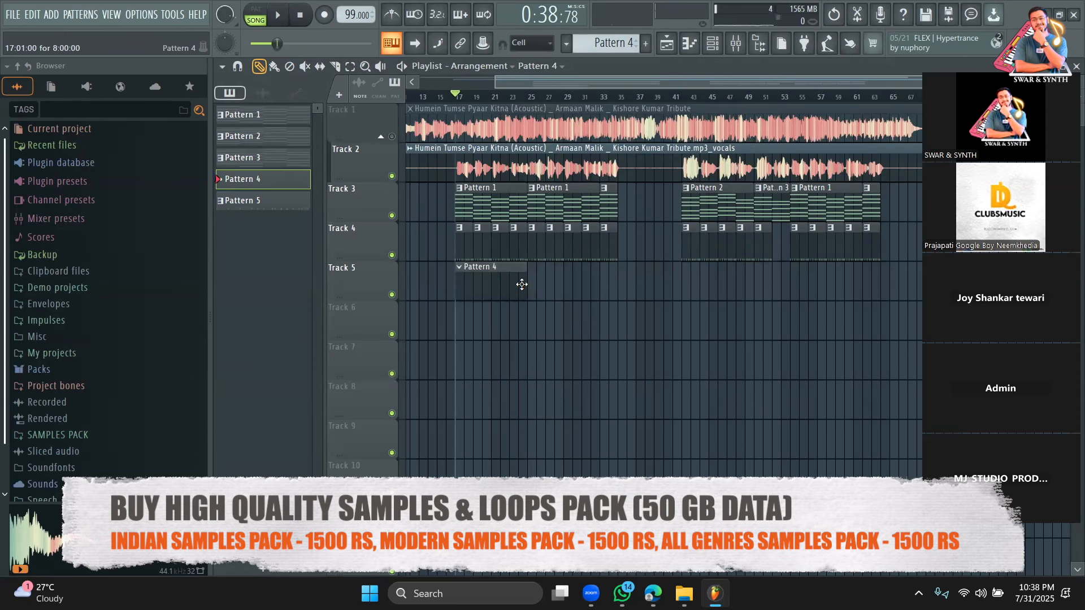
Clone the Xpand!2 channel and open the clone's piano roll in Pattern 4
double_click(508, 284)
click(926, 68)
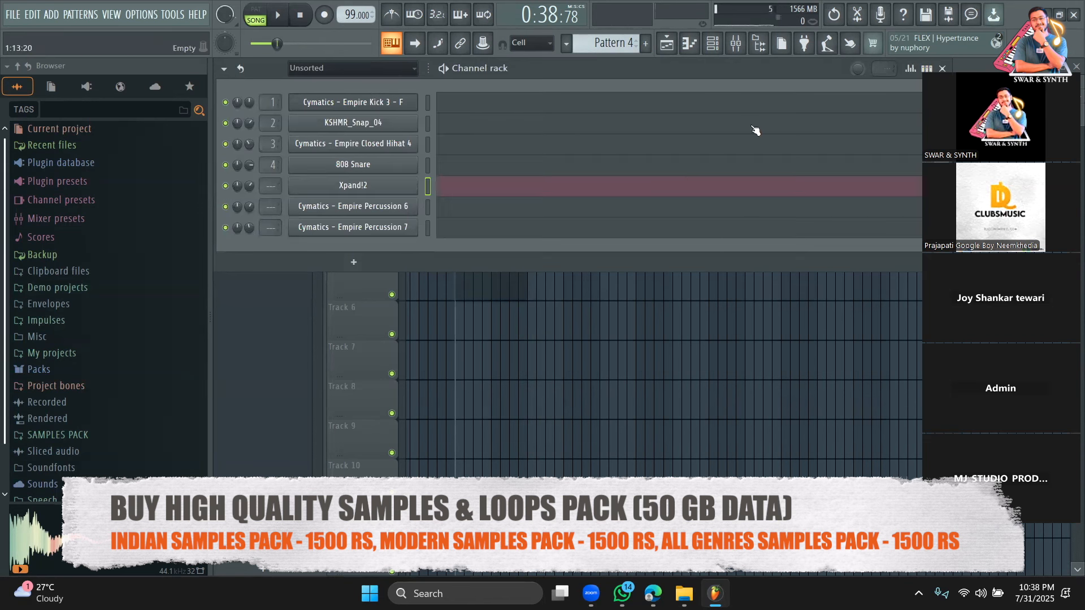
right_click(370, 181)
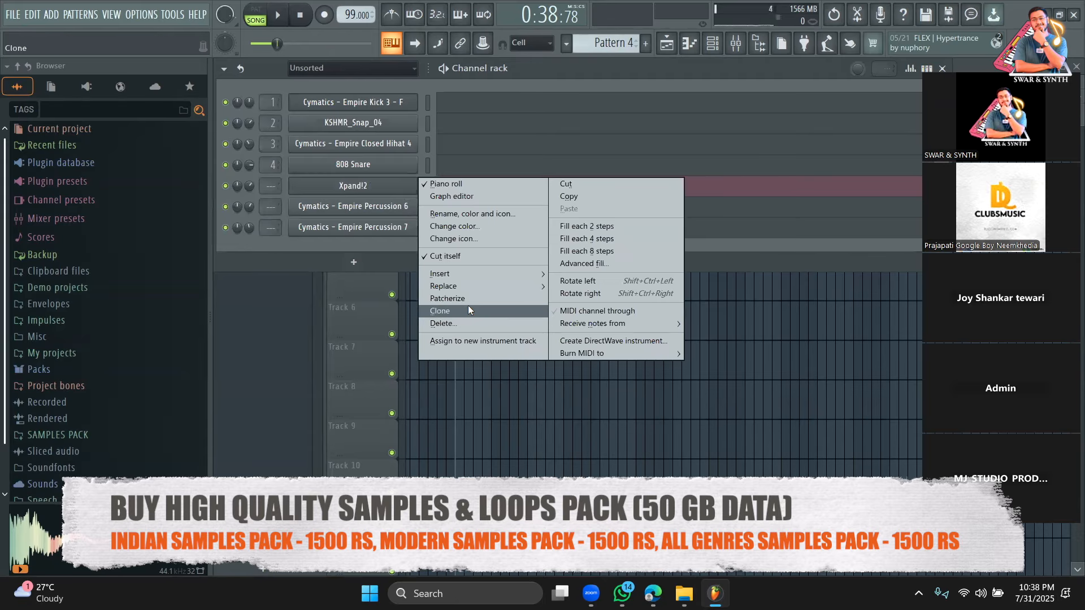
click(467, 305)
click(504, 137)
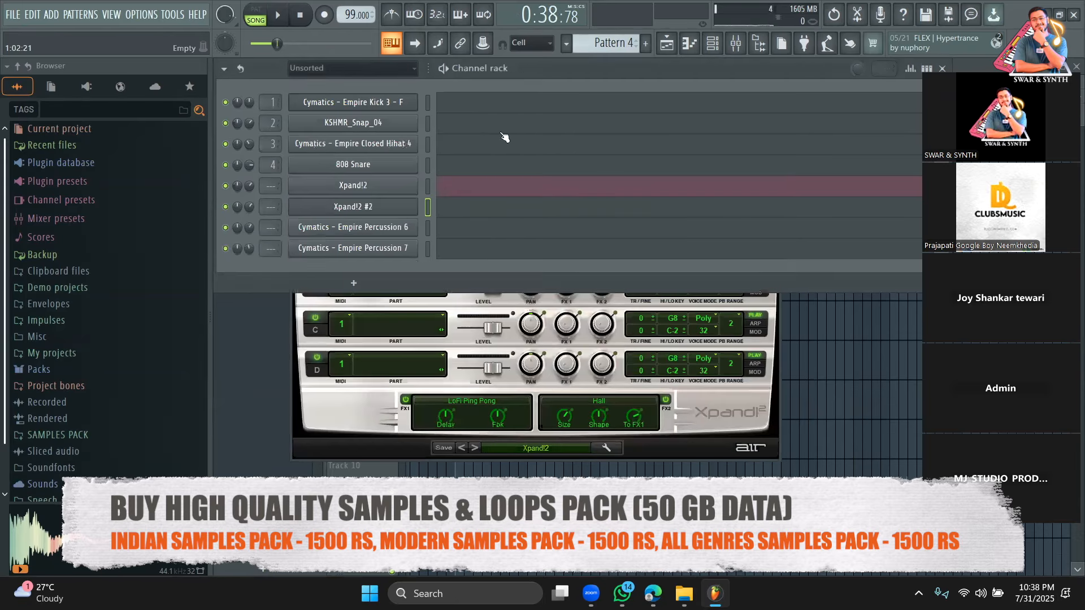
click(447, 210)
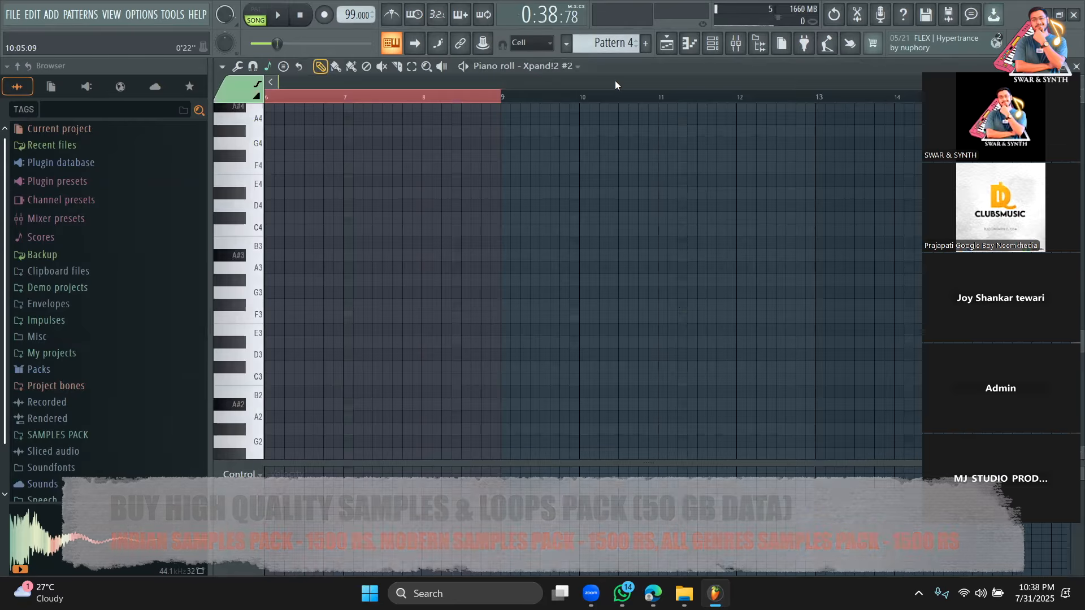
Play the song from bar 17 and examine the upper octaves of the empty Xpand!2 #2 piano roll
drag(1052, 80, 151, 128)
key(space)
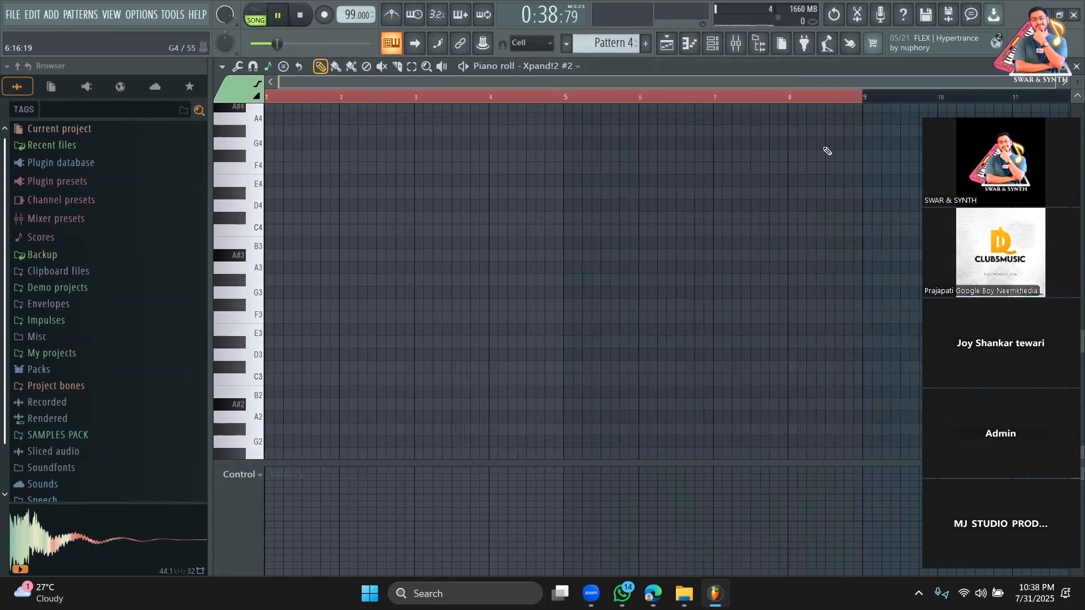
drag(1051, 83, 734, 113)
key(space)
key(space)
key(space)
key(space)
scroll(250, 279, up, 3)
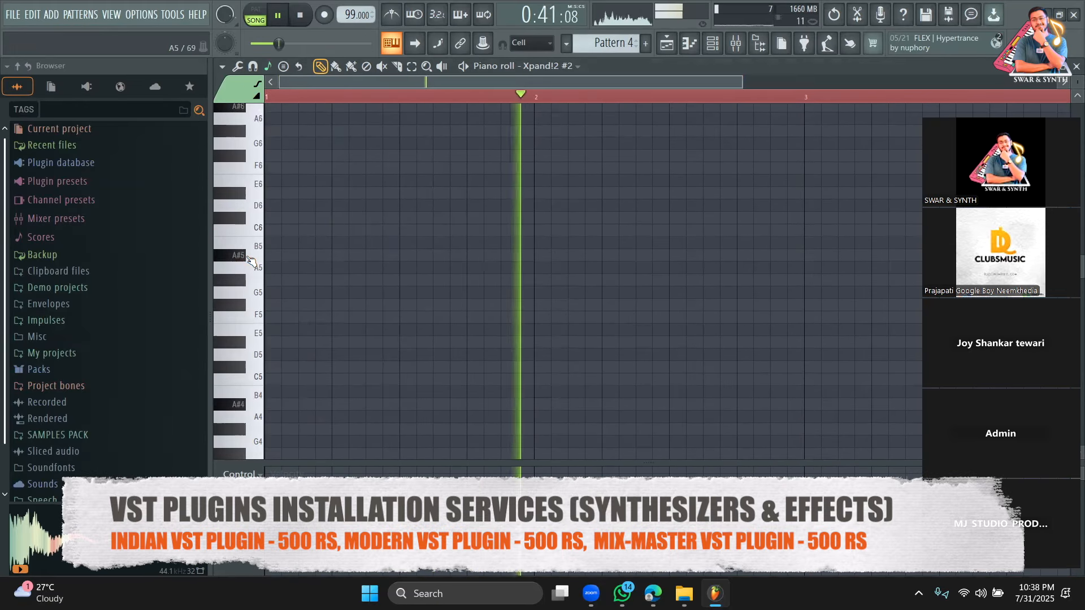
key(space)
scroll(250, 260, up, 4)
scroll(256, 215, up, 1)
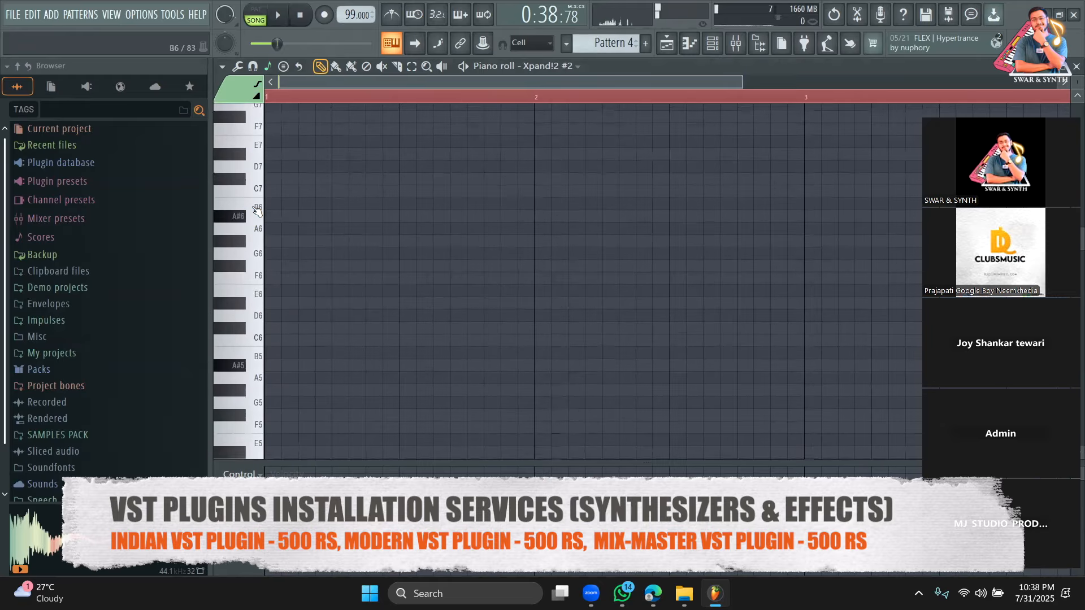
Draw a C7 note in bar 1, shorten it to two steps and place it at step 11
click(268, 66)
click(549, 94)
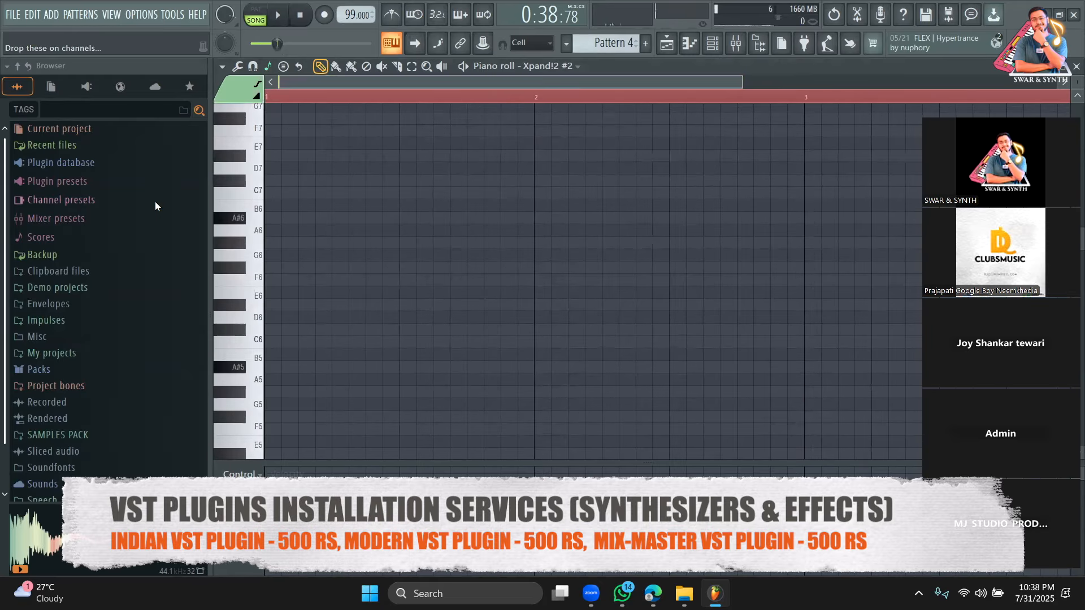
click(334, 193)
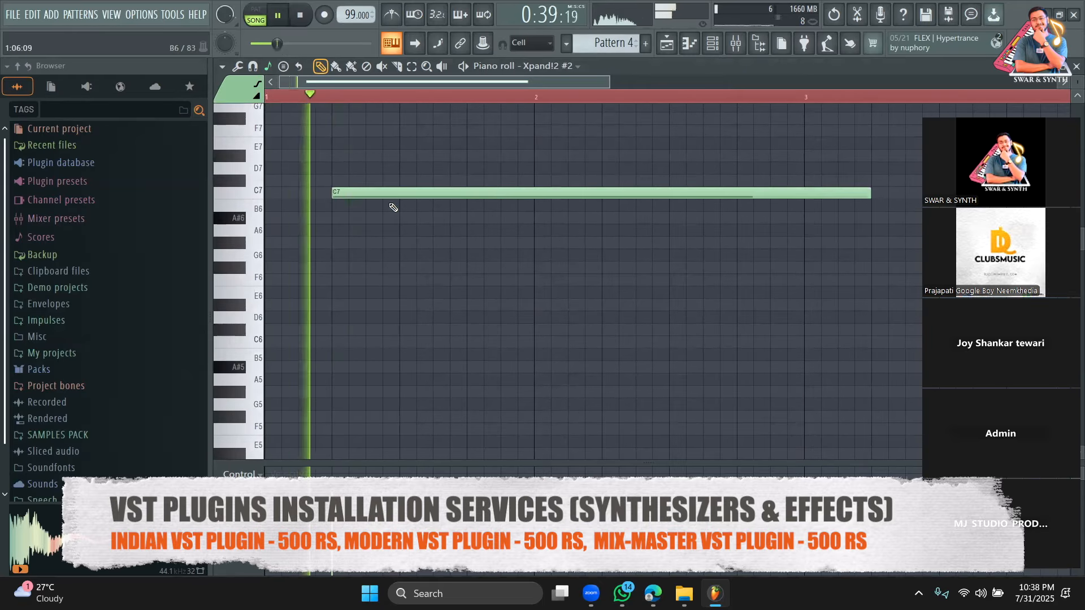
drag(867, 197, 455, 193)
key(space)
right_click(425, 182)
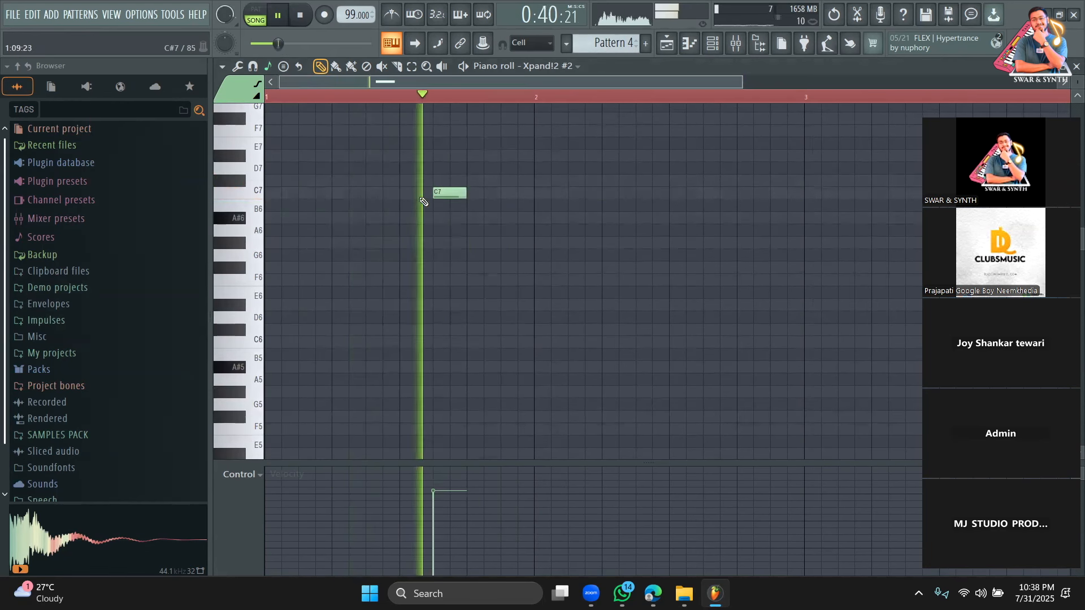
Move the C7 note down to A#6 and add two-step notes D#7 and F7 right after it
scroll(443, 234, up, 2)
drag(452, 270, 452, 294)
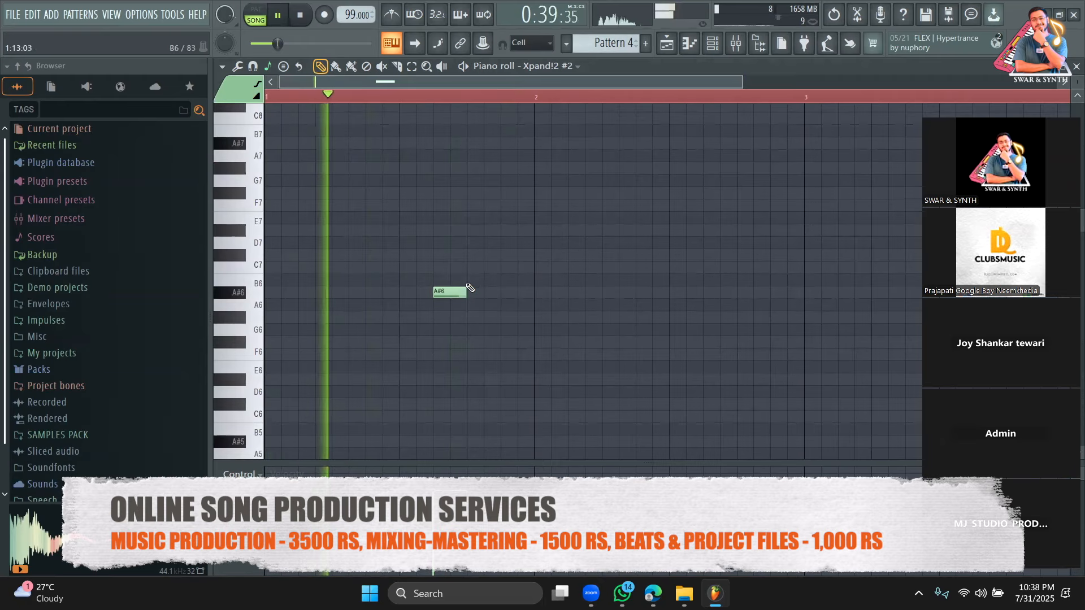
click(494, 229)
click(508, 205)
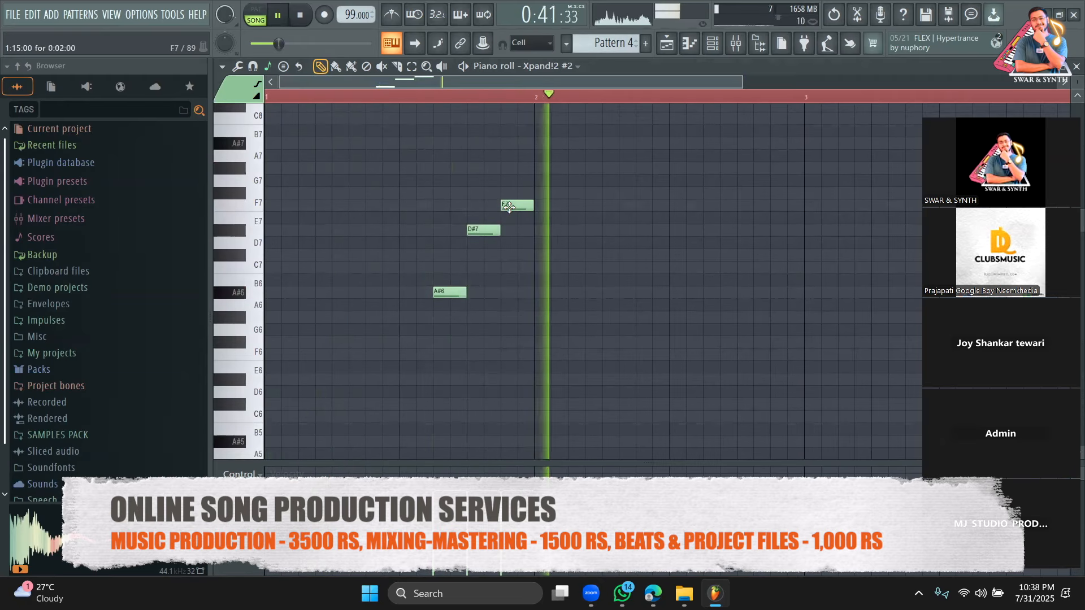
Try C7 and D#7 as the second and third notes of the phrase and play it back
drag(512, 205, 509, 253)
key(space)
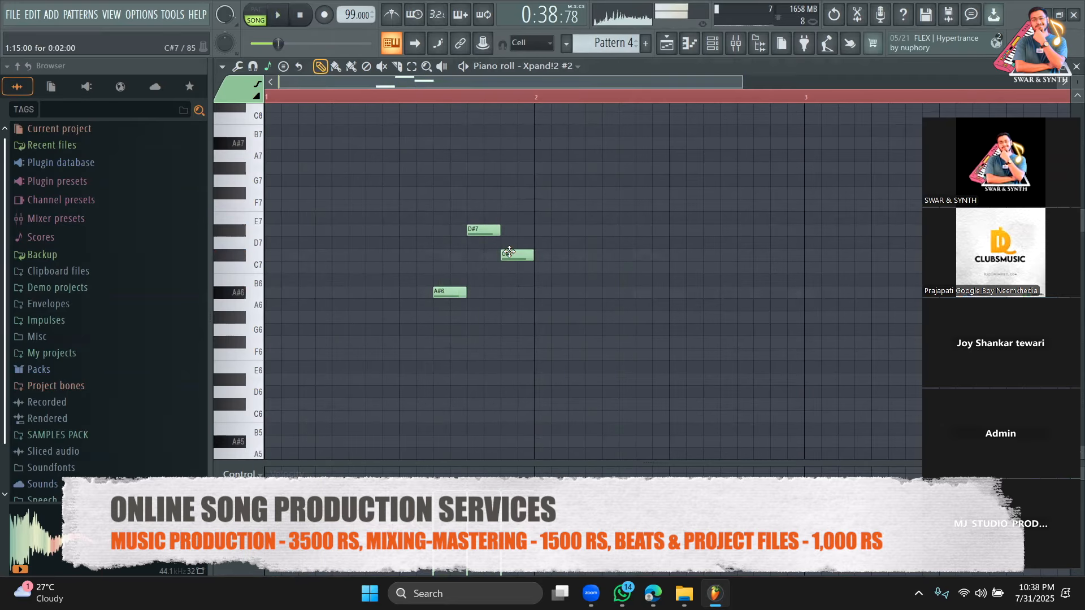
drag(484, 230, 513, 234)
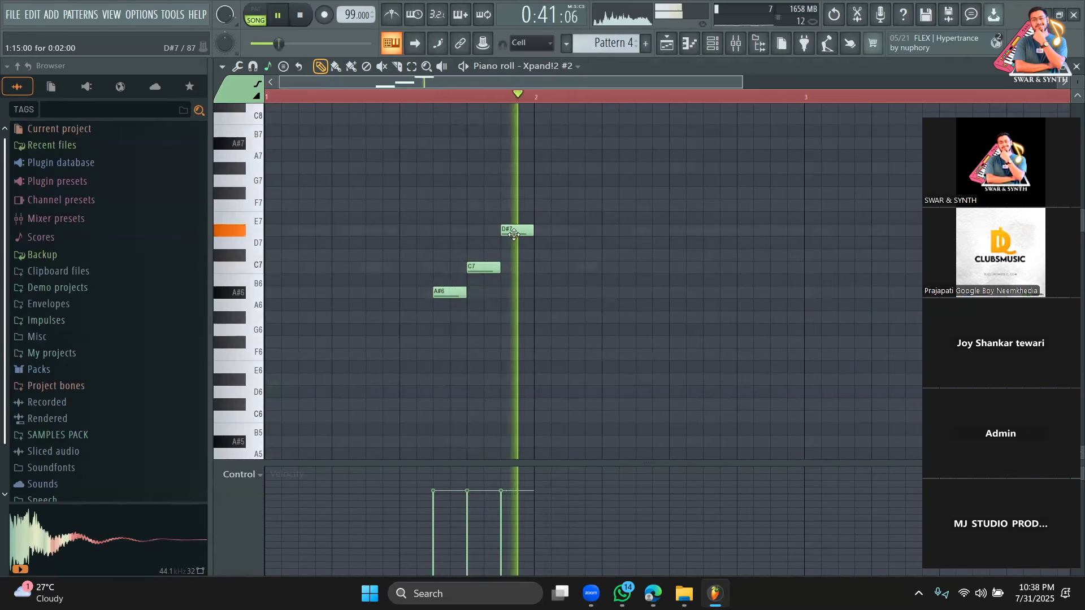
drag(706, 83, 784, 93)
key(space)
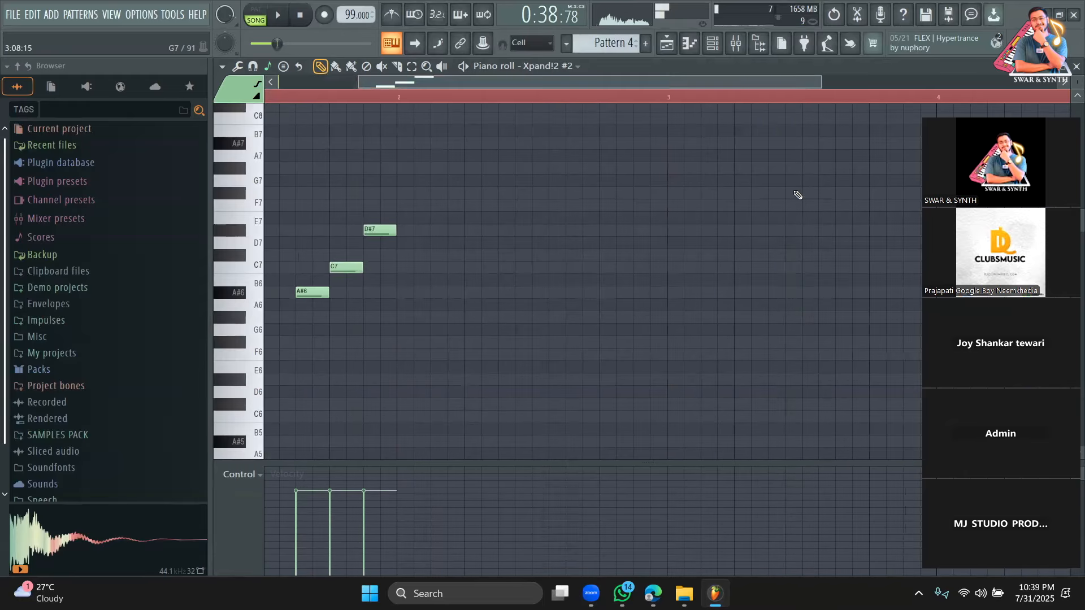
Re-pitch the three-note phrase to A#6, G#6 and C7, auditioning it against the song
drag(441, 83, 361, 80)
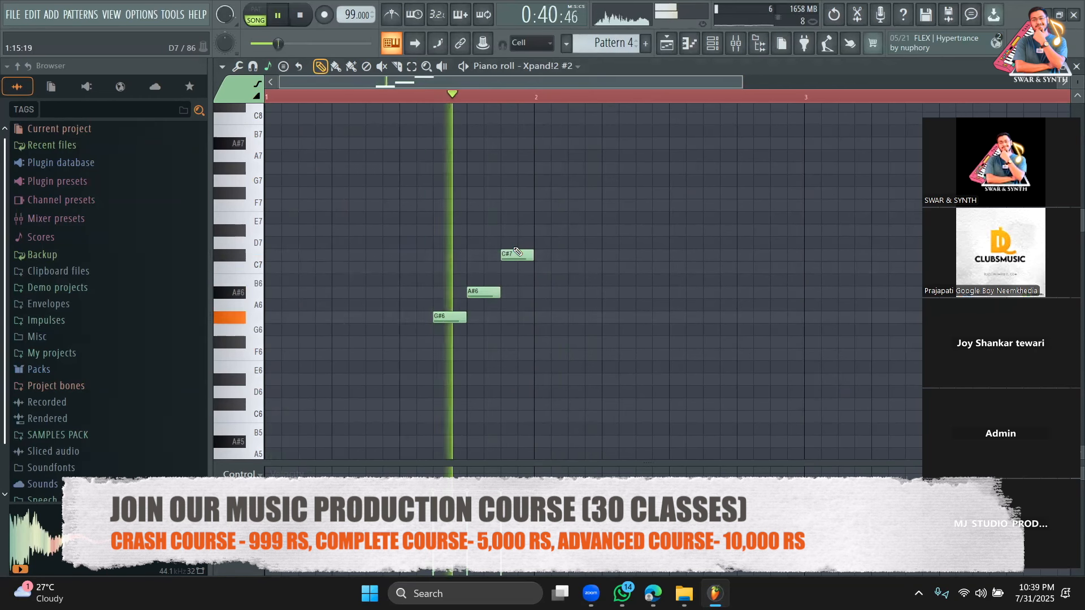
key(space)
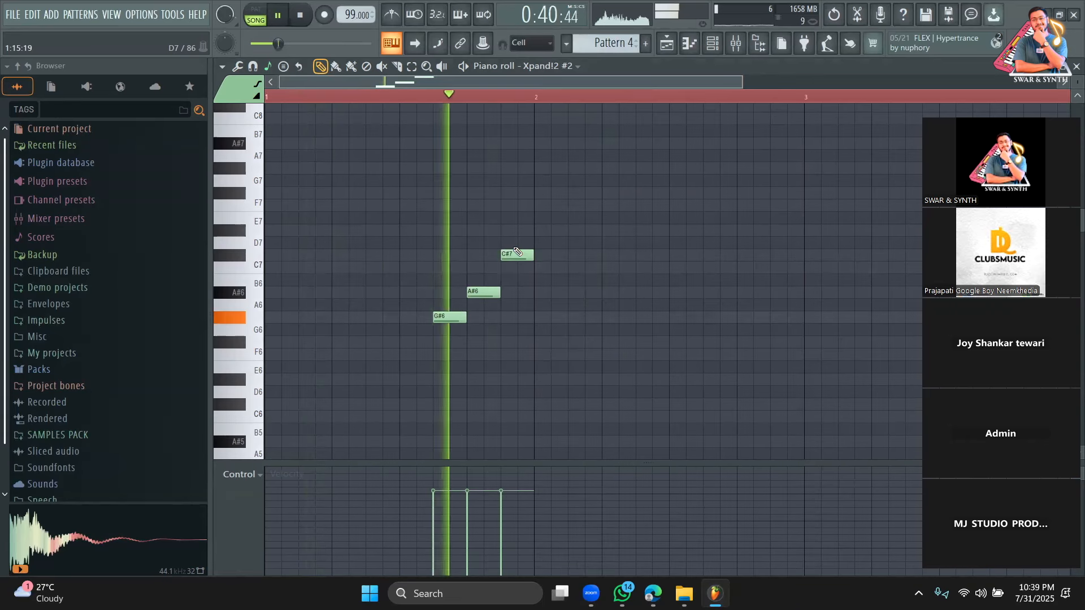
key(space)
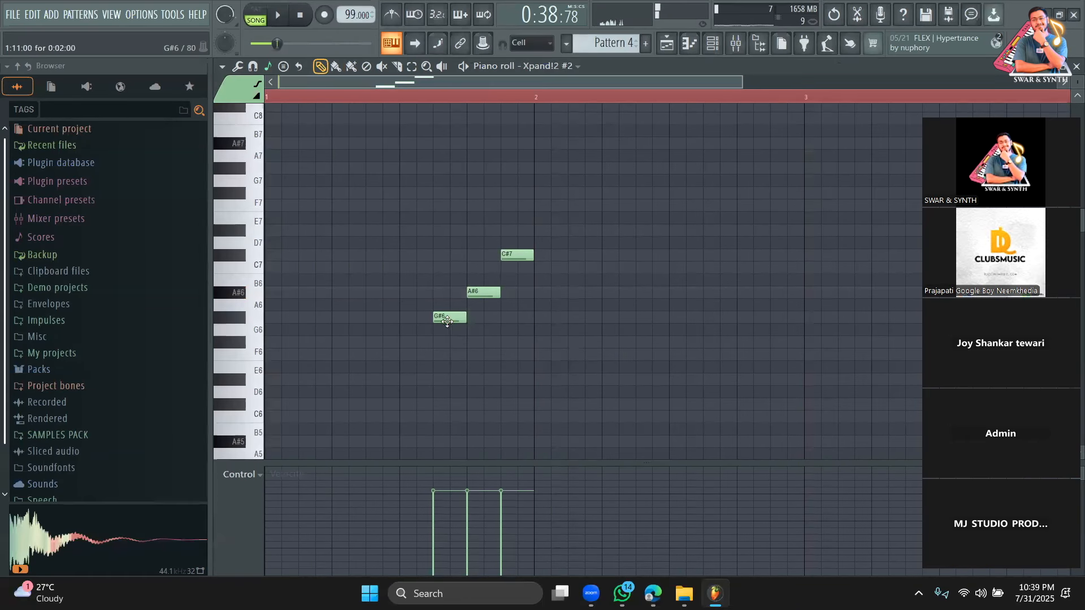
key(space)
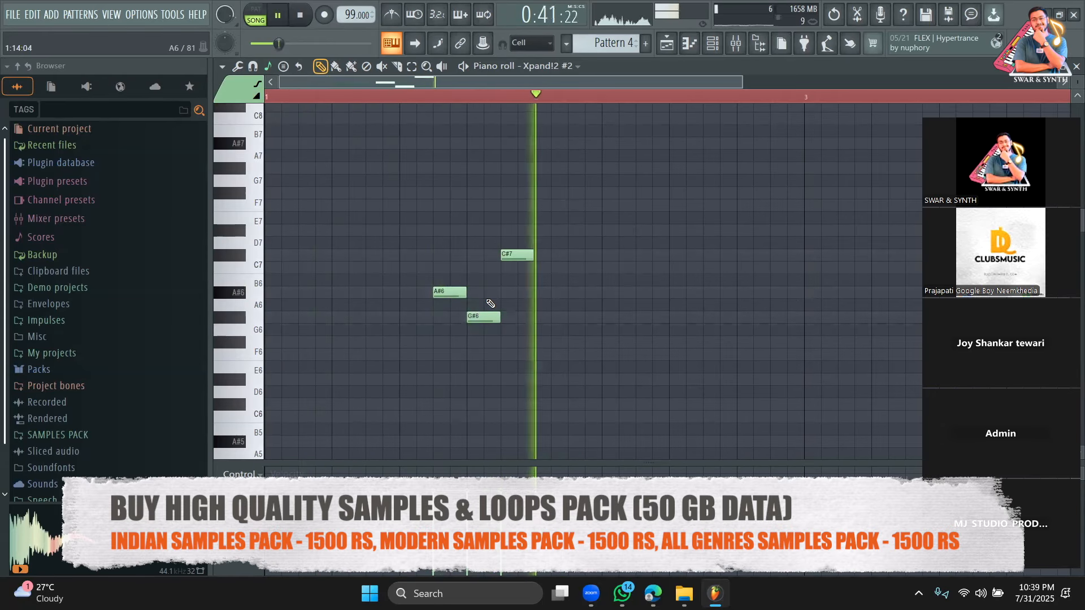
key(space)
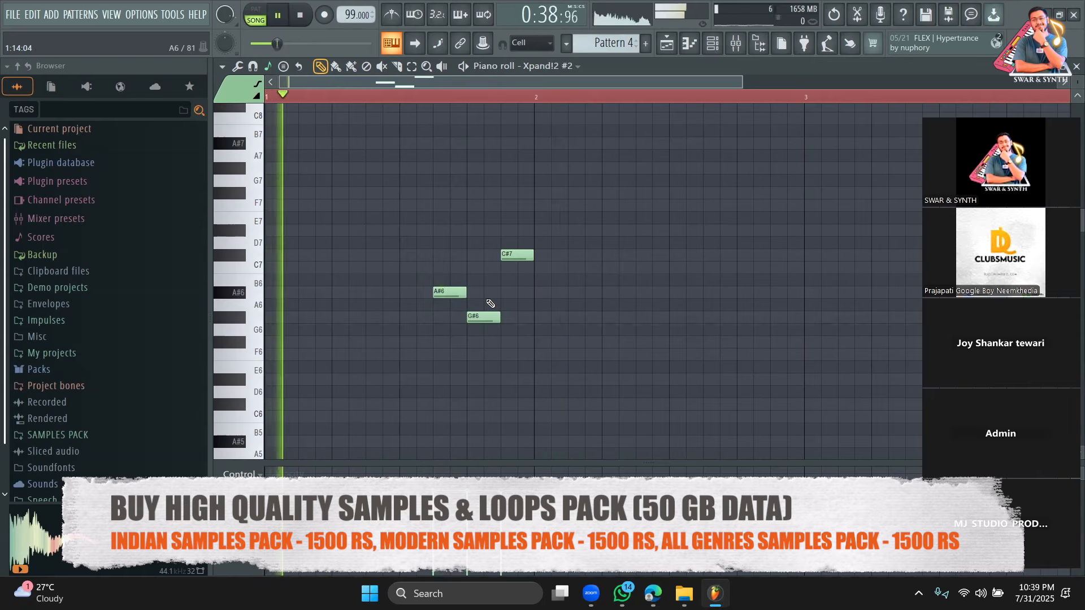
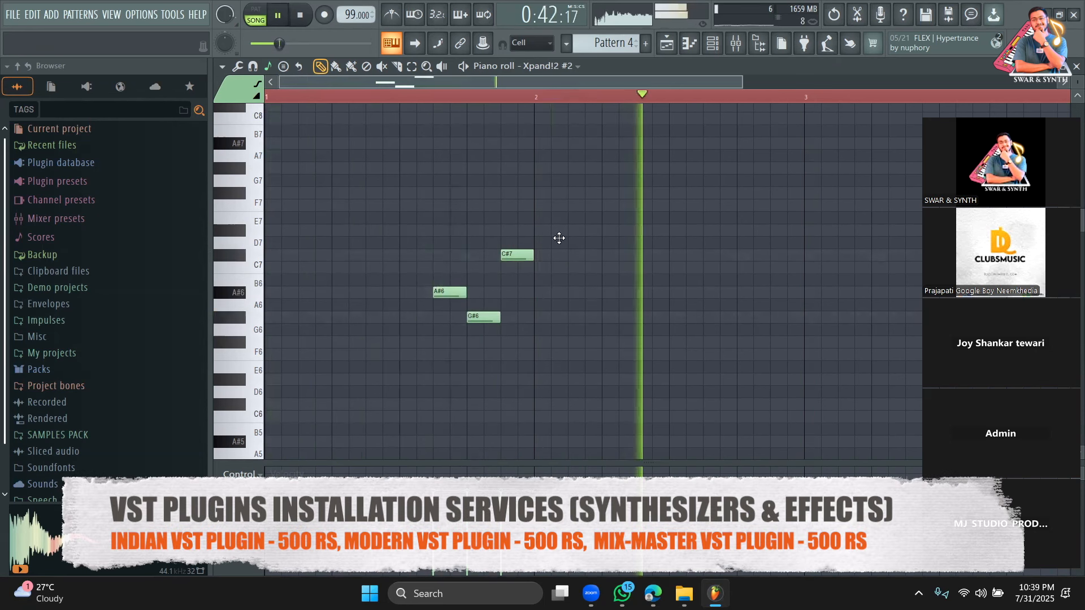
key(space)
drag(526, 256, 526, 268)
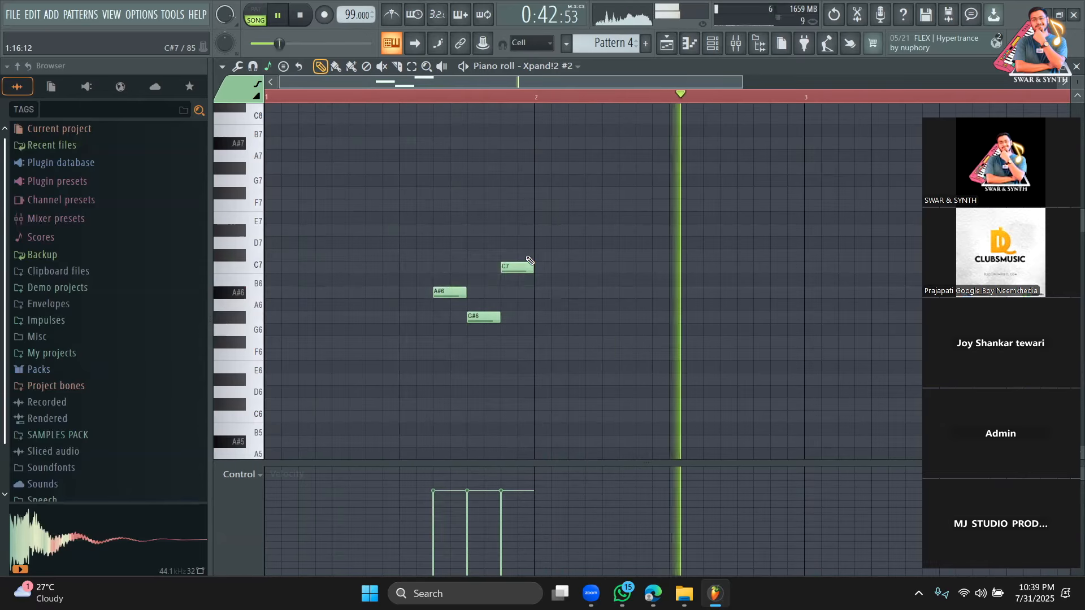
Duplicate the three-note phrase to start at step 11 of bar 3 and play the section back
key(ctrl+a)
drag(650, 82, 672, 82)
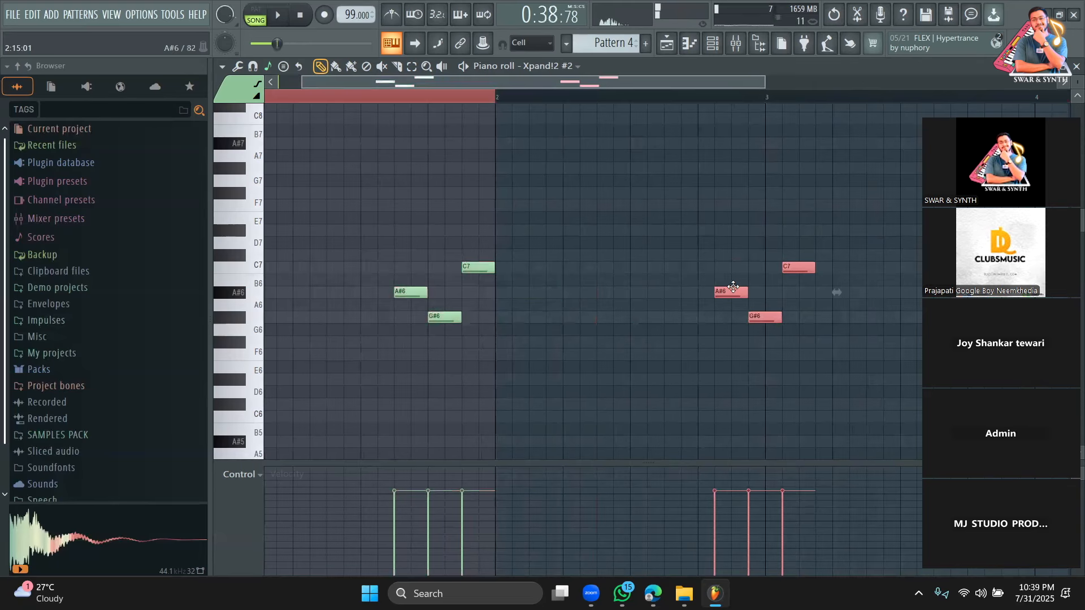
drag(591, 85, 478, 79)
key(space)
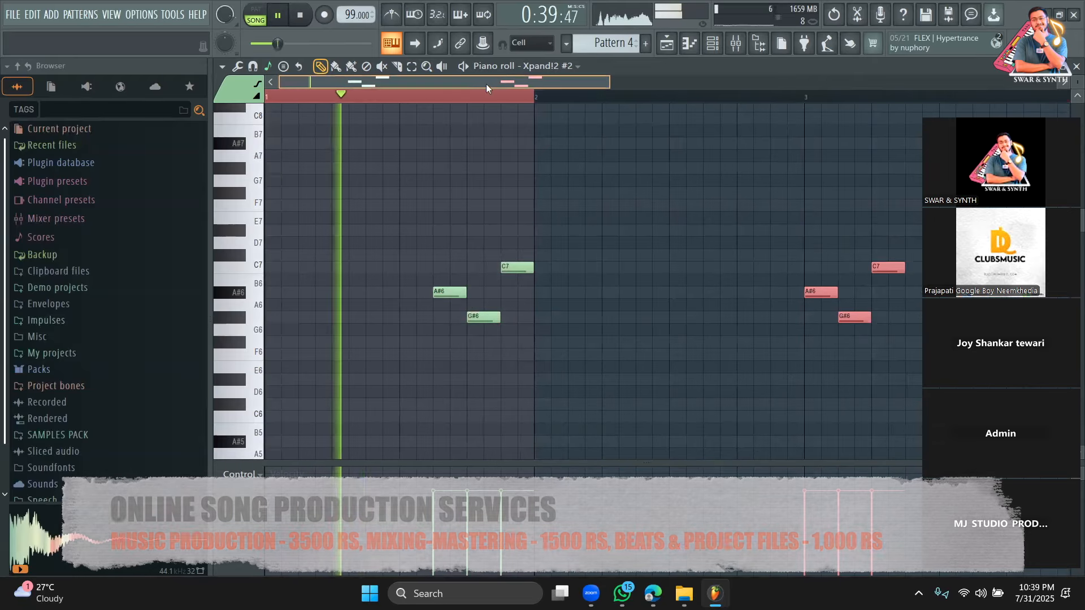
drag(576, 89, 712, 97)
drag(480, 292, 631, 293)
drag(626, 293, 659, 293)
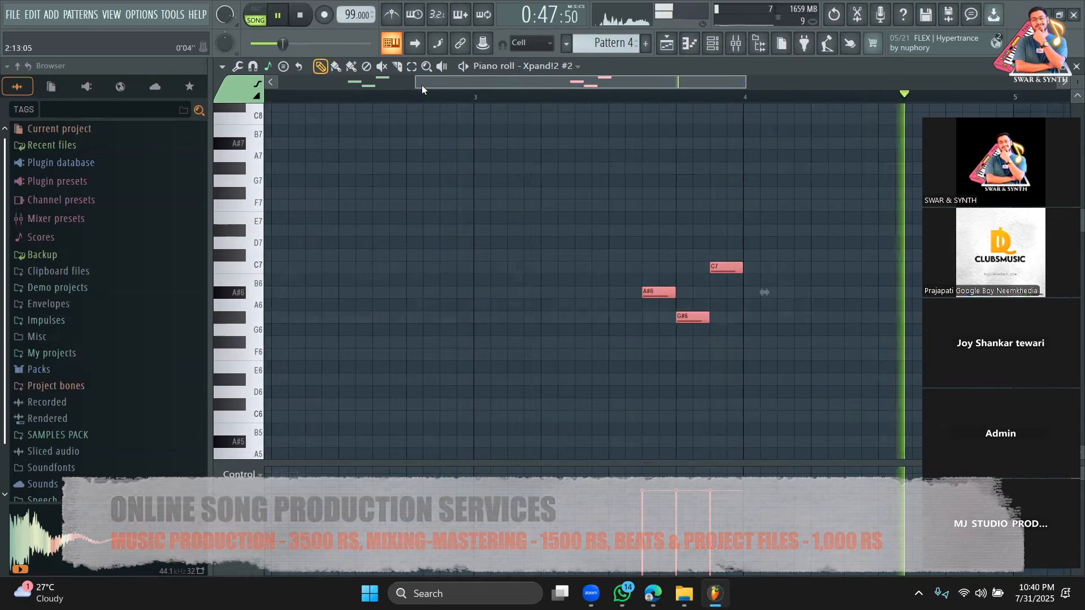
key(space)
key(space)
drag(418, 84, 445, 107)
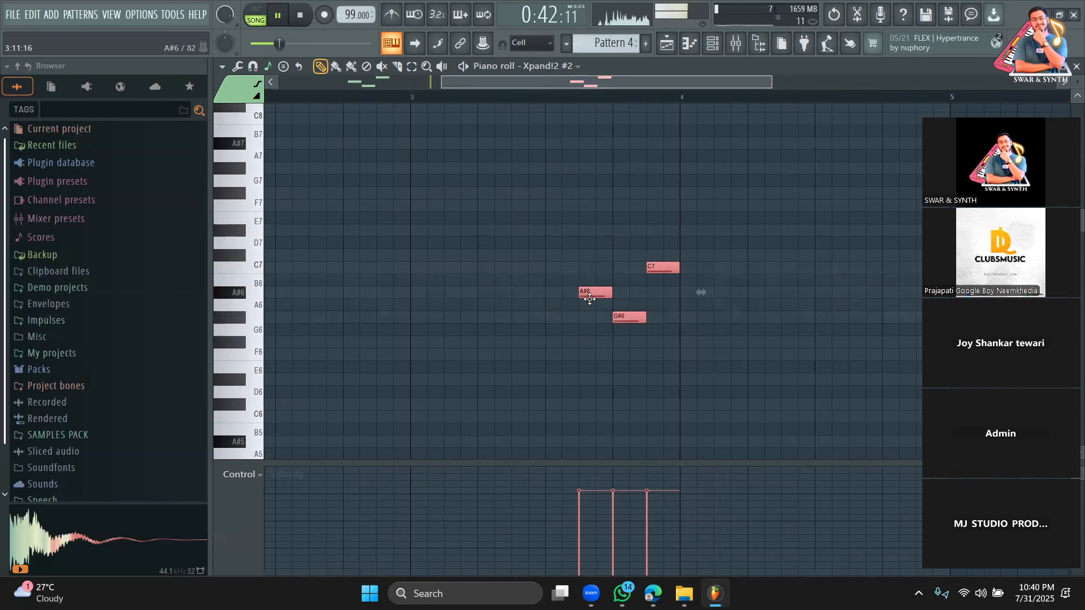
Try the three-note phrase at the end of bar 3 on F#6, F6 and G#6
drag(589, 298, 590, 322)
drag(619, 83, 596, 80)
key(space)
drag(655, 321, 654, 347)
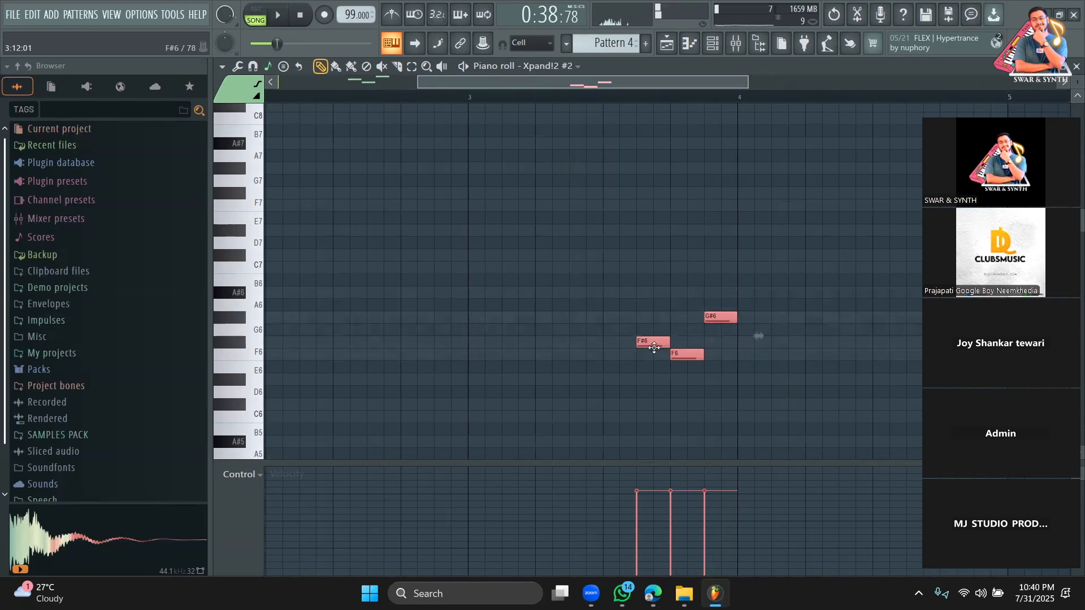
Examine Pattern 1's chord notes in the piano roll, then reopen Pattern 4 and play its phrases against the song
click(670, 50)
double_click(498, 200)
drag(634, 84, 112, 89)
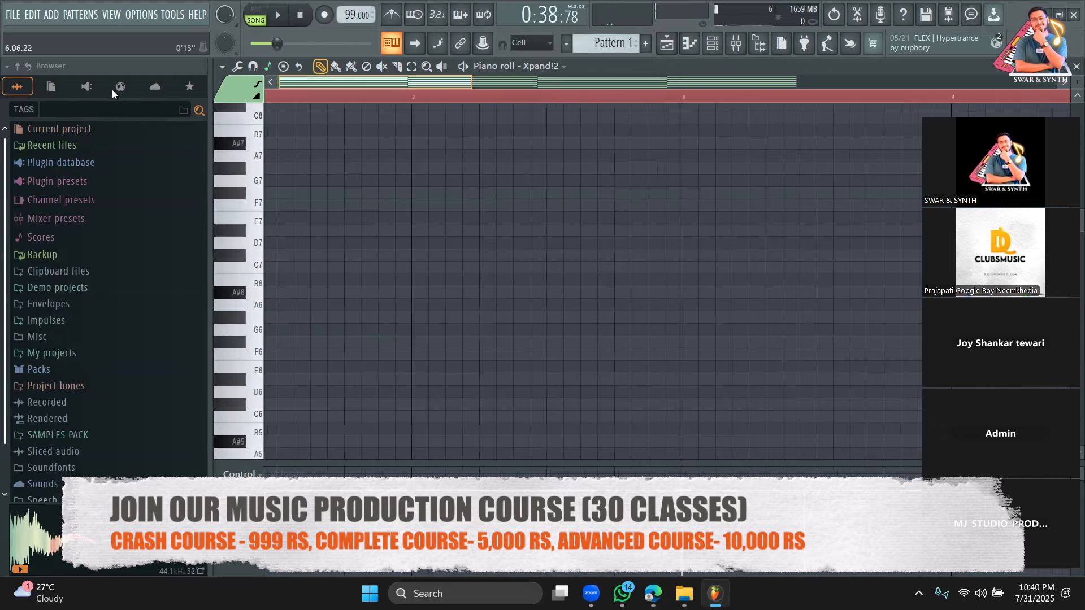
scroll(585, 215, down, 8)
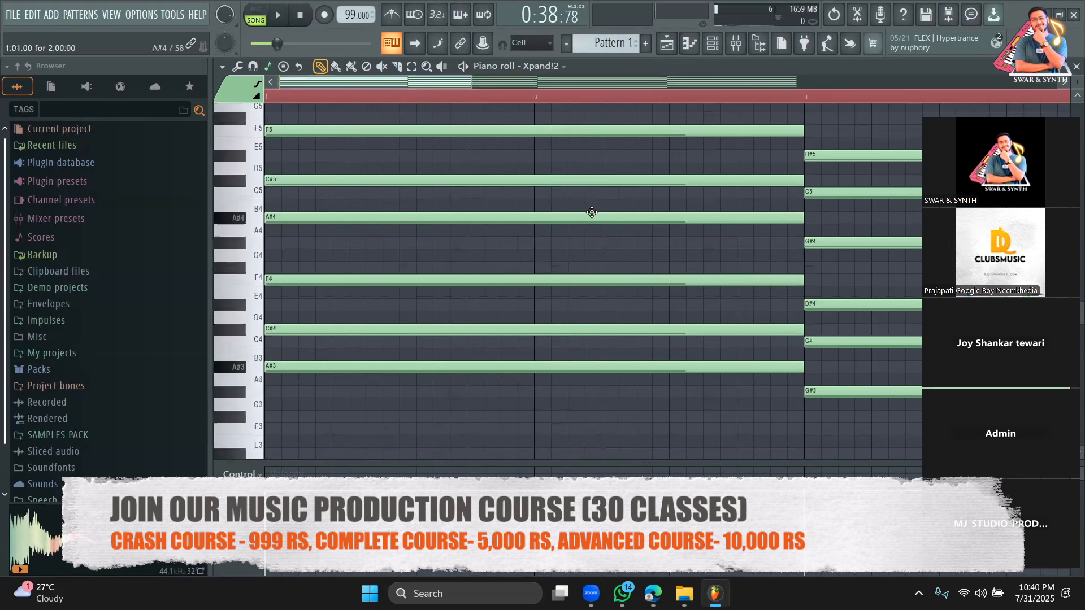
click(668, 46)
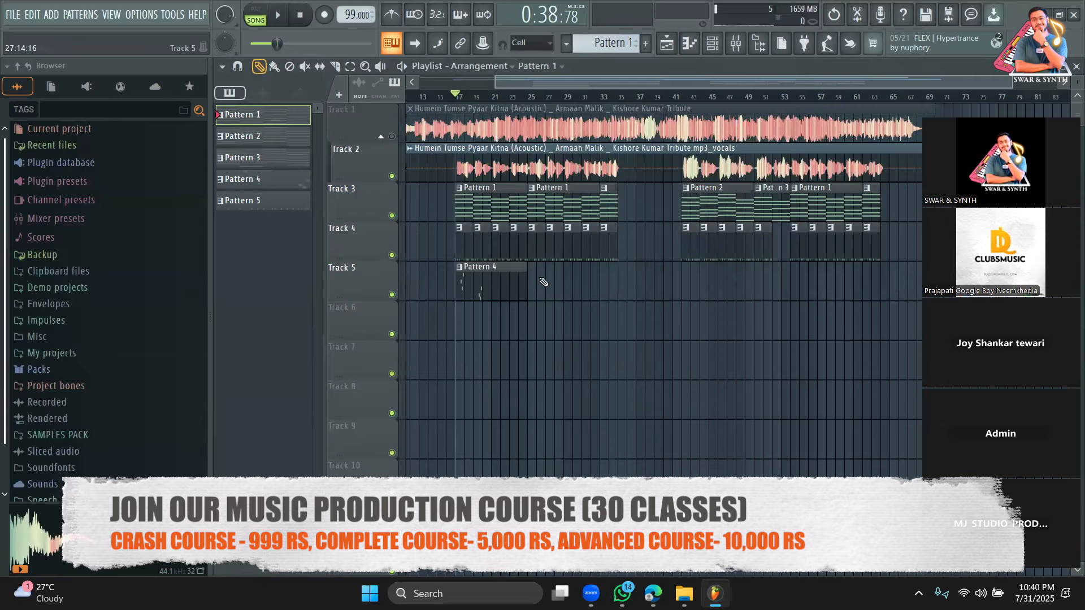
double_click(500, 290)
drag(757, 83, 498, 104)
key(space)
scroll(548, 201, up, 8)
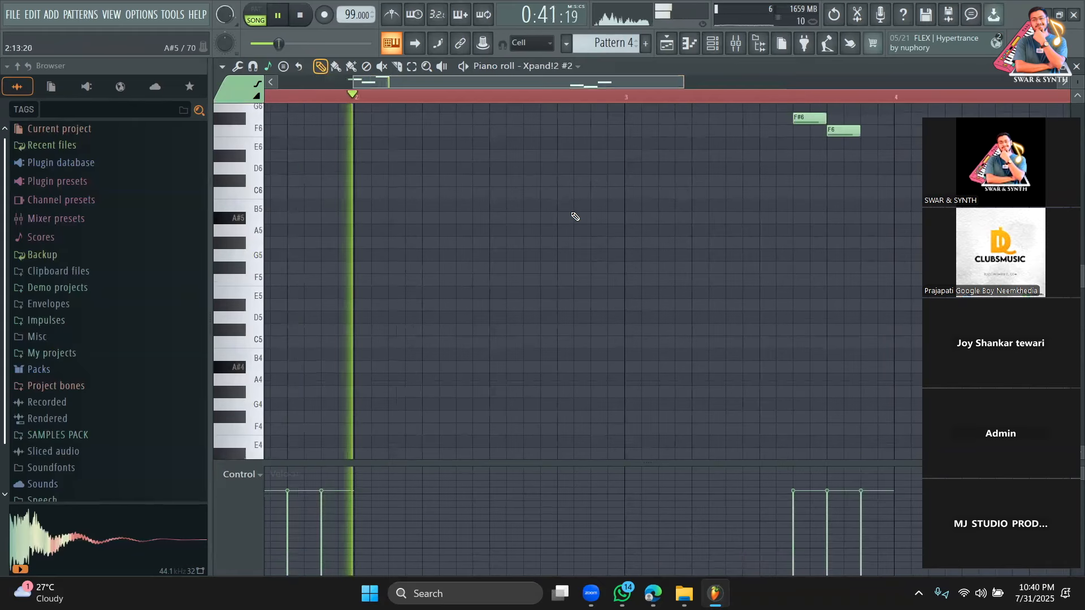
drag(603, 86, 615, 86)
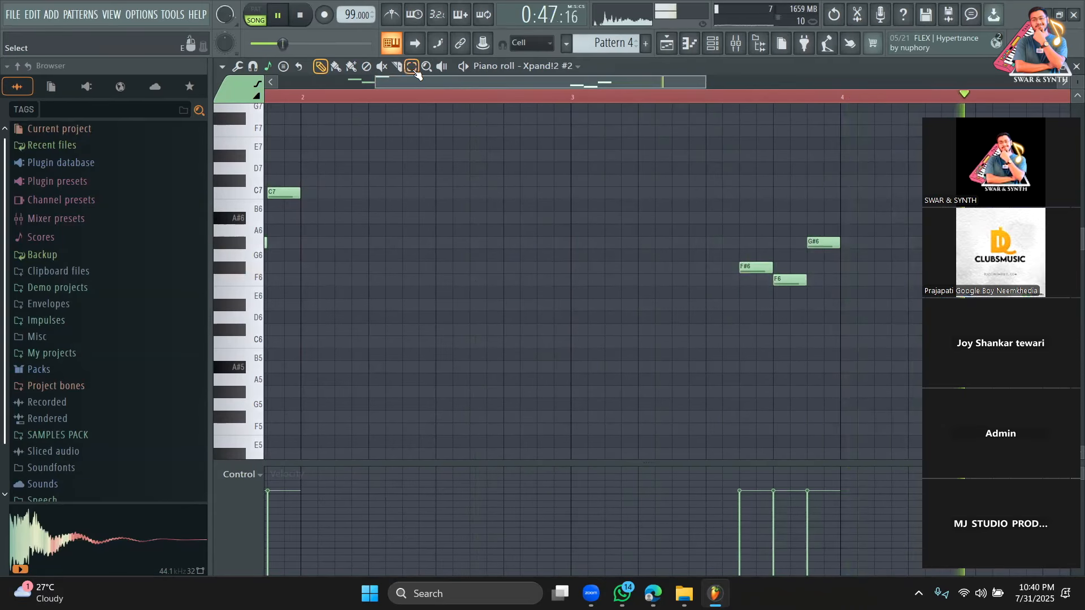
Try raising the bar 3 phrase to G#6, F#6 and A#6 and audition it with the song
drag(846, 310, 744, 214)
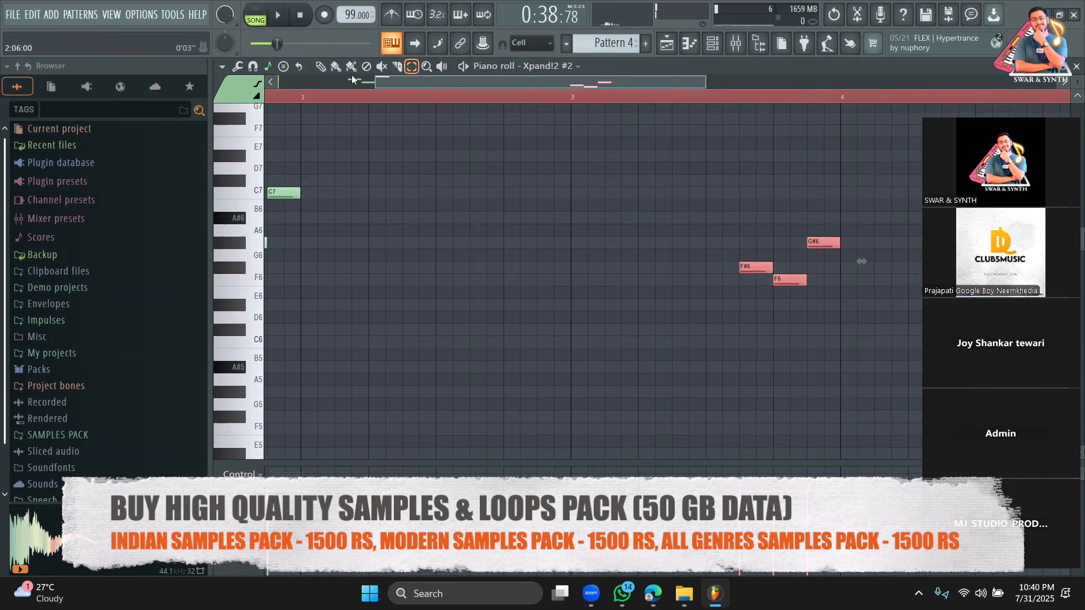
key(Up)
key(Up)
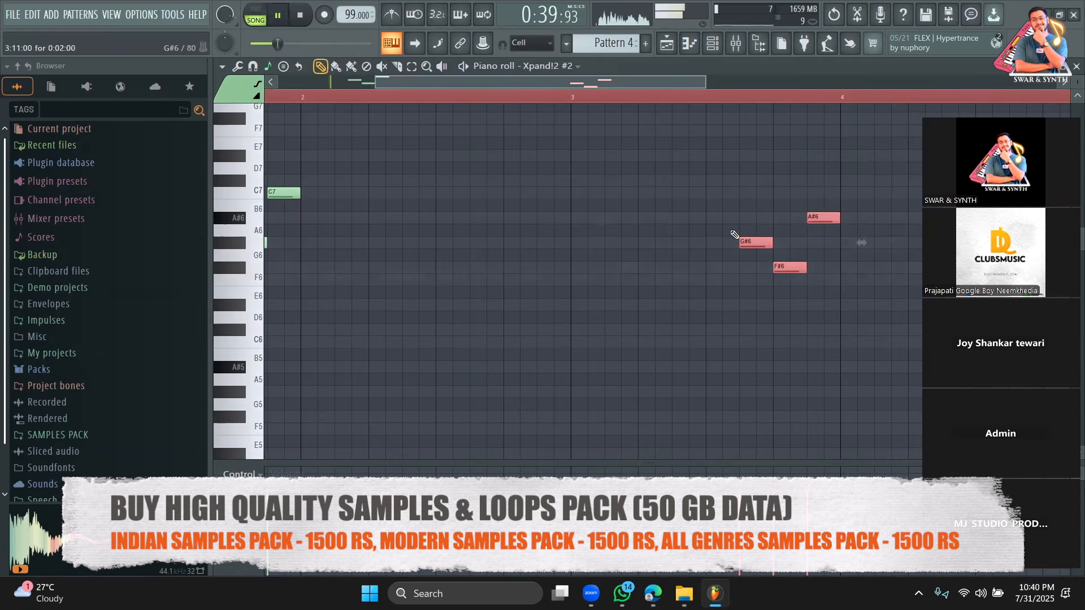
drag(641, 83, 715, 115)
ctrl+click(707, 191)
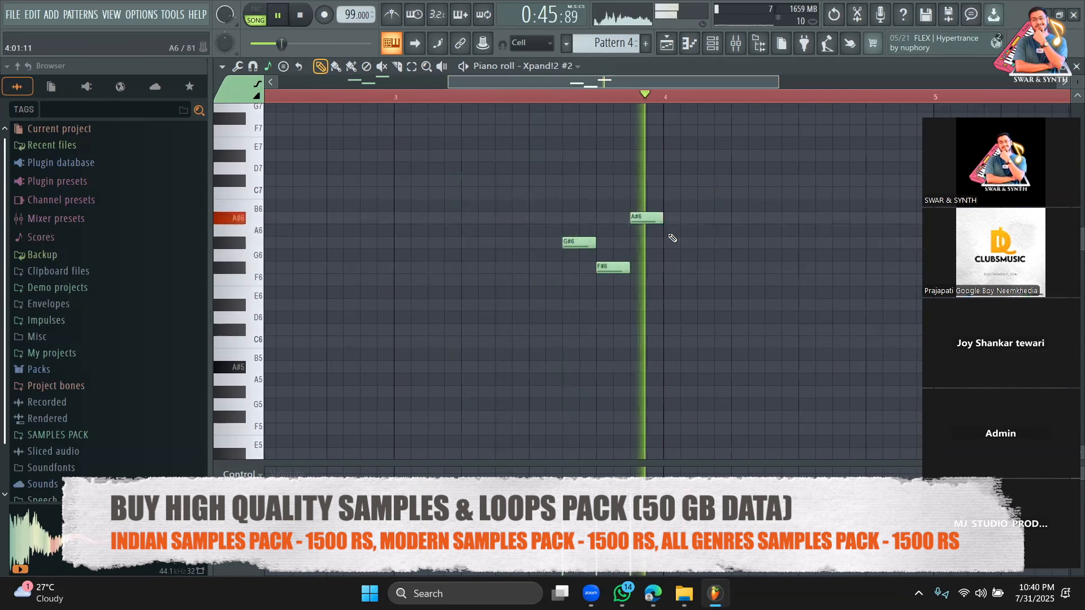
Try the bar 3 phrase as rising notes D#6, F6 and G#6 during playback
key(space)
drag(649, 219, 649, 243)
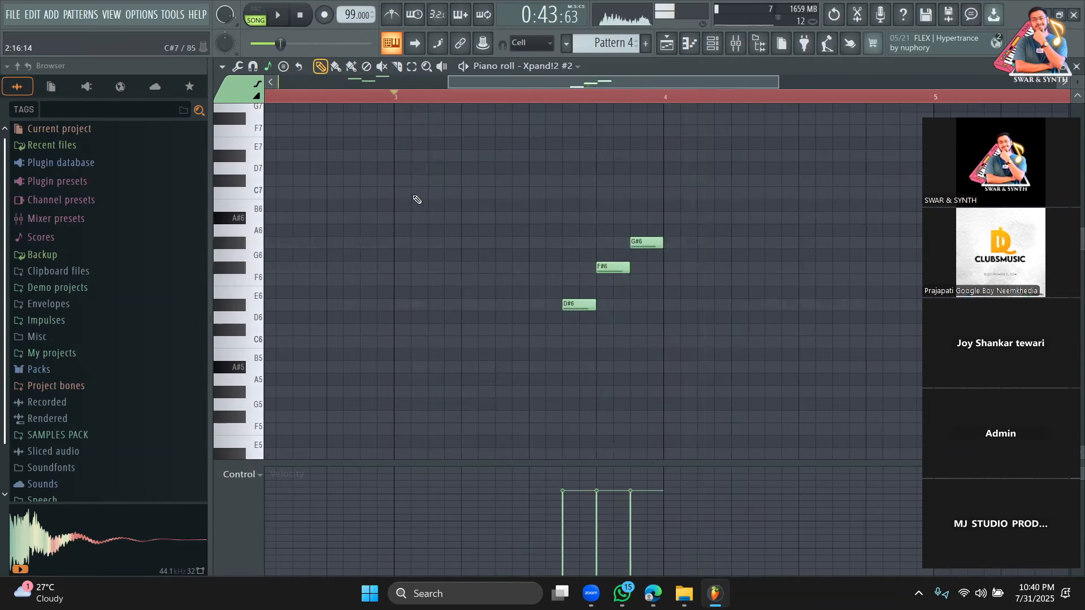
drag(605, 268, 602, 279)
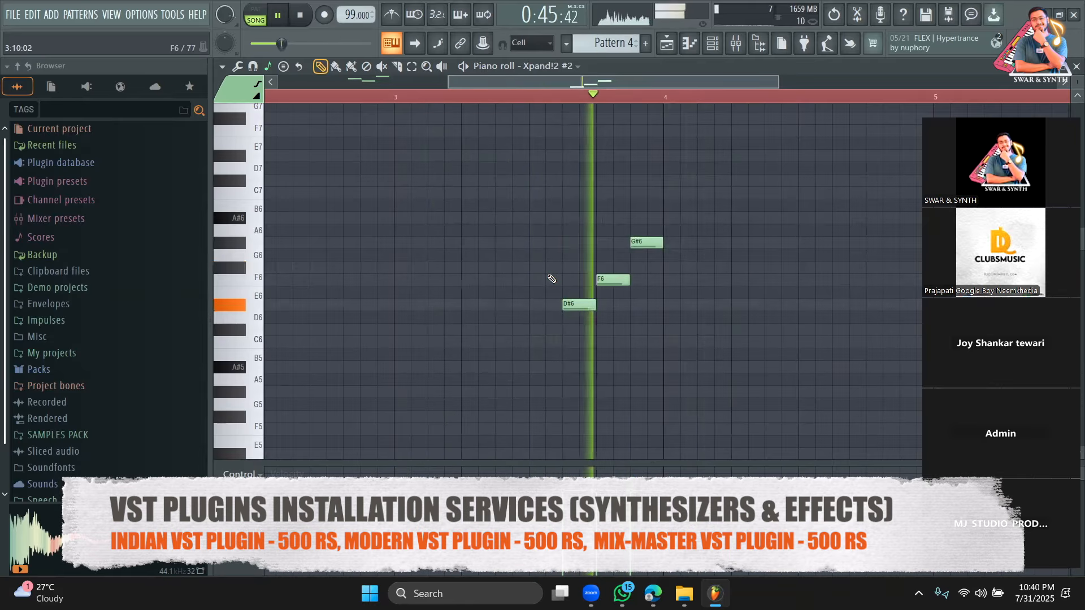
Re-pitch the bar 3 phrase to descend through G#6, F#6 and F6, auditioning it against the song
drag(571, 305, 571, 243)
drag(613, 279, 644, 307)
key(space)
key(space)
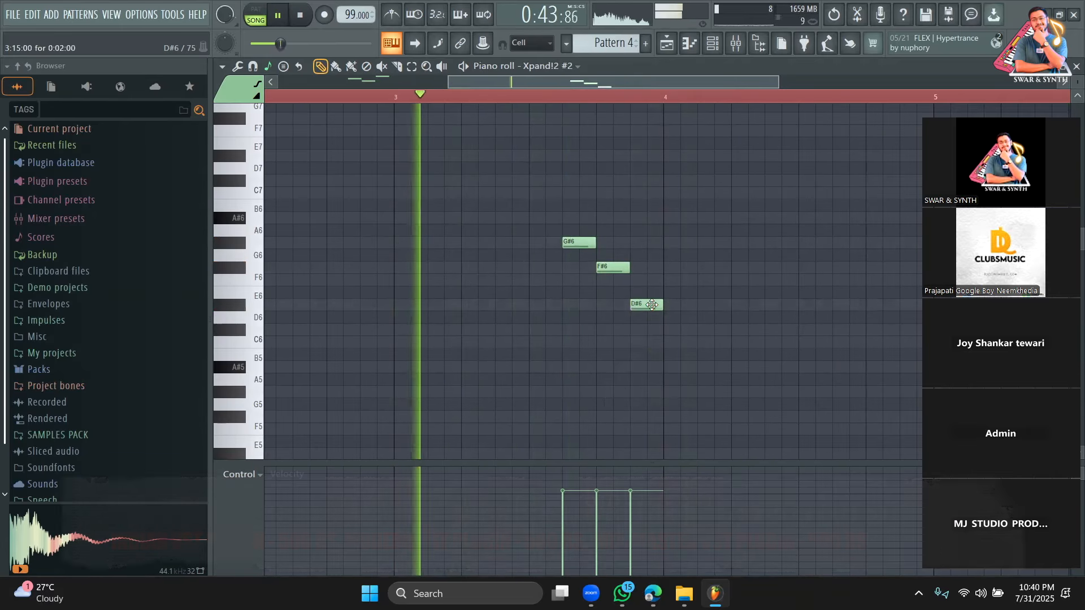
drag(644, 305, 646, 281)
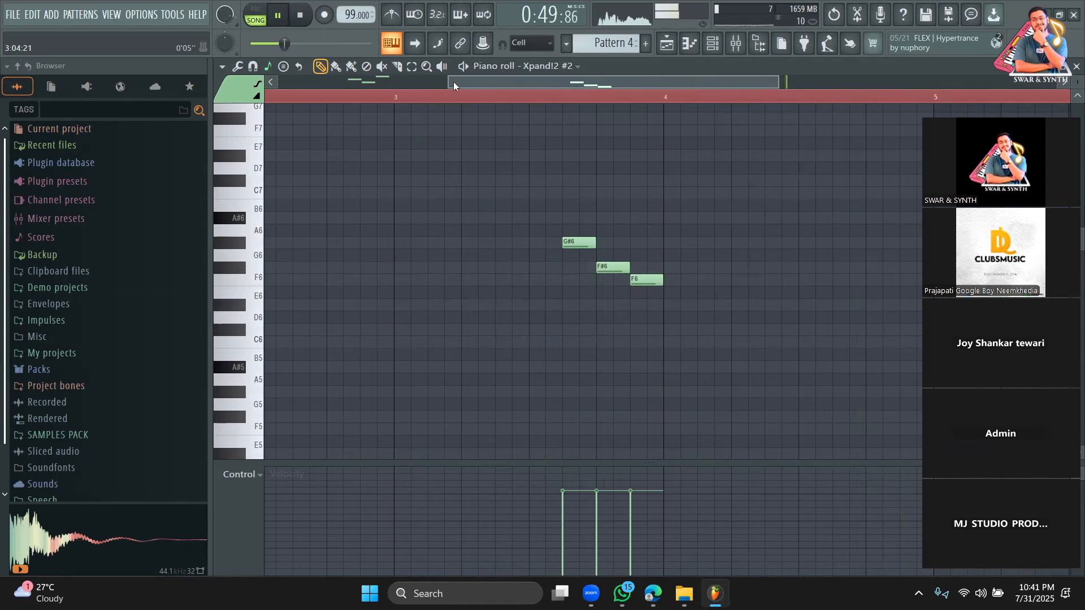
Duplicate both three-note phrases of Pattern 4 four bars later, starting the copy at step 11 of bar 5
drag(453, 81, 279, 82)
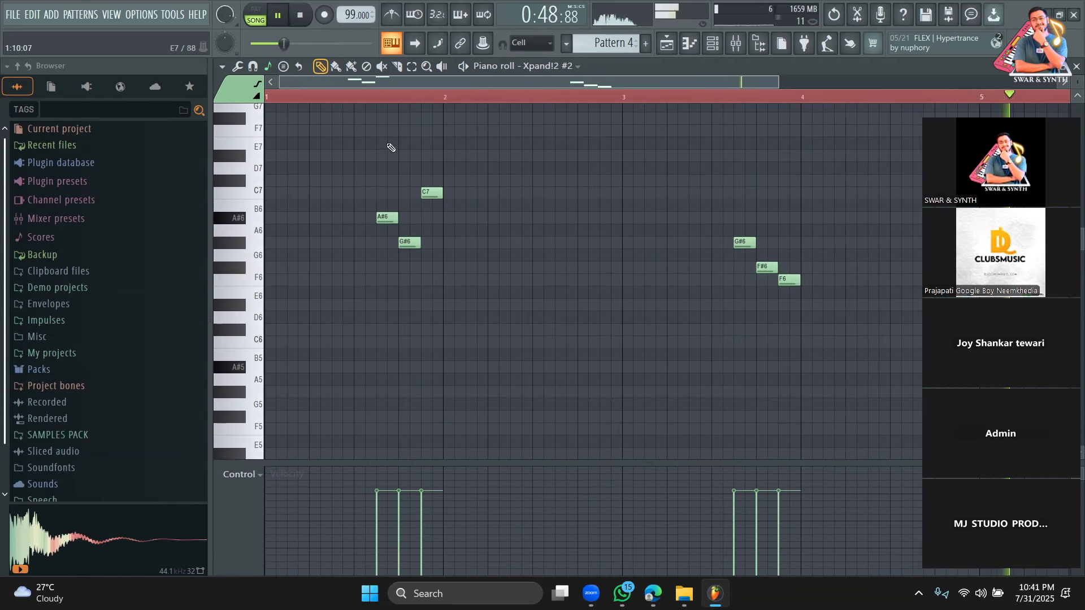
click(782, 81)
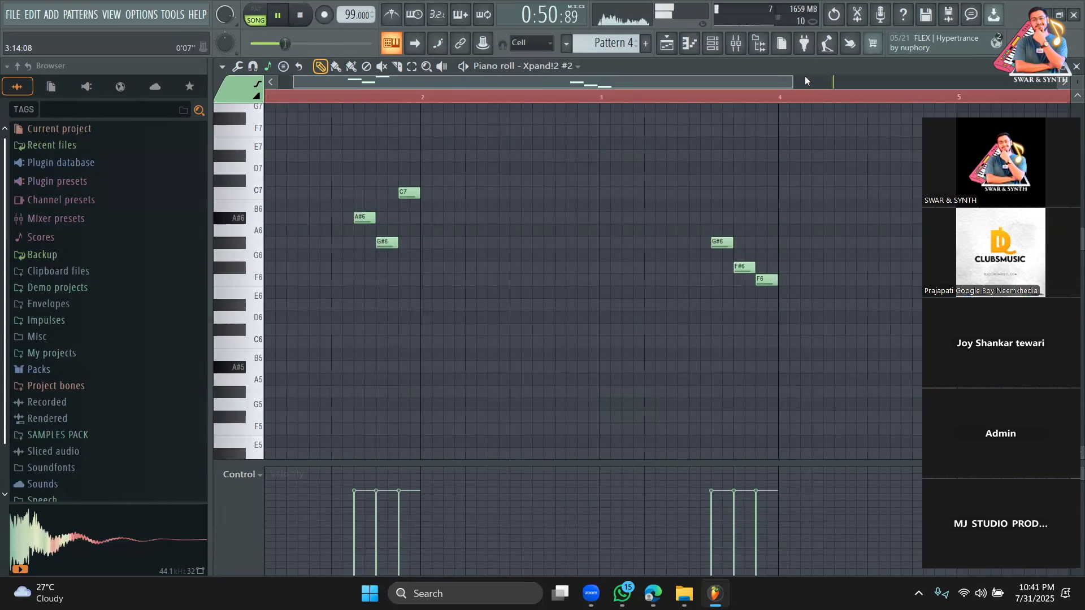
drag(791, 81, 879, 80)
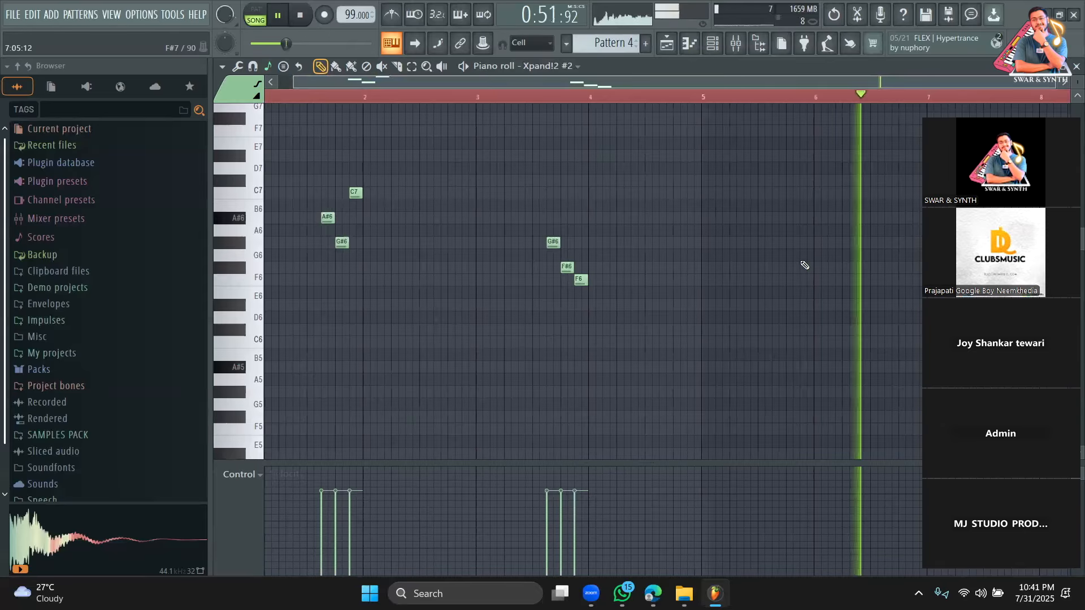
key(space)
key(ctrl+a)
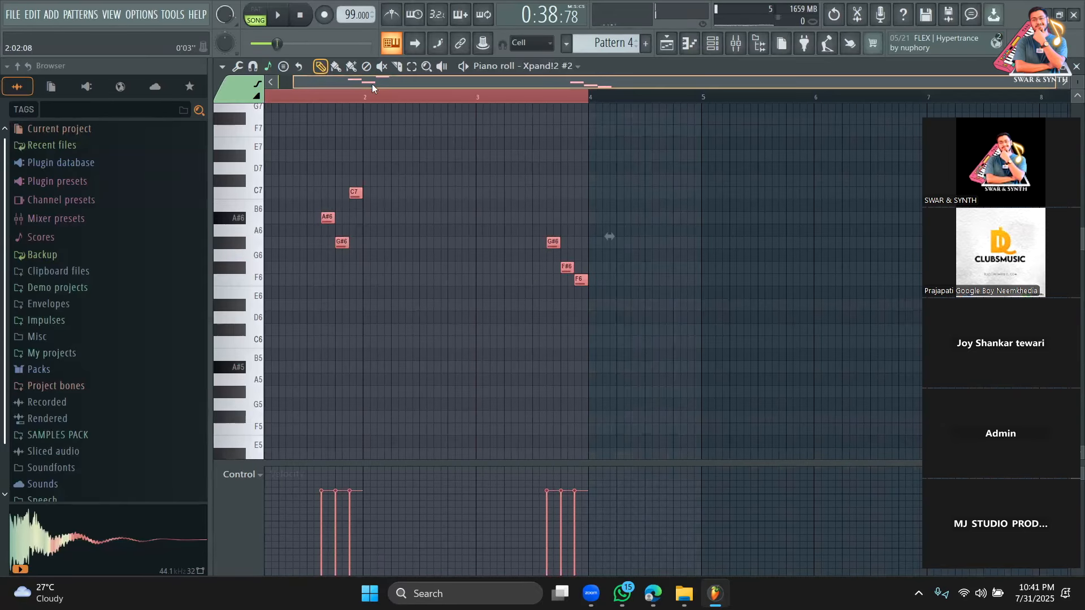
drag(344, 217, 793, 219)
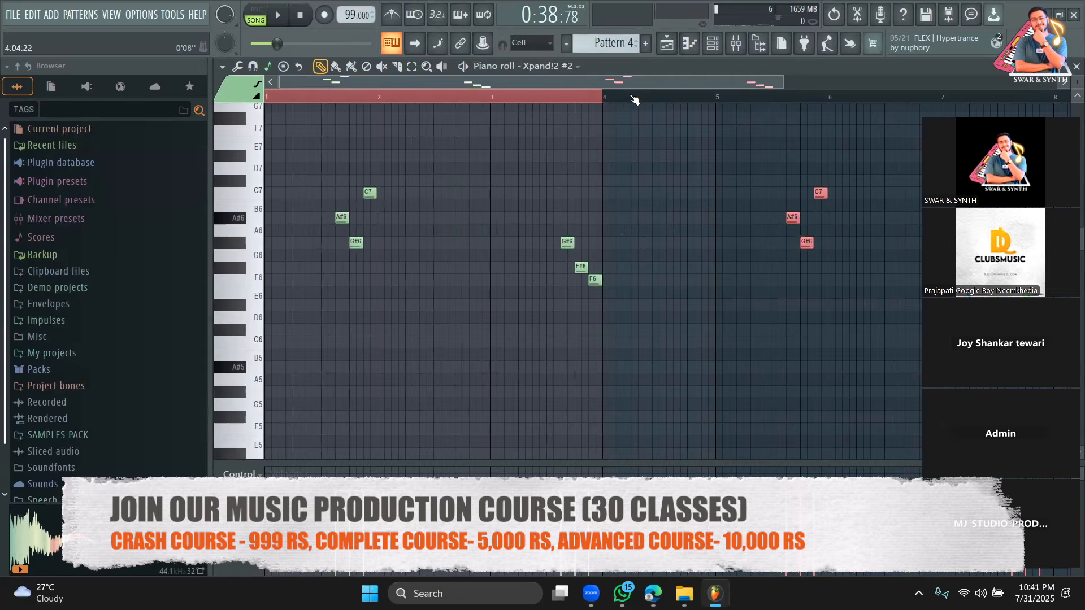
Place Pattern 4 clips on Track 5 at bars 25 and 33, trim the last to the vocals' end, and play the section
key(space)
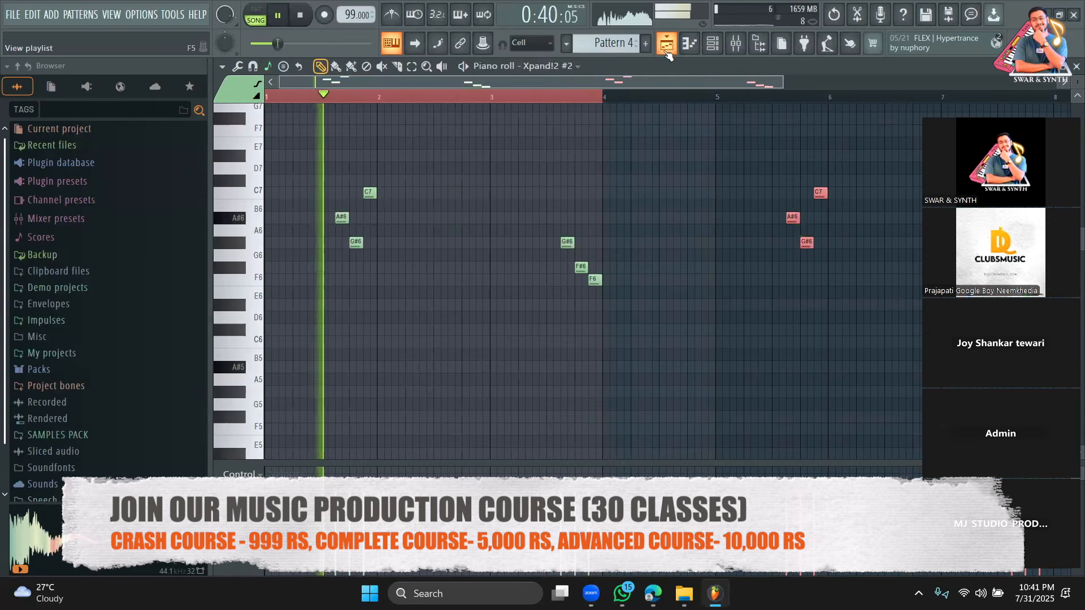
key(F5)
click(531, 284)
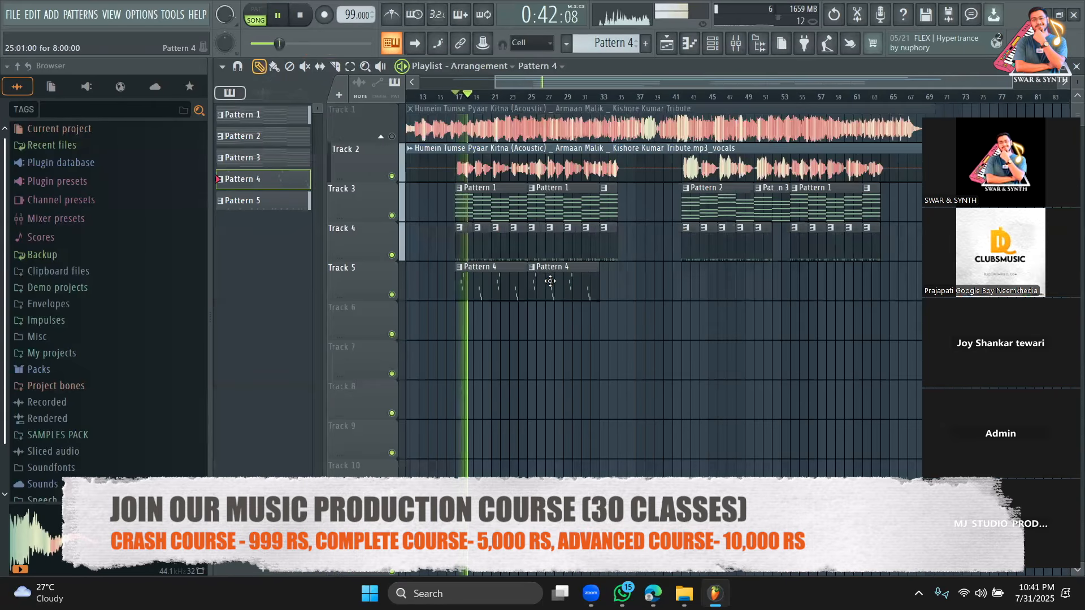
click(610, 286)
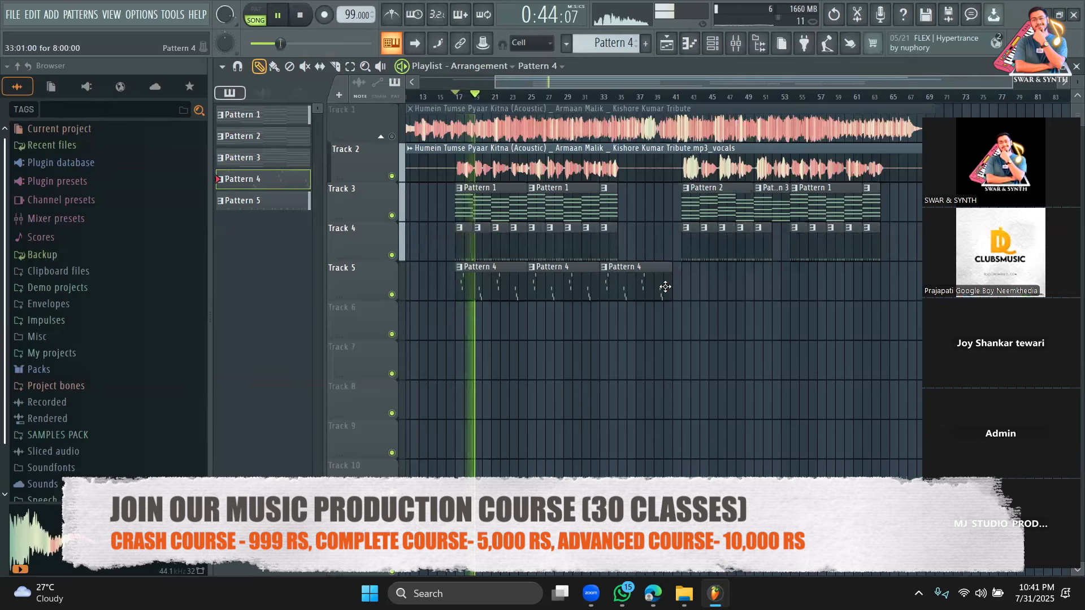
mouse_move(605, 290)
mouse_down()
mouse_move(658, 294)
mouse_move(602, 290)
mouse_up()
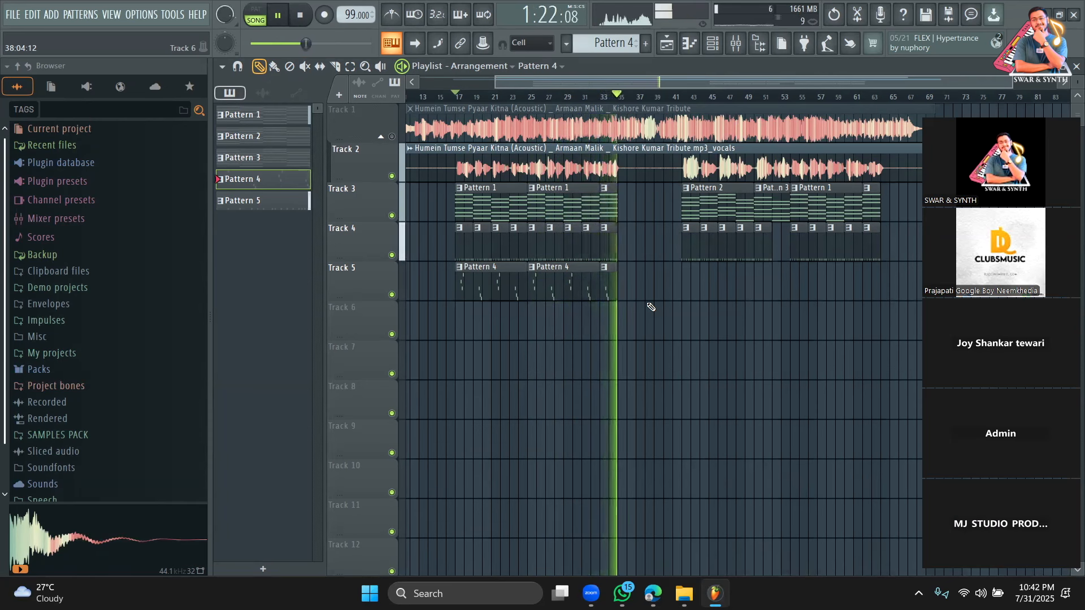
key(space)
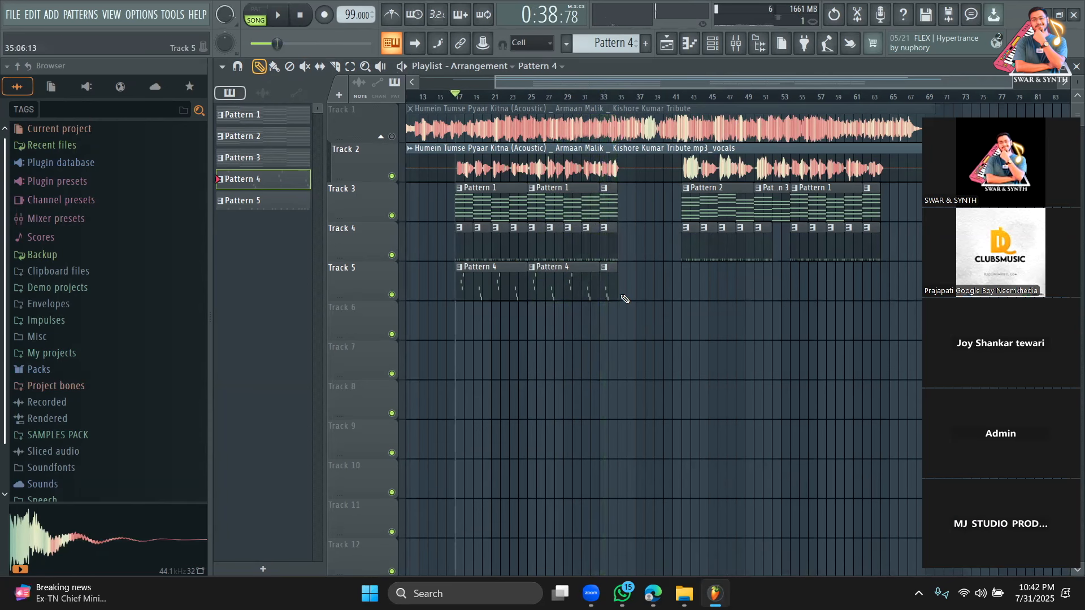
Copy the Xpand!2 chord notes from Pattern 1 and switch to the empty Pattern 7
click(711, 54)
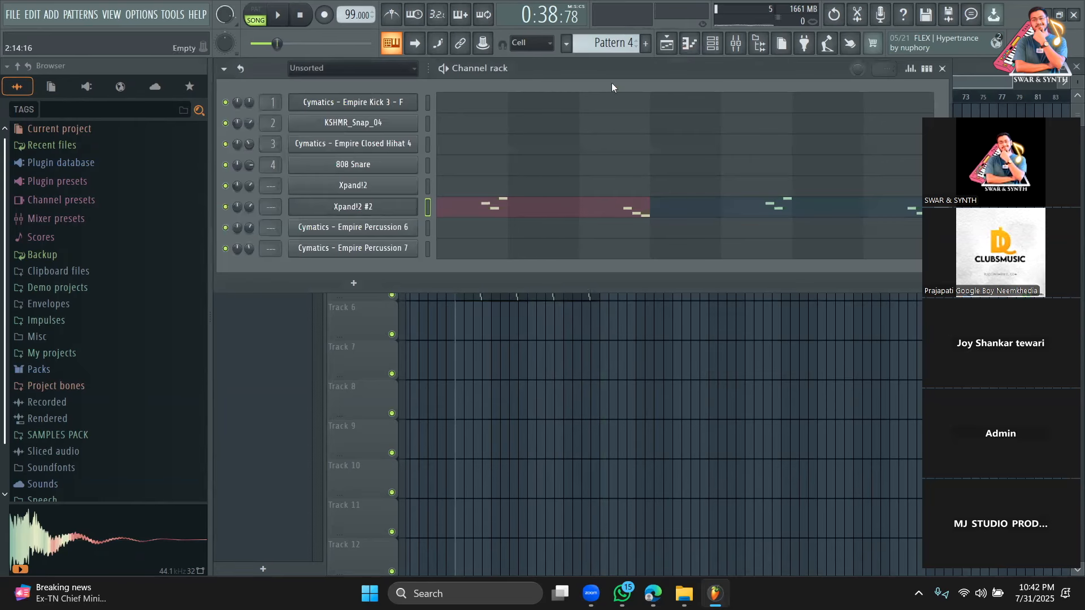
scroll(614, 44, up, 3)
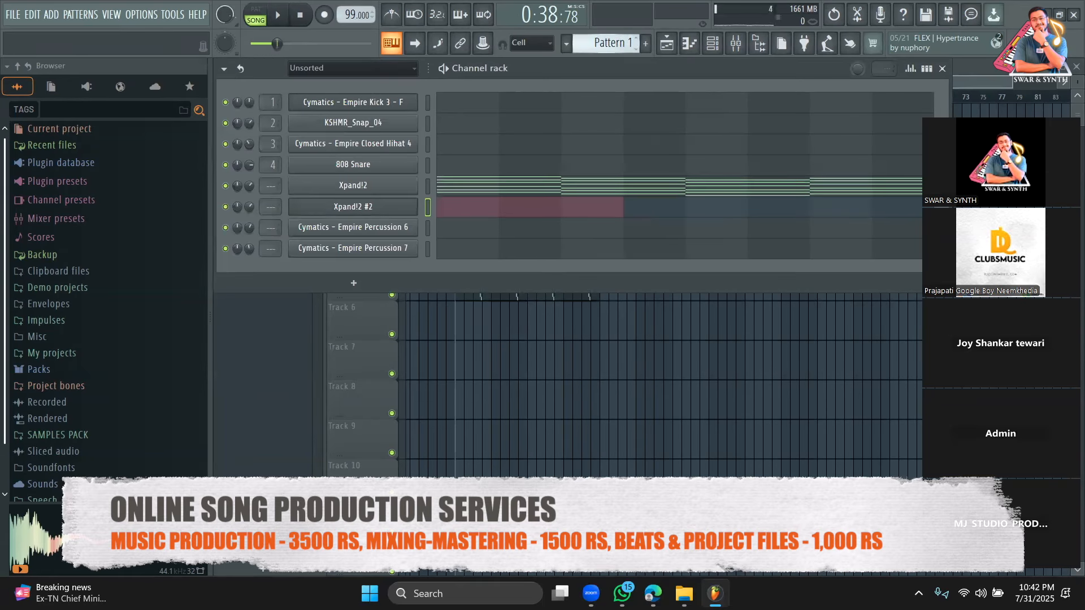
right_click(403, 191)
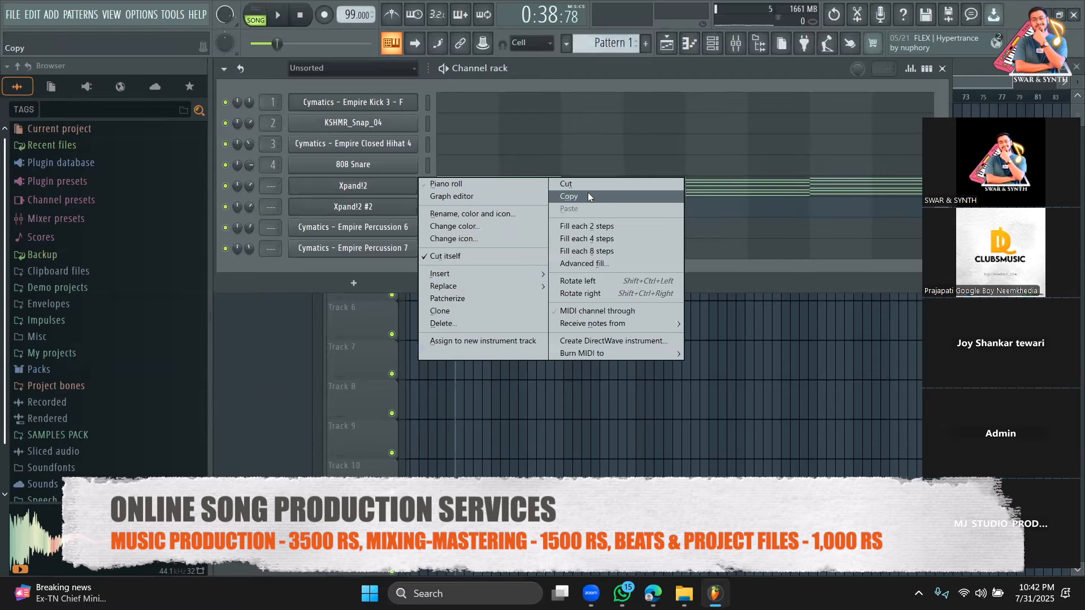
click(585, 192)
scroll(609, 43, down, 6)
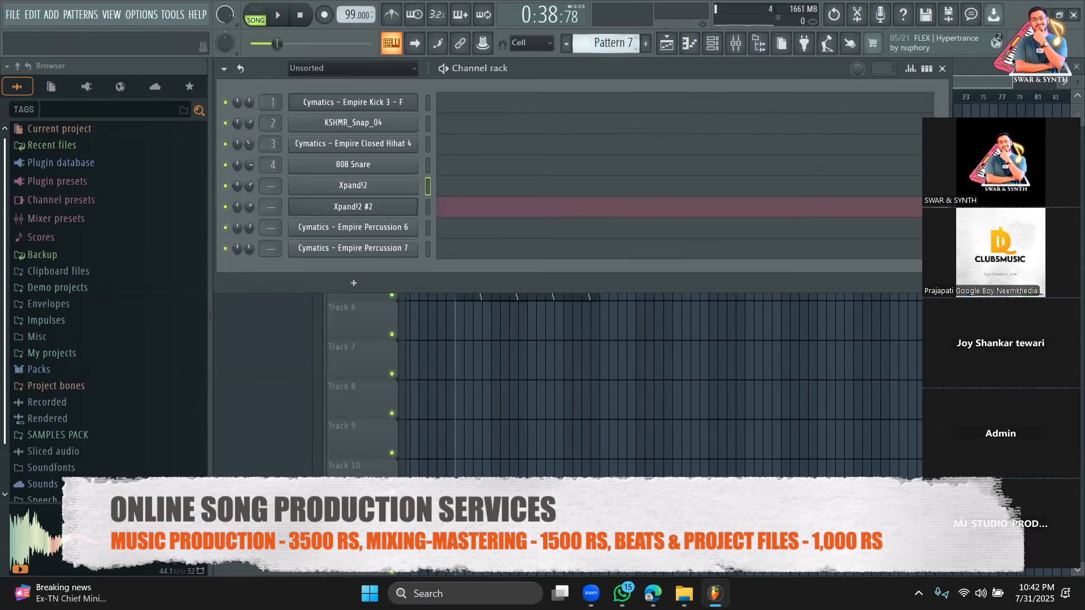
Clone the Xpand!2 #2 channel and paste the copied chords into the clone
right_click(408, 207)
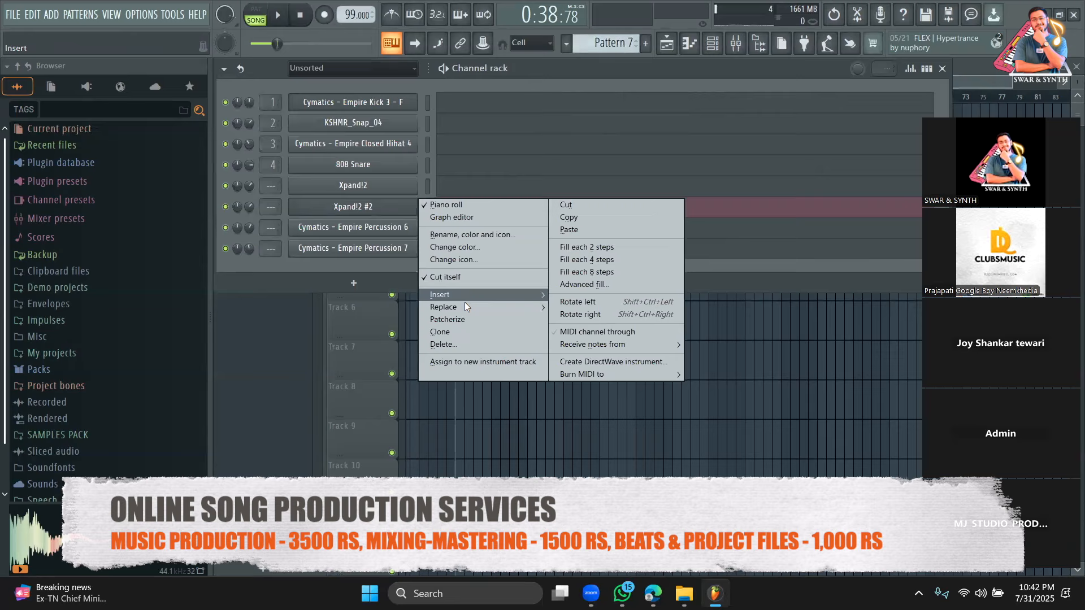
click(459, 332)
right_click(366, 228)
click(565, 226)
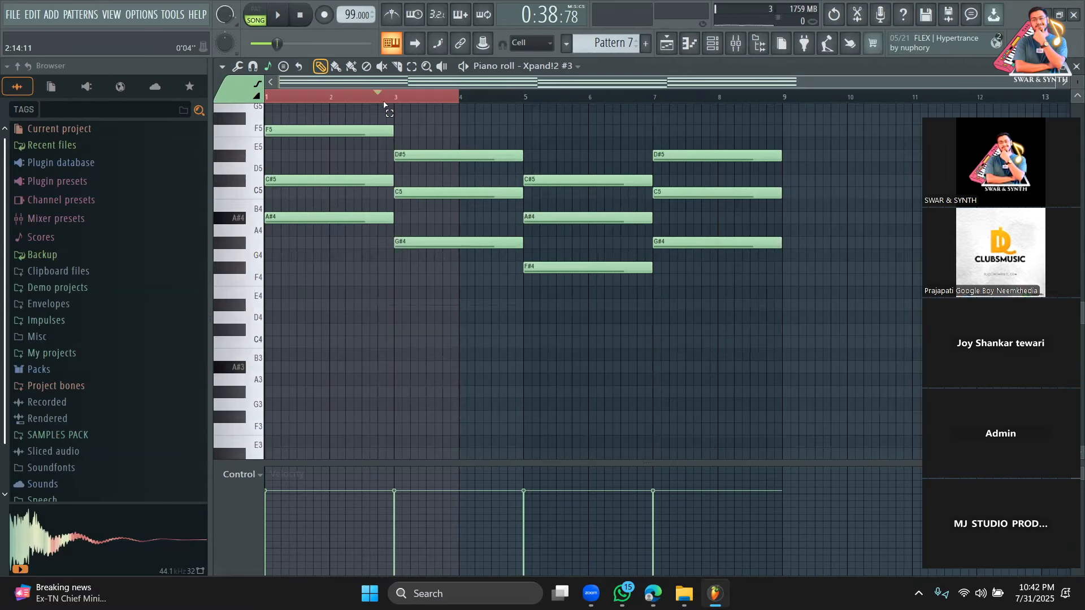
Shorten all the Xpand!2 #3 chord notes in Pattern 7 to four steps each
click(383, 104)
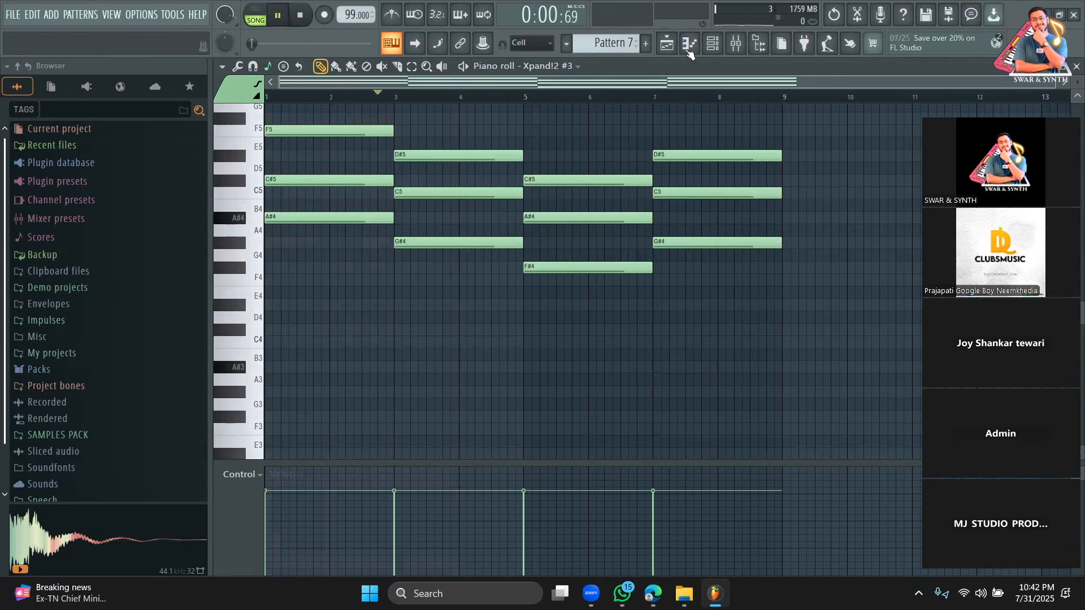
key(ctrl+a)
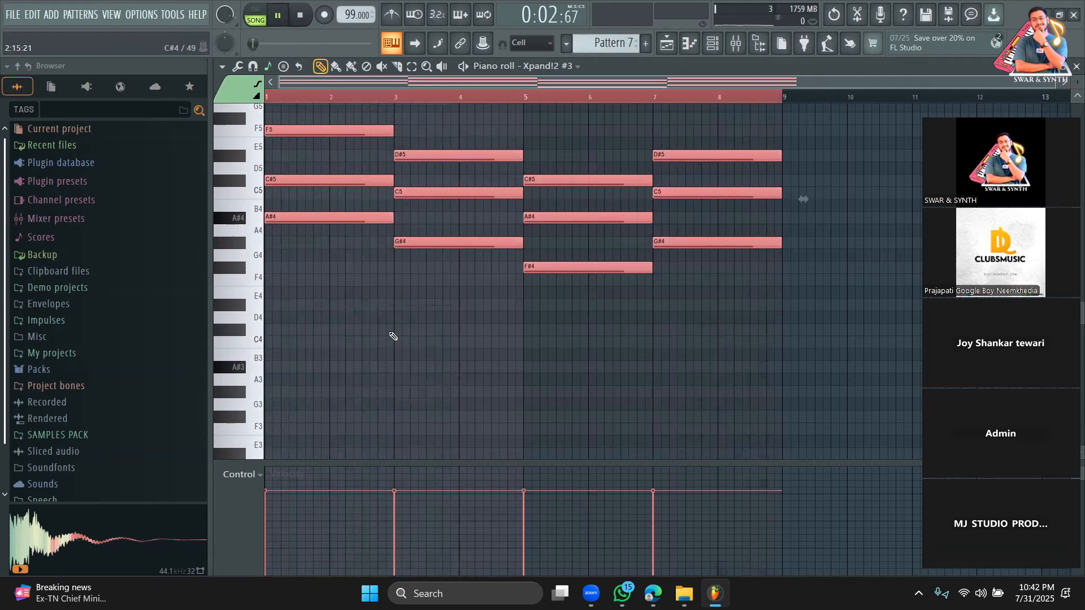
scroll(391, 337, up, 2)
drag(392, 208, 280, 210)
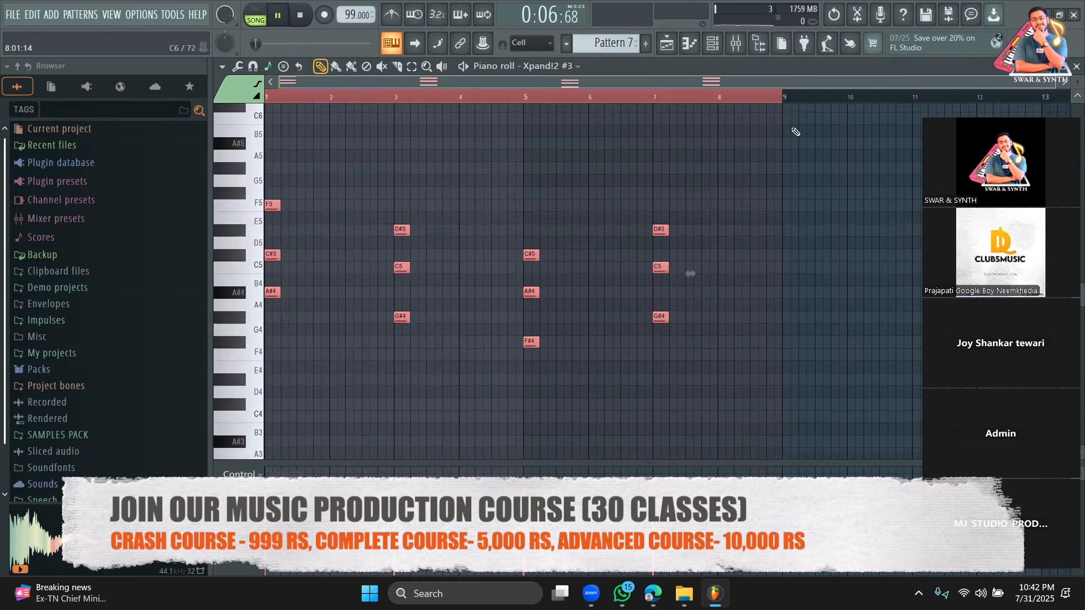
drag(1063, 88, 902, 101)
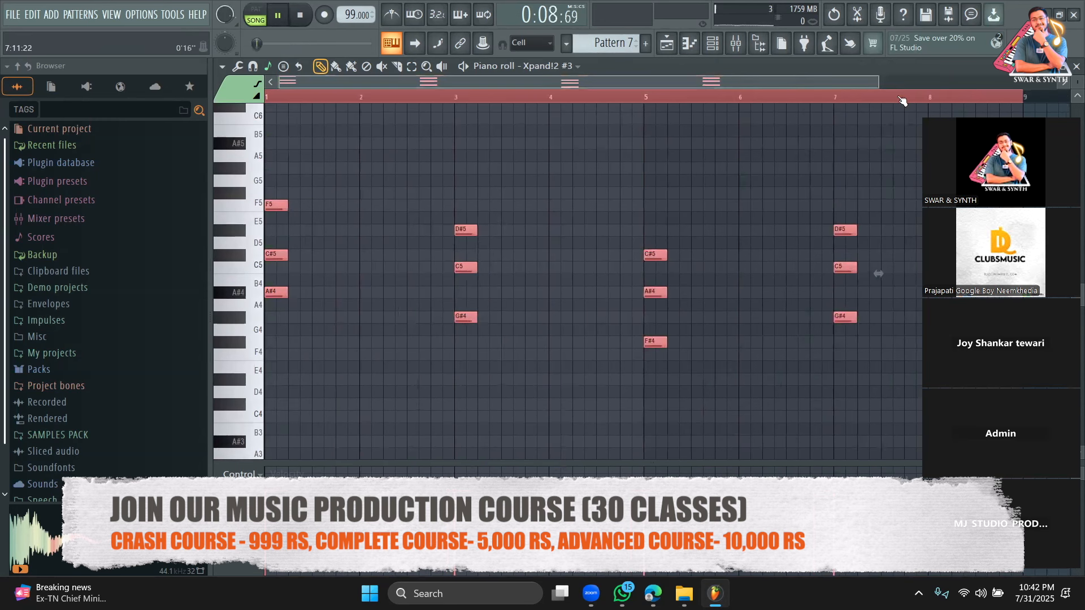
click(713, 45)
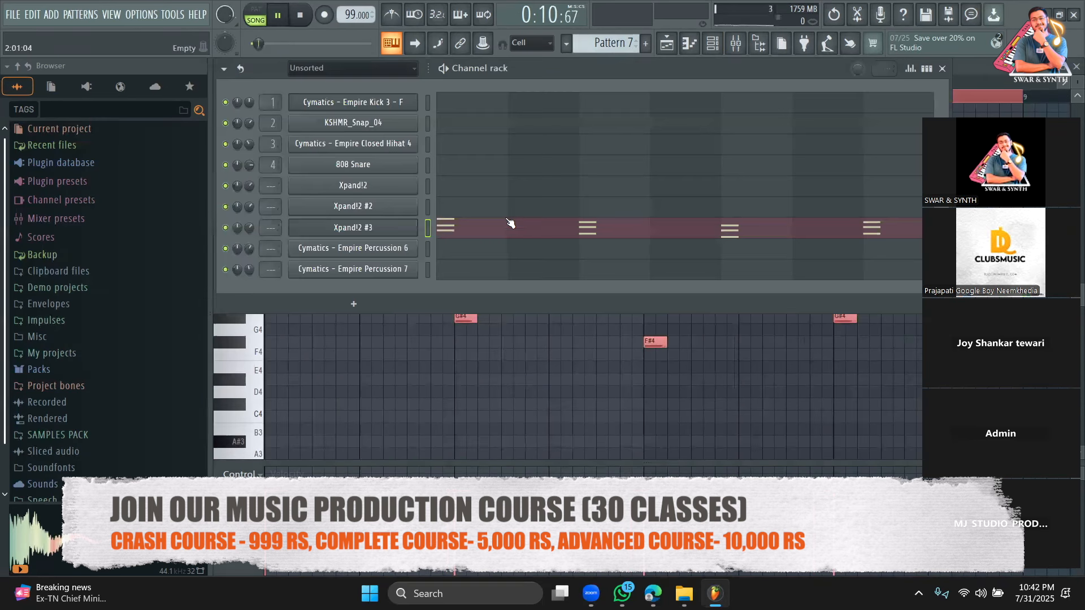
click(480, 234)
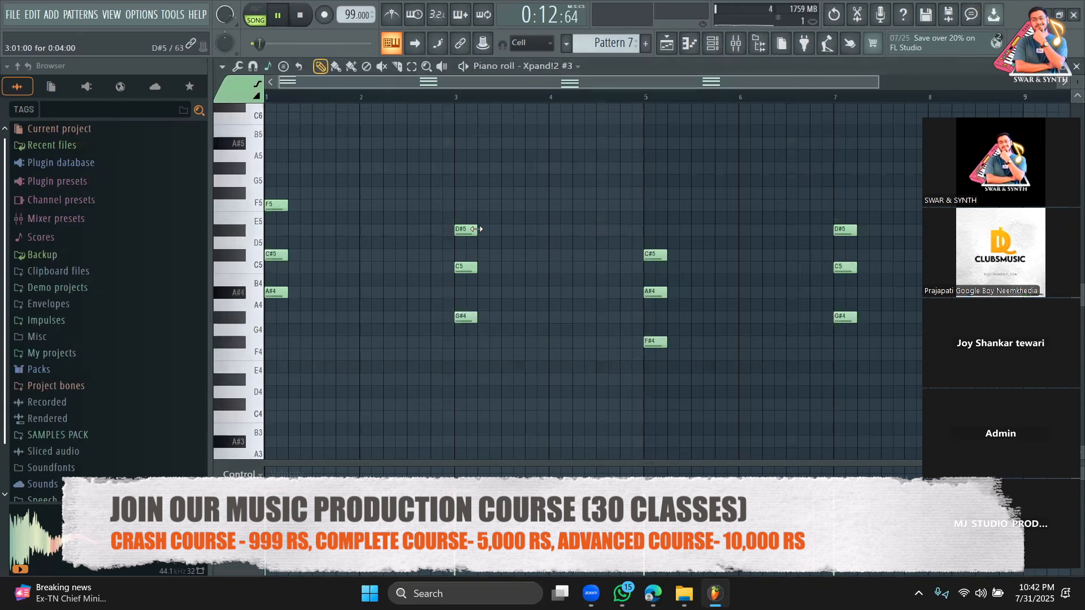
Duplicate all the Xpand!2 #3 chords two beats later and place Pattern 7 on Track 6 at bar 17
key(ctrl+a)
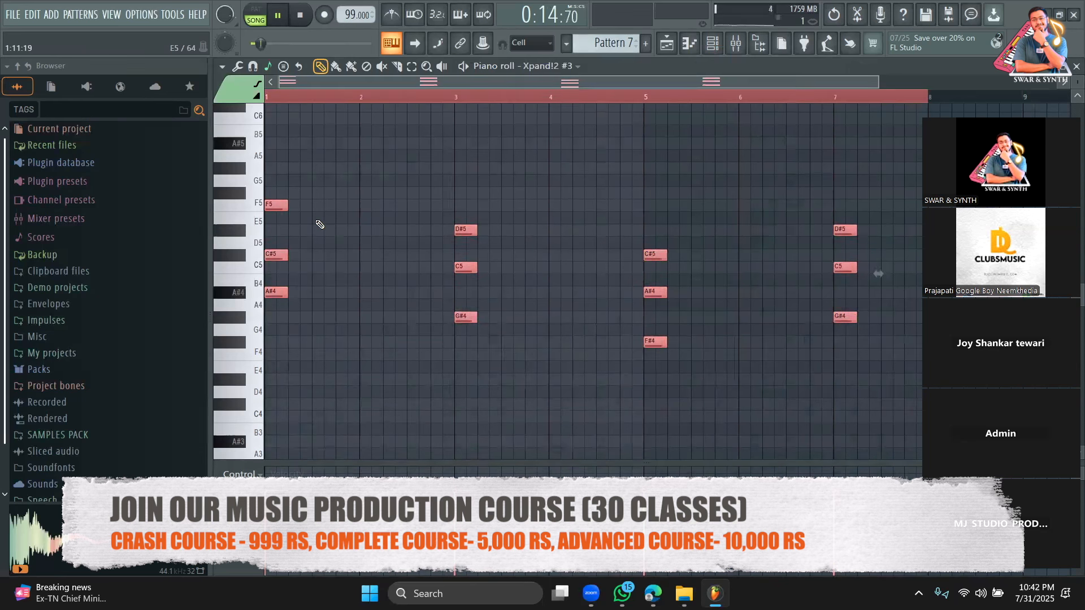
drag(286, 209, 326, 209)
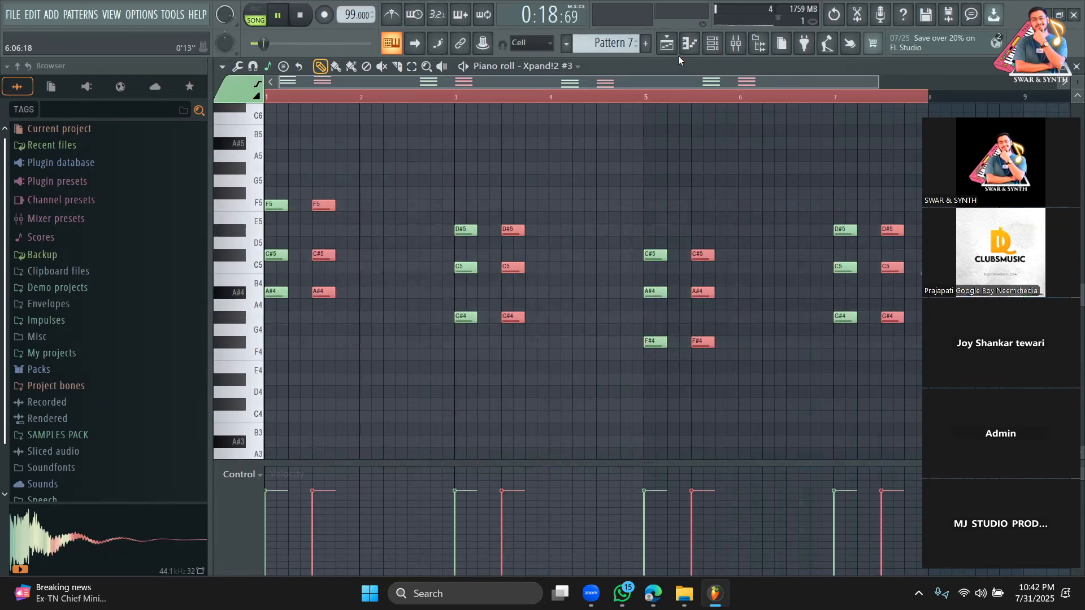
click(666, 44)
click(492, 336)
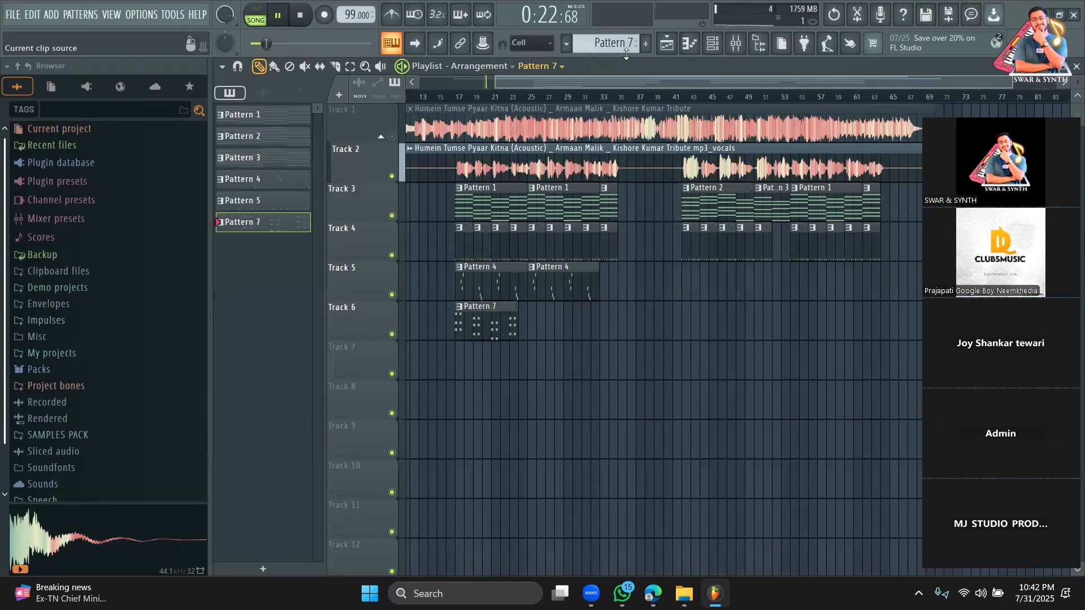
Load the Strings preset "+23 Solo Violin" in Xpand!2 #3 and move the plugin window aside
click(715, 46)
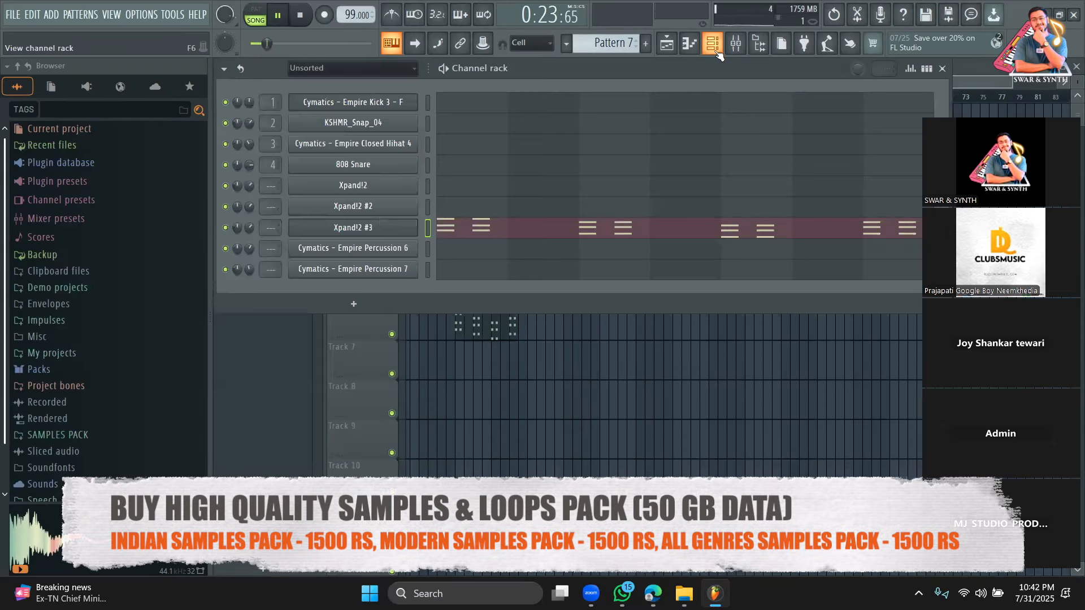
click(385, 228)
click(527, 466)
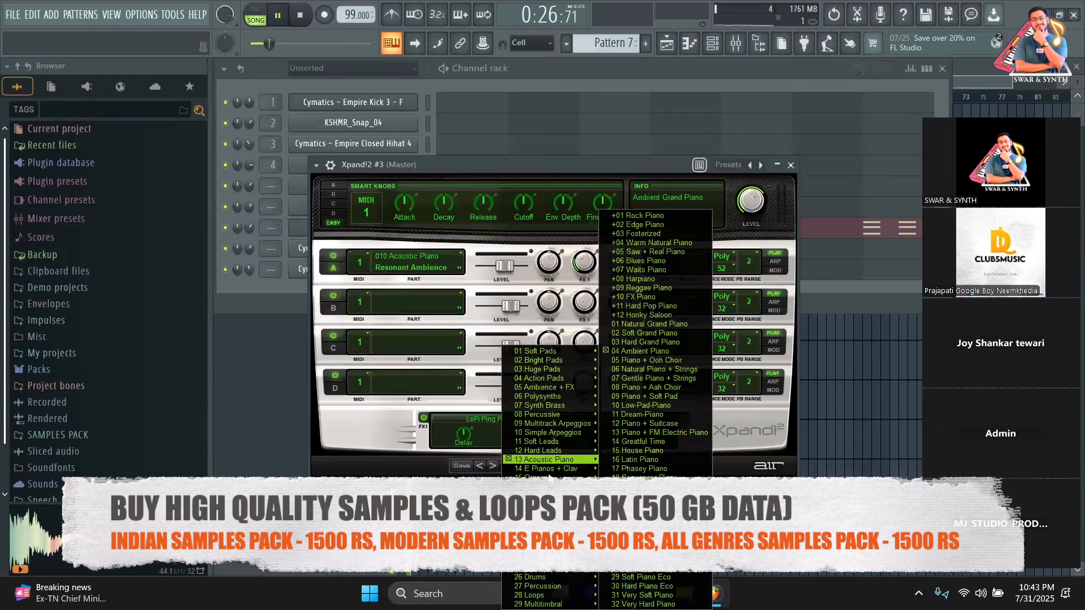
mouse_move(539, 491)
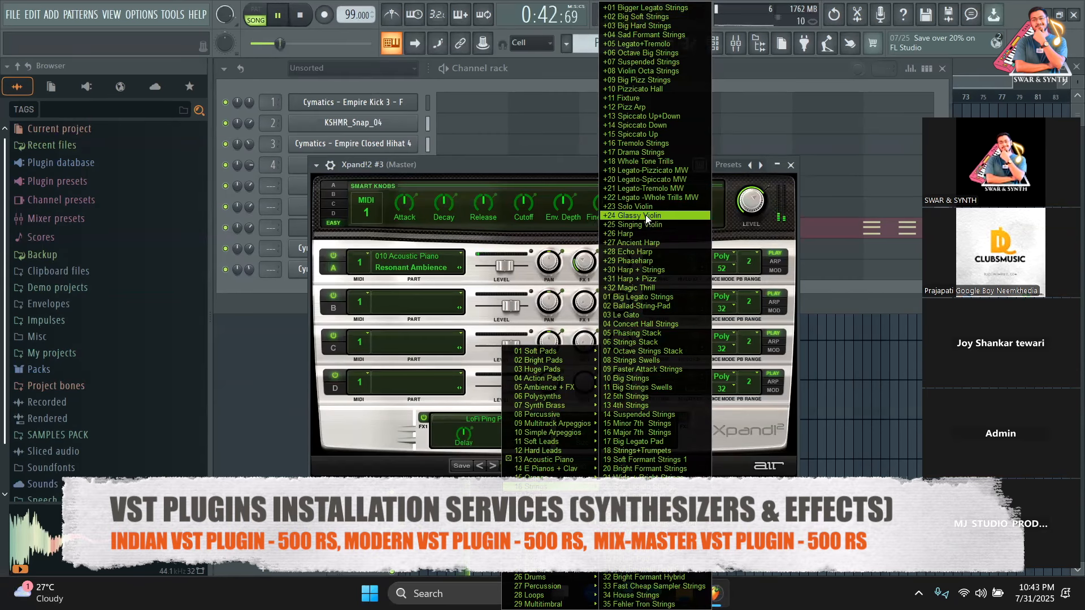
click(645, 207)
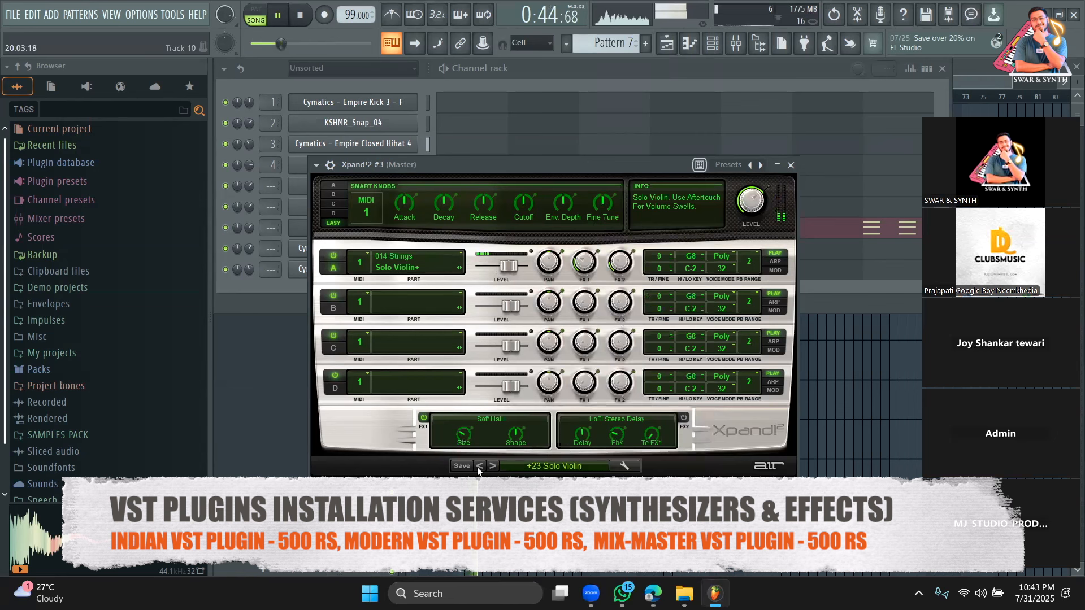
drag(416, 164, 434, 166)
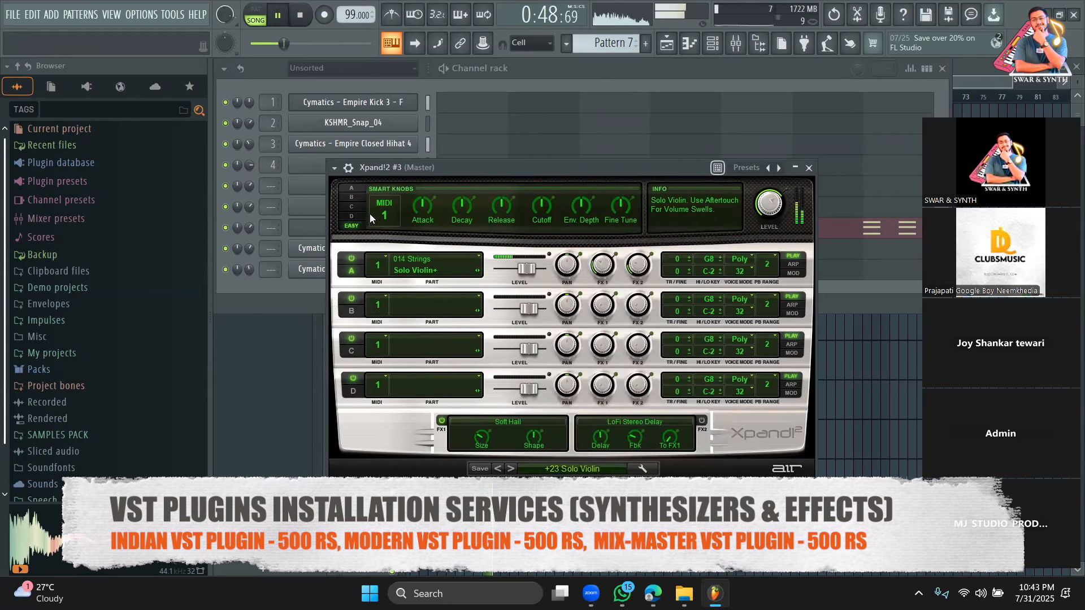
click(354, 171)
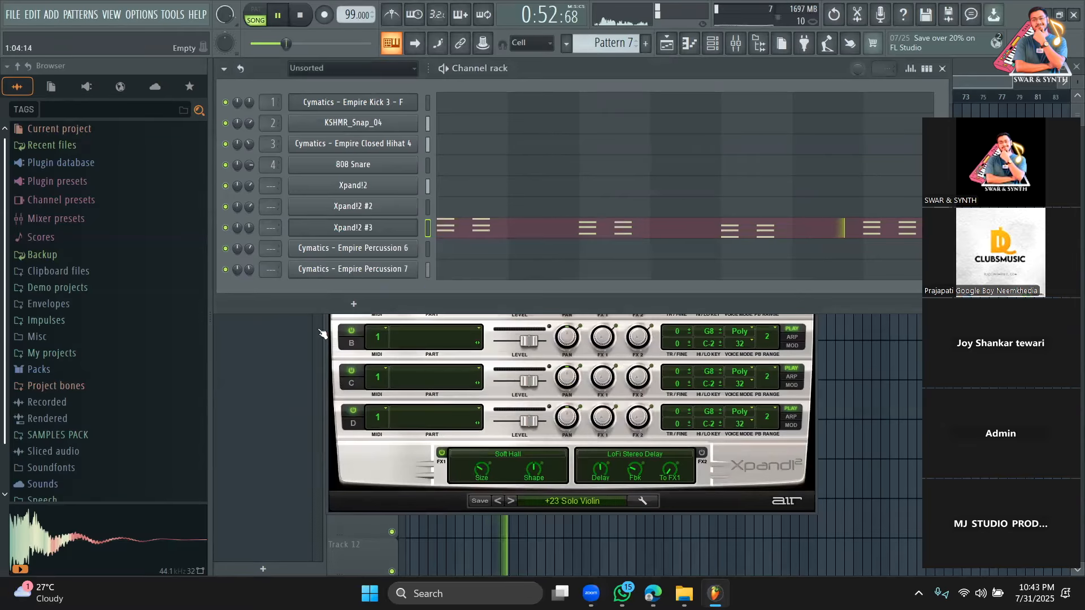
Stop playback and delete the repeated chords from Pattern 7, keeping only the chords at bars 1, 3, 5 and 7
click(269, 404)
key(space)
double_click(479, 317)
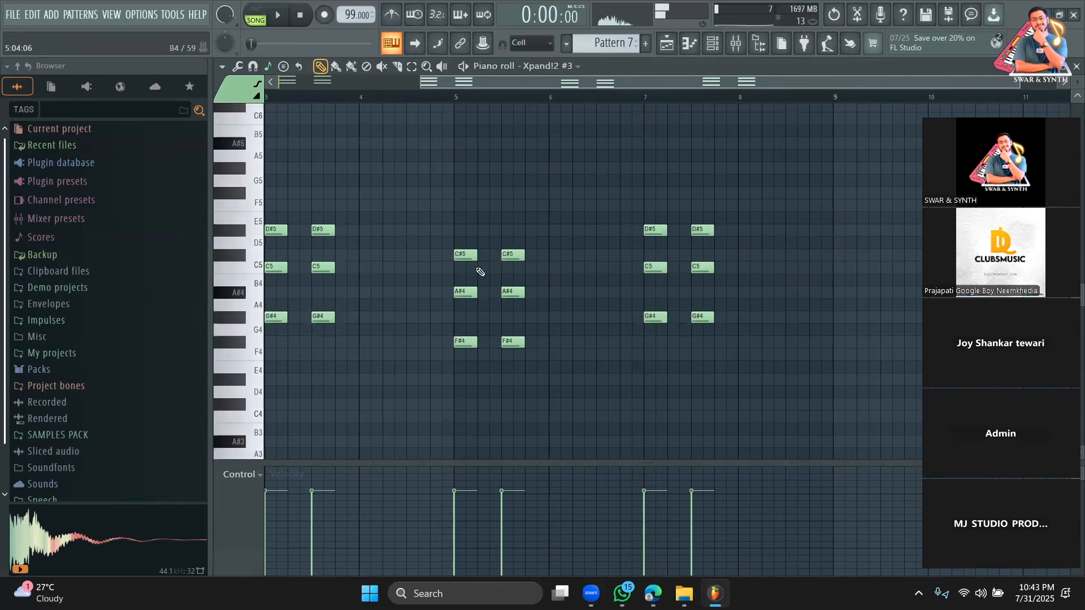
drag(619, 85, 307, 85)
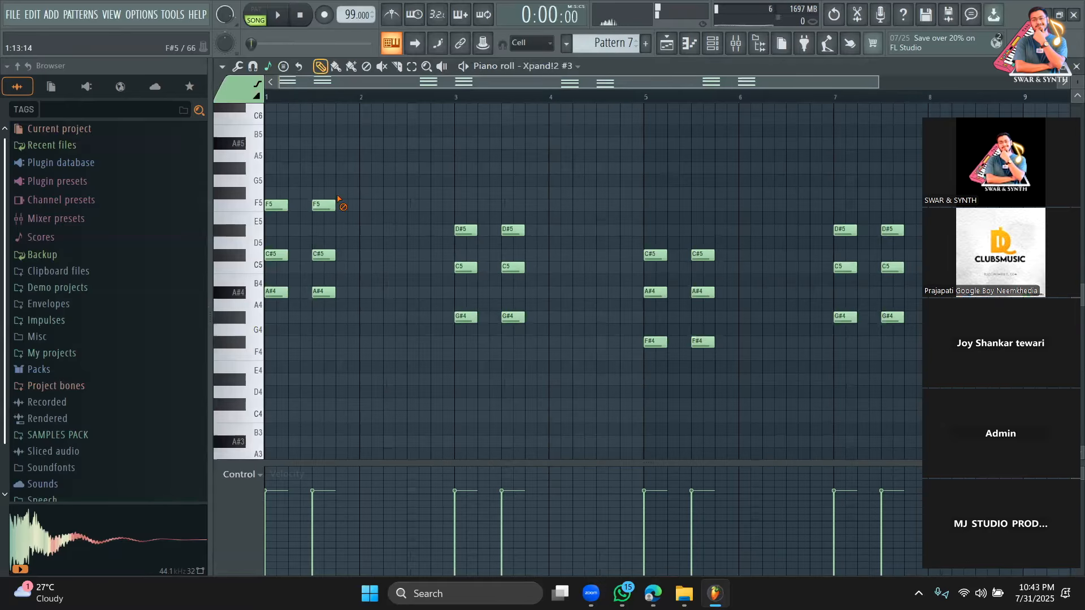
right_click(513, 229)
right_click(513, 266)
right_click(513, 317)
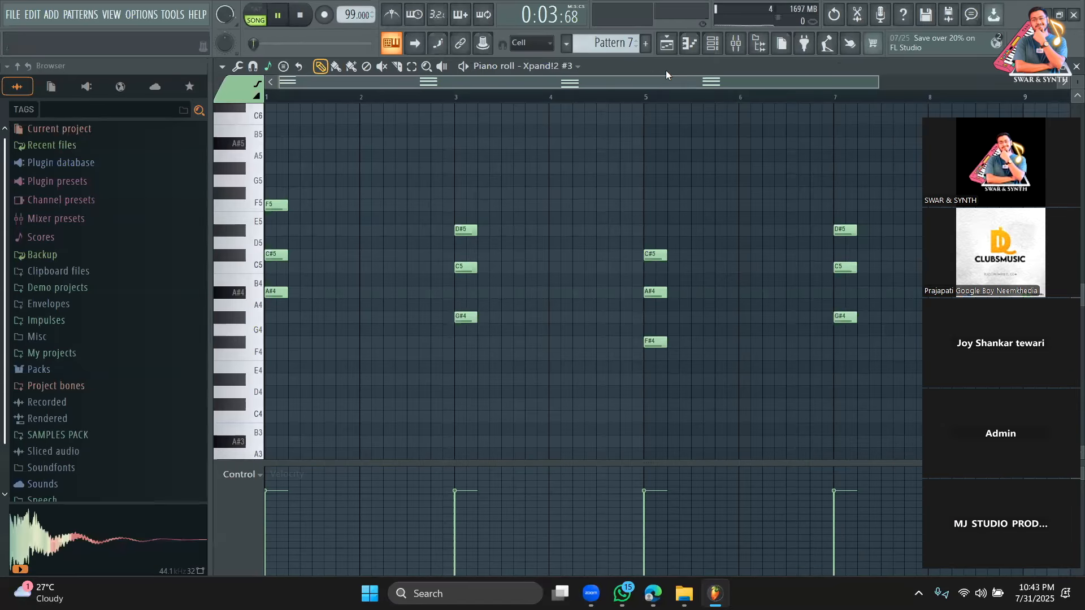
Place Pattern 7 on Track 6 at bar 25, delete its clip at bar 17, and play the section
key(space)
key(F5)
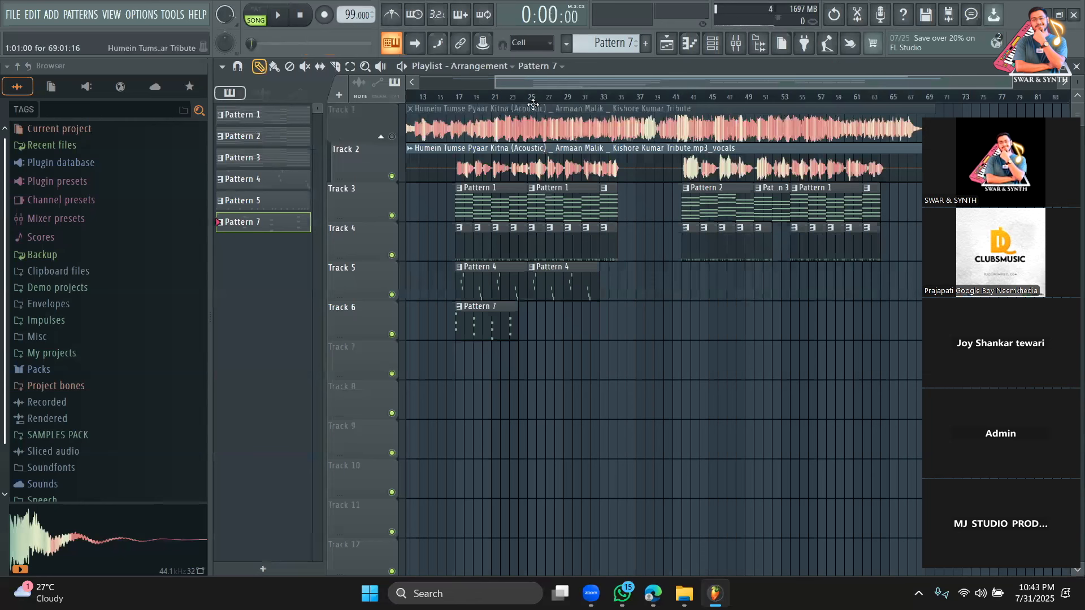
key(space)
drag(543, 314, 533, 325)
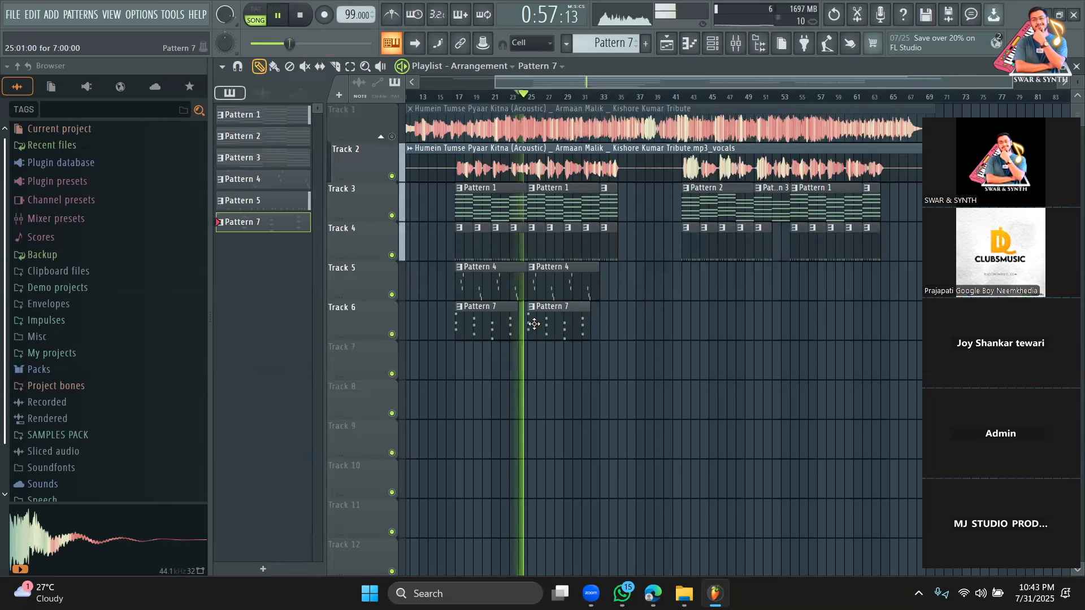
right_click(469, 330)
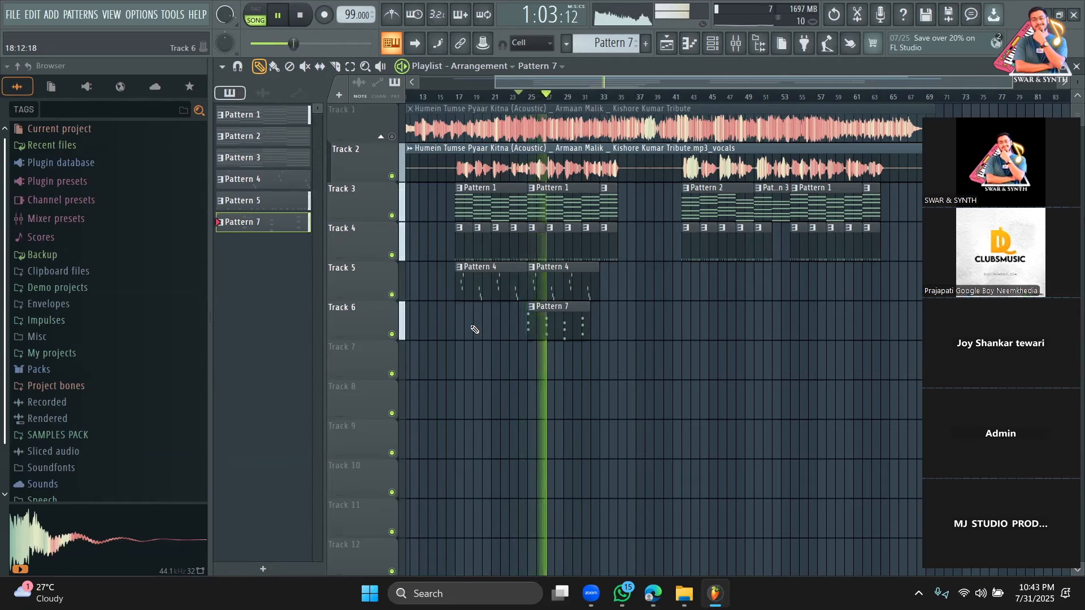
key(space)
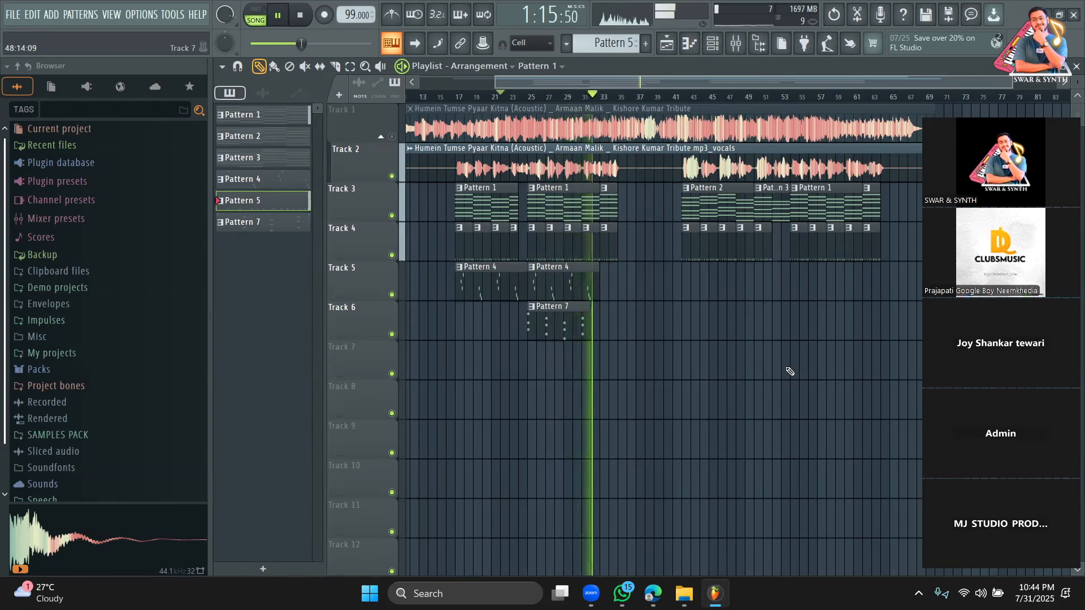
Add another Pattern 7 clip on Track 6 at bar 33 and trim it to the vocals' end
click(602, 332)
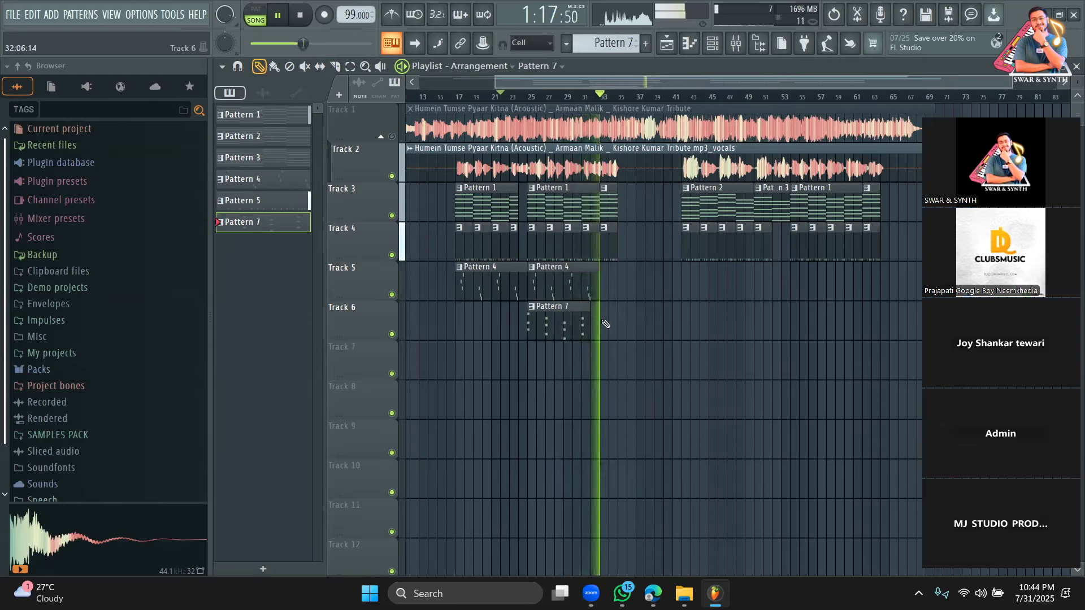
drag(661, 322, 611, 328)
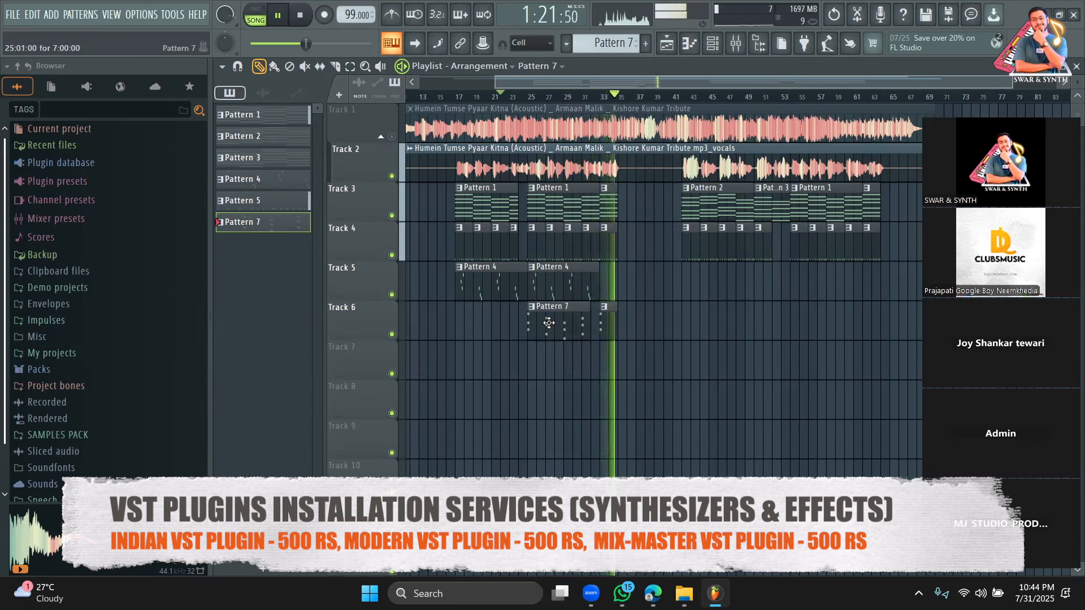
key(space)
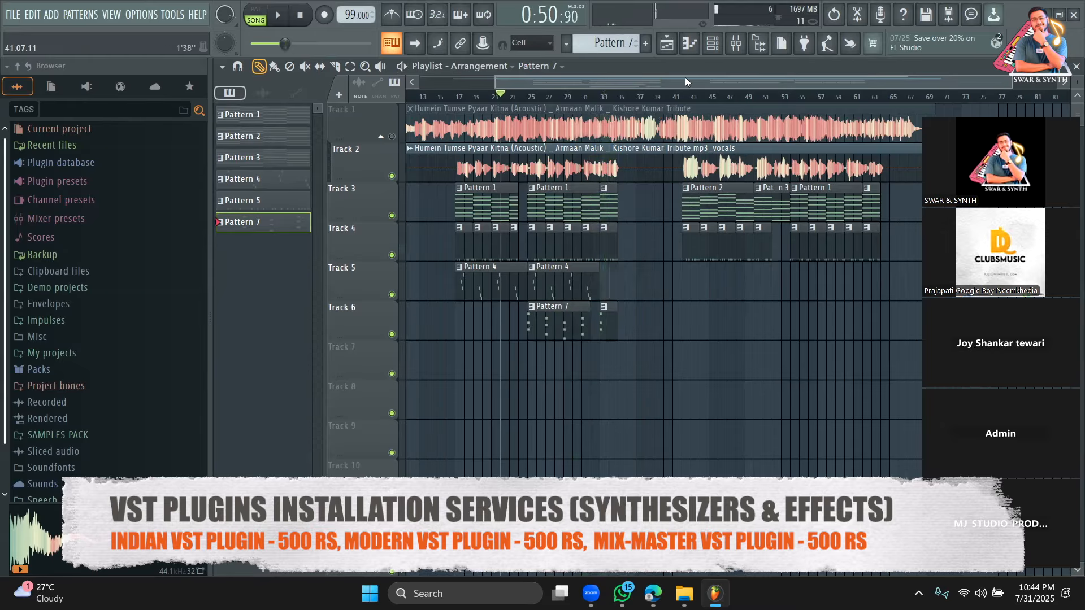
Switch to the empty Pattern 8 and add a BooBass instrument channel
click(720, 45)
scroll(600, 48, down, 1)
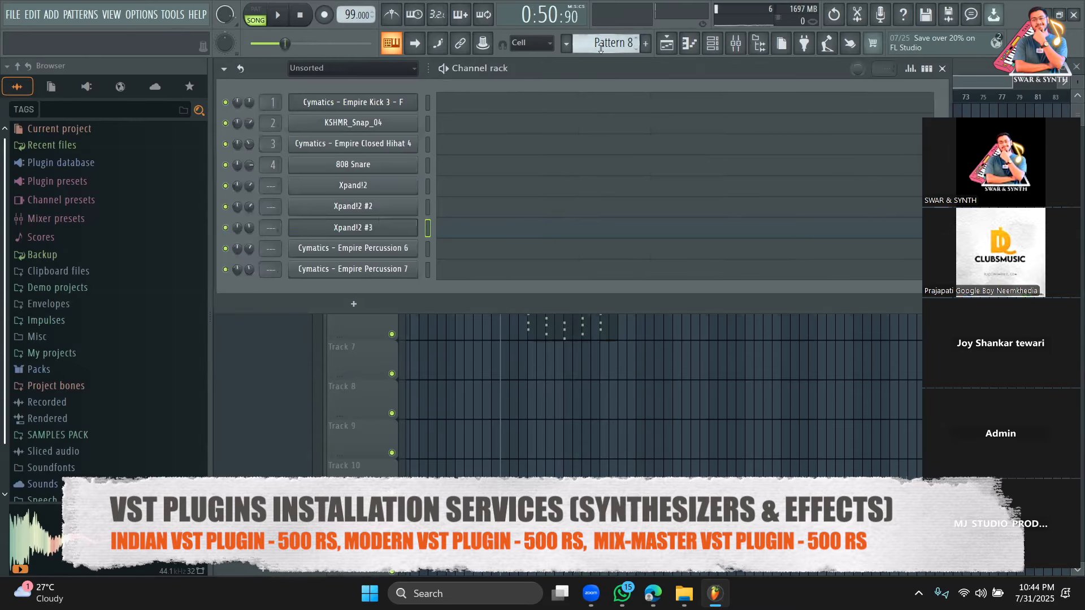
click(373, 303)
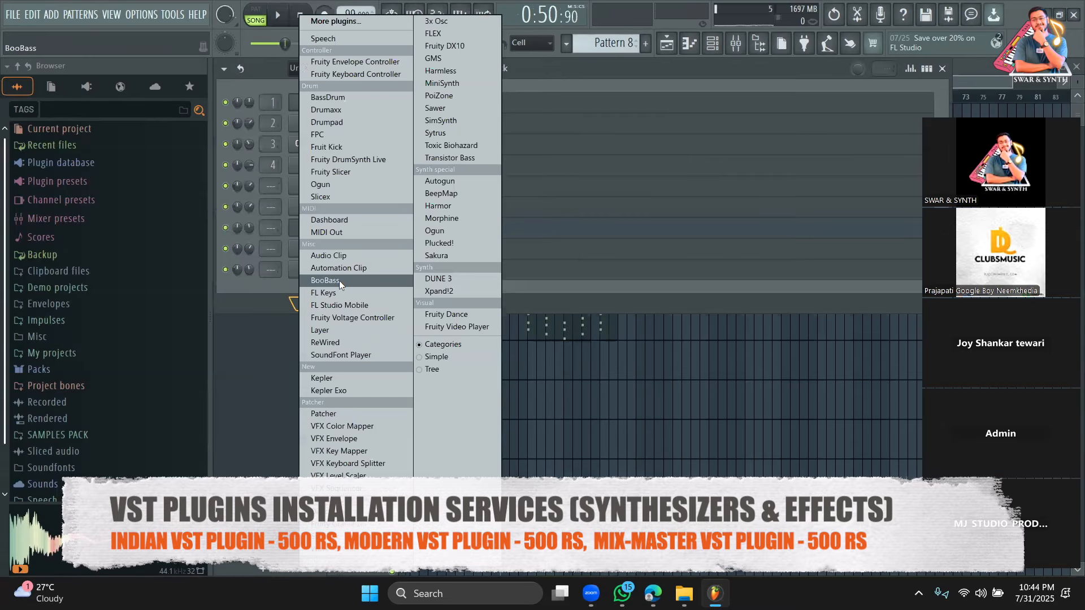
click(339, 280)
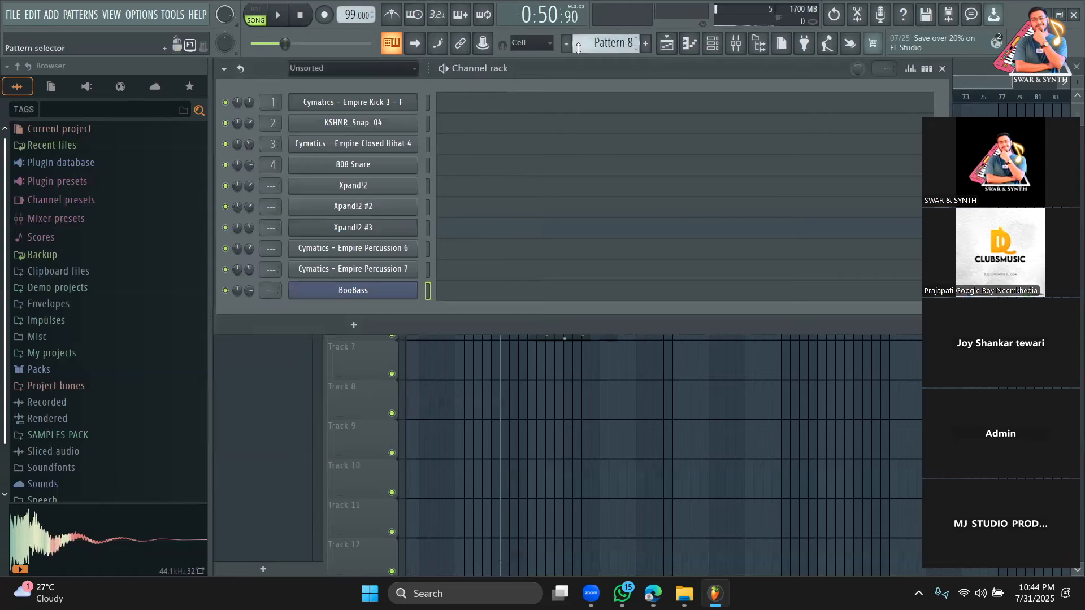
Draw two-bar BooBass notes A#3, F#3, C#4 and G#3 under the chords in Pattern 3
scroll(595, 44, up, 3)
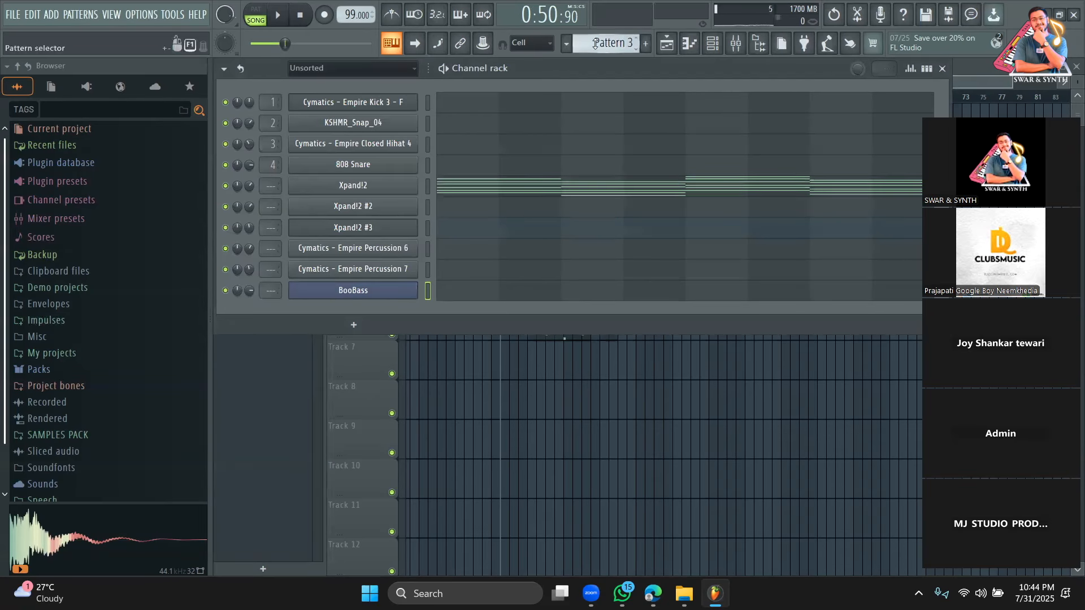
click(468, 289)
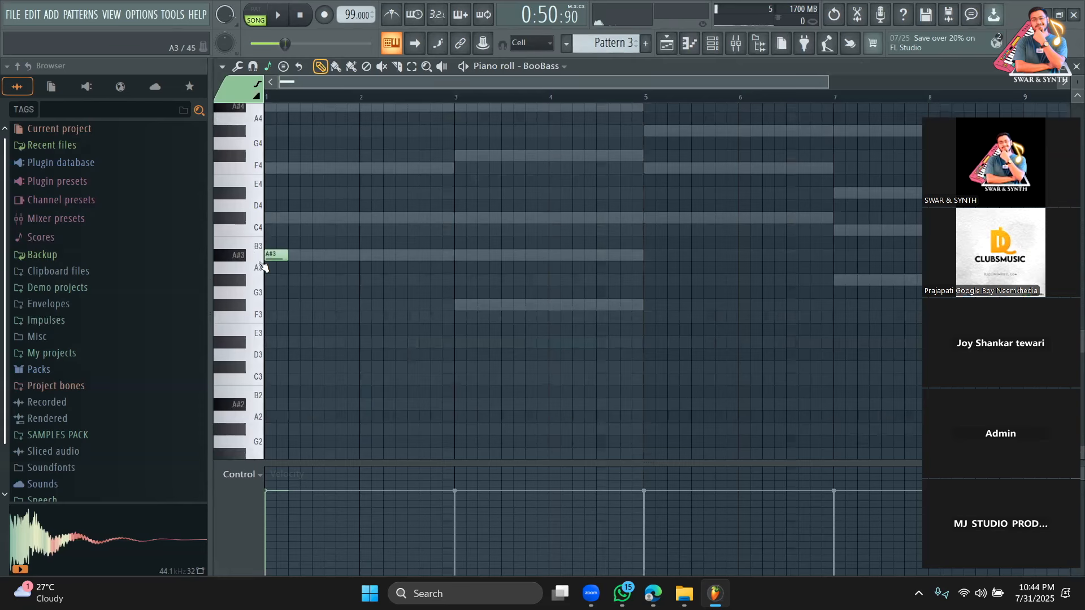
scroll(261, 266, up, 3)
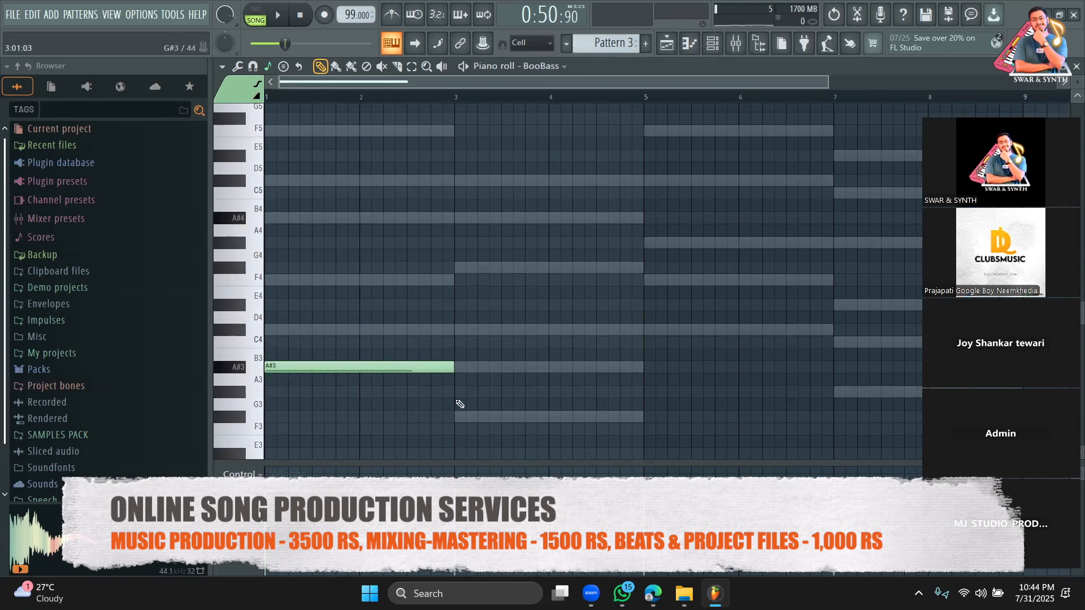
click(456, 417)
click(648, 334)
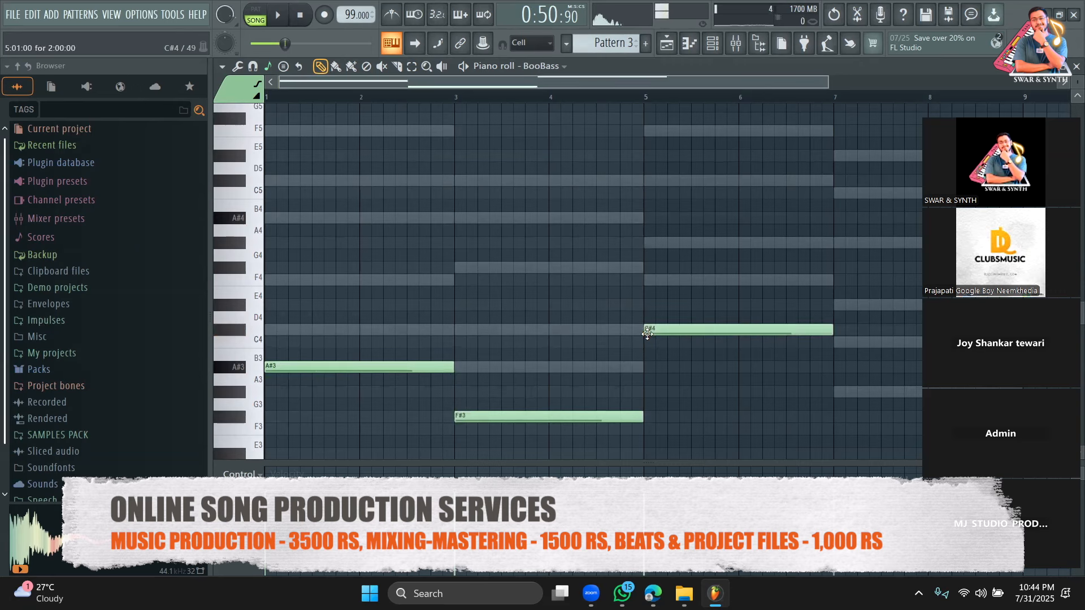
click(841, 392)
Transfer the BooBass notes from Pattern 3 into the empty Pattern 10
click(713, 44)
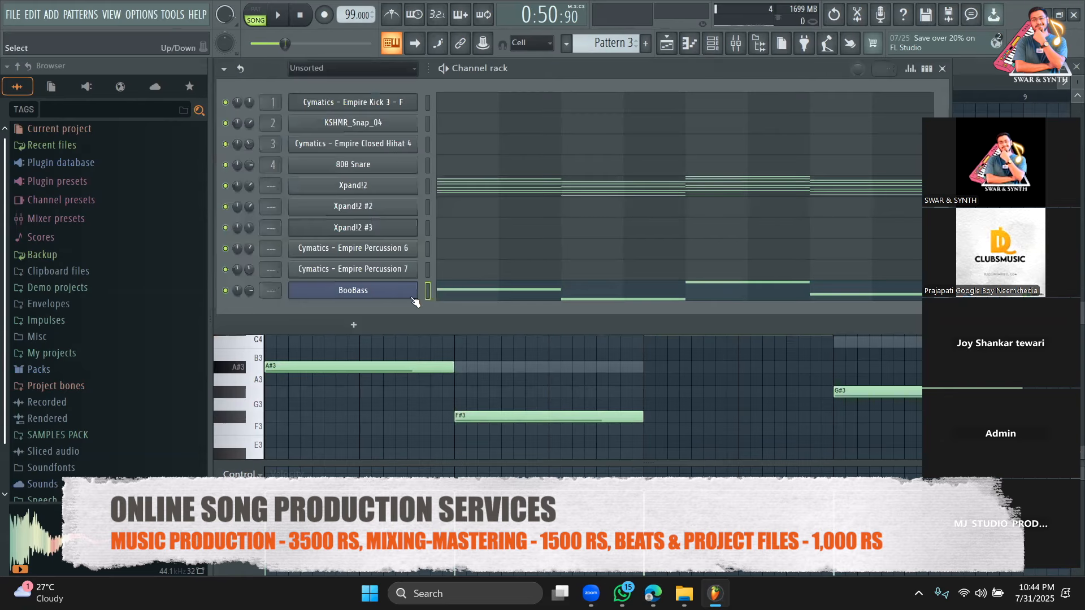
right_click(355, 289)
click(559, 293)
drag(616, 44, 616, 21)
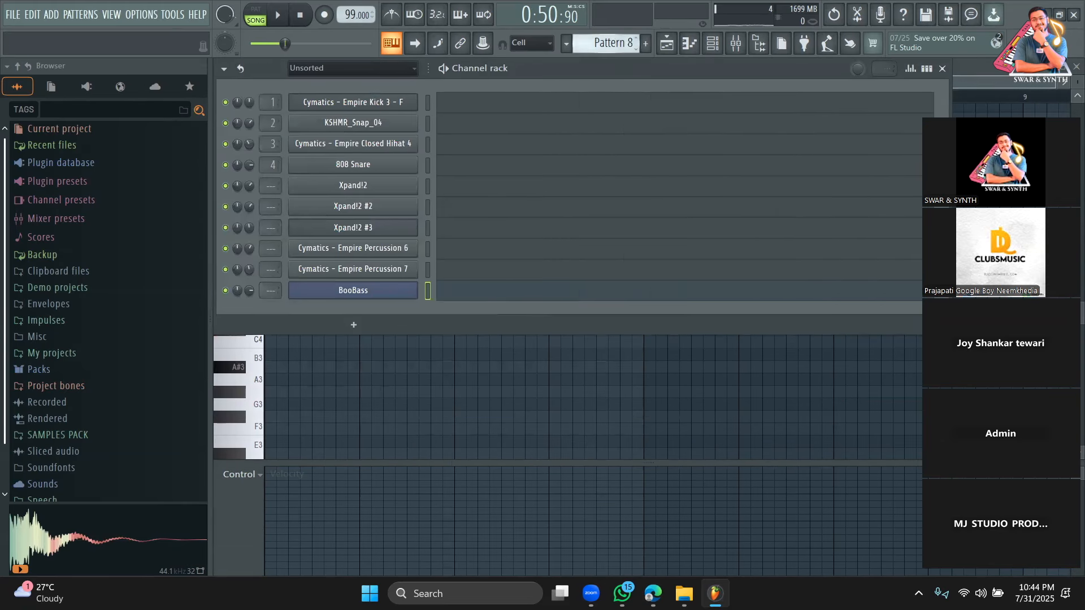
right_click(394, 289)
click(571, 314)
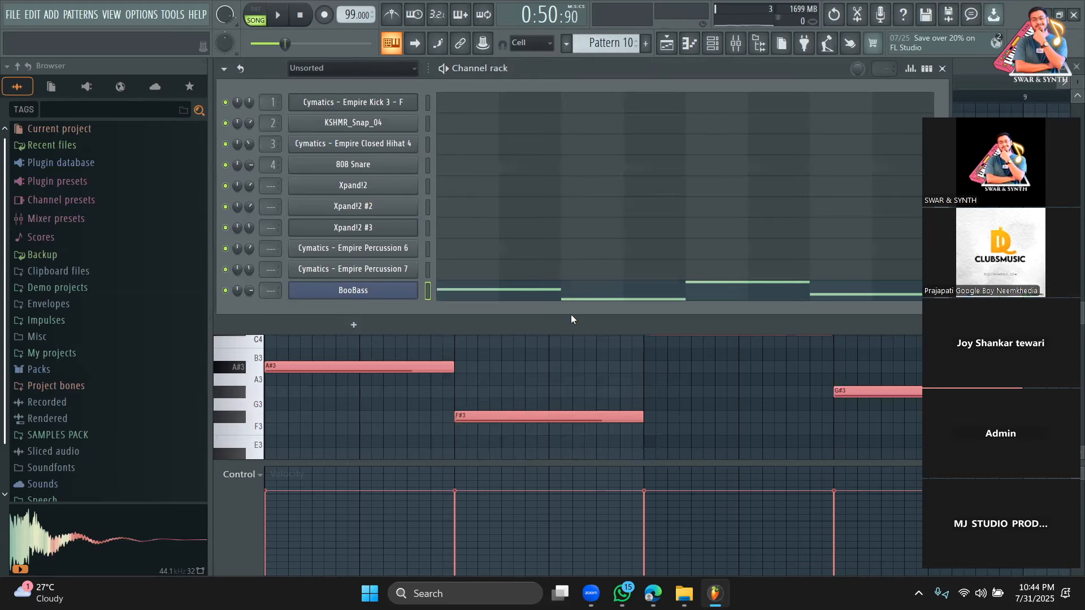
Place Pattern 10 on Track 7 at bar 17 and play the arrangement from just before it
click(667, 44)
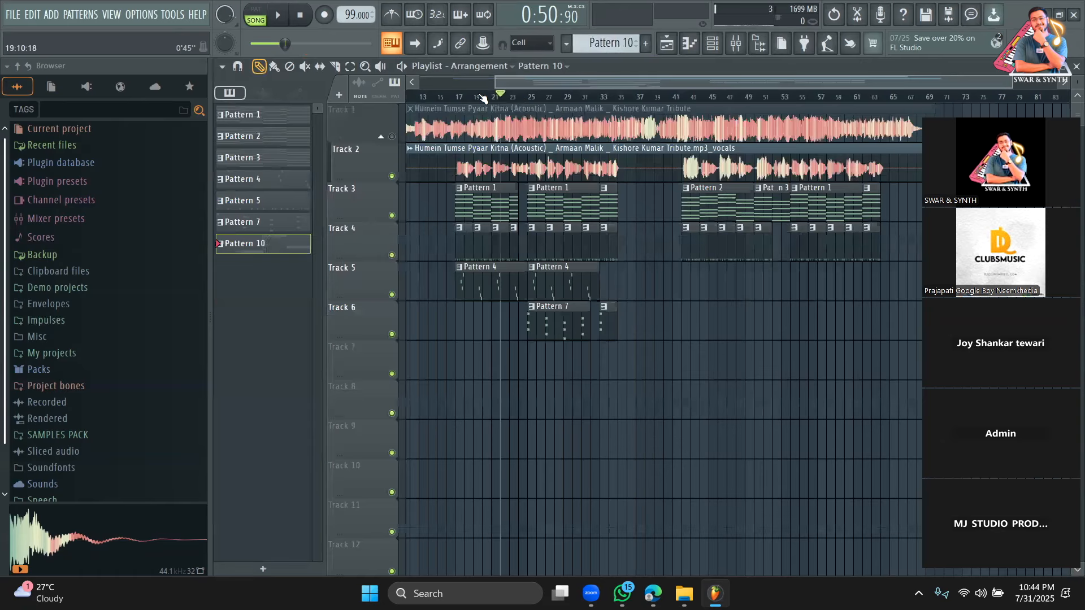
key(space)
click(463, 361)
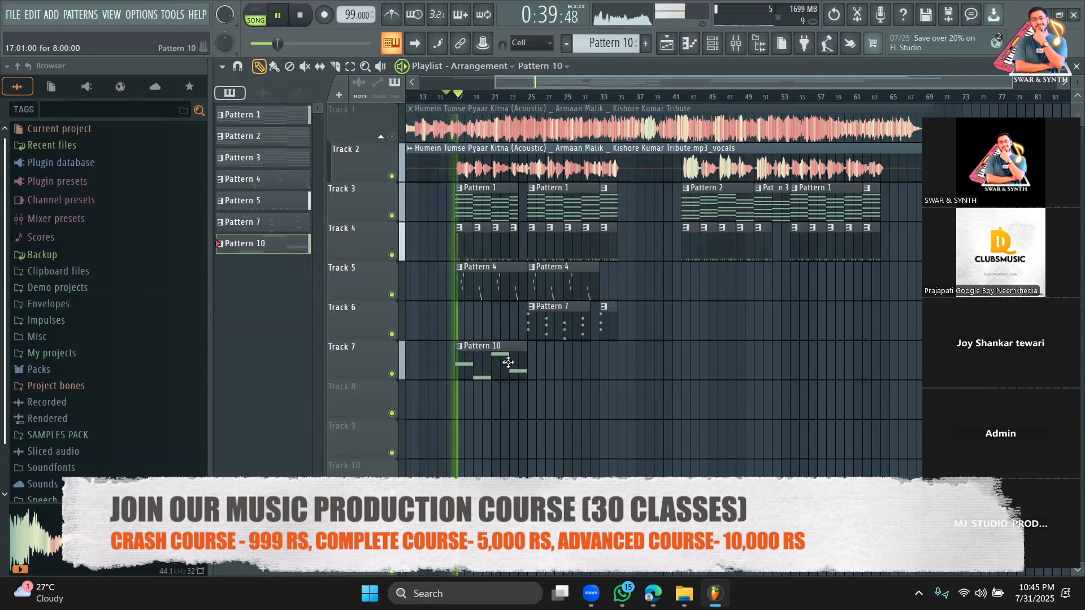
Transpose all the BooBass notes in Pattern 10 up one octave
double_click(505, 364)
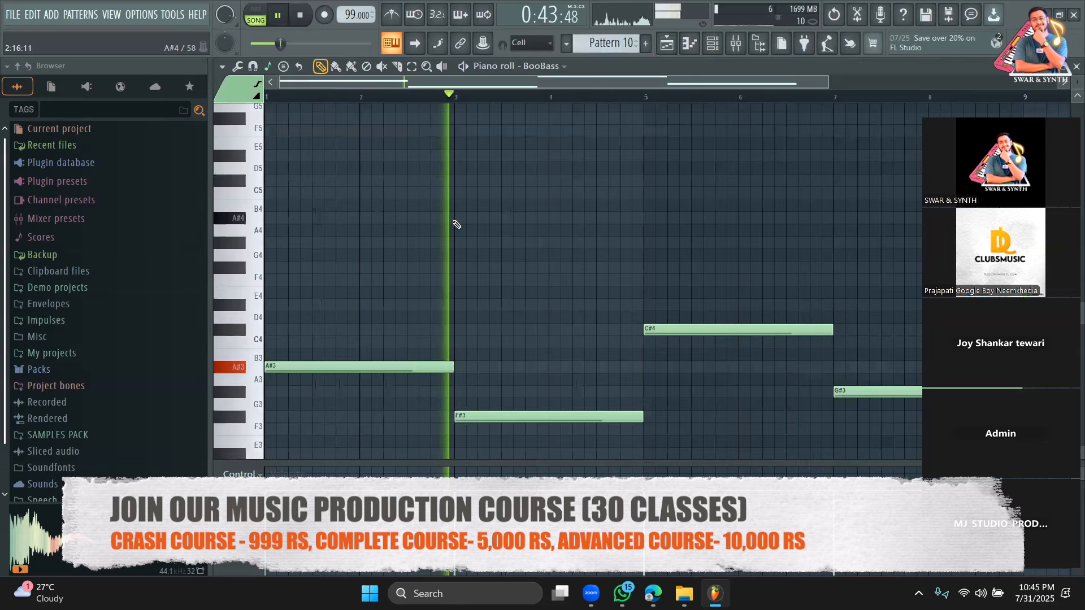
key(ctrl+a)
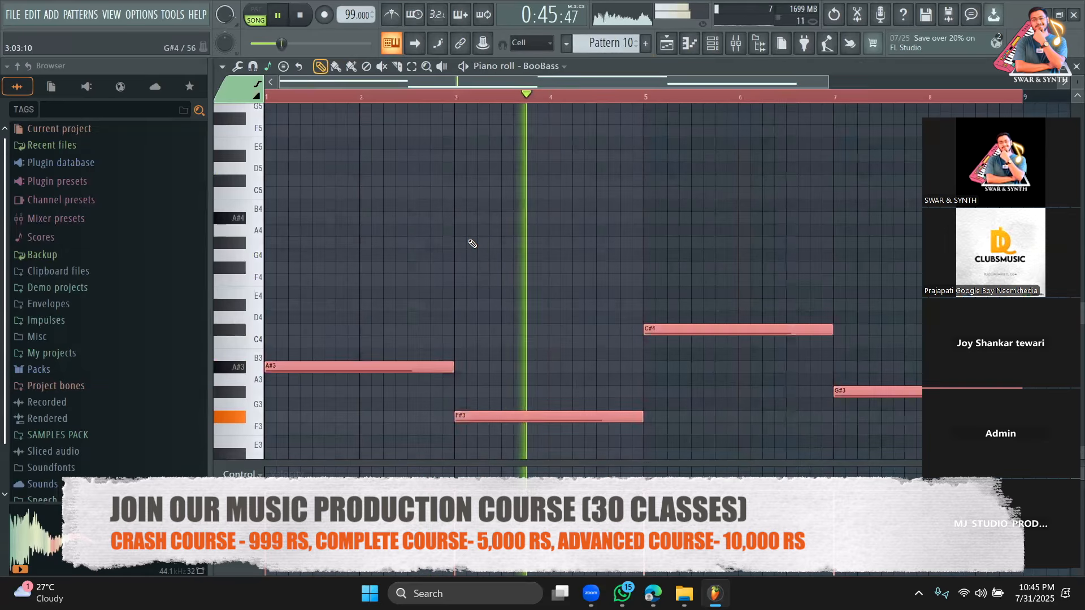
key(space)
drag(321, 368, 308, 218)
Shorten each BooBass note by eight steps and fill the gap with an eight-step note two semitones higher
key(space)
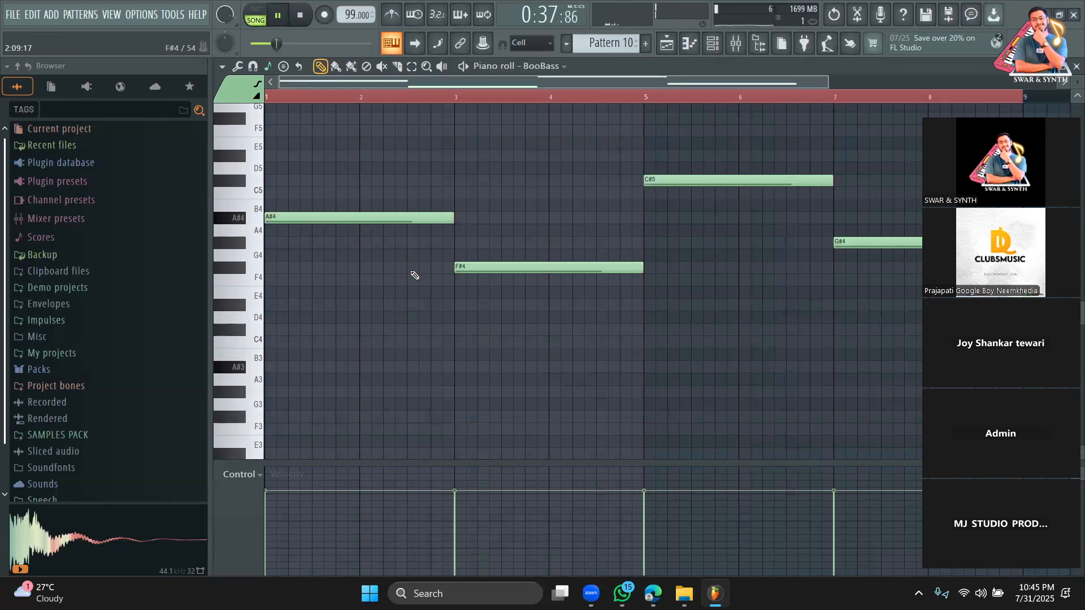
drag(452, 219, 464, 196)
key(space)
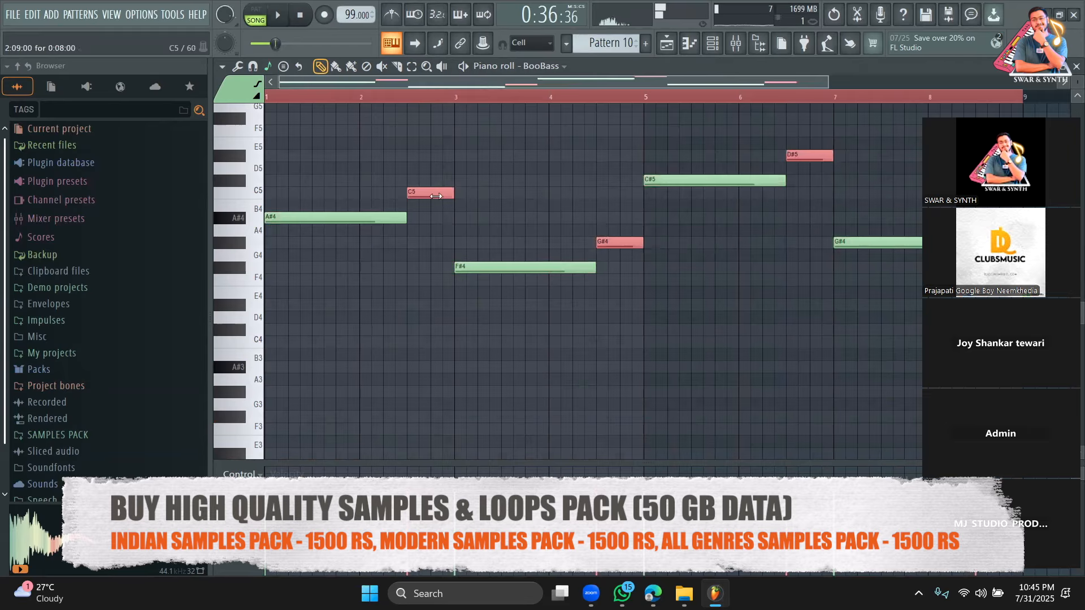
Raise the four short fill notes in Pattern 10 by one scale step, moving the first to C#5, and play the line
drag(435, 184, 434, 181)
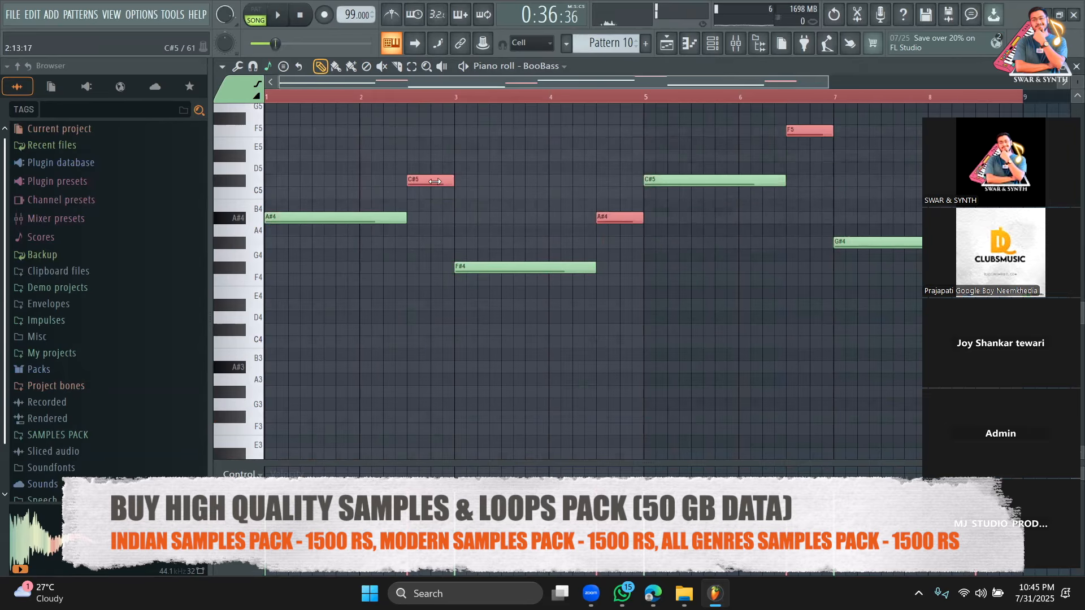
drag(827, 77, 973, 79)
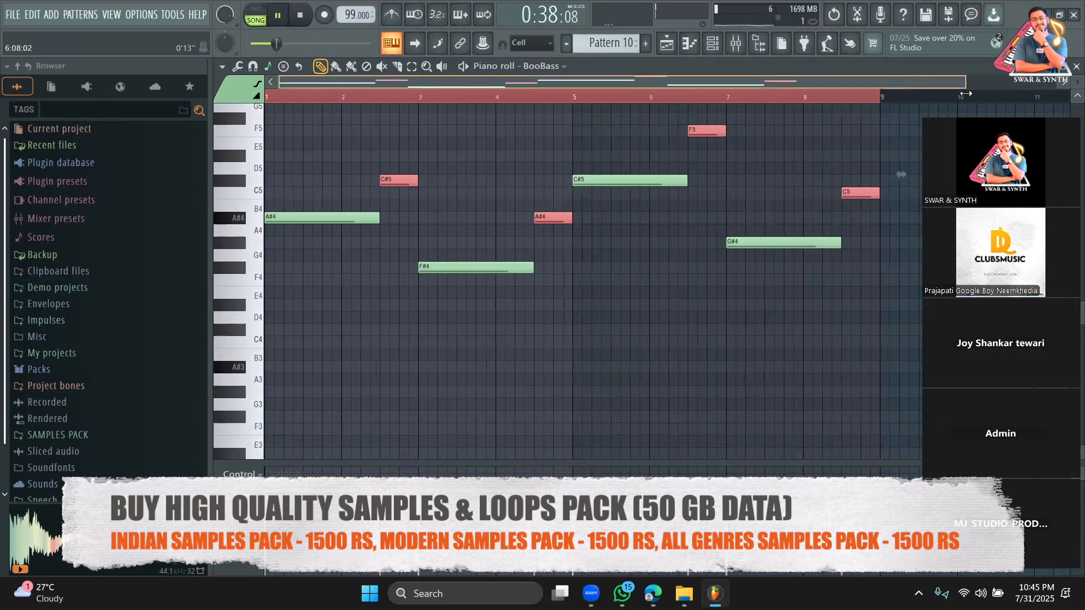
key(space)
scroll(824, 179, up, 3)
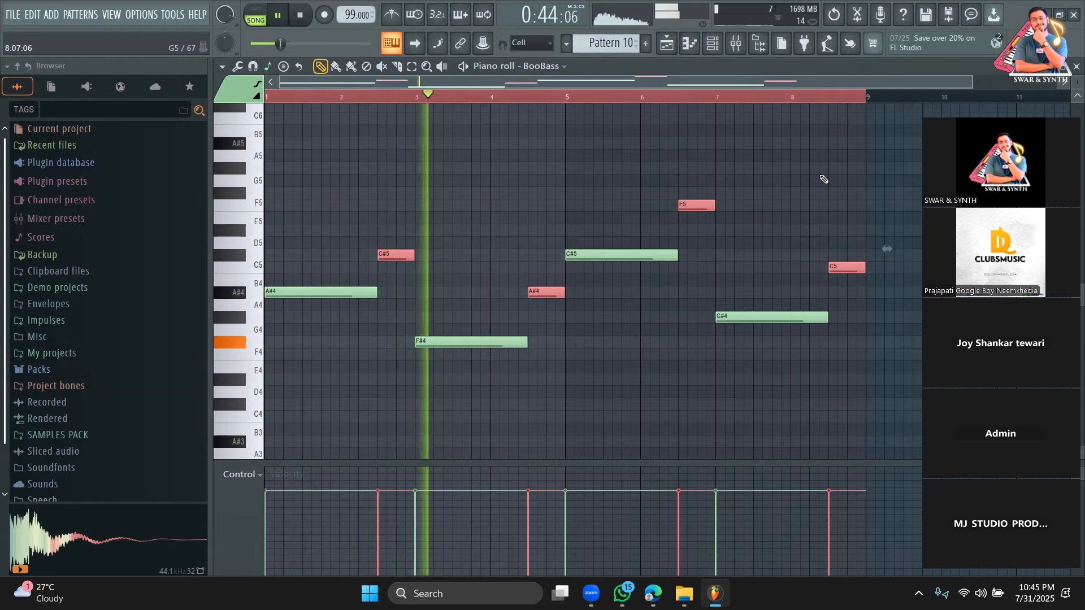
Replace the bar 3 F#4 note with a G#4 note ending halfway through bar 4, and delete the short A#4 fill following it
ctrl+click(462, 289)
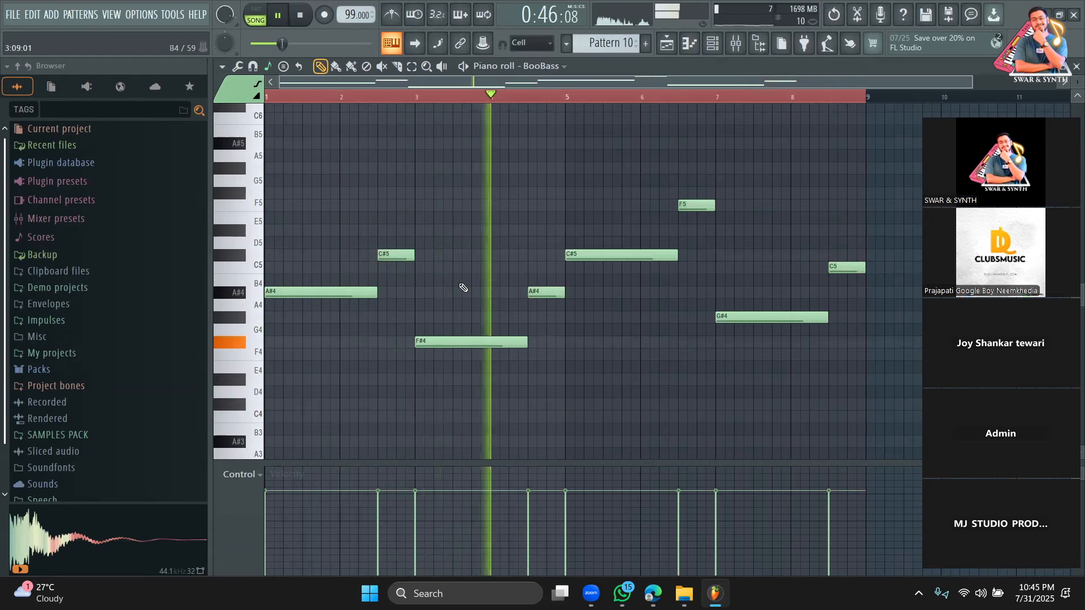
key(space)
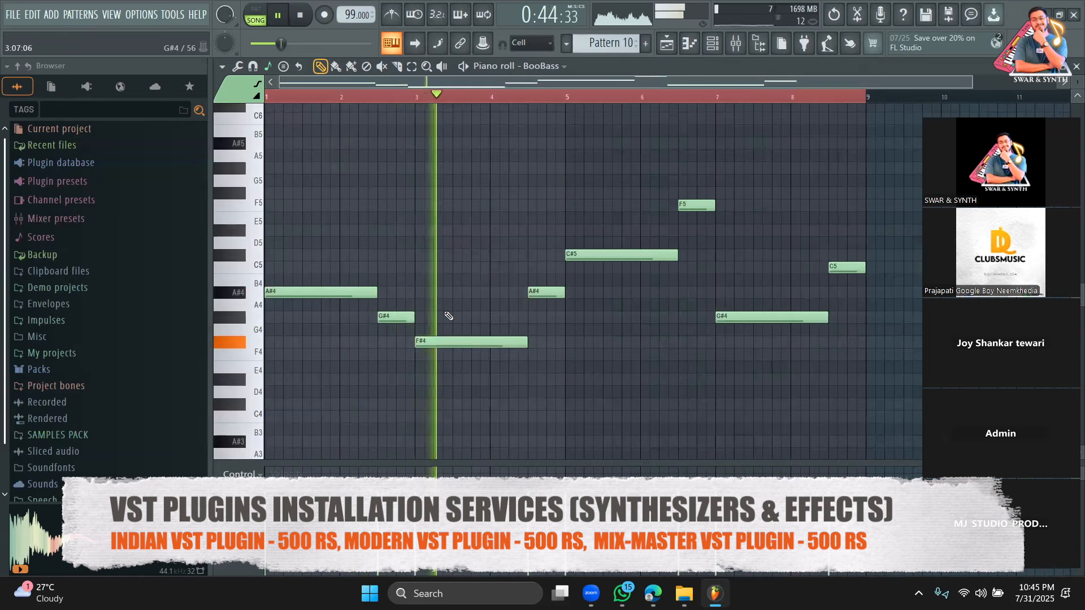
right_click(440, 341)
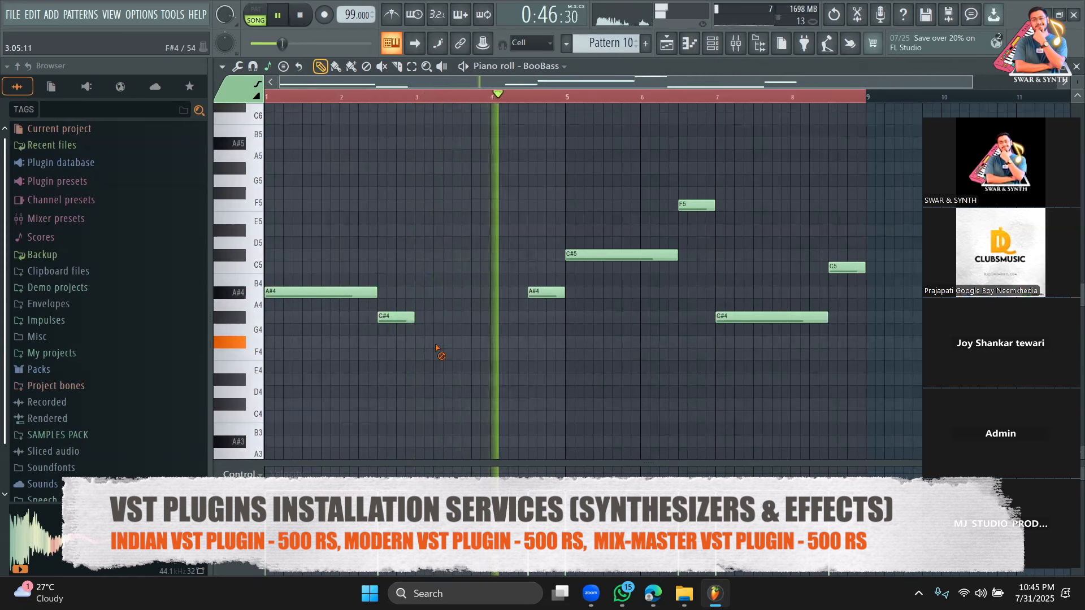
key(space)
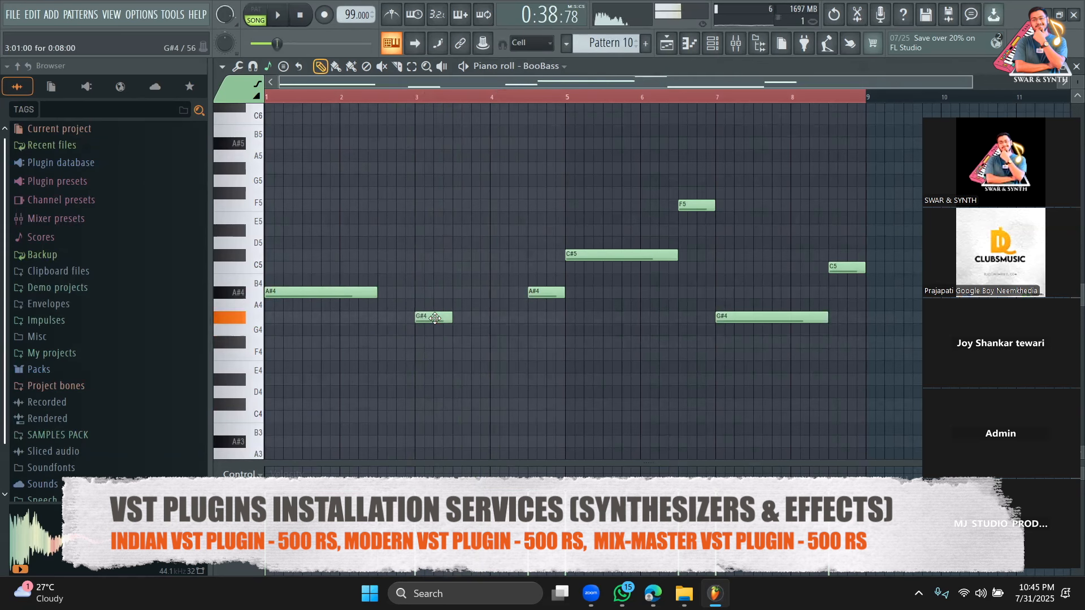
key(space)
drag(452, 317, 528, 321)
right_click(545, 292)
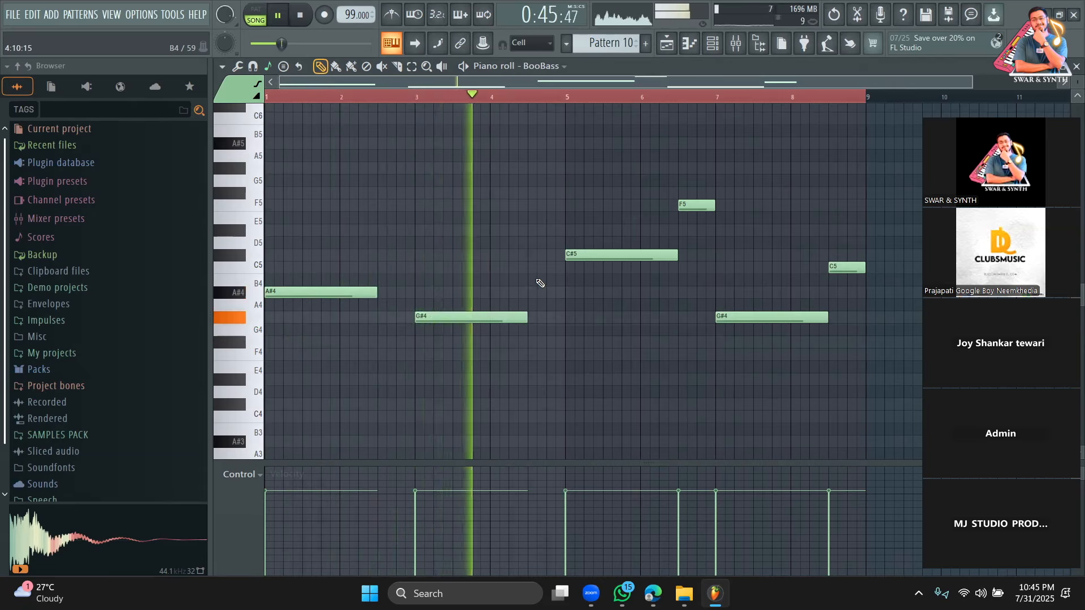
Try the long bar 5 note on A#4 and on C5 against the playing arrangement
drag(575, 257, 574, 293)
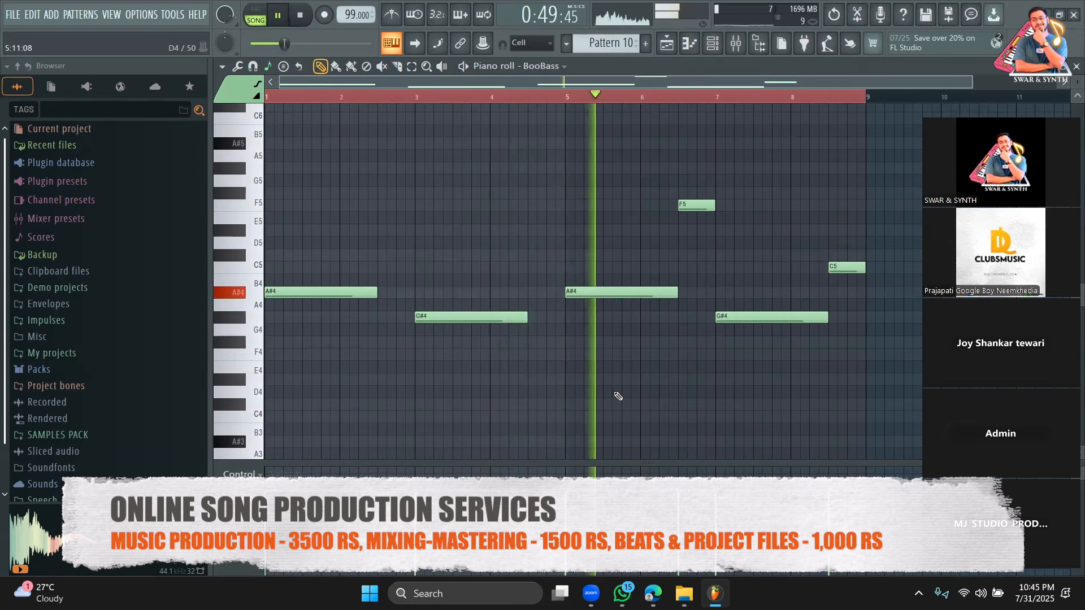
key(space)
drag(575, 291, 575, 261)
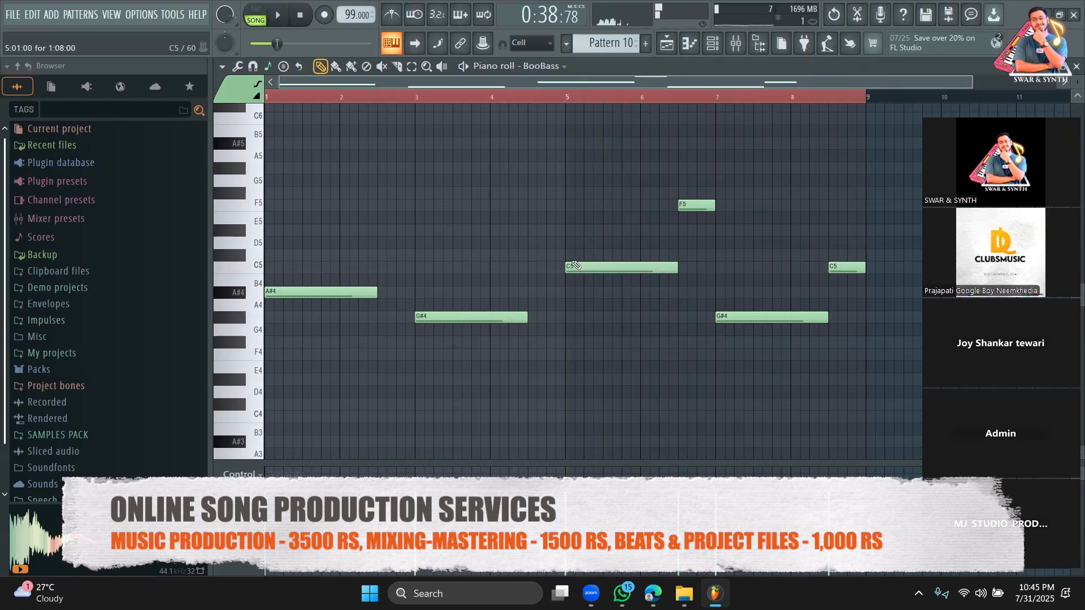
click(529, 100)
key(space)
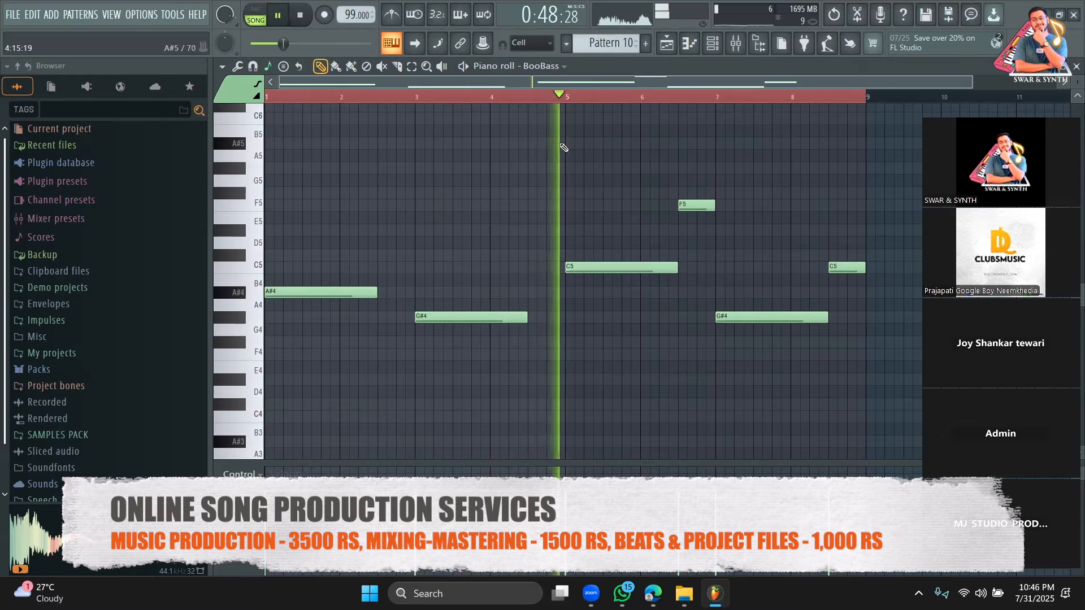
Lower the long bar 5 note to F#4 and delete the two remaining short fill notes, F5 and C5
drag(600, 266, 606, 338)
key(space)
key(space)
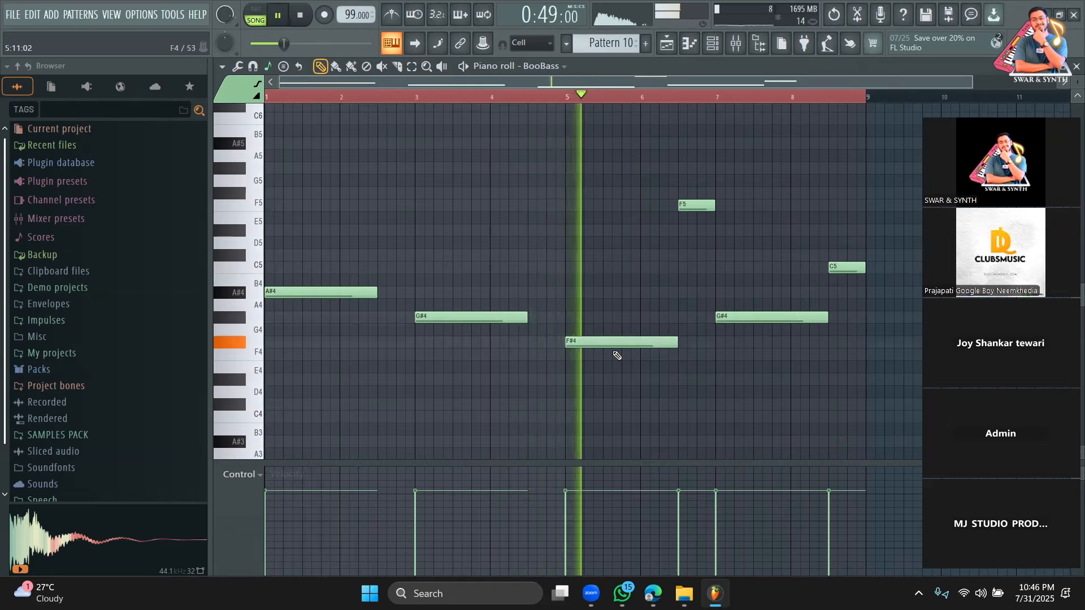
right_click(697, 206)
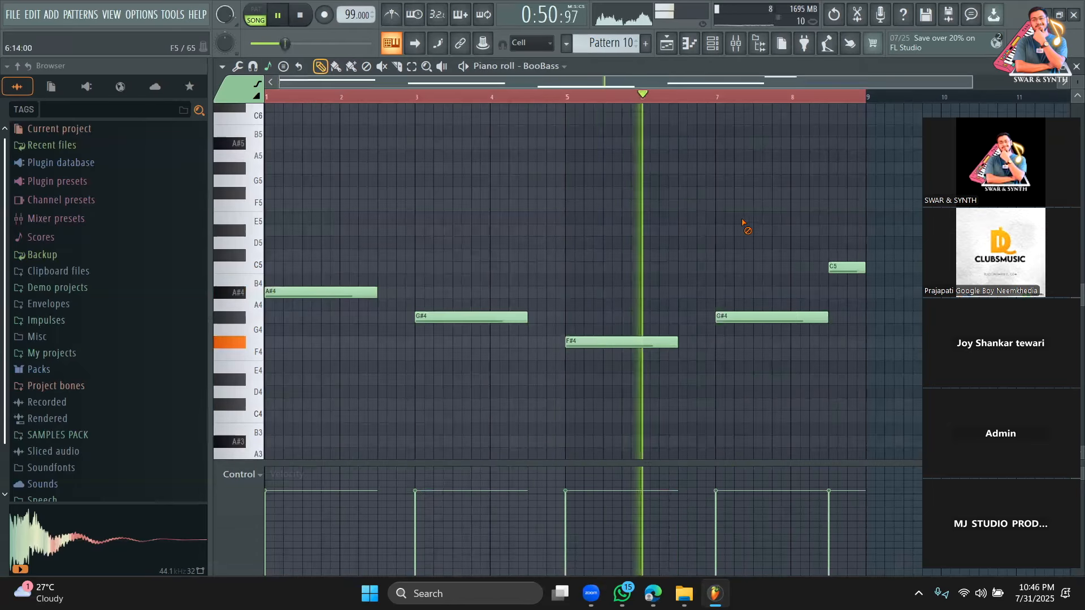
right_click(845, 267)
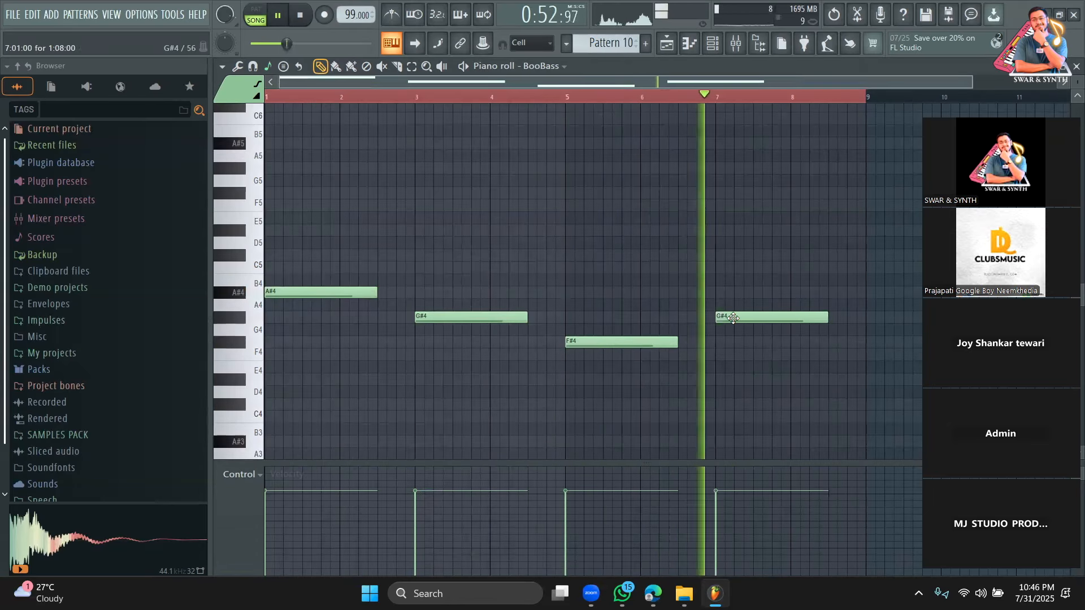
Place a second Pattern 10 clip on Track 7 at bar 25 and listen to the arrangement
click(667, 47)
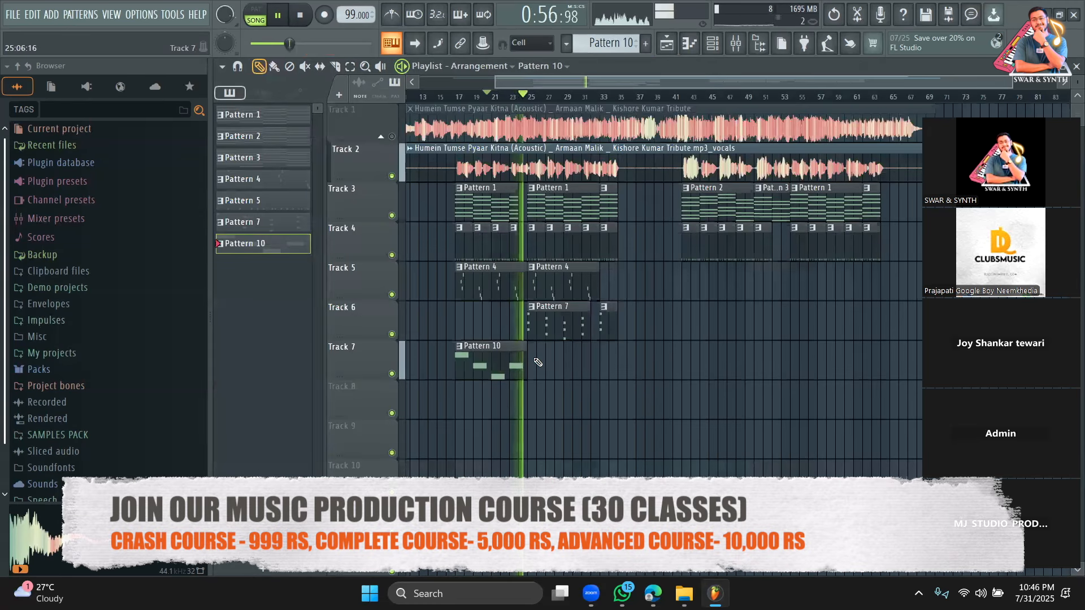
click(535, 359)
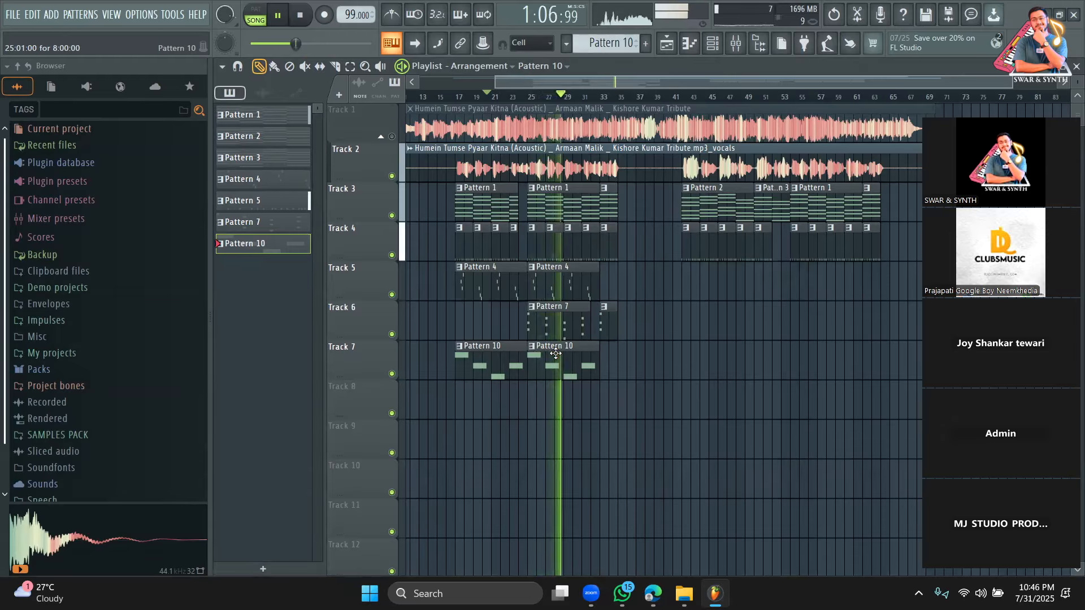
key(space)
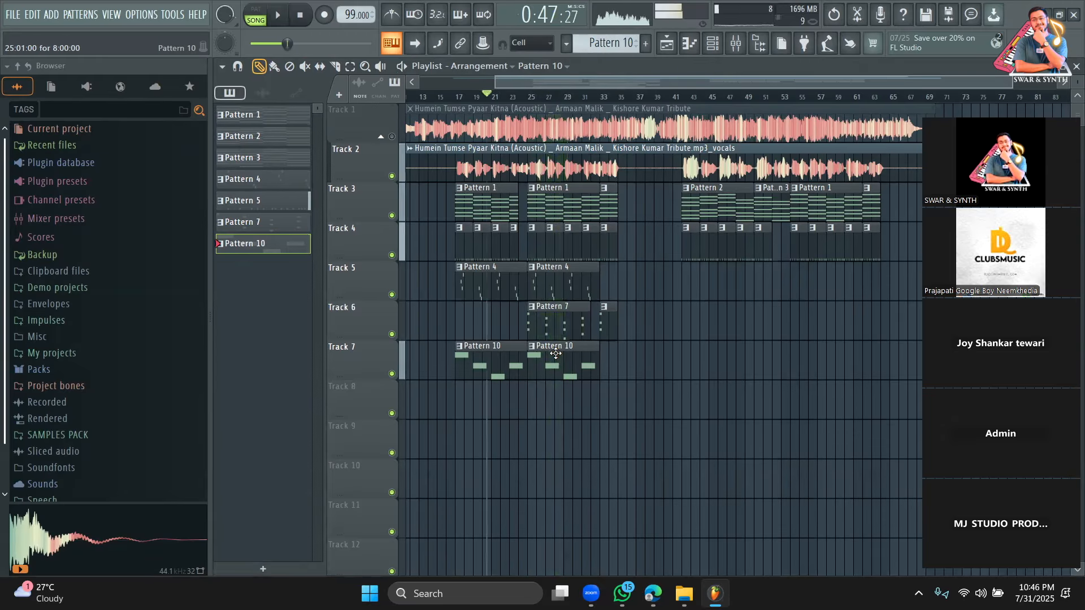
Reopen Pattern 10's BooBass notes, move the first A#4 note to start at bar 2 and shorten it to one bar
drag(1013, 76, 828, 83)
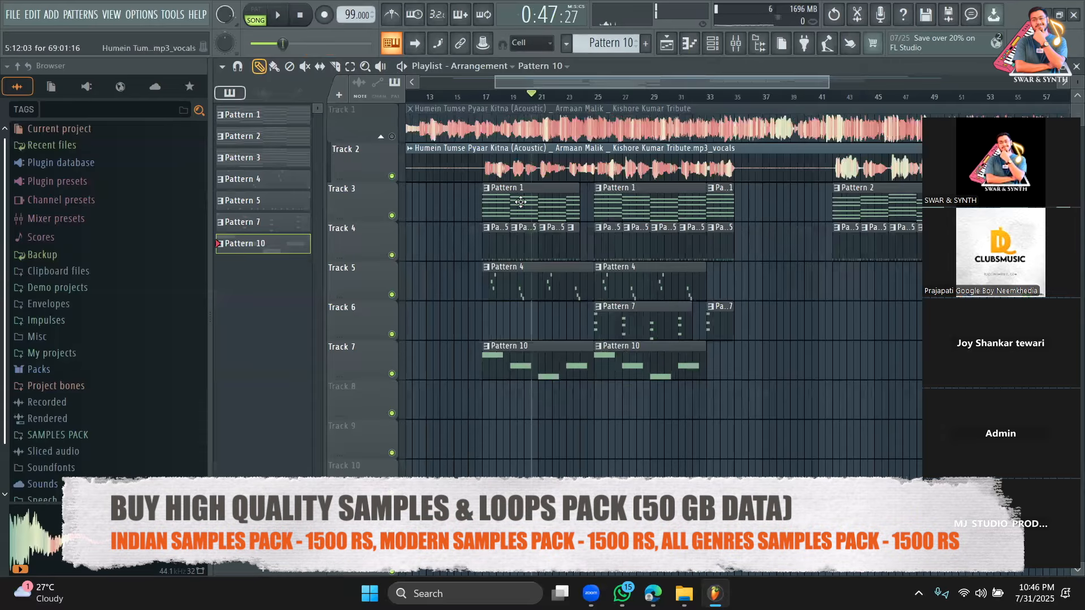
double_click(503, 364)
drag(690, 83, 554, 88)
key(space)
key(space)
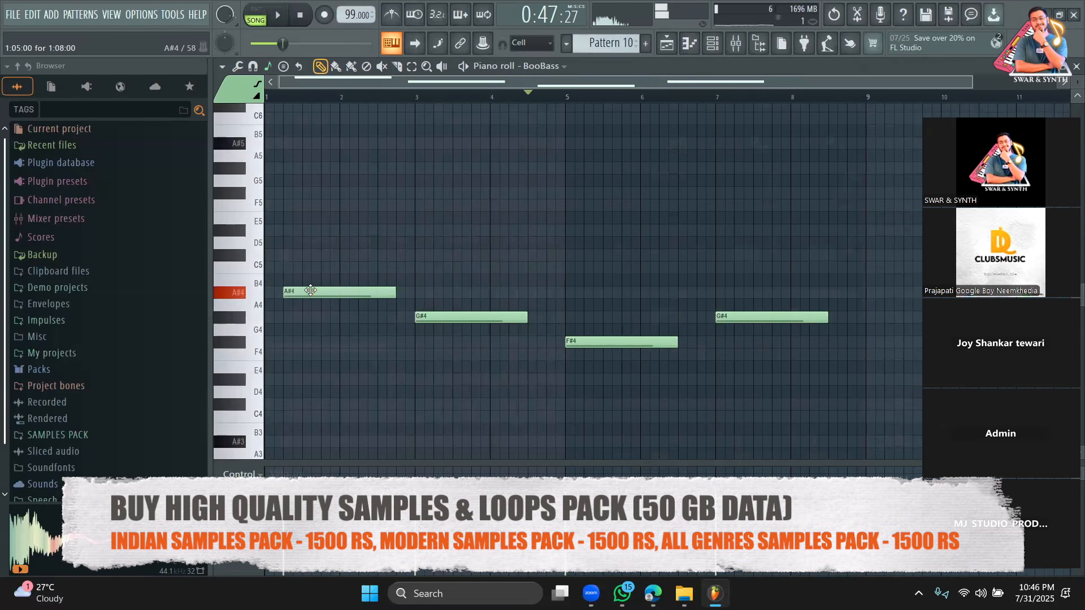
key(space)
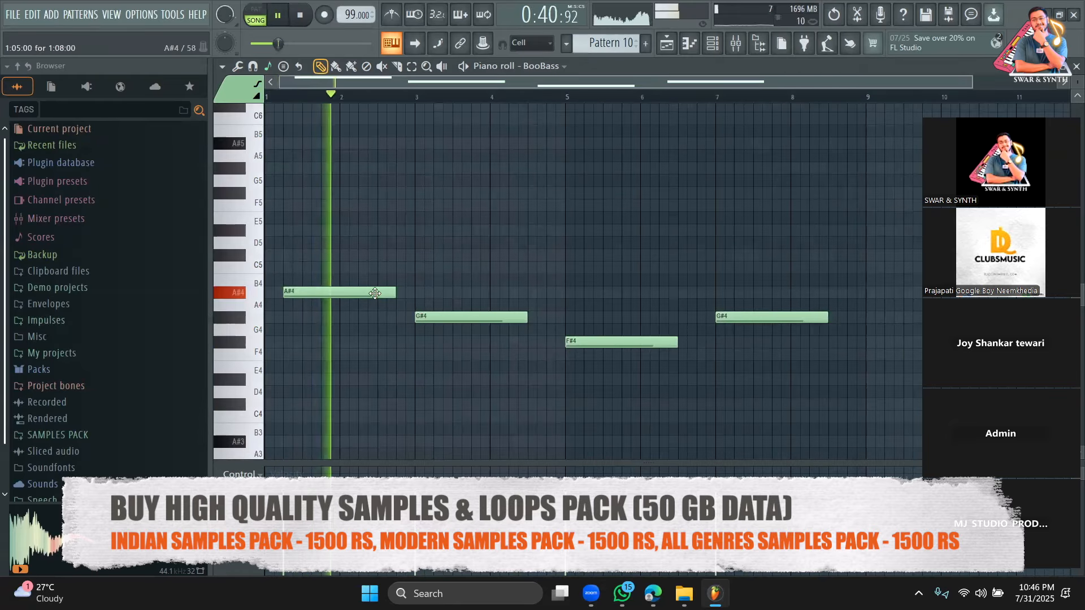
drag(353, 292, 374, 292)
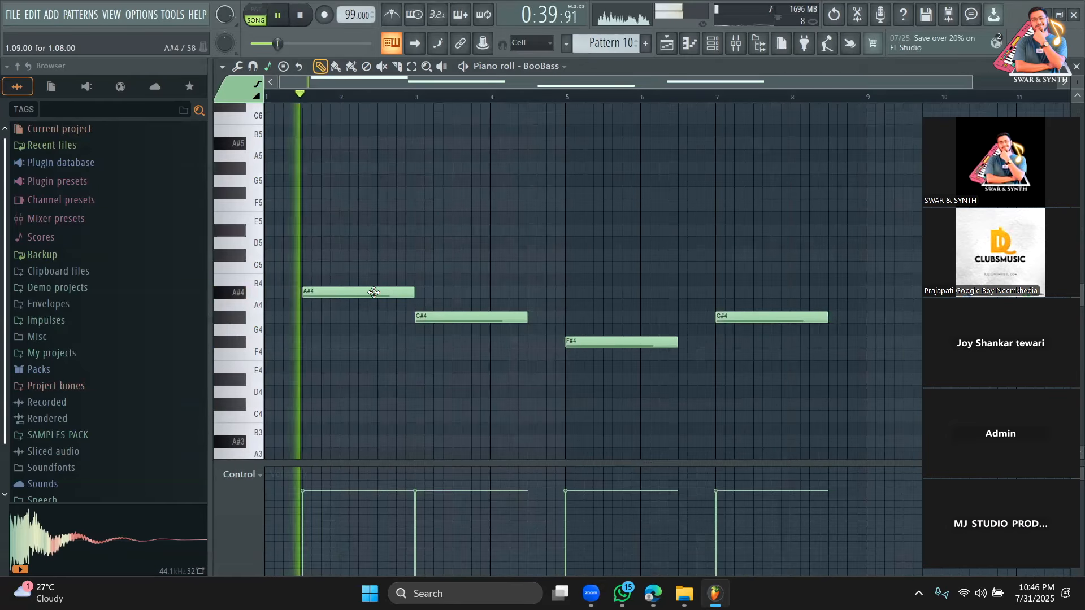
drag(374, 292, 415, 291)
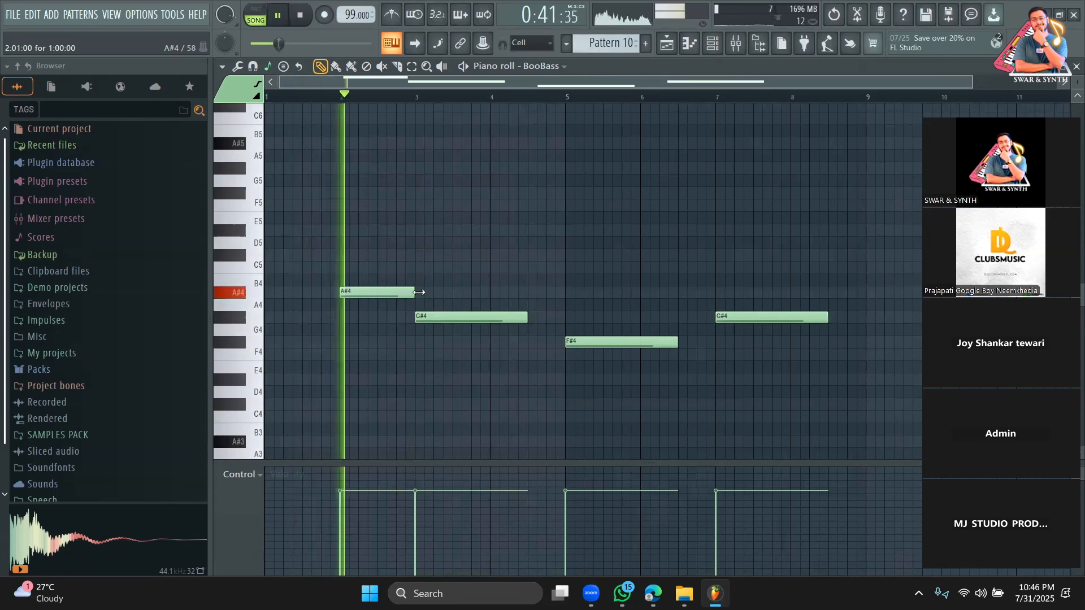
Move the remaining G#4, F#4 and G#4 notes to bars 4, 6 and 8, making each one bar long
drag(428, 320, 501, 314)
drag(598, 313, 653, 343)
drag(749, 337, 798, 323)
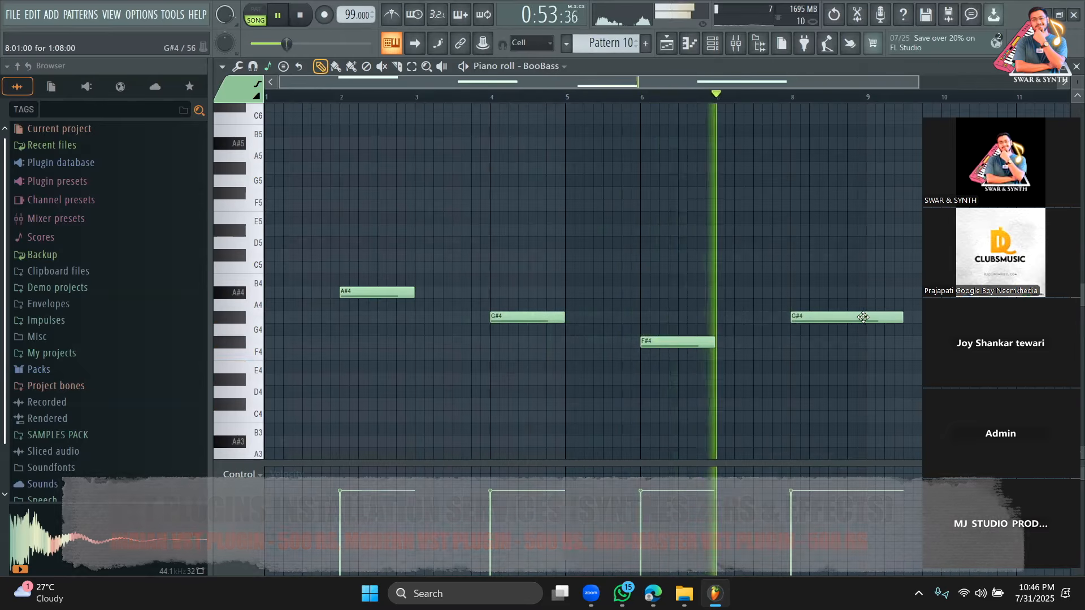
drag(891, 321, 865, 318)
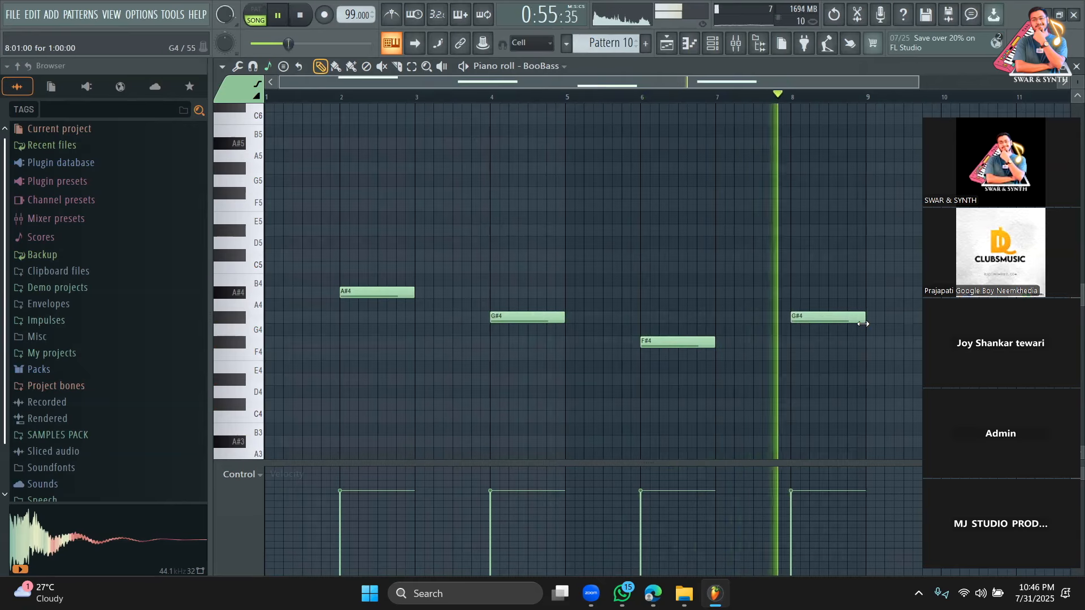
Add half-bar notes A#4, G#4, F#4 and G#4 at the starts of bars 1, 3, 5 and 7, and play the line
key(space)
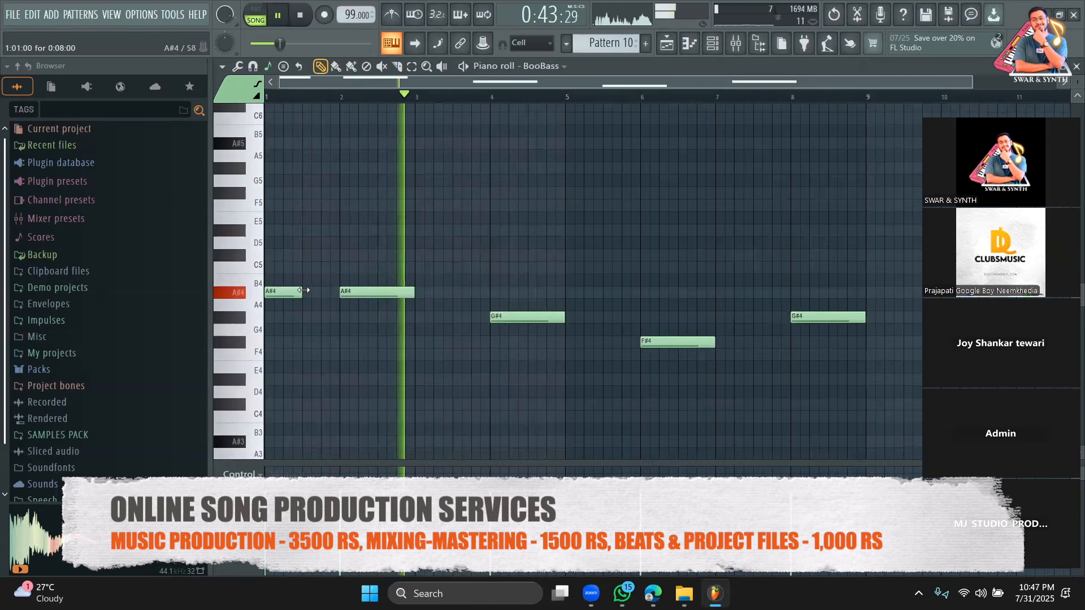
drag(319, 297, 301, 290)
key(space)
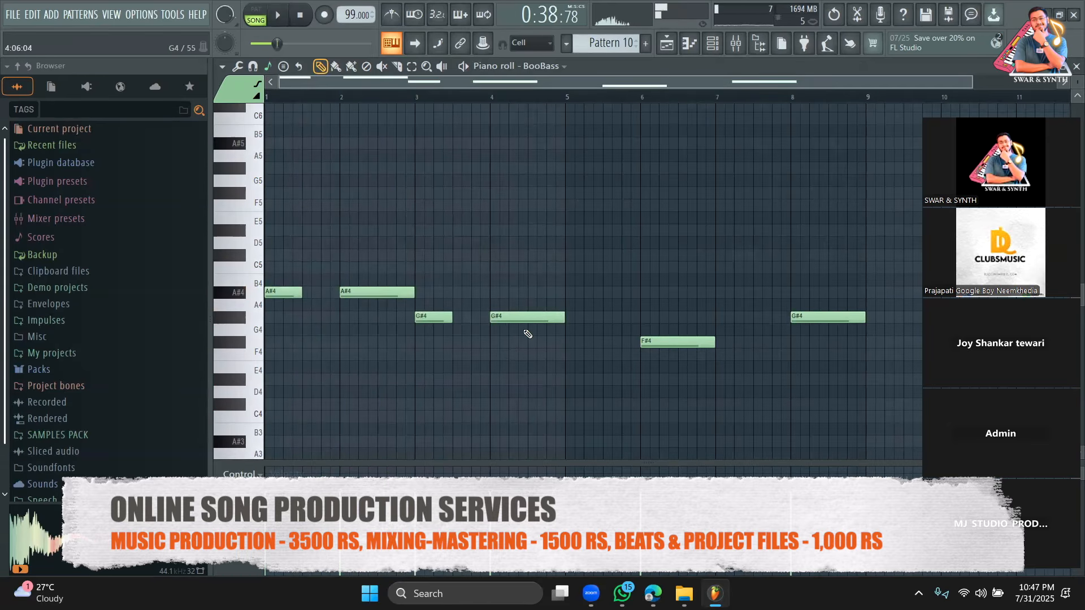
click(732, 320)
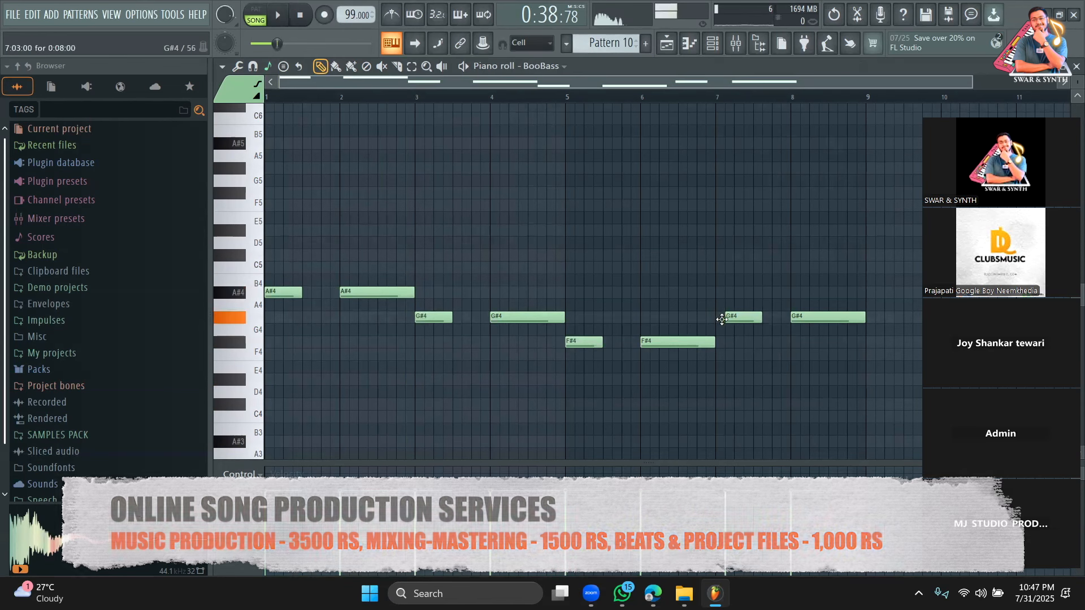
key(space)
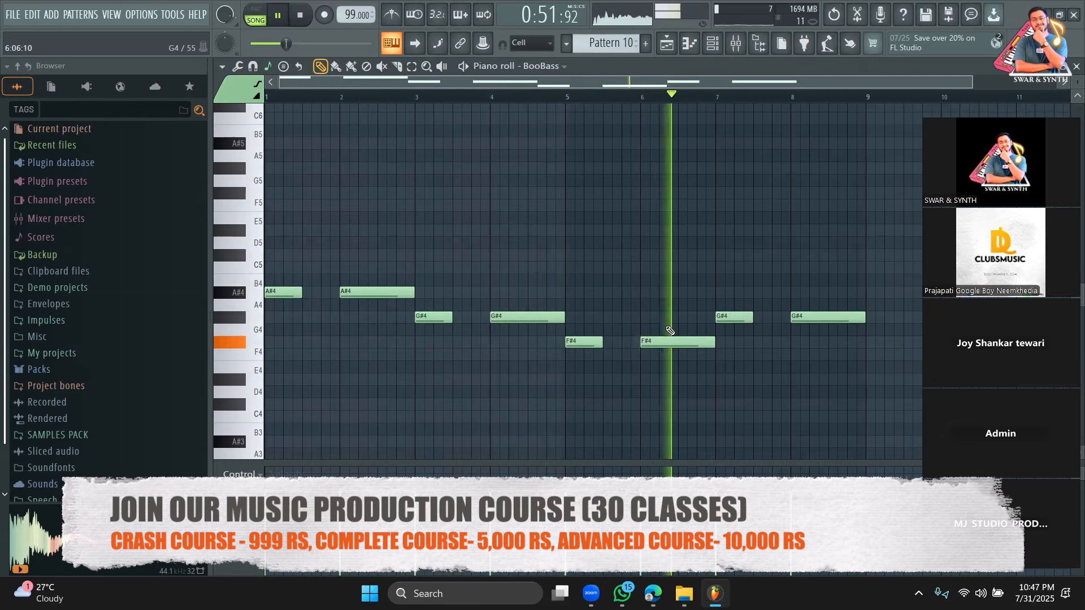
Lower the BooBass channel volume to 65% and return to its piano roll
click(712, 43)
key(space)
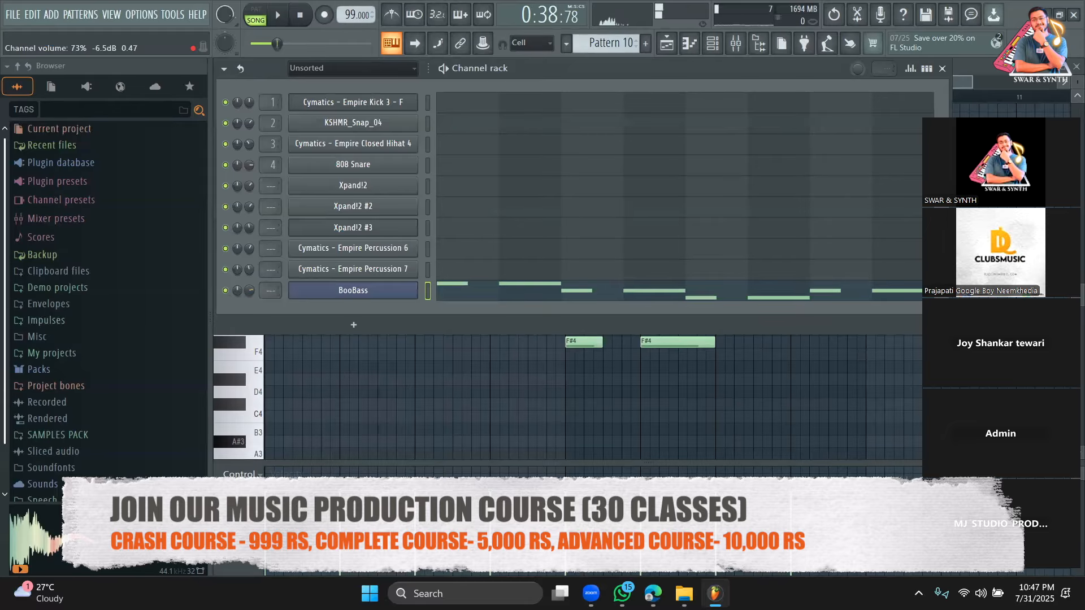
drag(252, 291, 252, 290)
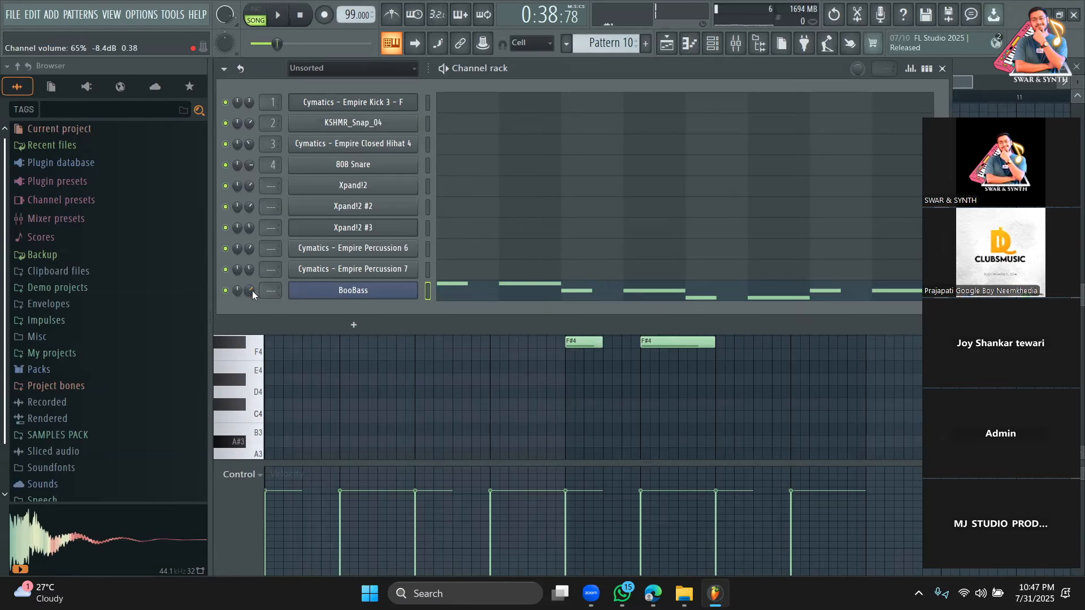
click(461, 293)
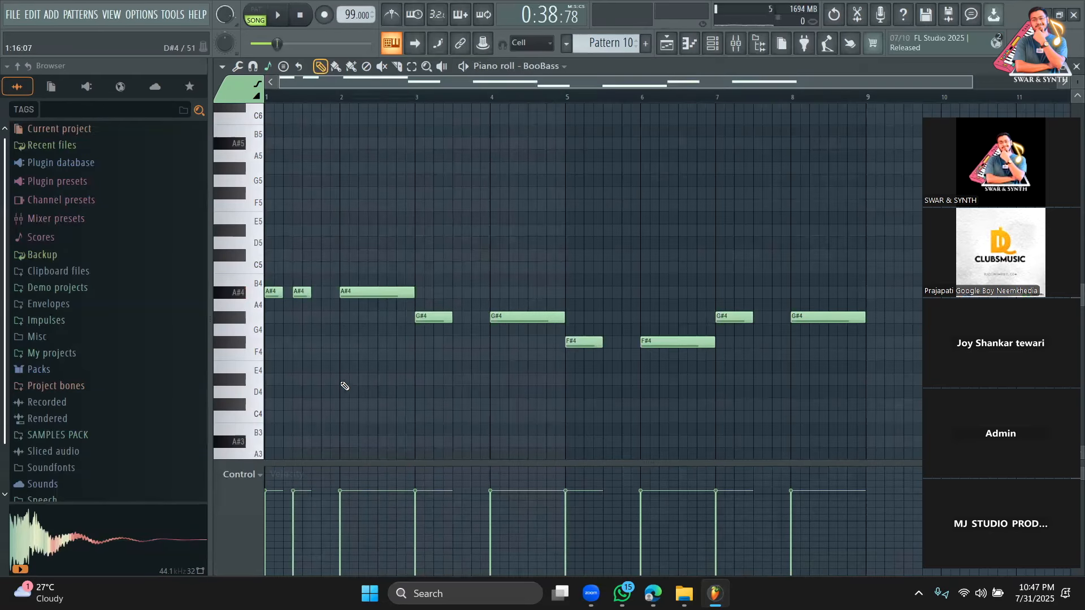
Try replacing the half-bar notes at bars 1 and 3 with repeated quarter-bar A#4 and G#4 notes during playback
key(space)
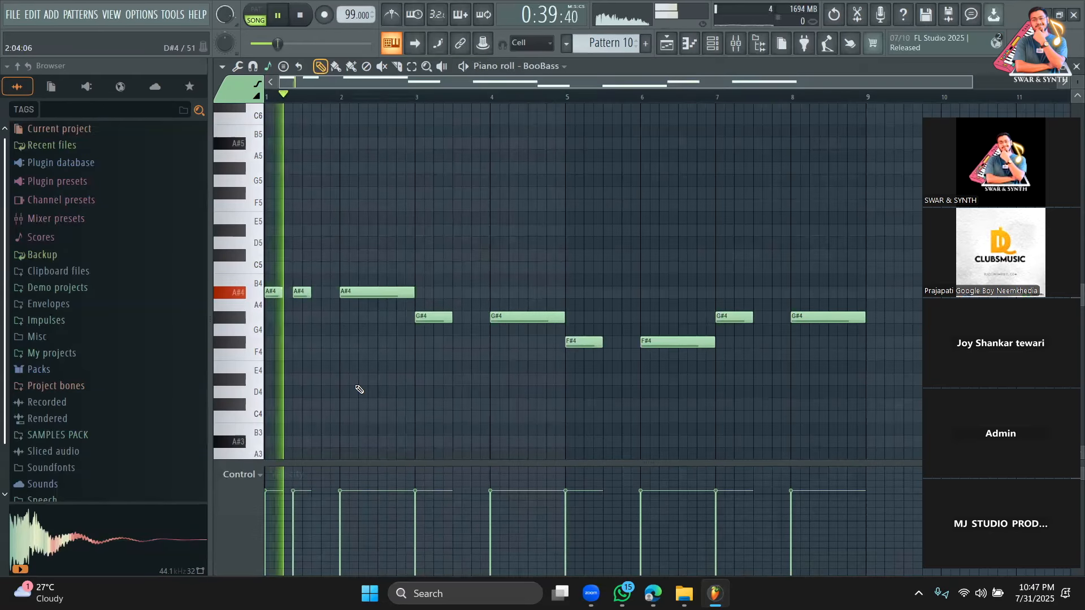
drag(451, 317, 435, 320)
click(452, 316)
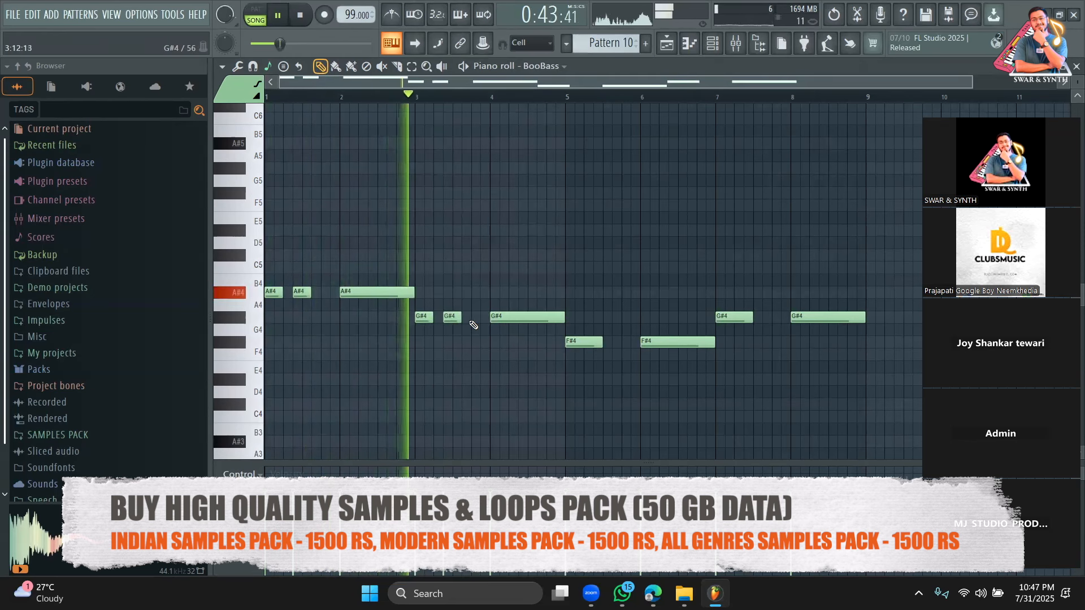
click(476, 318)
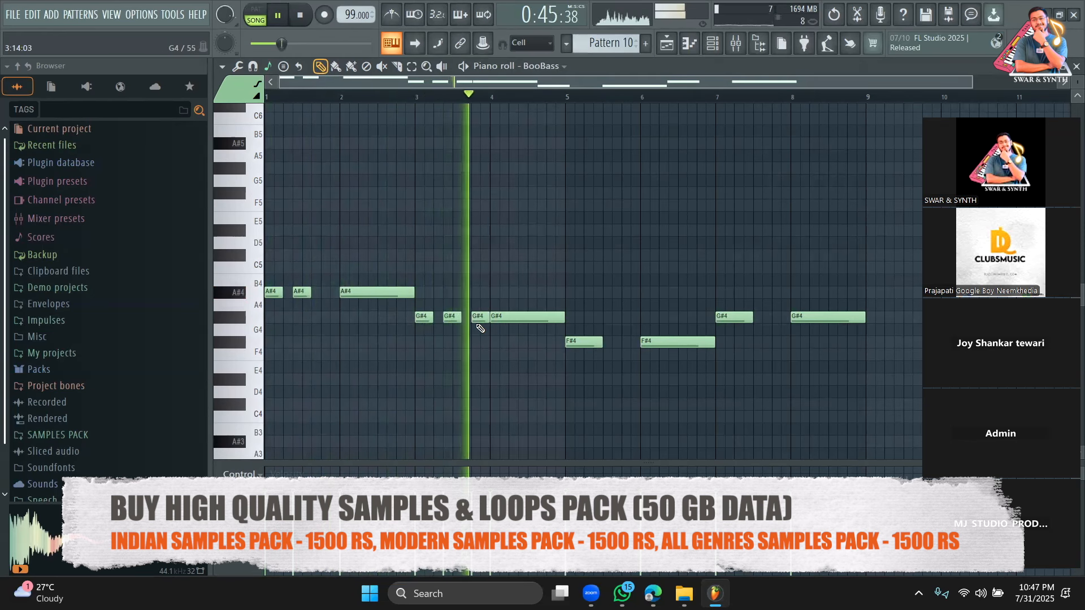
key(space)
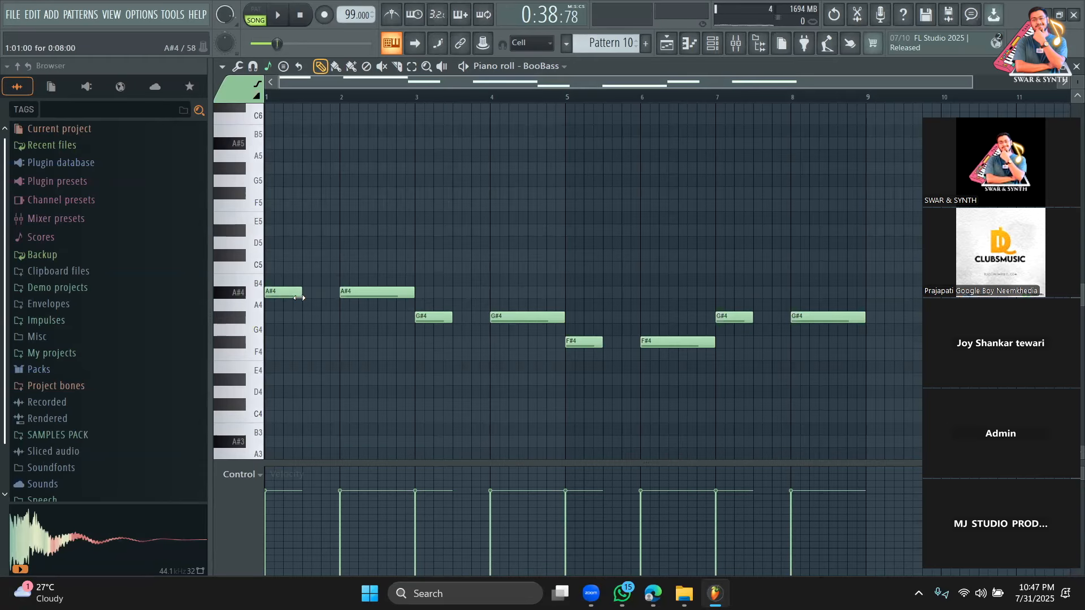
Play the arrangement from the playlist and lower the BooBass channel volume to 58%
click(658, 48)
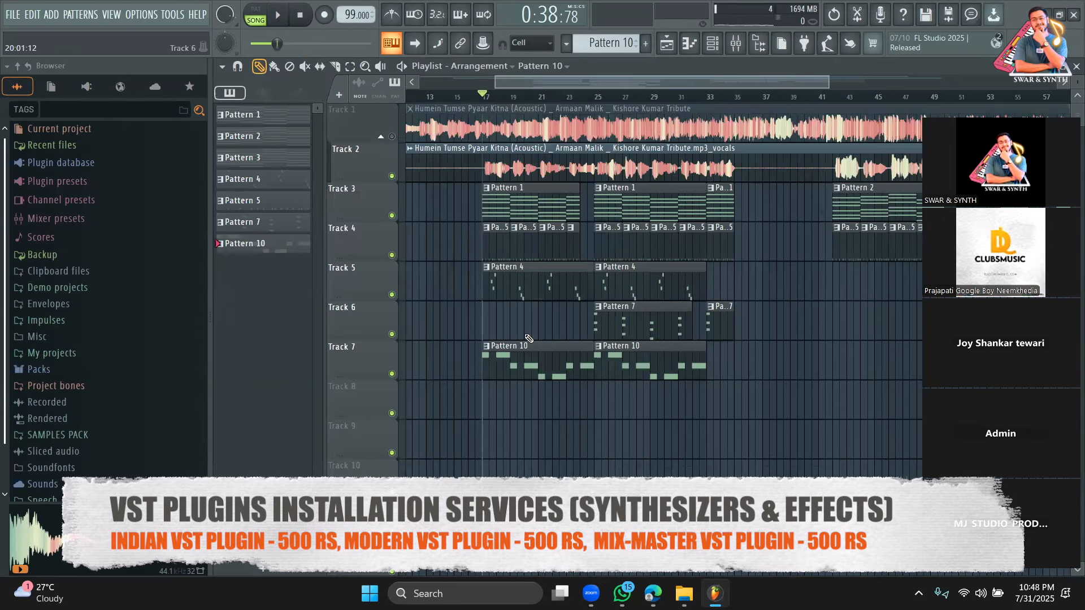
key(space)
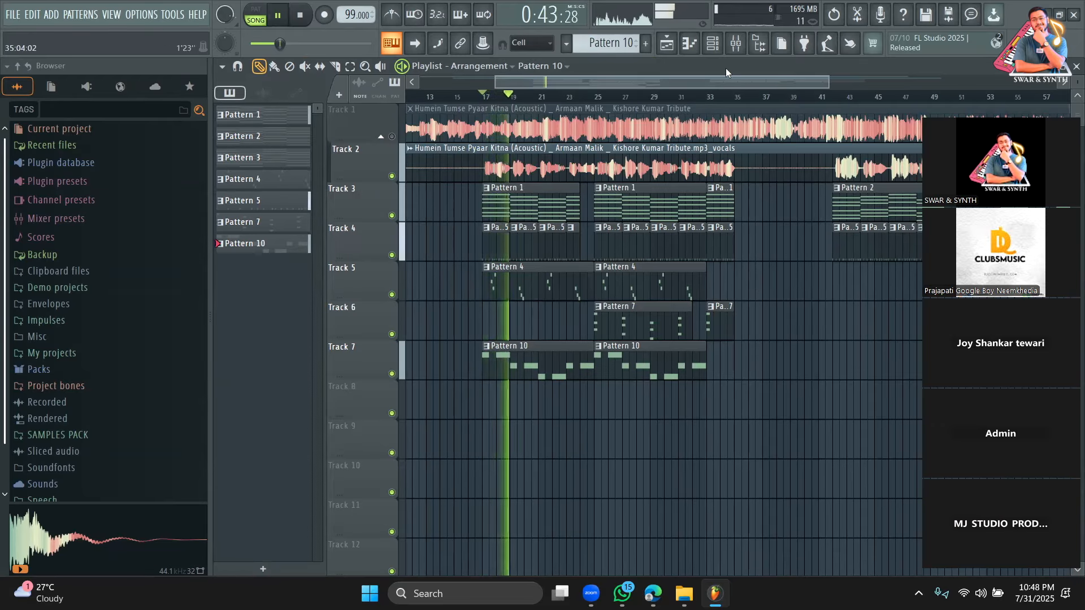
click(712, 46)
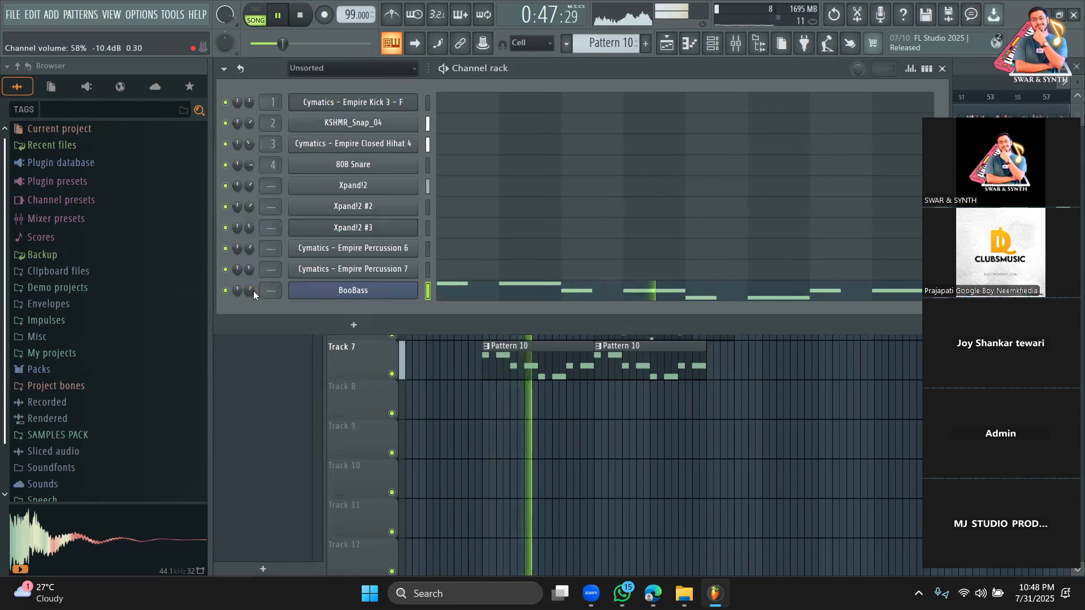
click(244, 395)
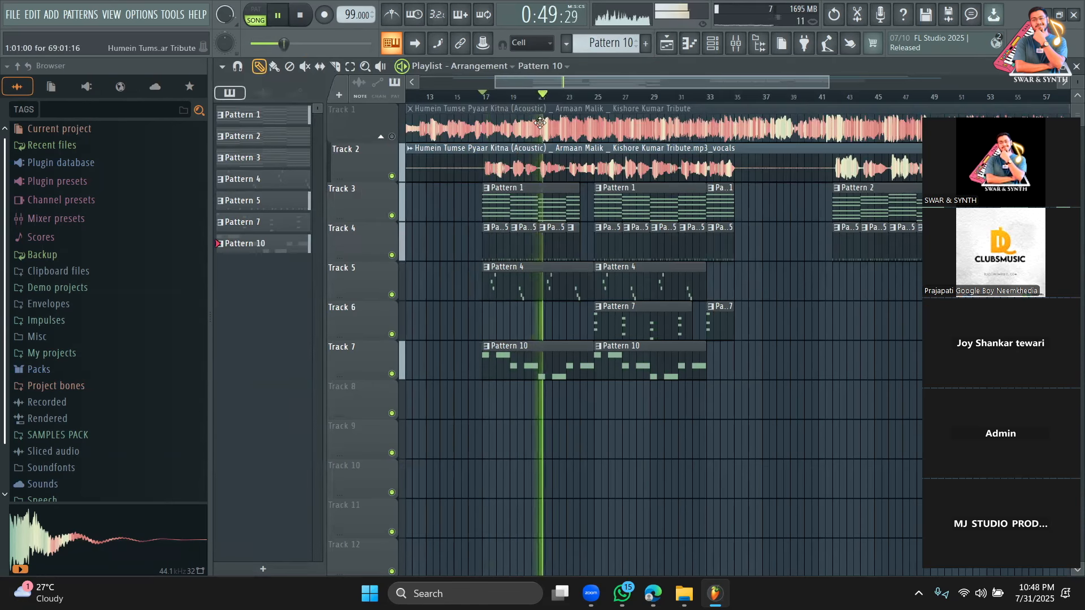
Check the Pattern 7 notes during song playback, lower the Xpand!2 #3 channel volume, and stop playback
drag(558, 85, 518, 89)
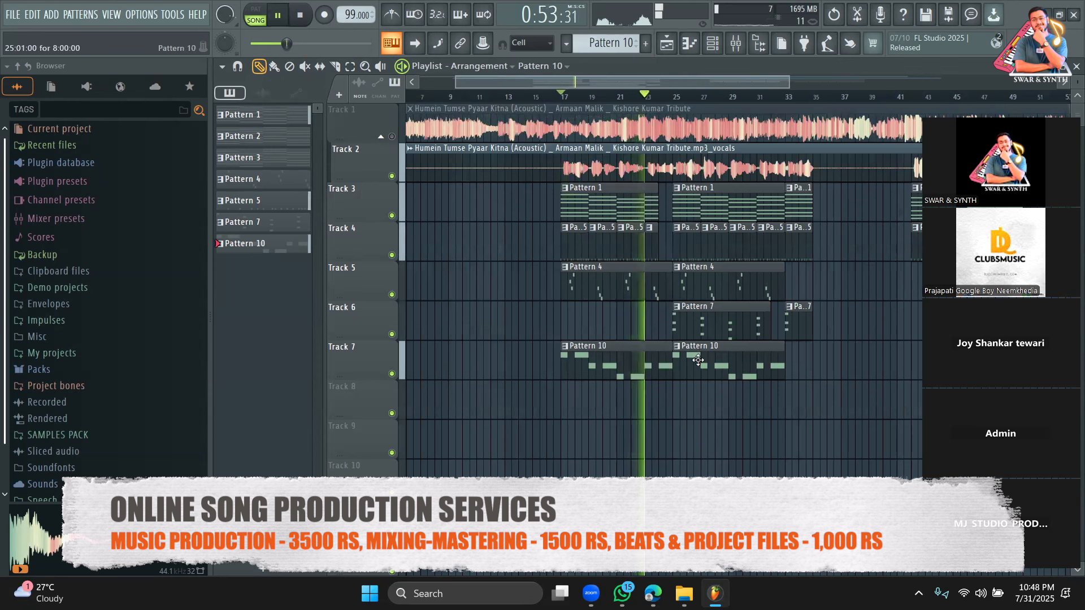
double_click(700, 335)
drag(628, 97, 445, 98)
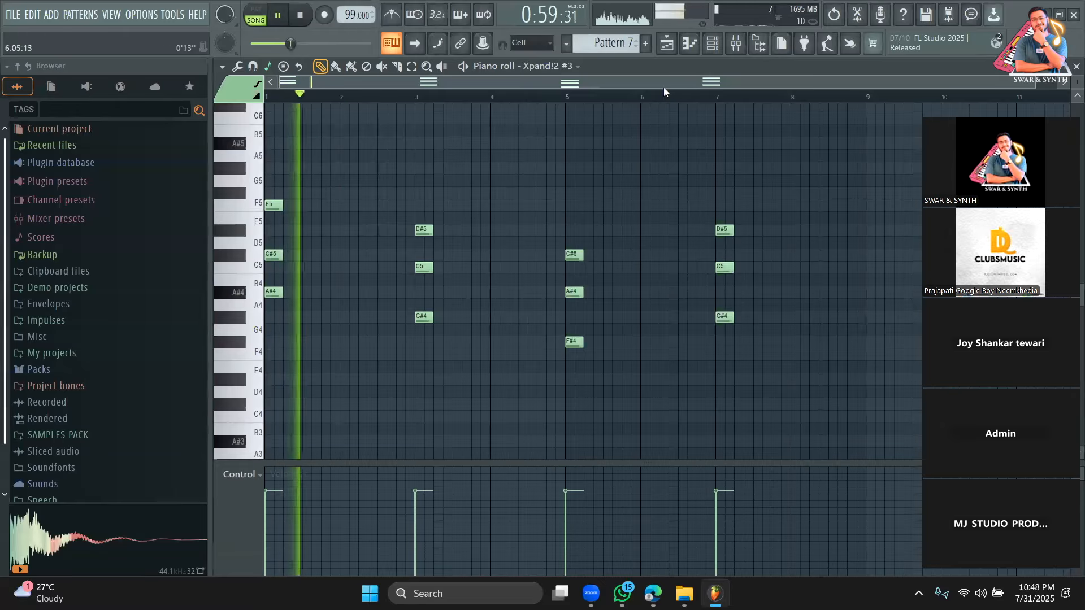
click(665, 45)
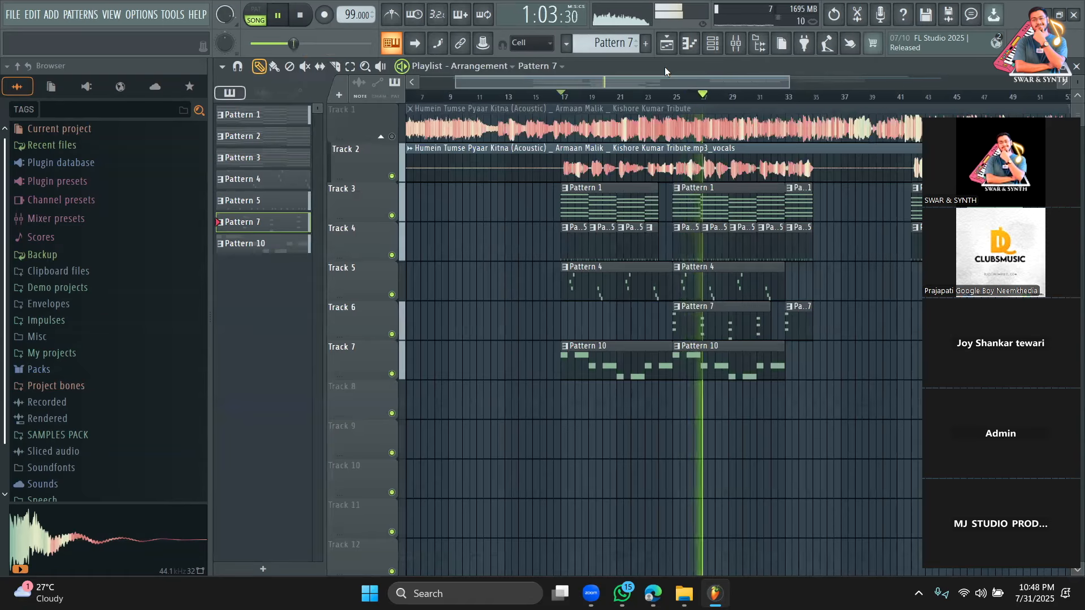
click(712, 44)
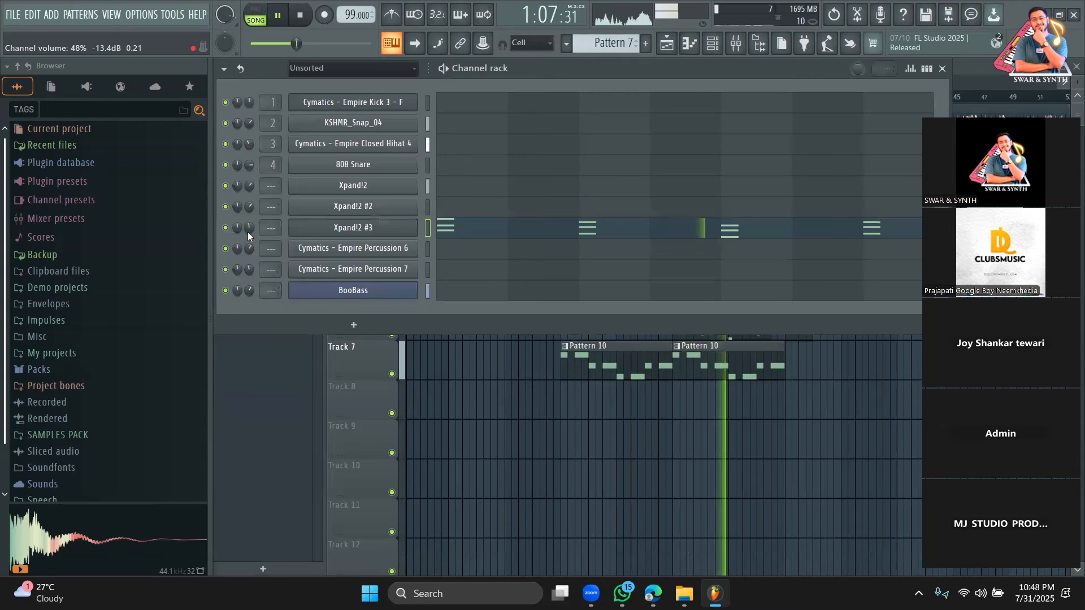
drag(249, 229, 249, 231)
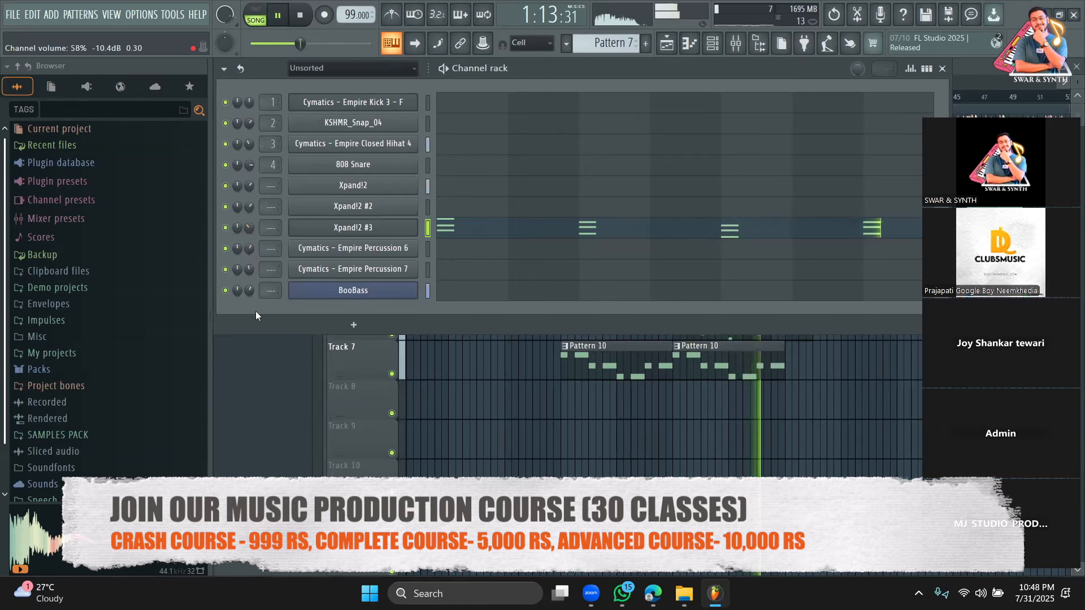
click(289, 414)
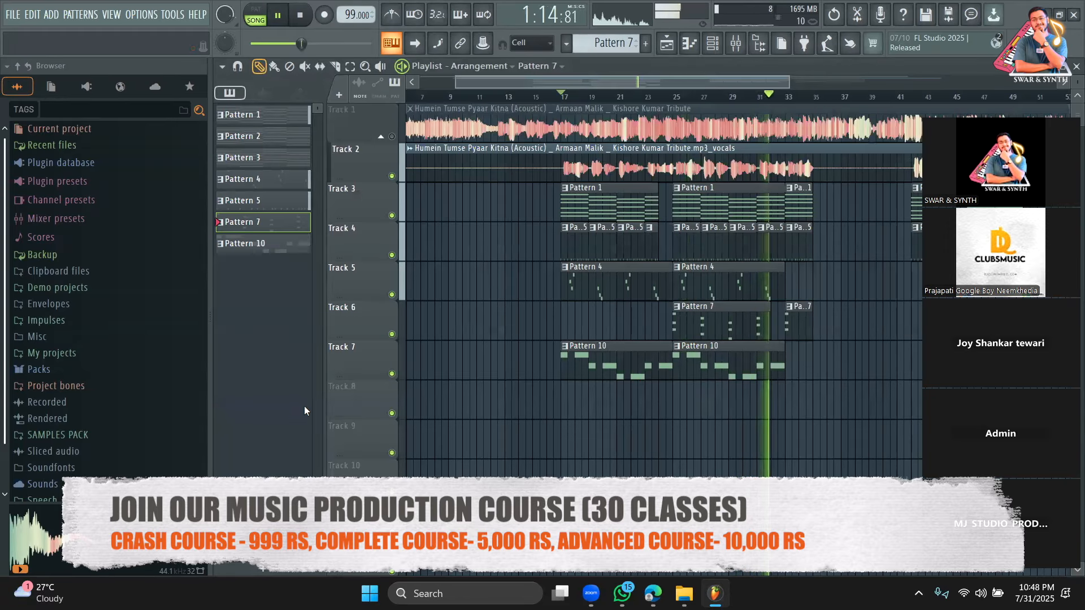
key(space)
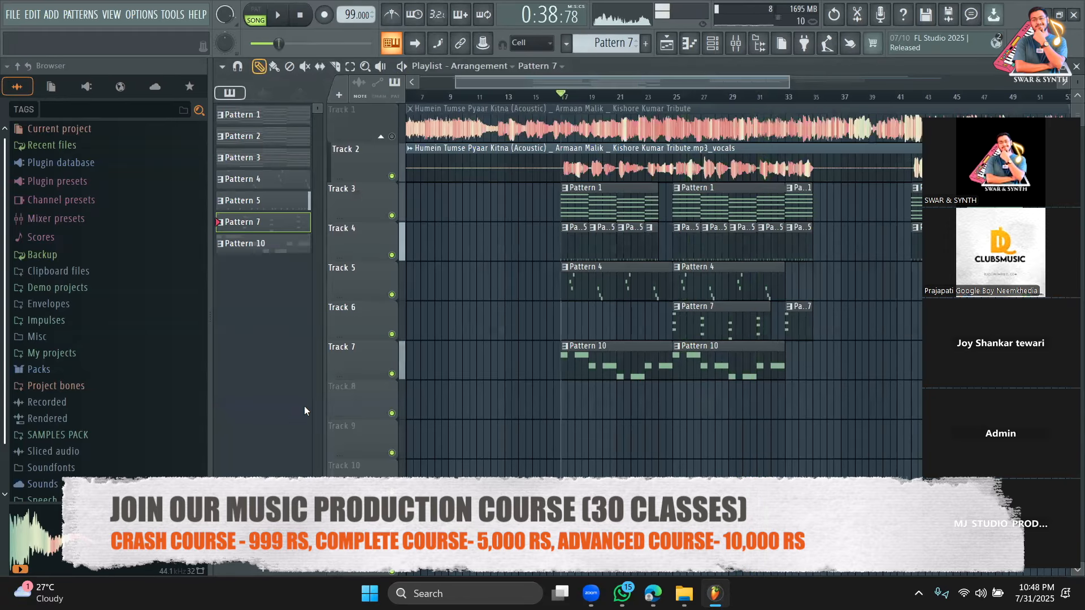
Clone the Xpand!2 #3 channel and copy the Xpand!2 chord notes from Pattern 3 into the clone in Pattern 9
click(723, 43)
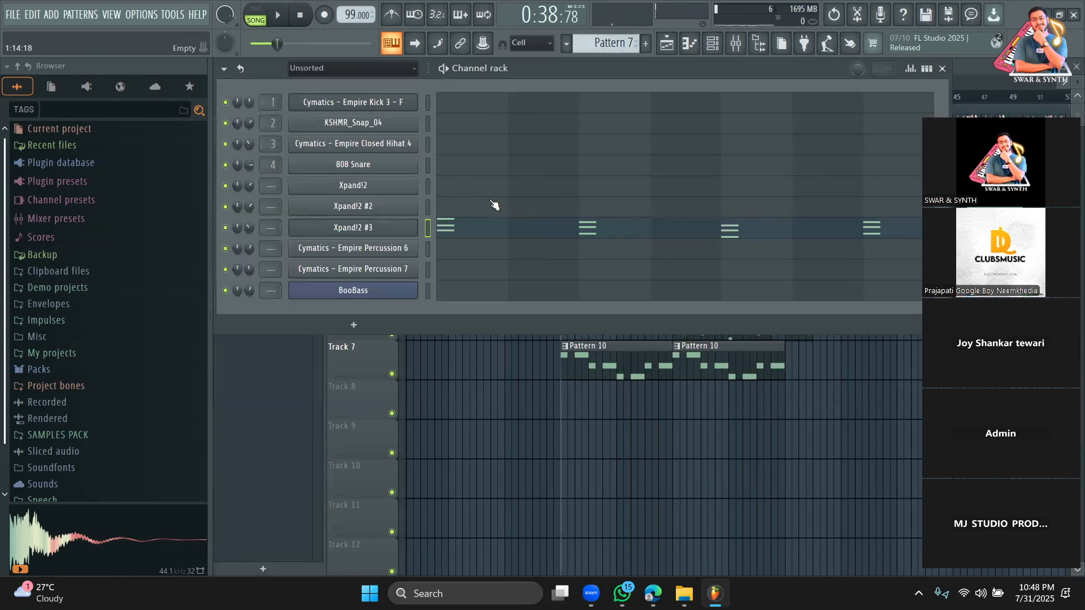
right_click(394, 228)
click(456, 354)
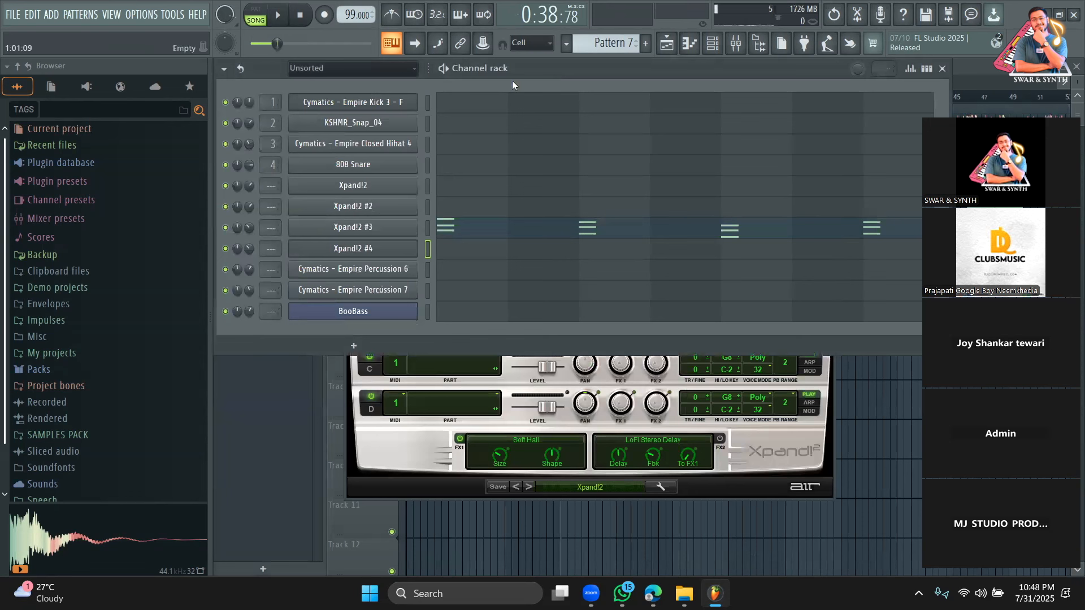
scroll(604, 45, down, 4)
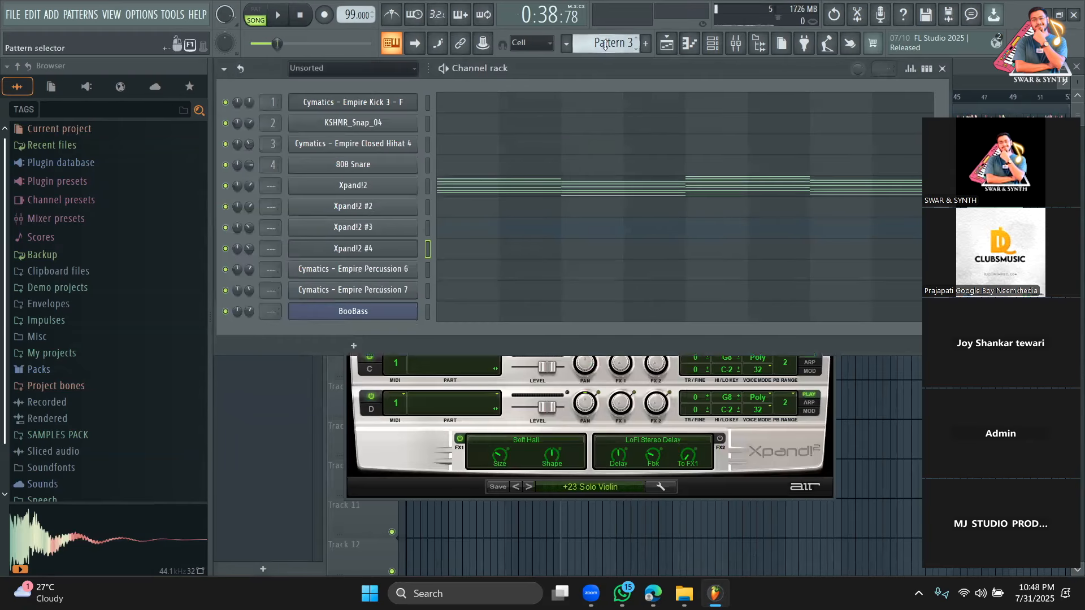
right_click(415, 183)
click(580, 193)
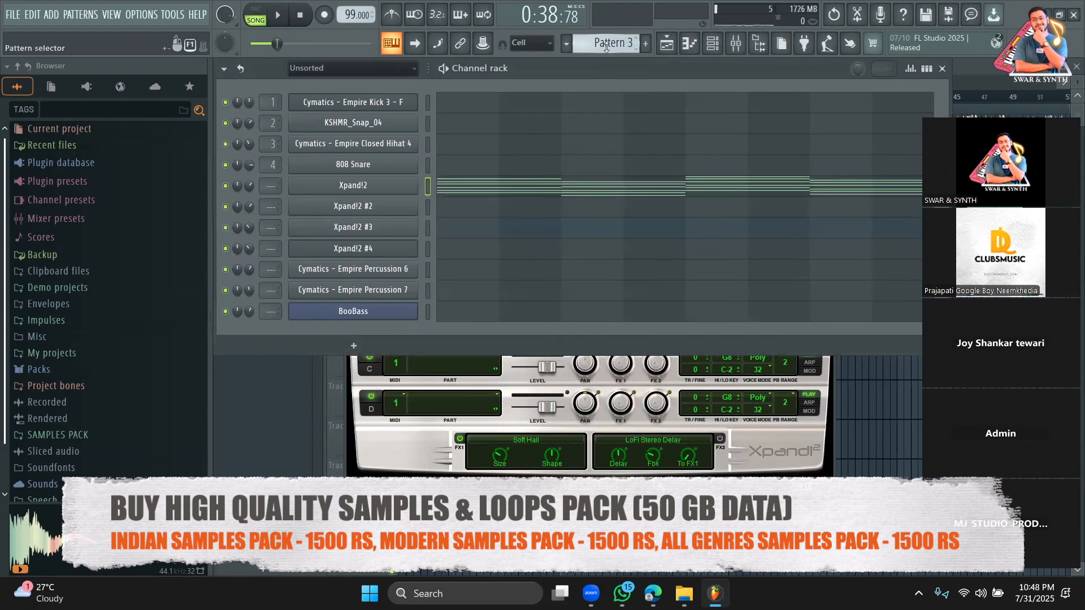
scroll(606, 47, up, 5)
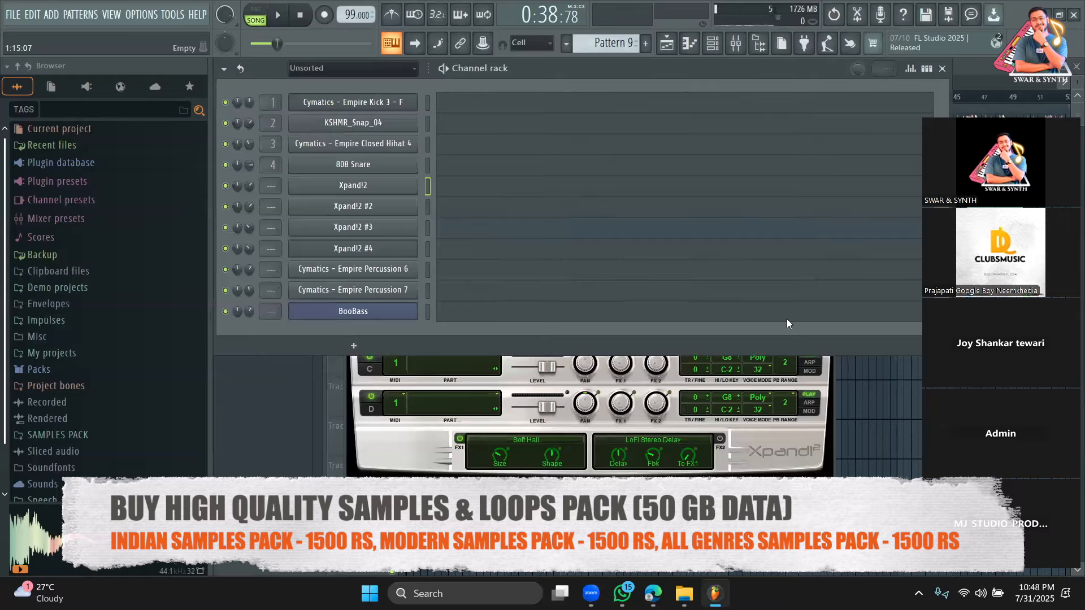
right_click(416, 249)
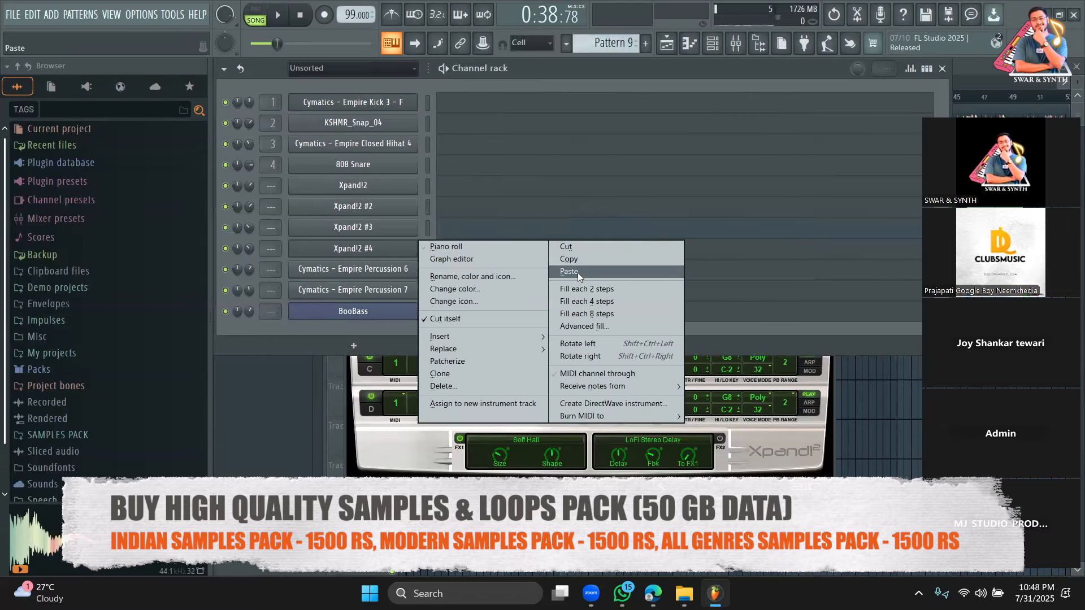
click(577, 272)
Load the 04 Guitar At Home preset on Xpand!2 #4, audition Pattern 9, and open the channel's piano roll
click(375, 253)
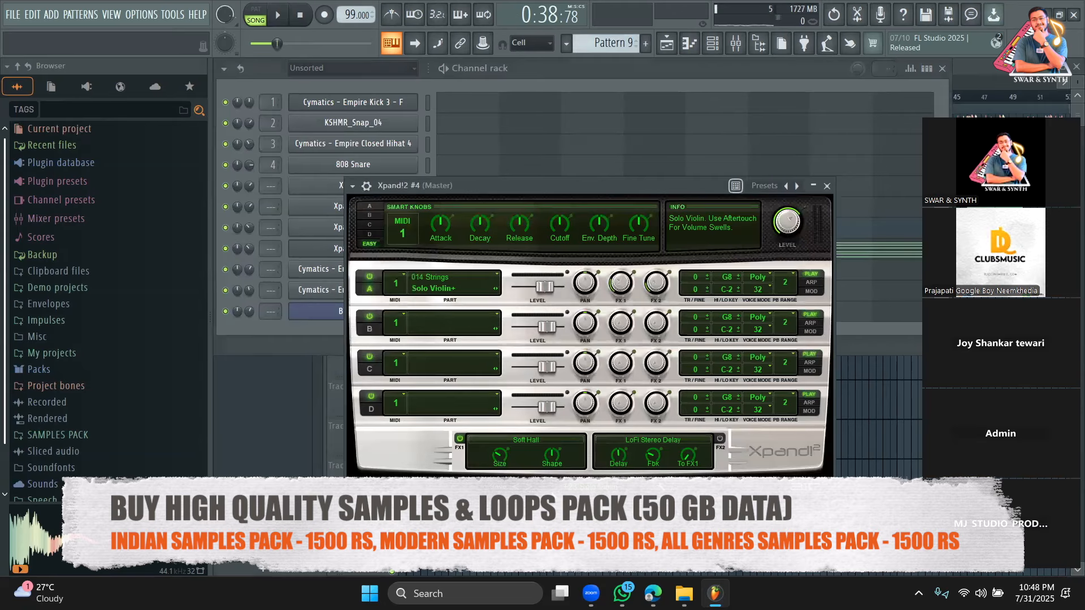
click(571, 487)
mouse_move(587, 532)
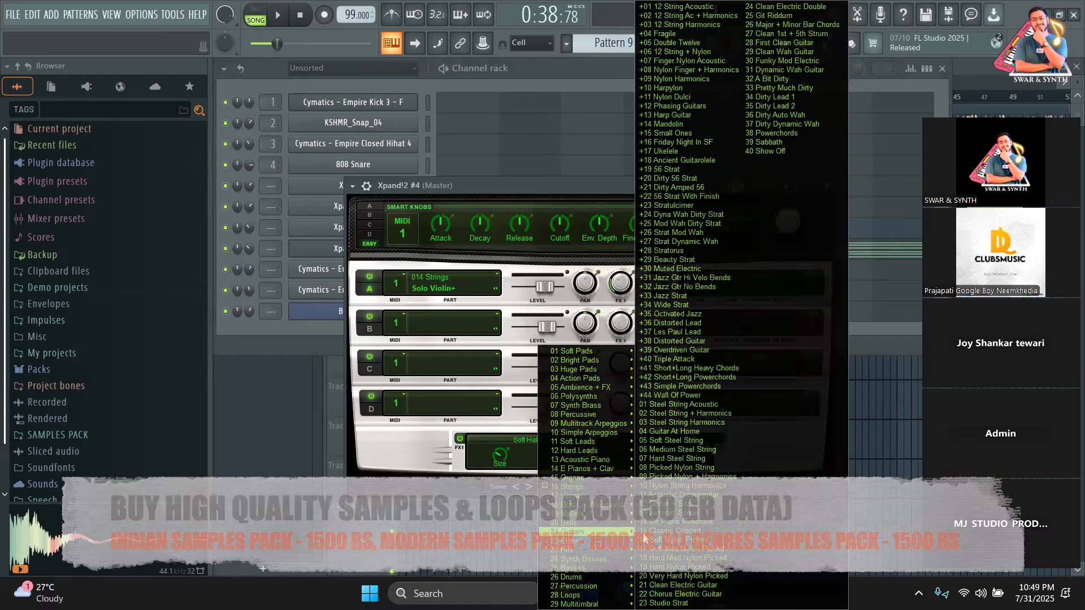
click(697, 431)
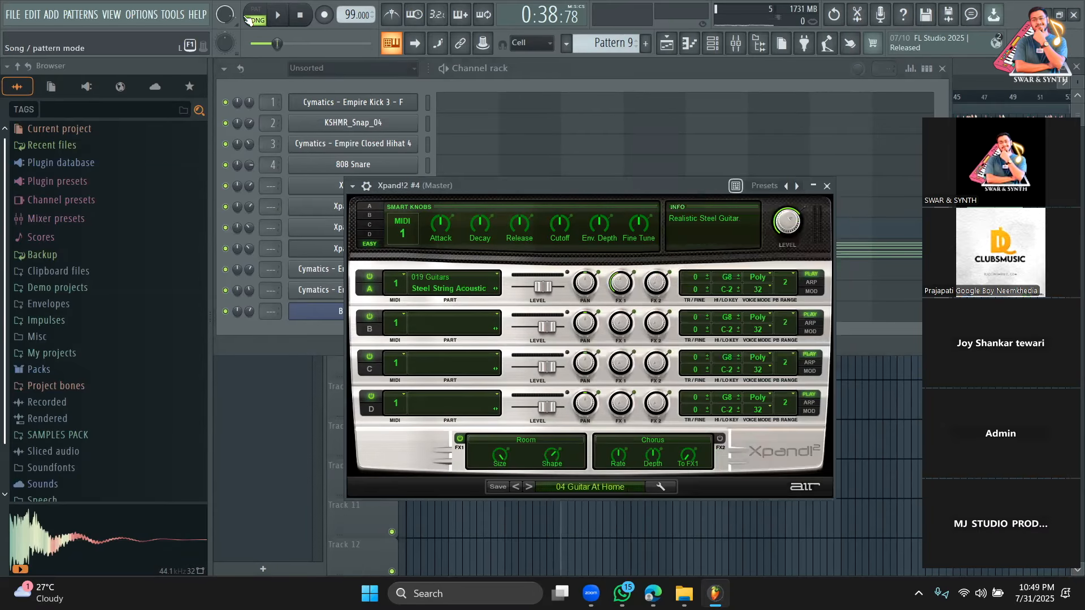
click(597, 70)
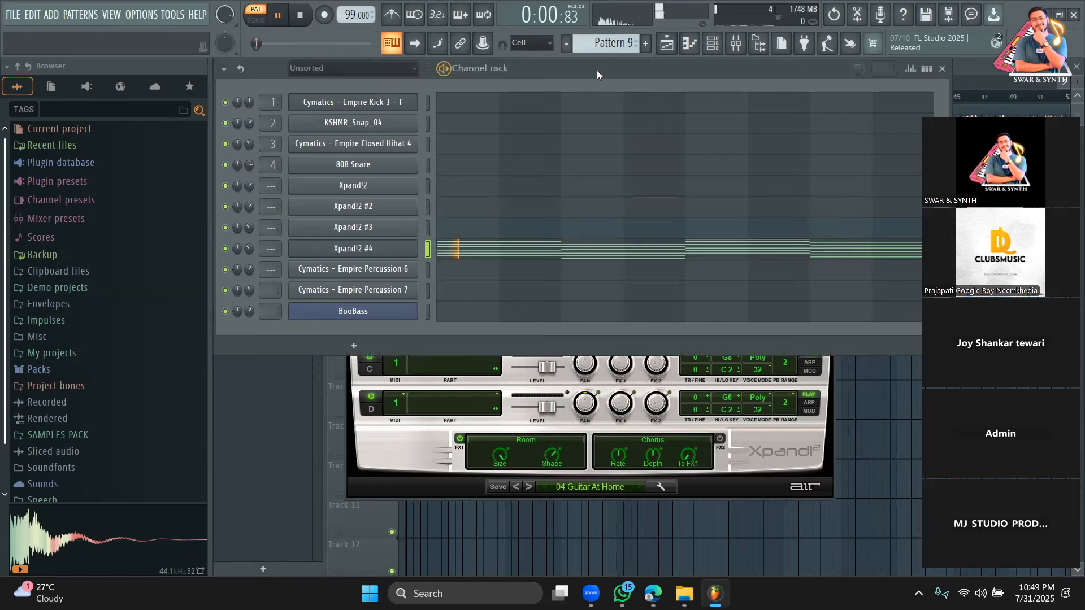
click(531, 259)
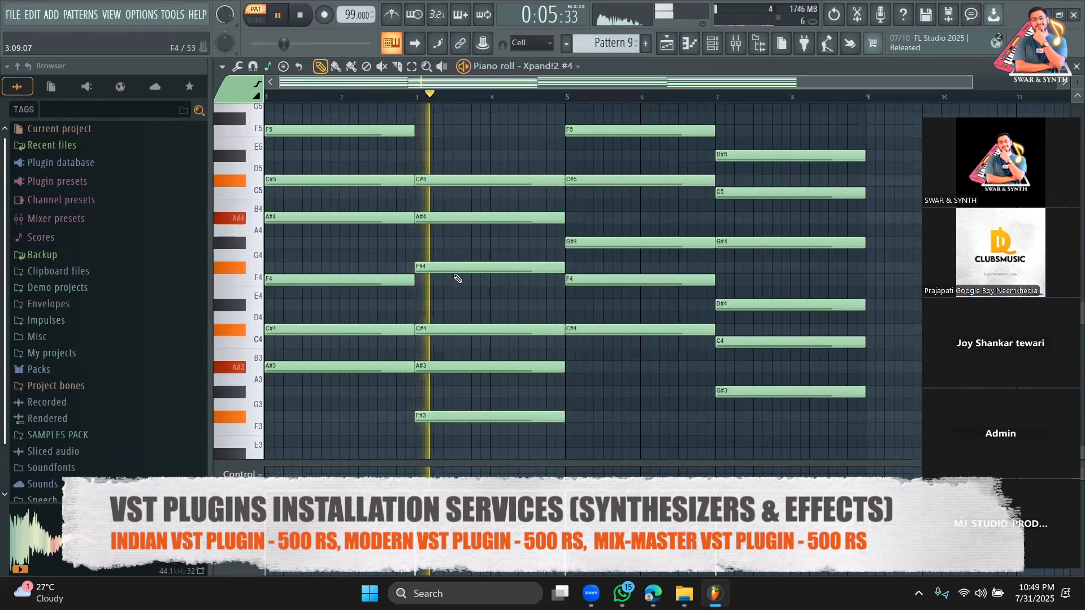
key(space)
Try removing the lower notes of the first chord, including C#4 and A#3, and undo the last deletion
scroll(396, 275, up, 3)
right_click(302, 361)
right_click(318, 403)
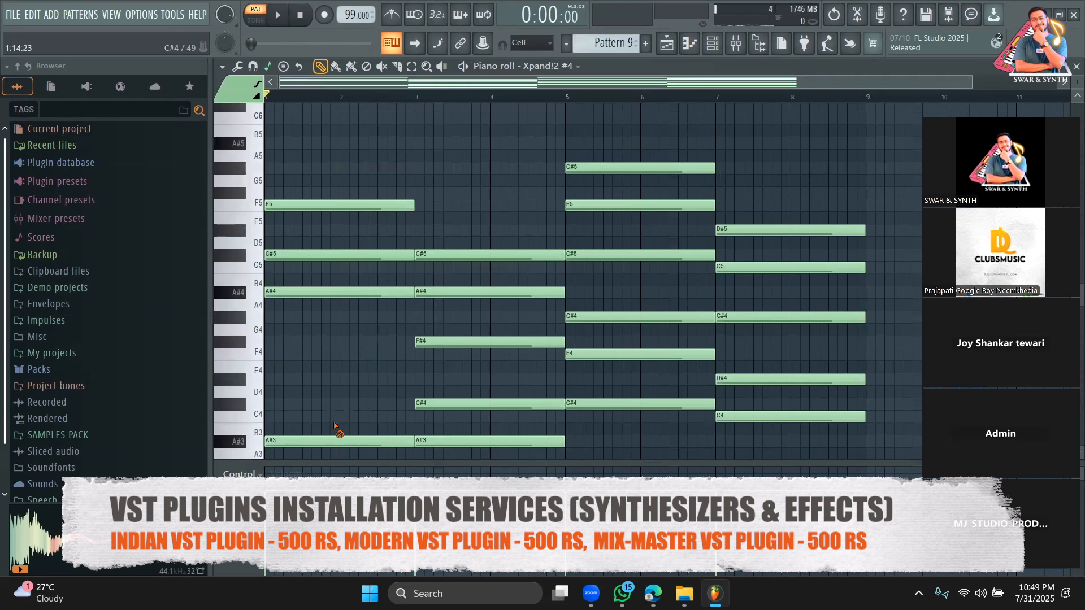
key(space)
key(space)
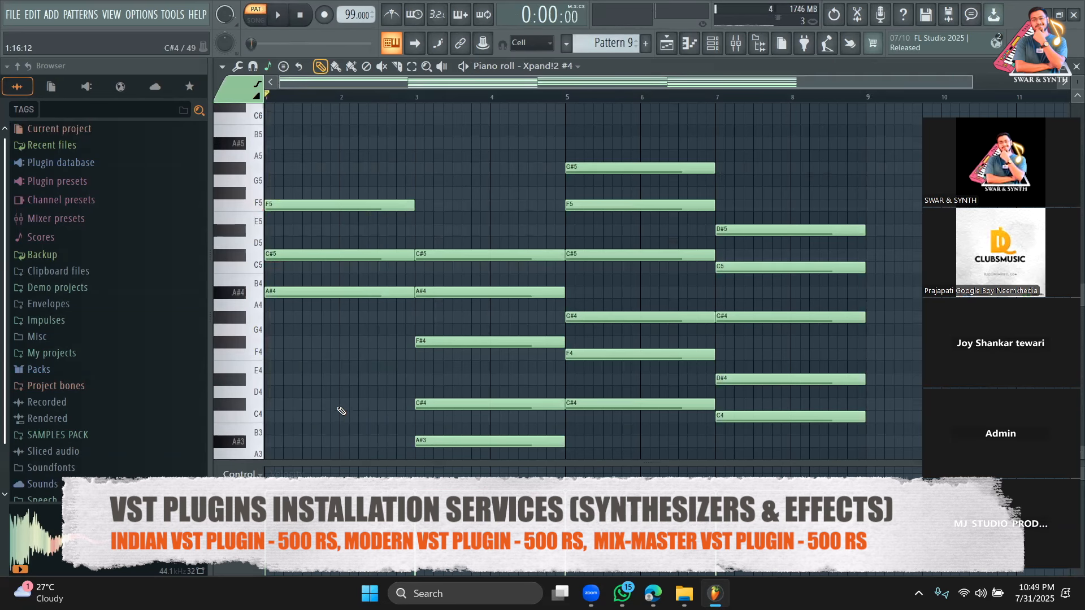
key(ctrl+z)
Delete the upper F5, C#5 and A#4 notes at bar 1 and the C#5, A#4 and F#4 notes at bar 3
right_click(341, 205)
right_click(342, 255)
right_click(343, 292)
key(space)
scroll(368, 334, down, 2)
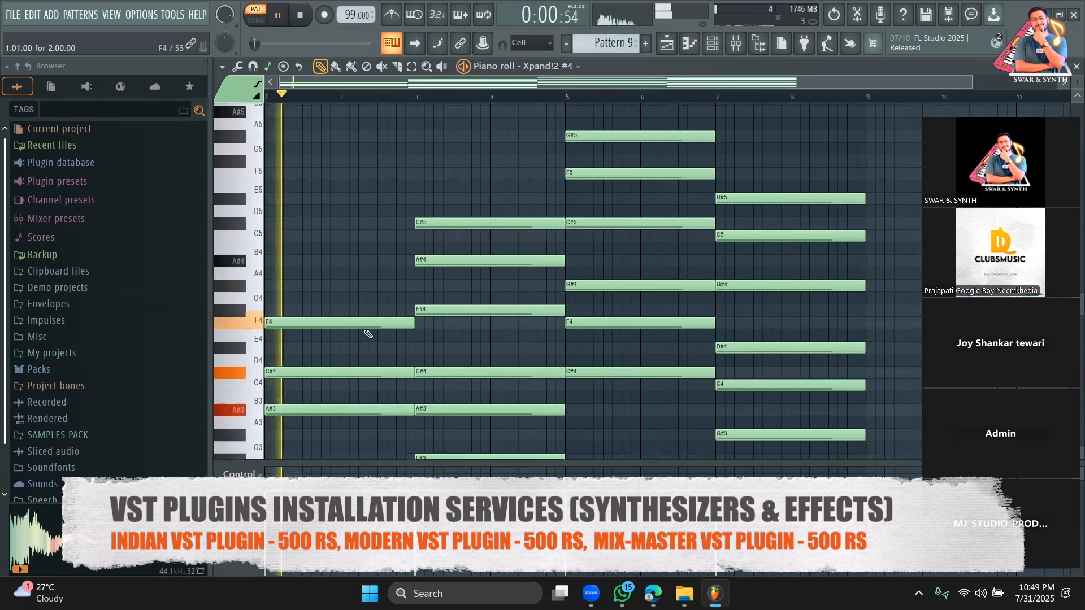
right_click(451, 177)
right_click(460, 217)
right_click(469, 266)
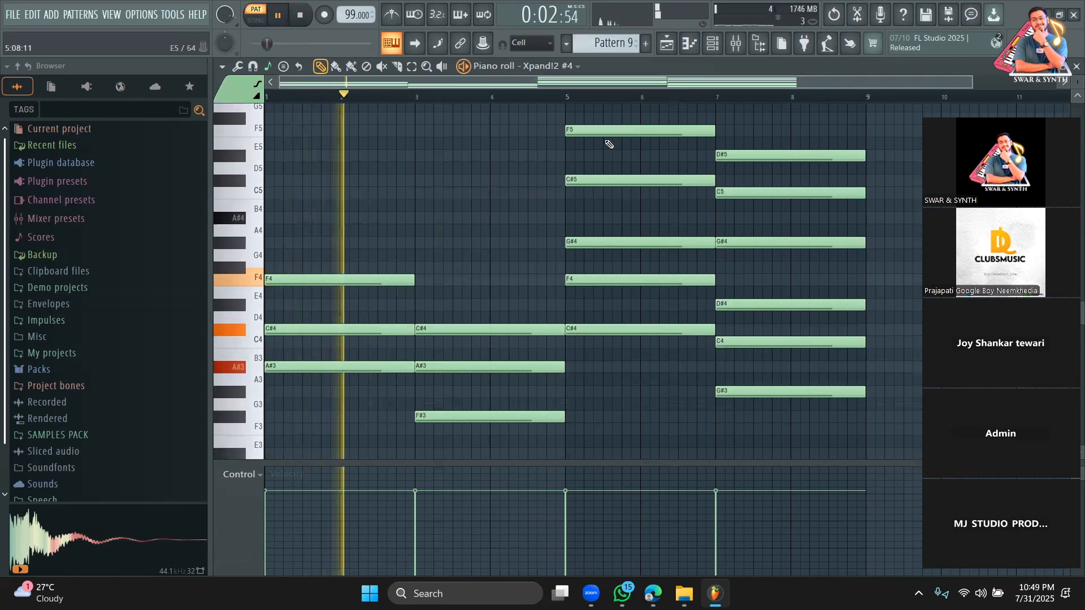
Delete F5 and C#5 from the bar 5 chord and D#5, C5 and G#4 from the bar 7 chord
right_click(619, 131)
right_click(628, 179)
right_click(745, 156)
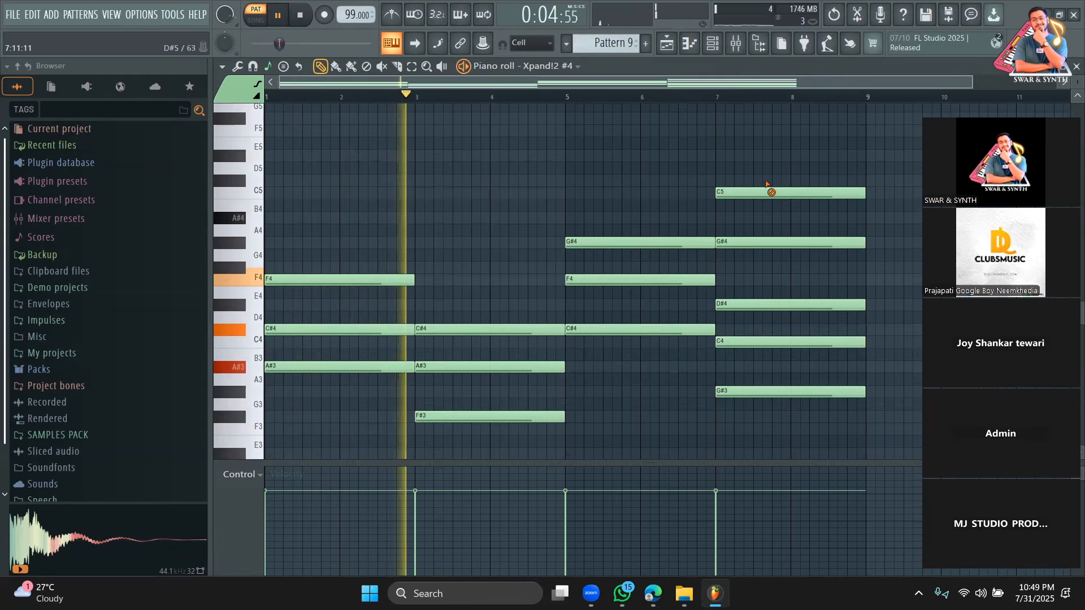
right_click(770, 192)
key(space)
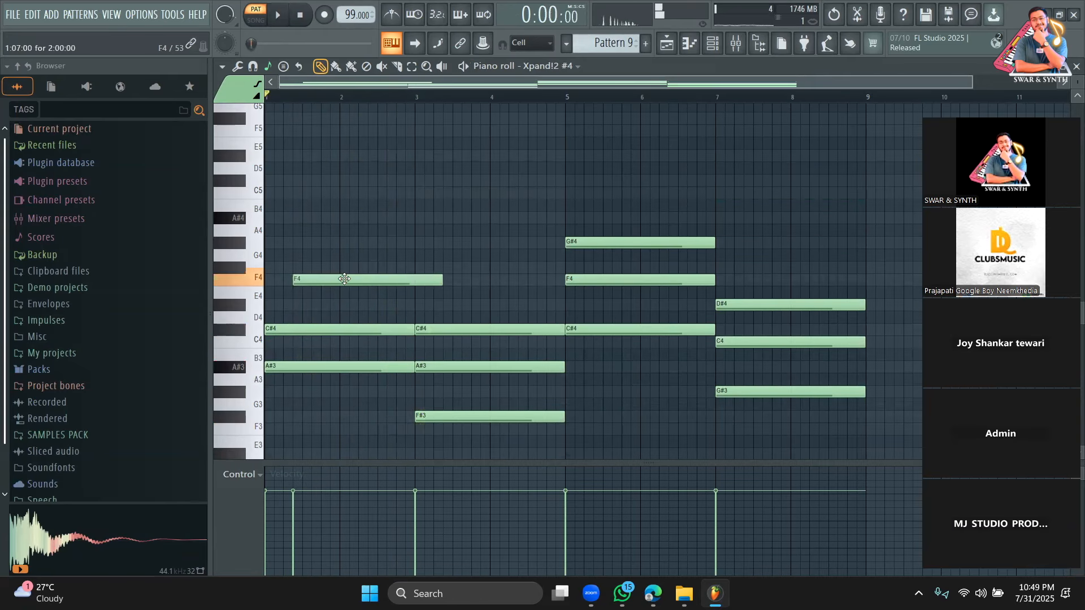
Stagger the first two chords, delaying C#4 one beat and F4 two beats at bar 1, A#3 one beat and C#4 two beats at bar 3
drag(307, 328, 317, 328)
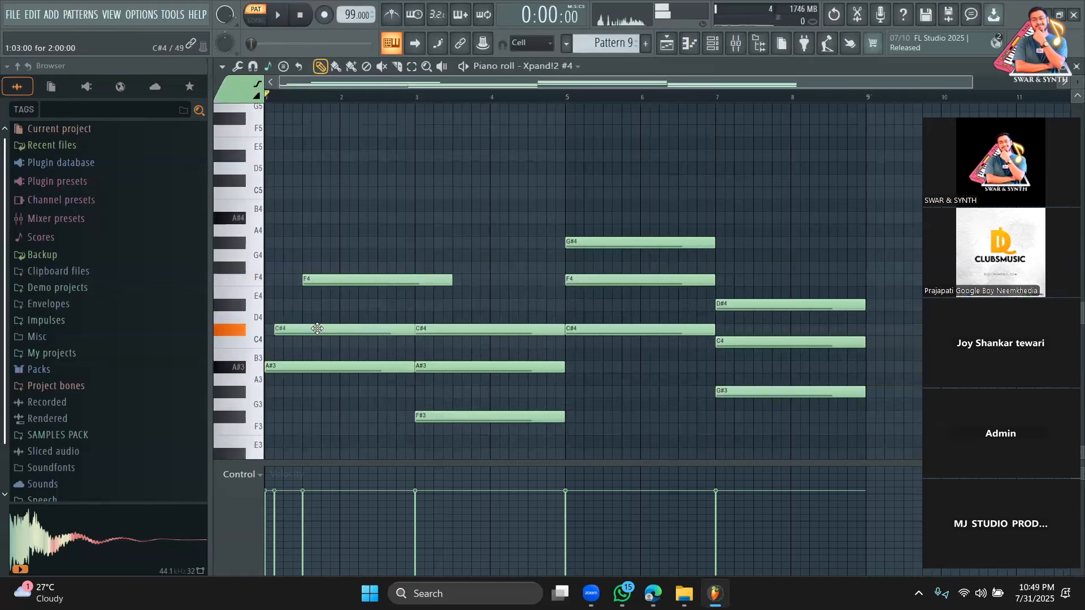
key(space)
drag(437, 328, 475, 328)
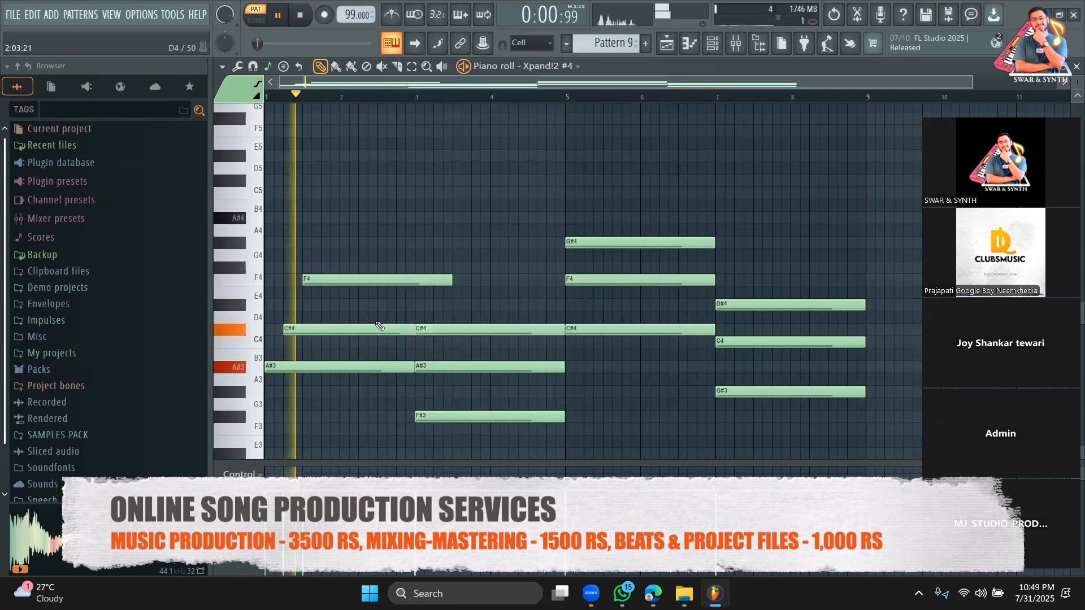
drag(458, 366, 476, 367)
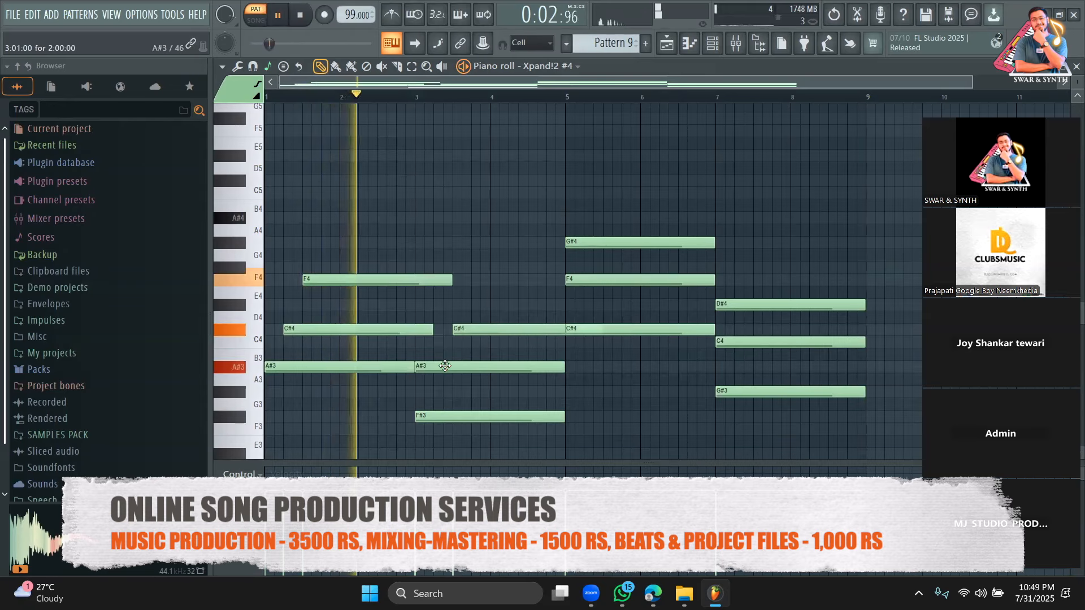
Stagger the last two chords, delaying F4 one beat and G#4 two beats at bar 5, C4 one beat and D#4 two beats at bar 7
drag(586, 281, 604, 282)
drag(601, 241, 640, 241)
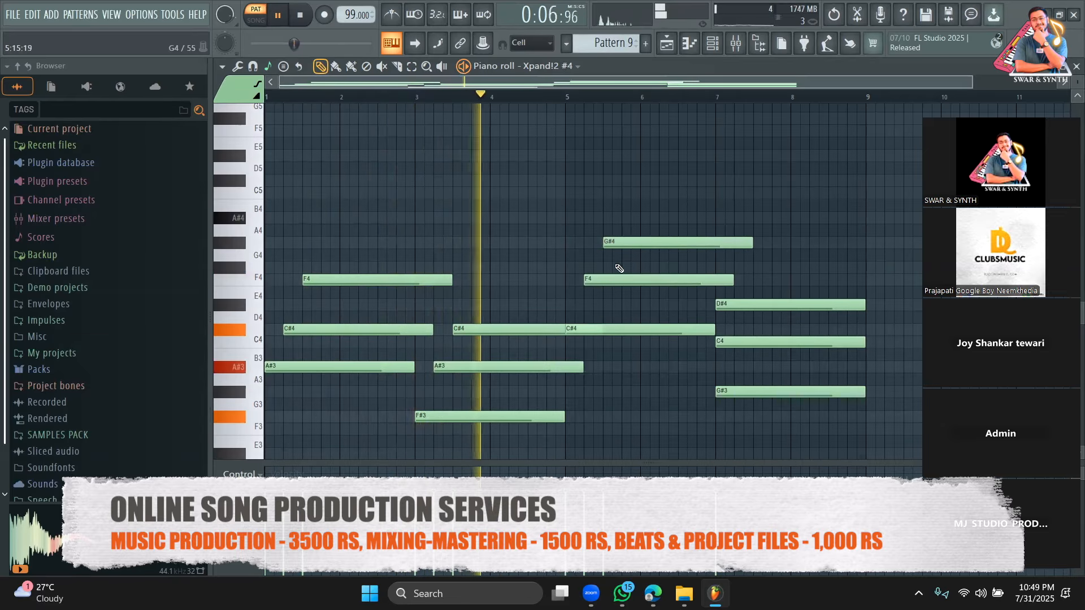
drag(746, 305, 784, 308)
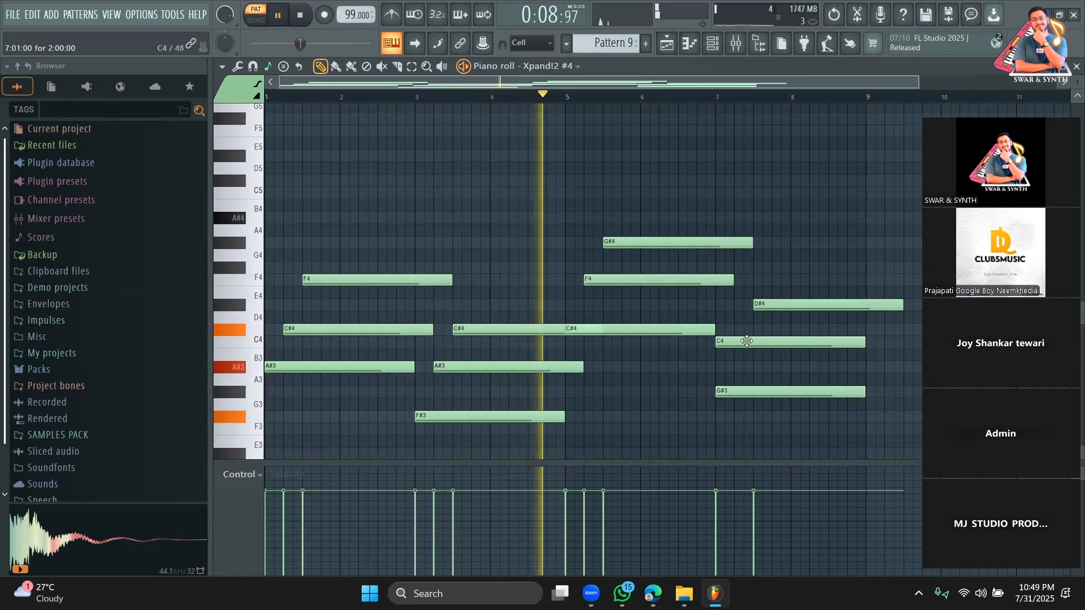
drag(739, 340, 758, 336)
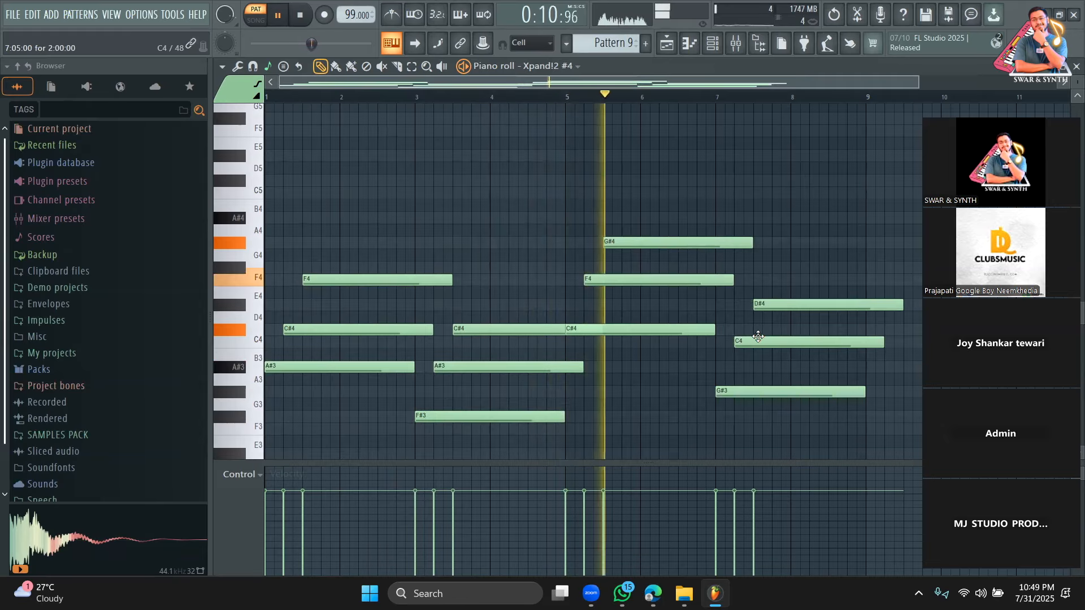
mouse_move(608, 333)
mouse_down()
mouse_move(635, 339)
mouse_move(588, 328)
mouse_up()
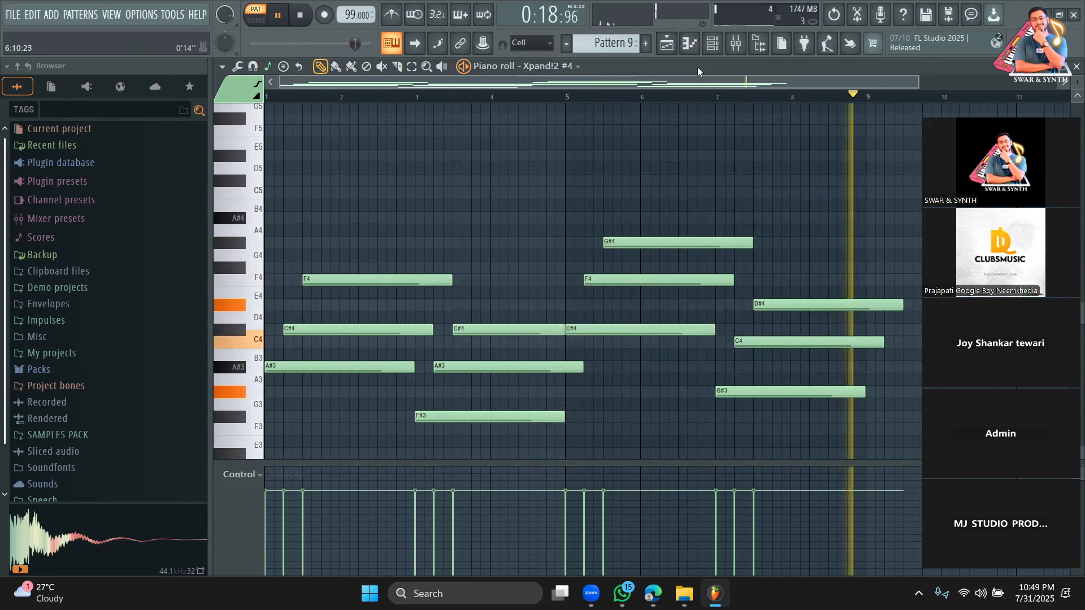
Place Pattern 9 on Track 8 at bar 17 and play the arrangement in song mode
click(712, 43)
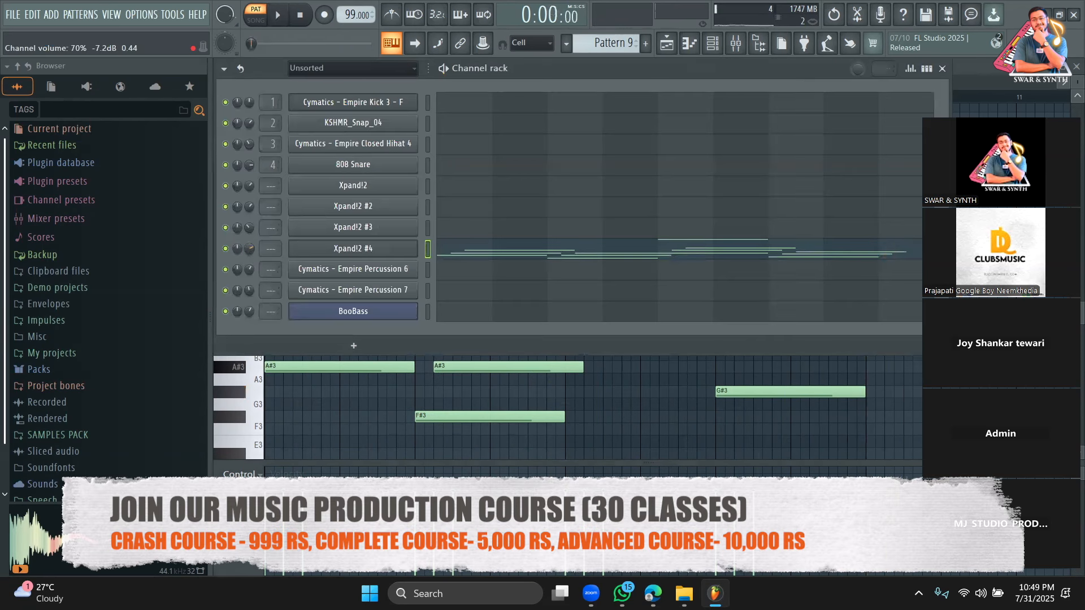
key(space)
click(663, 44)
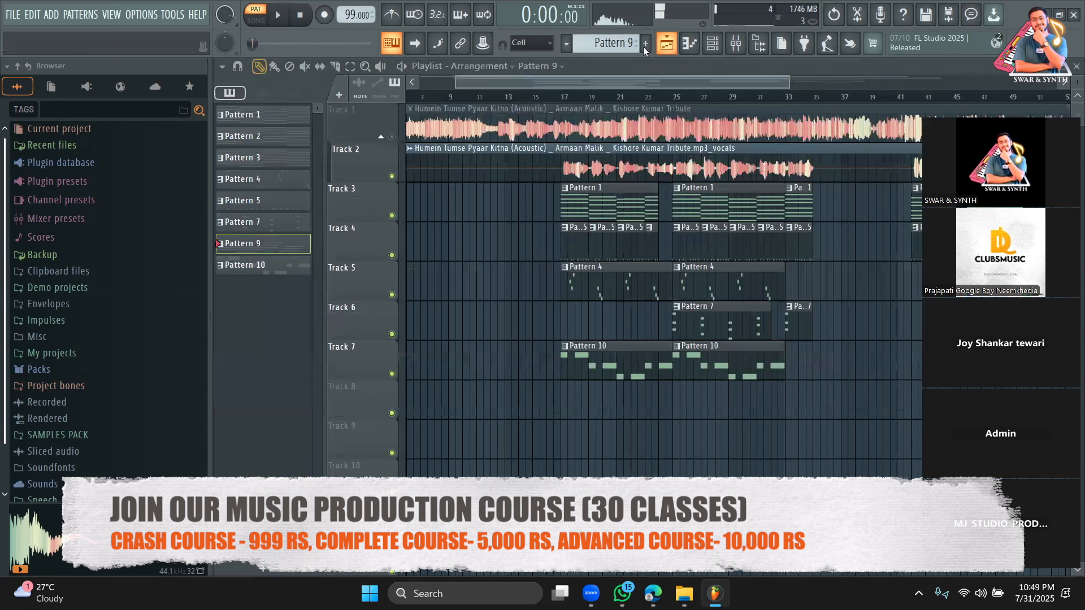
key(space)
click(608, 400)
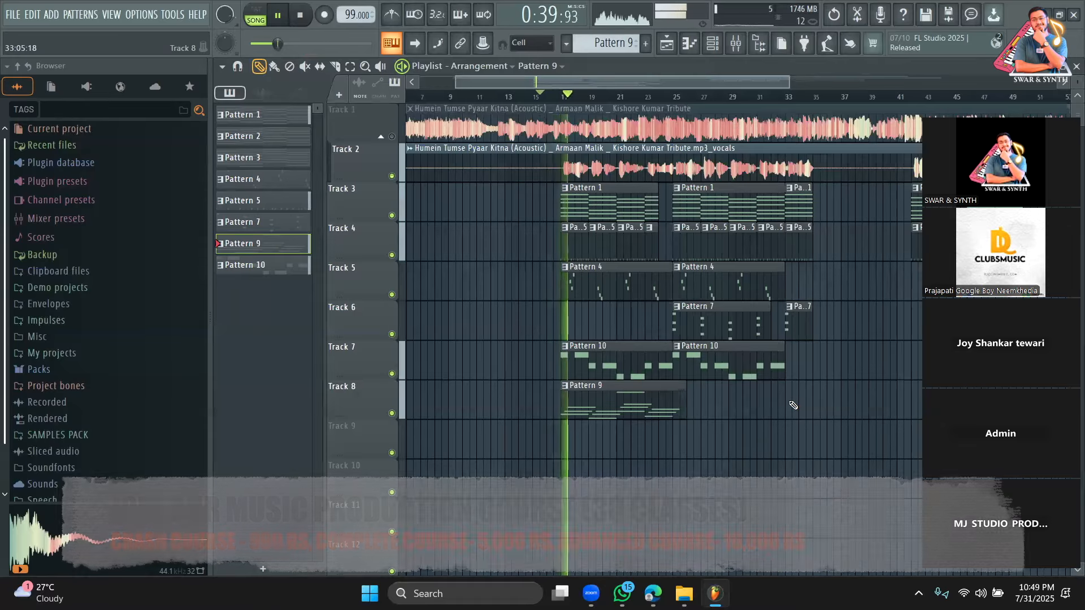
Transpose all notes of Pattern 9 up one octave and replay the arrangement
double_click(573, 408)
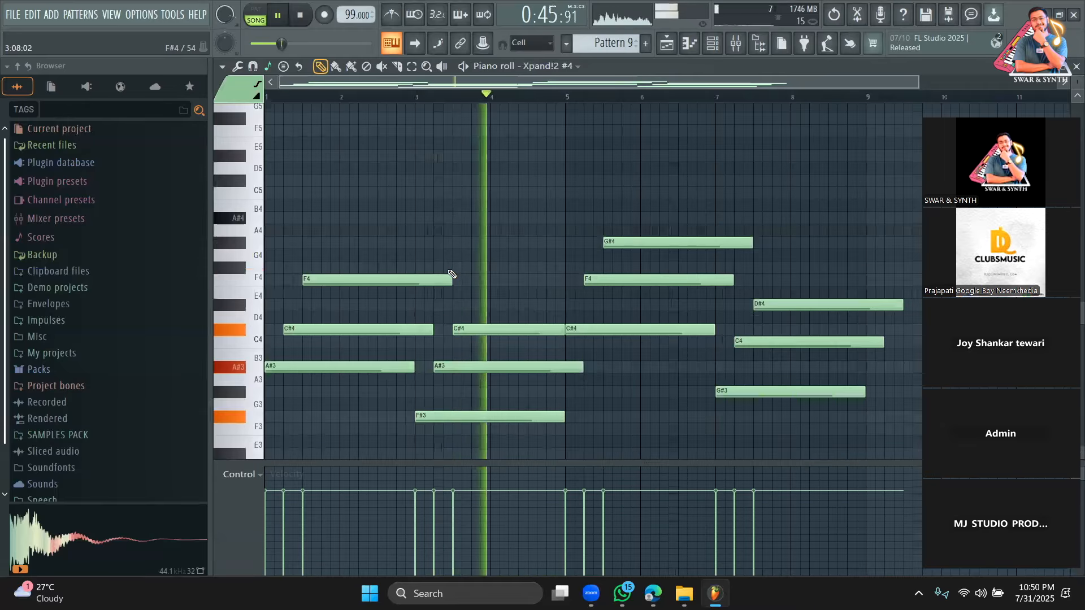
key(space)
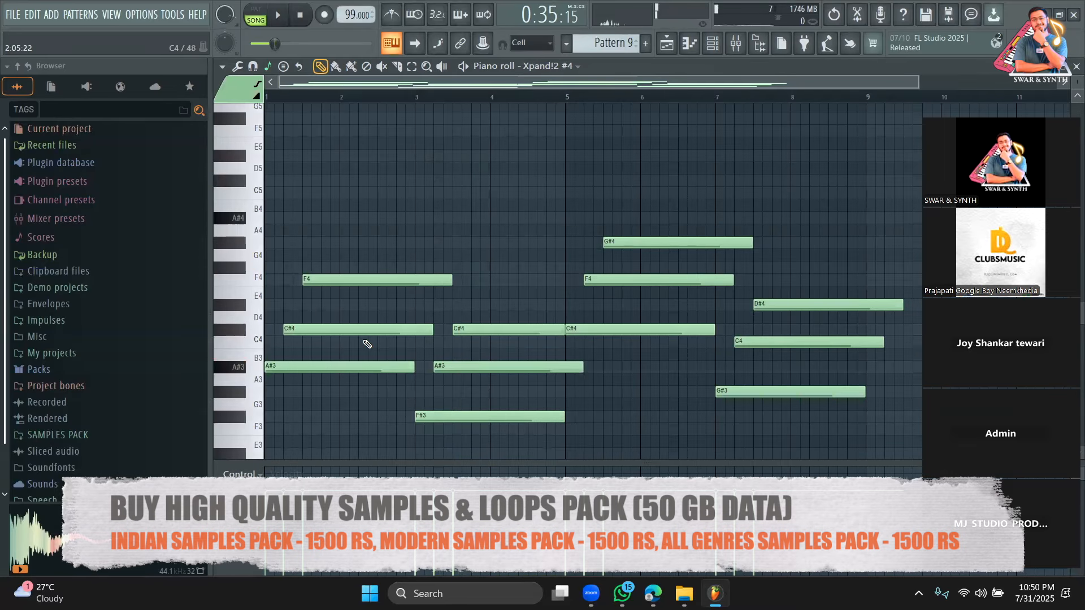
key(ctrl+a)
scroll(294, 407, up, 2)
drag(294, 442, 285, 286)
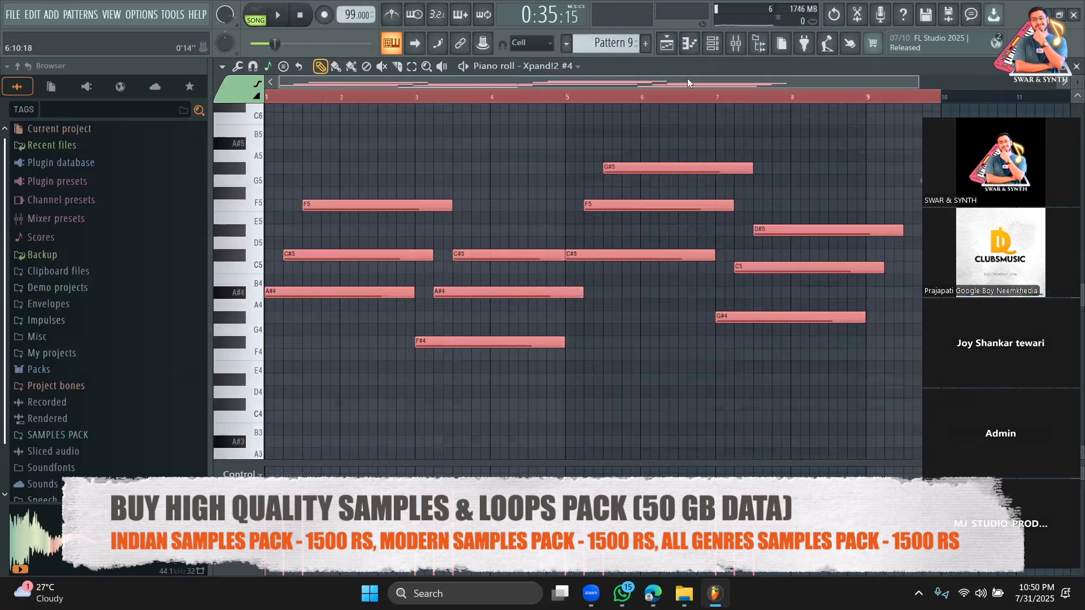
click(666, 44)
key(space)
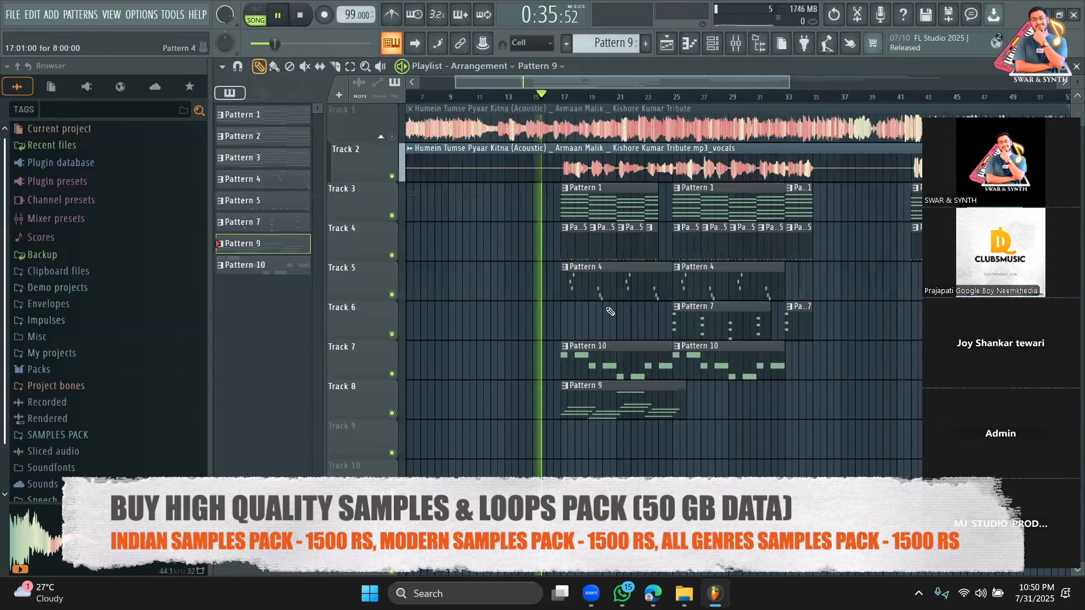
Delay C#5 and F5 of Pattern 9's bar 1 chord by one more beat each
double_click(584, 411)
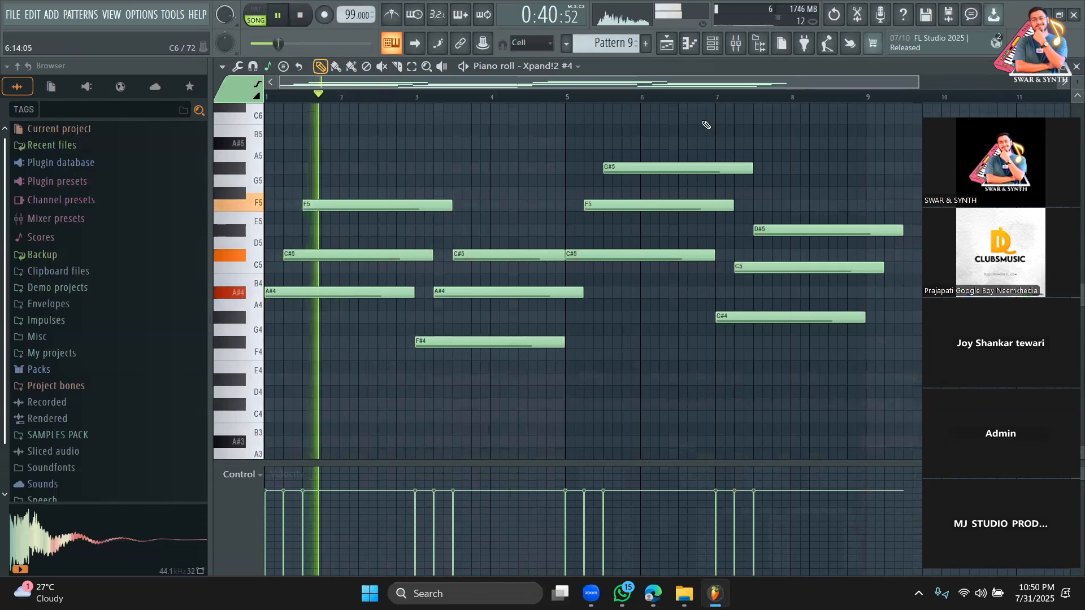
key(space)
drag(914, 81, 701, 102)
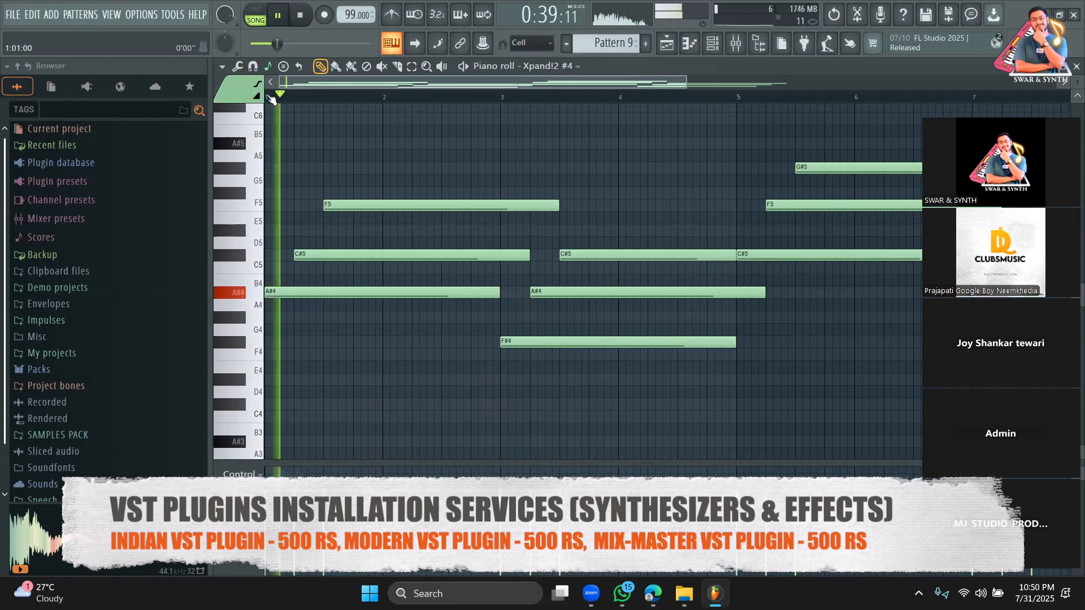
drag(320, 254, 349, 254)
drag(358, 205, 385, 209)
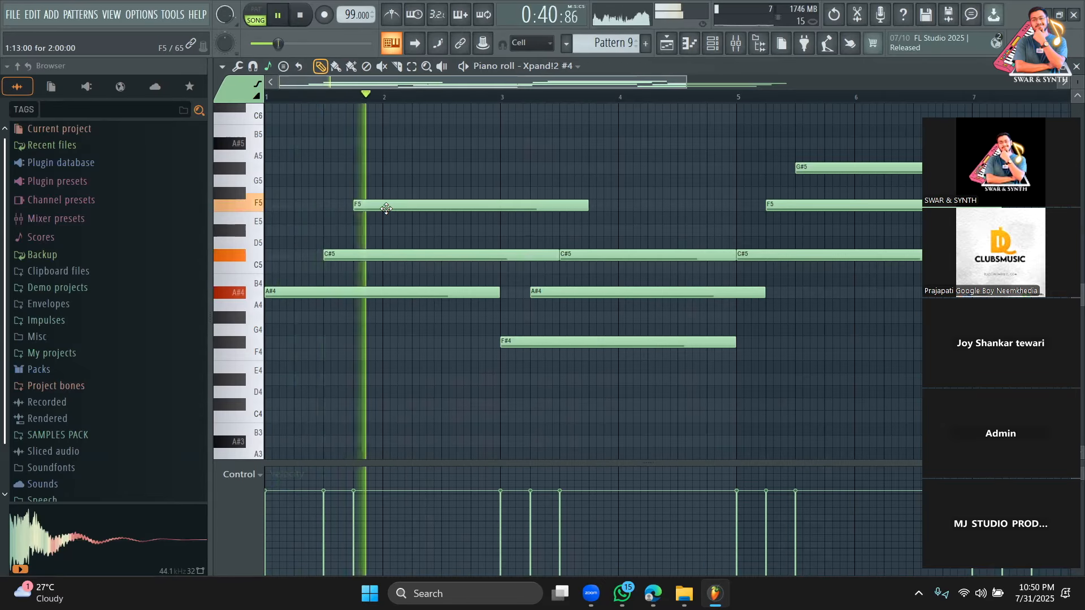
Delay A#4 and C#5 of the bar 3 chord and F5 and G#5 of the bar 5 chord by one more beat
drag(600, 254, 629, 254)
drag(568, 291, 597, 291)
drag(572, 84, 622, 88)
drag(689, 202, 751, 168)
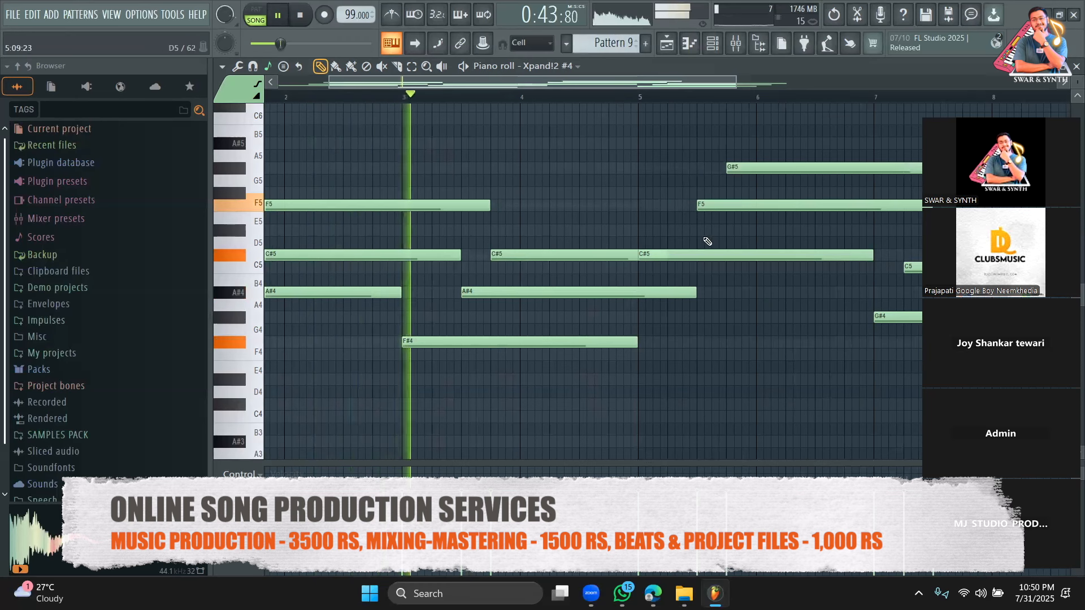
Delay C5 and D#5 of the bar 7 chord by one more beat each
drag(571, 82, 686, 87)
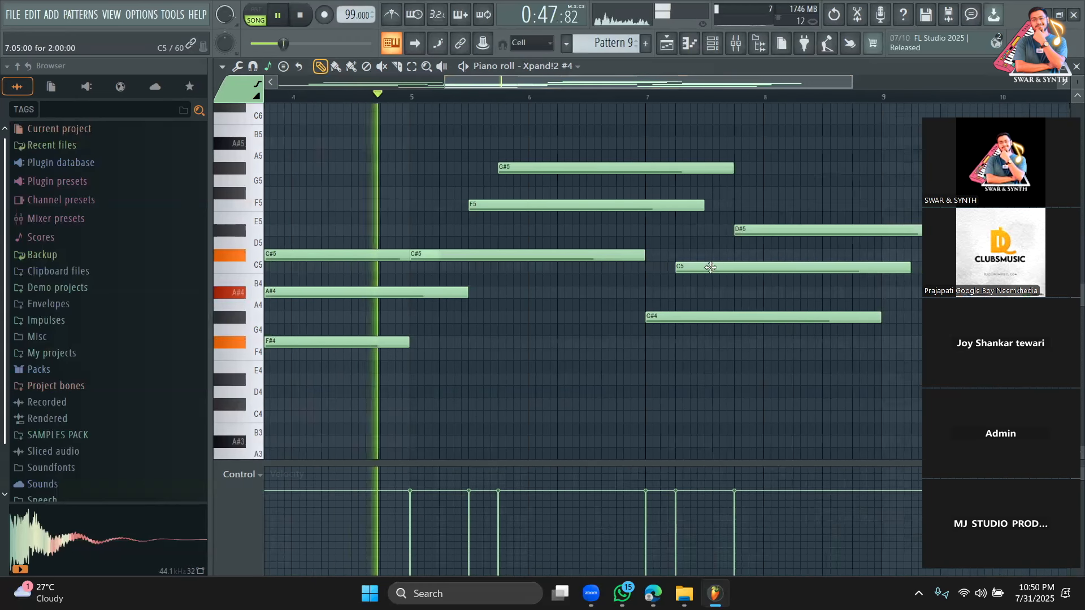
drag(711, 268, 740, 268)
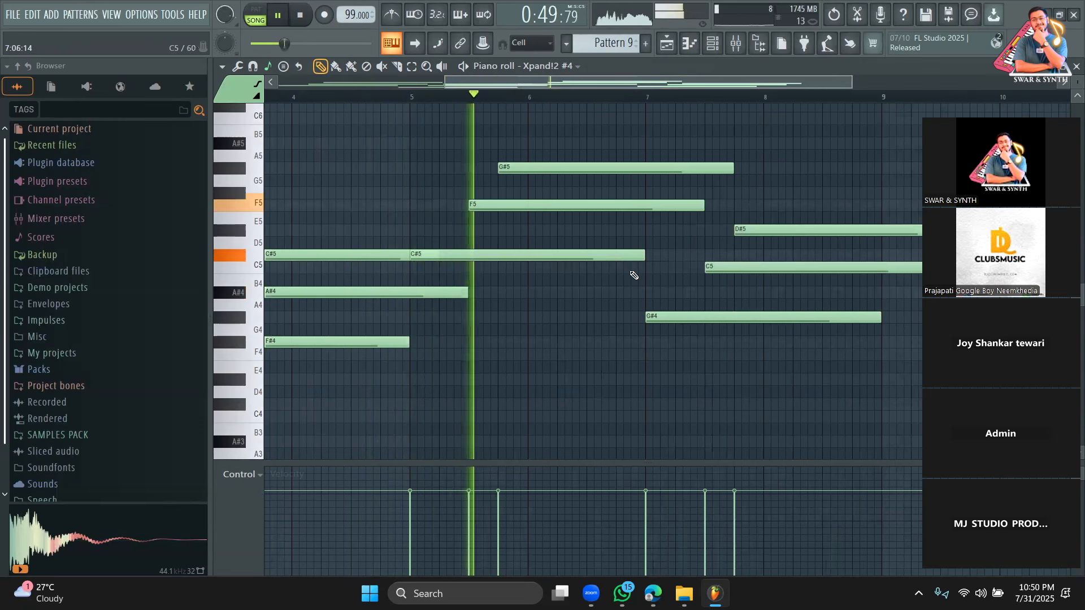
drag(415, 254, 438, 254)
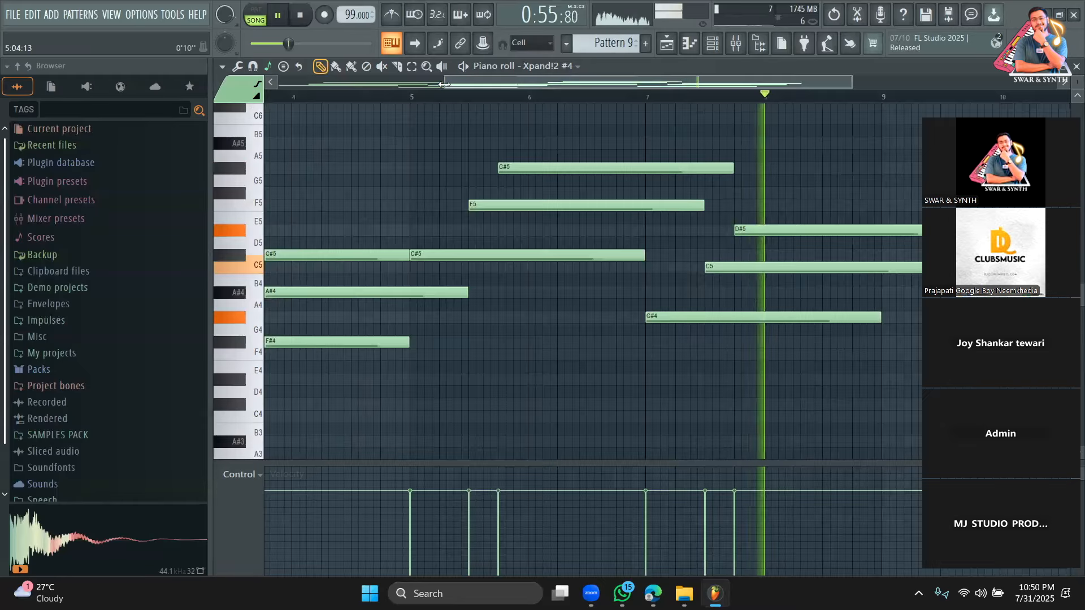
Slice the first chord's F5 at beat 3 of bar 2 and its C#5 at beat 4 of bar 2
drag(444, 85, 279, 85)
key(space)
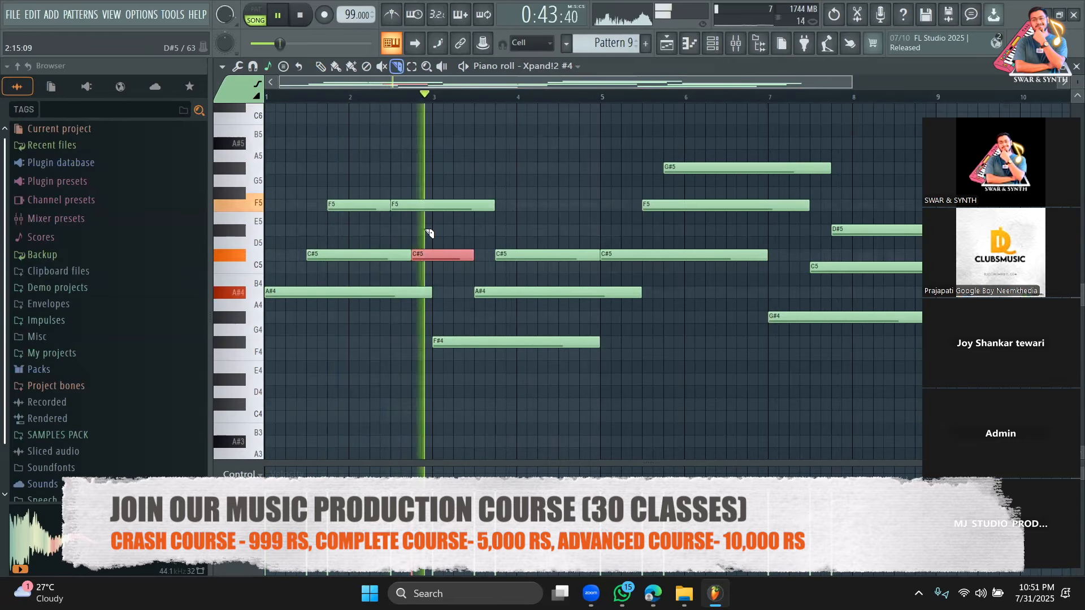
key(space)
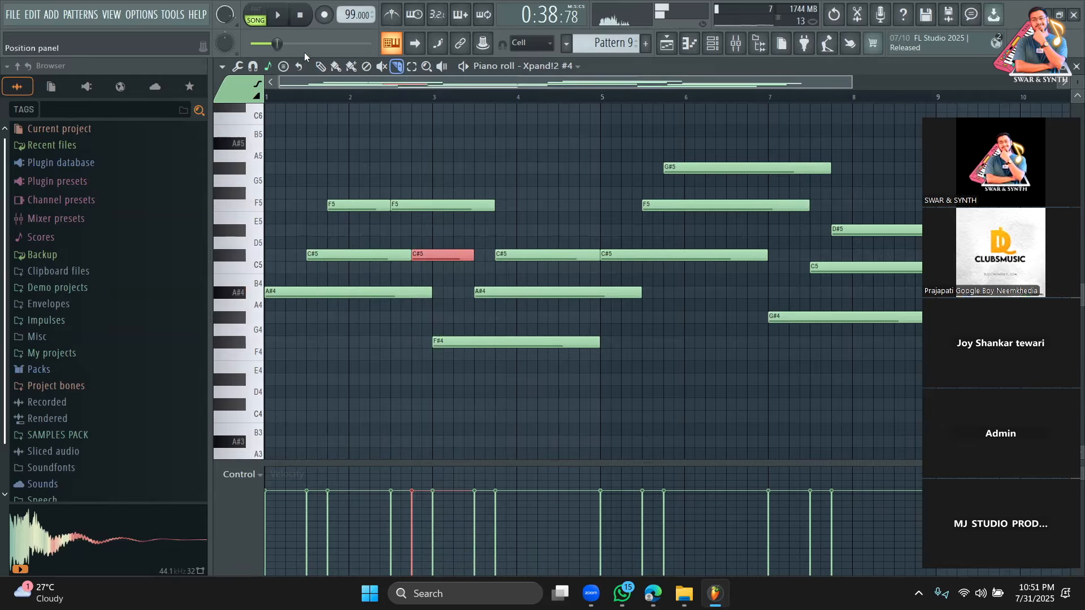
Mute Track 8 in the playlist and play the arrangement from bar 17
click(670, 48)
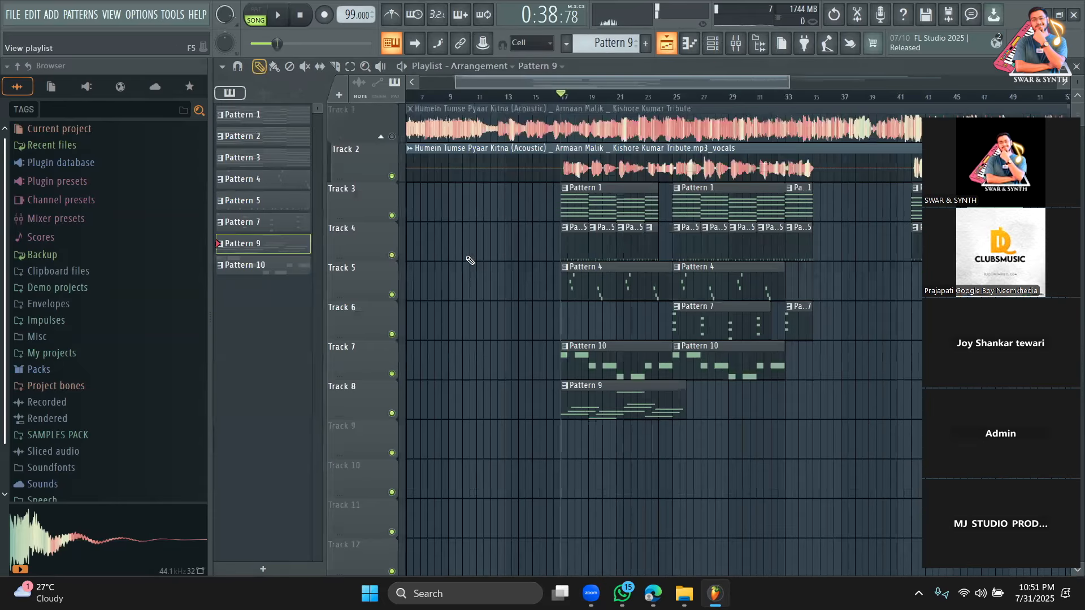
key(space)
drag(778, 82, 686, 83)
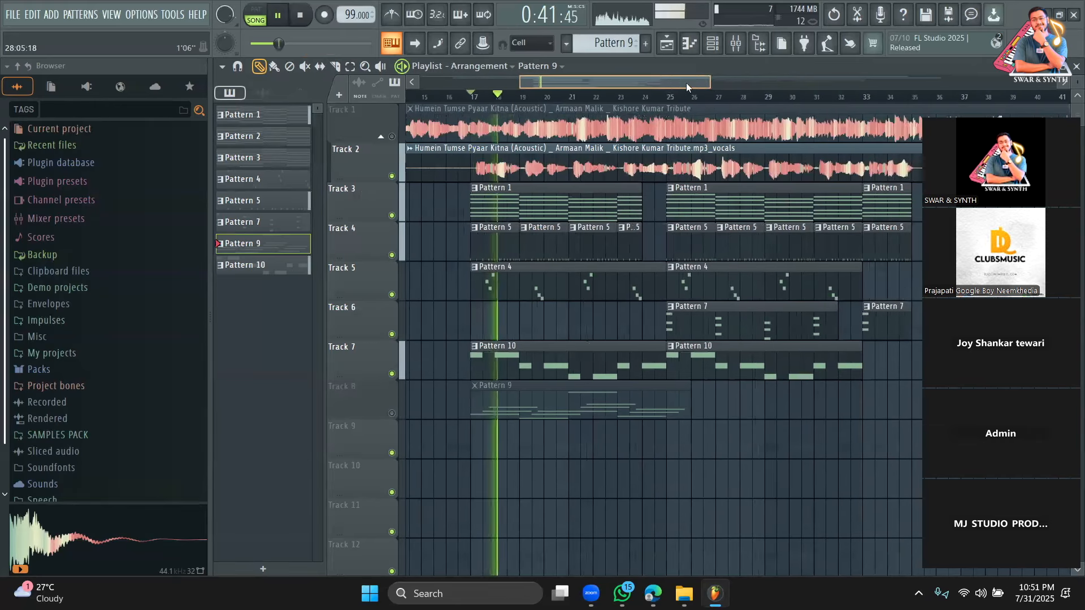
Compare the BooBass notes in Pattern 10 and the chords in Pattern 1 with the staggered notes in Pattern 9
double_click(528, 367)
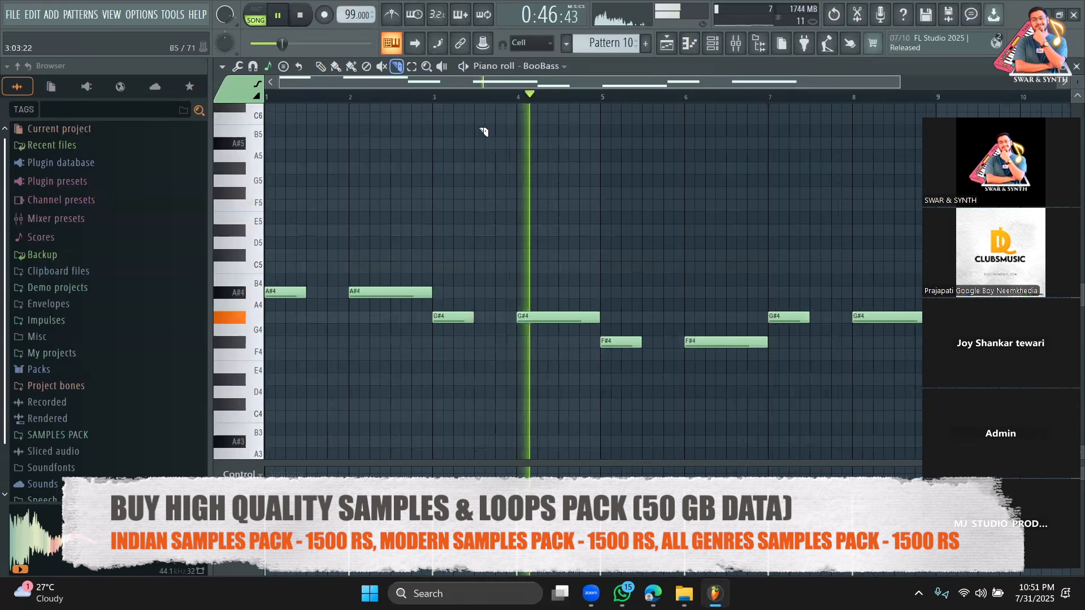
key(space)
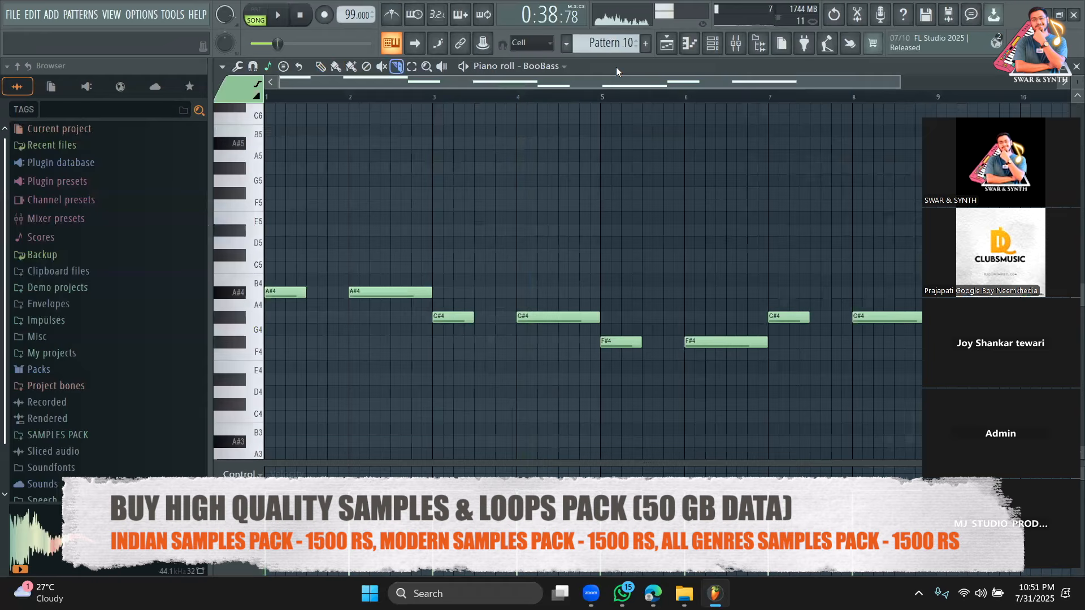
click(670, 50)
double_click(474, 219)
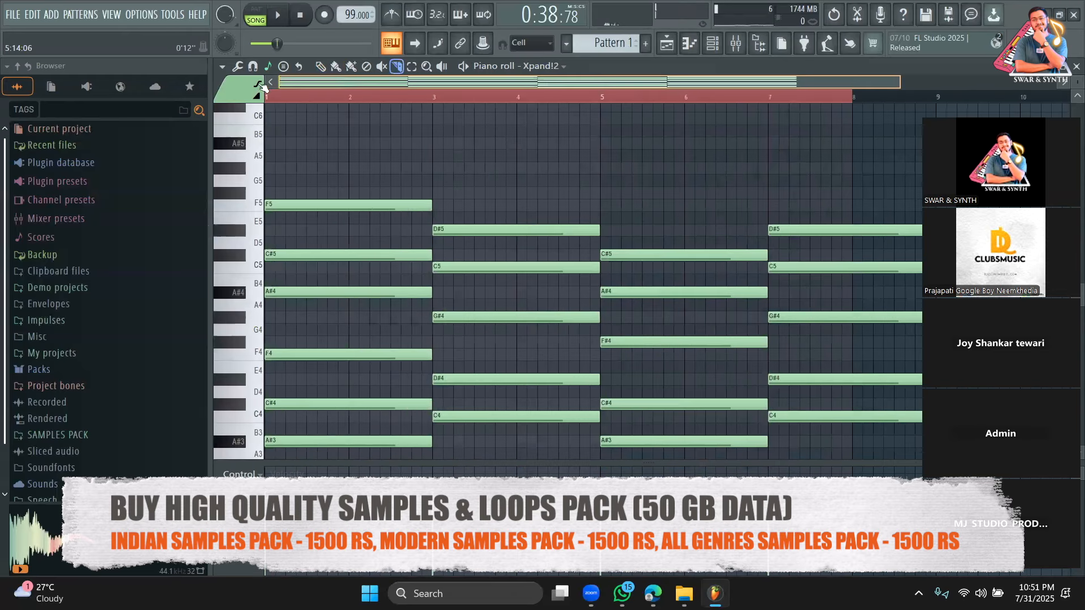
click(668, 44)
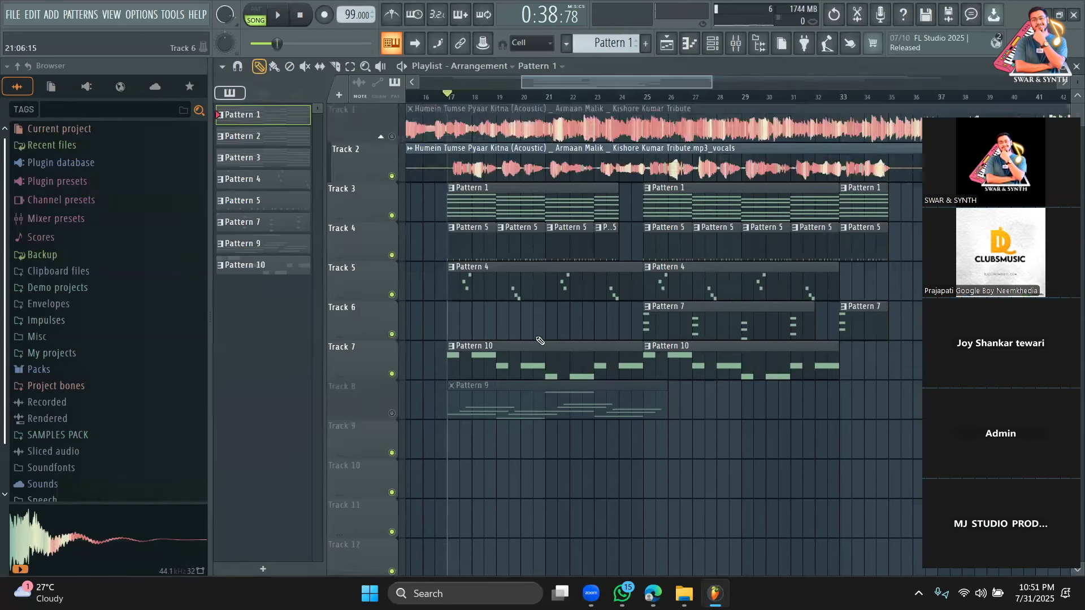
scroll(565, 220, down, 3)
double_click(565, 221)
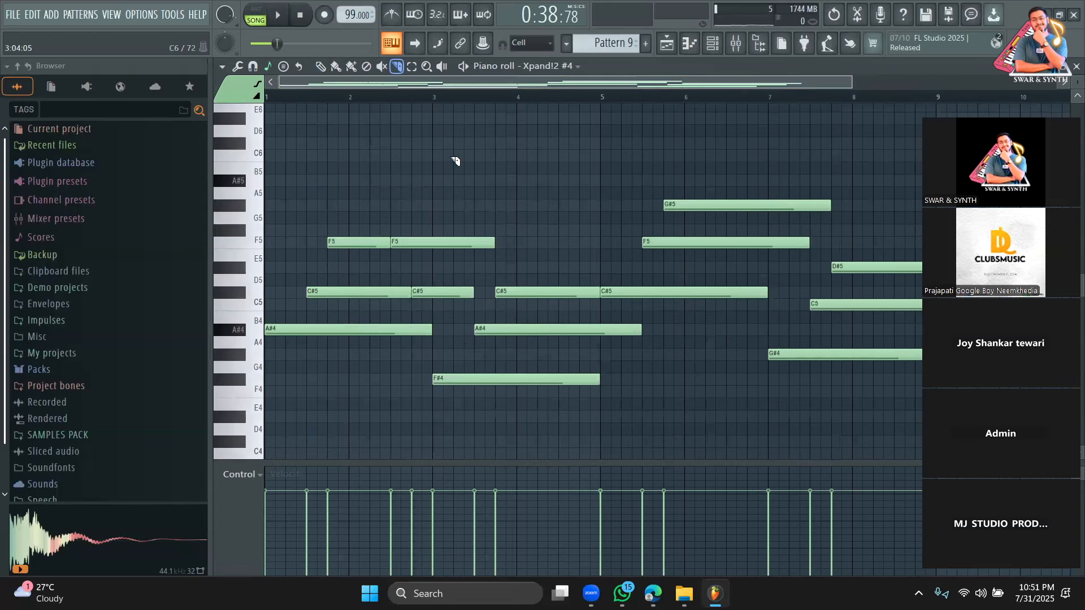
click(666, 43)
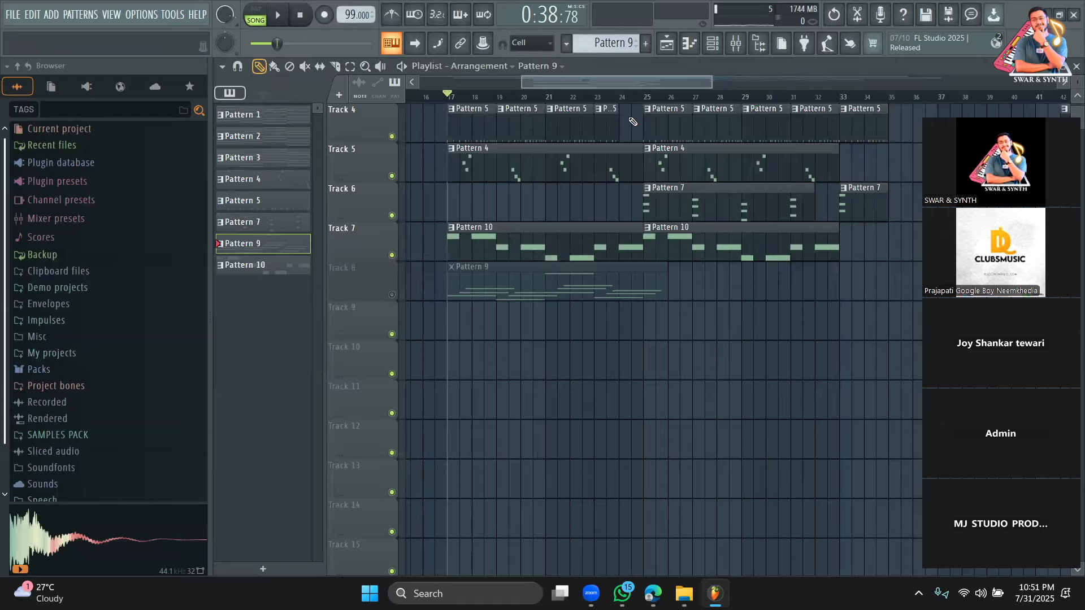
scroll(511, 168, up, 3)
double_click(524, 205)
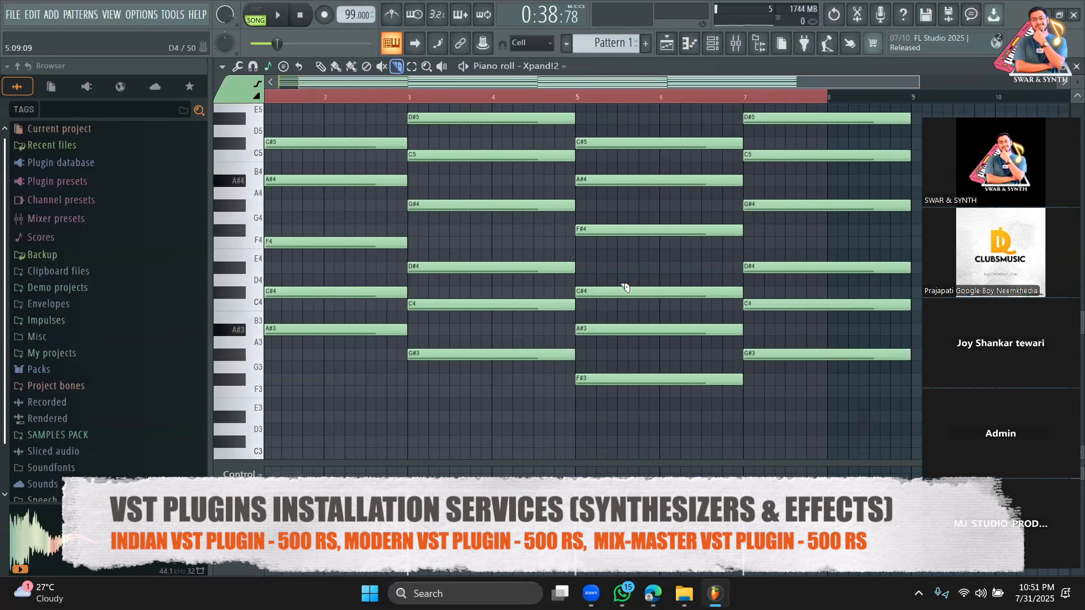
click(665, 46)
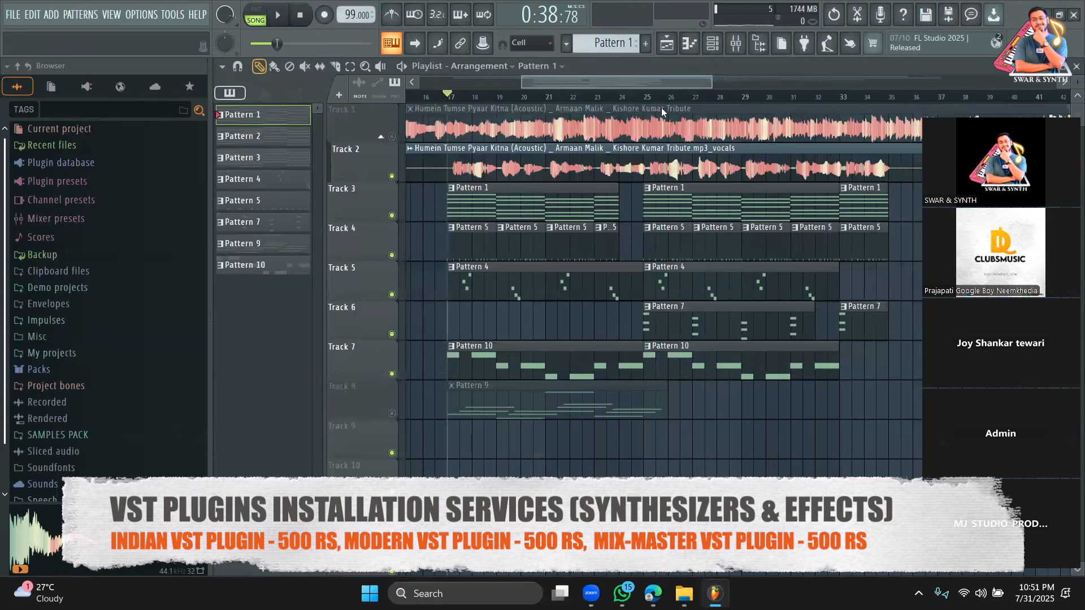
Change Pattern 9's bar 3 chord to G#4, C5 and D#5, trim its C5 to end at bar 5, and replay from bar 1
double_click(536, 411)
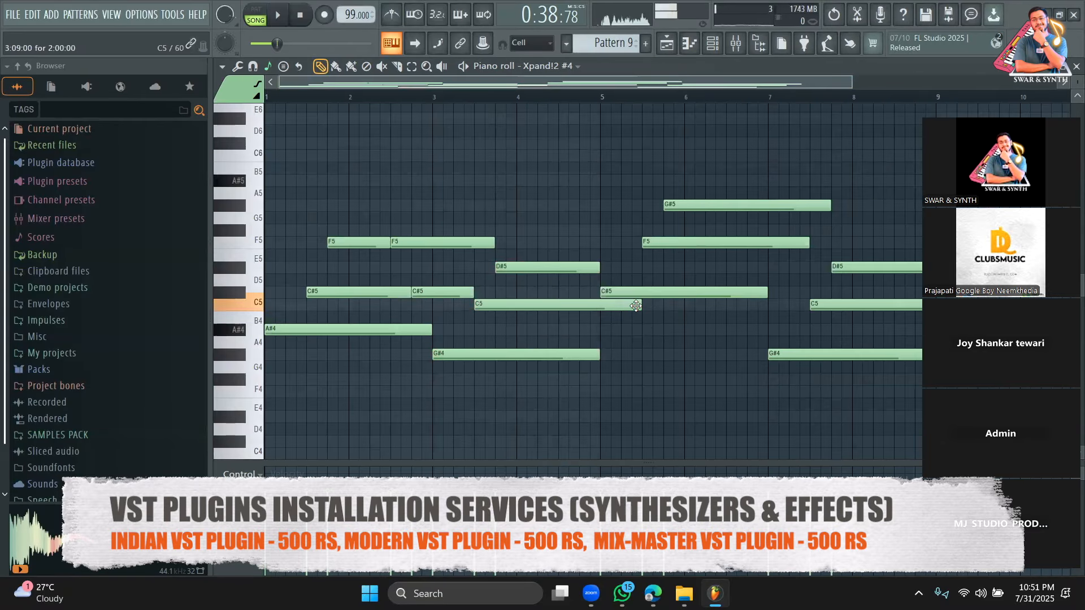
drag(638, 305, 592, 305)
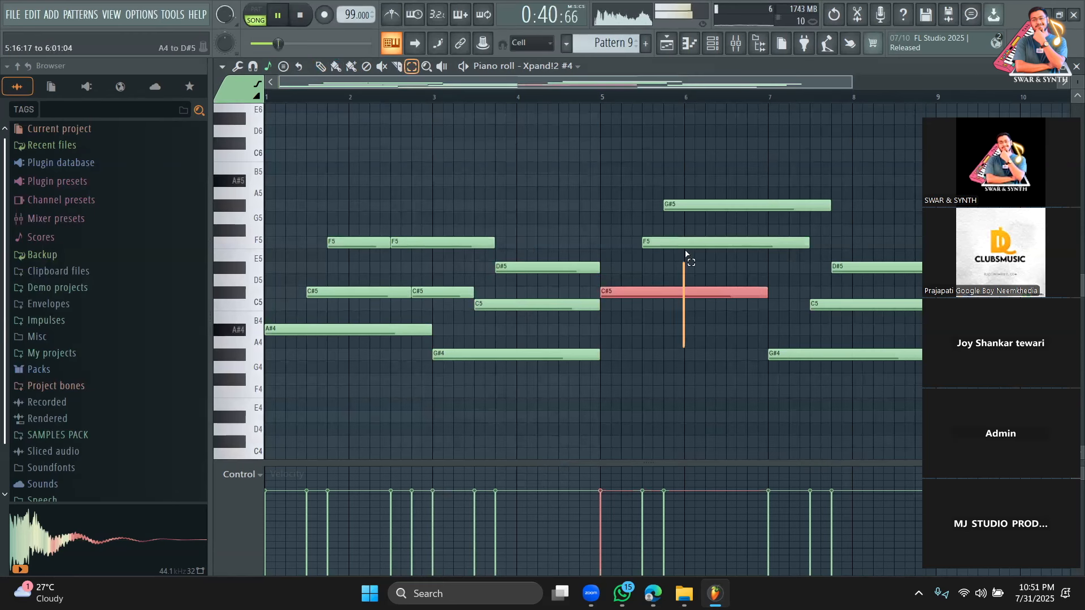
drag(686, 253, 685, 205)
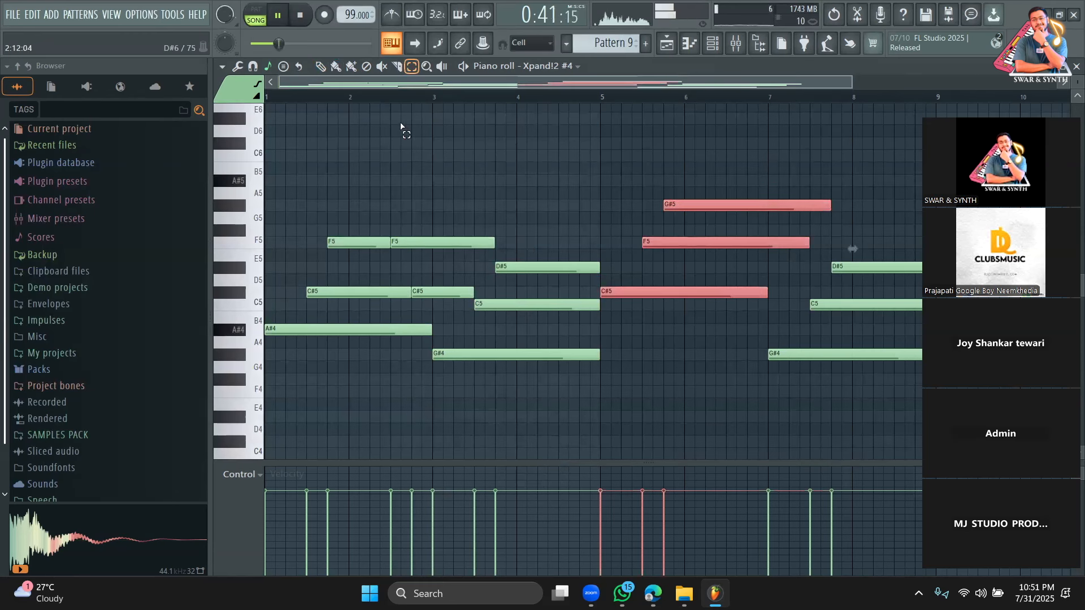
click(276, 100)
click(670, 43)
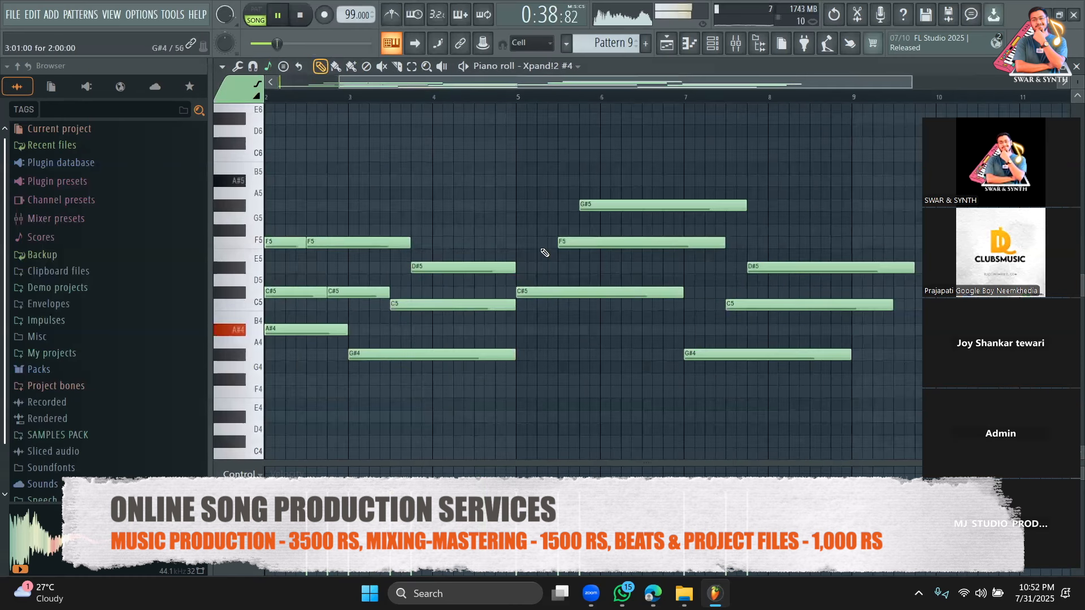
Lower the bar 5 chord's three notes to F4, G#4 and C5, keeping their staggered timing
drag(485, 78, 417, 77)
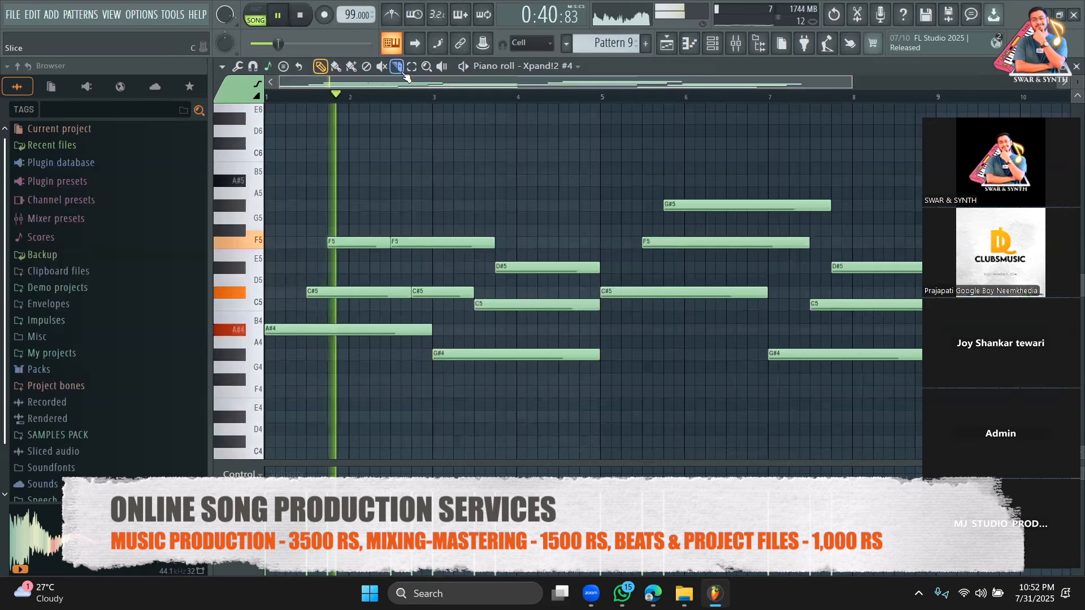
click(411, 67)
drag(712, 361, 665, 185)
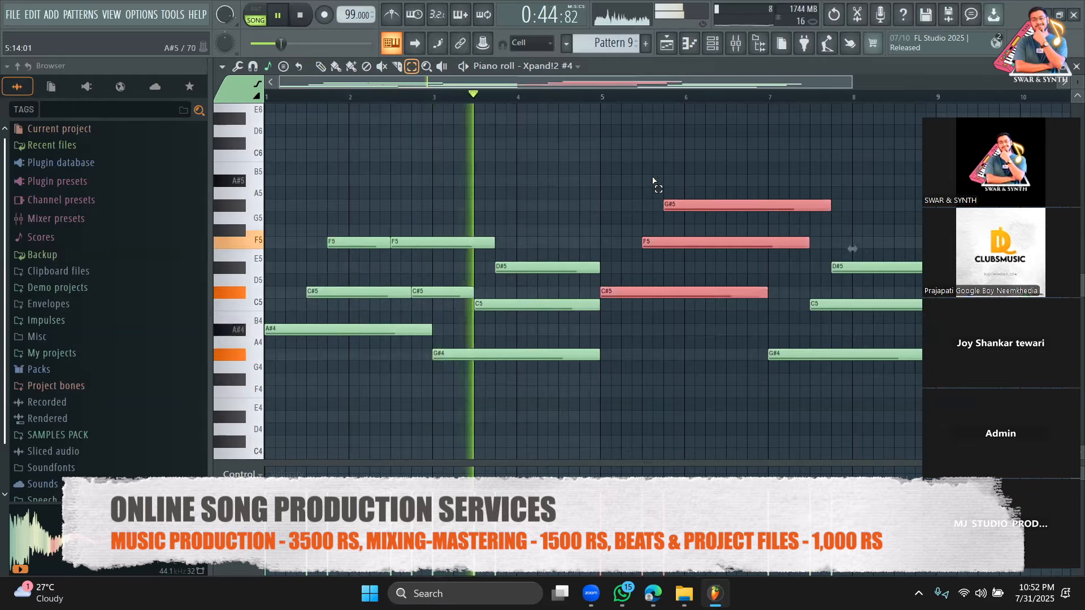
key(p)
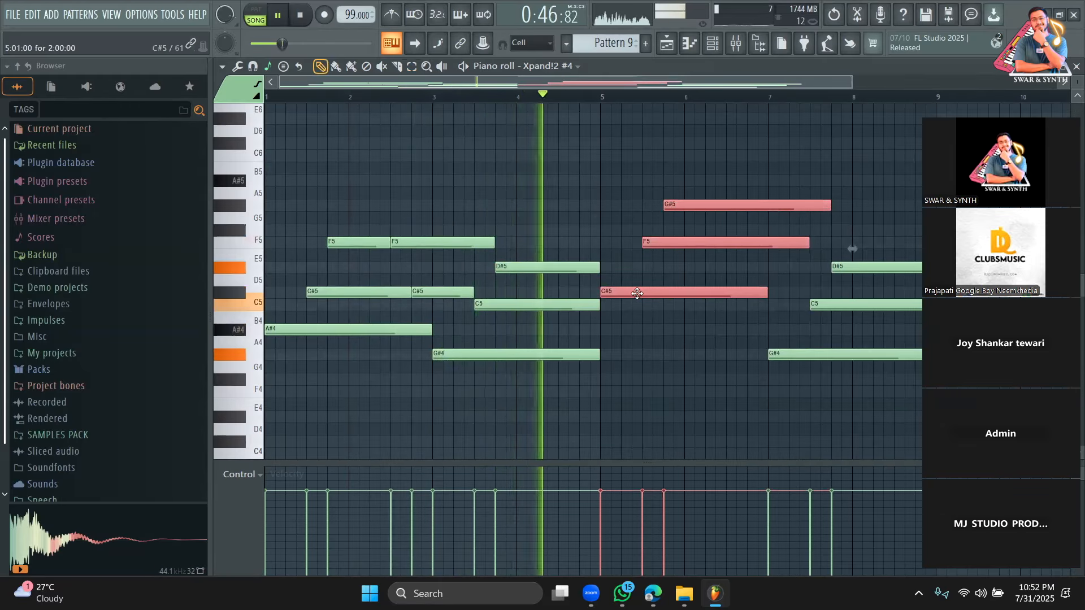
drag(637, 293, 637, 406)
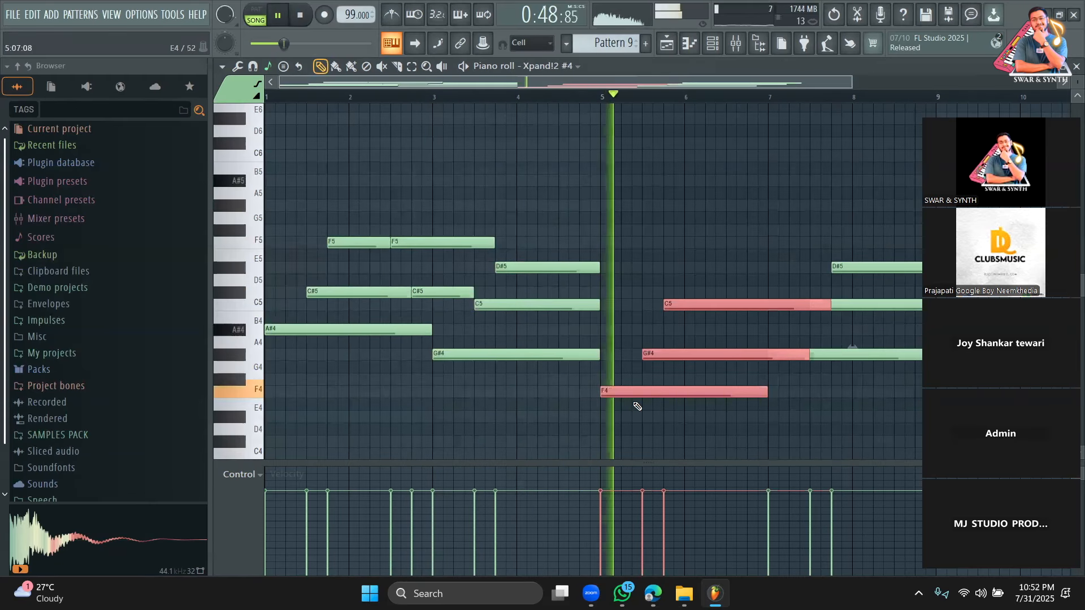
click(684, 226)
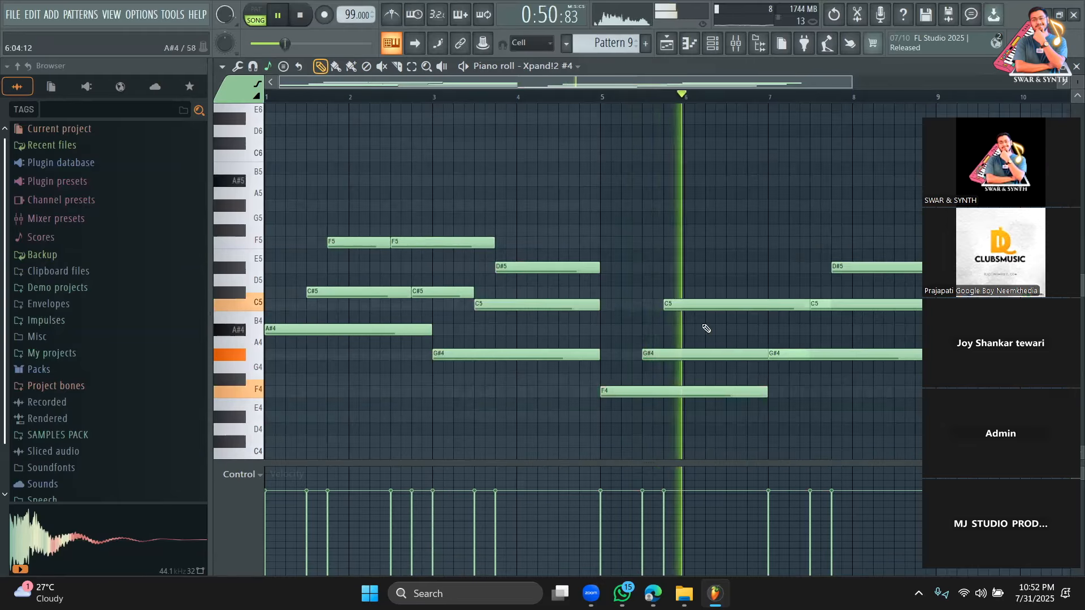
Cut Pattern 9's bar 5 chord off at bar 7, and slice the D#5 and G#4 notes in bar 4 at staggered points
drag(709, 80, 809, 82)
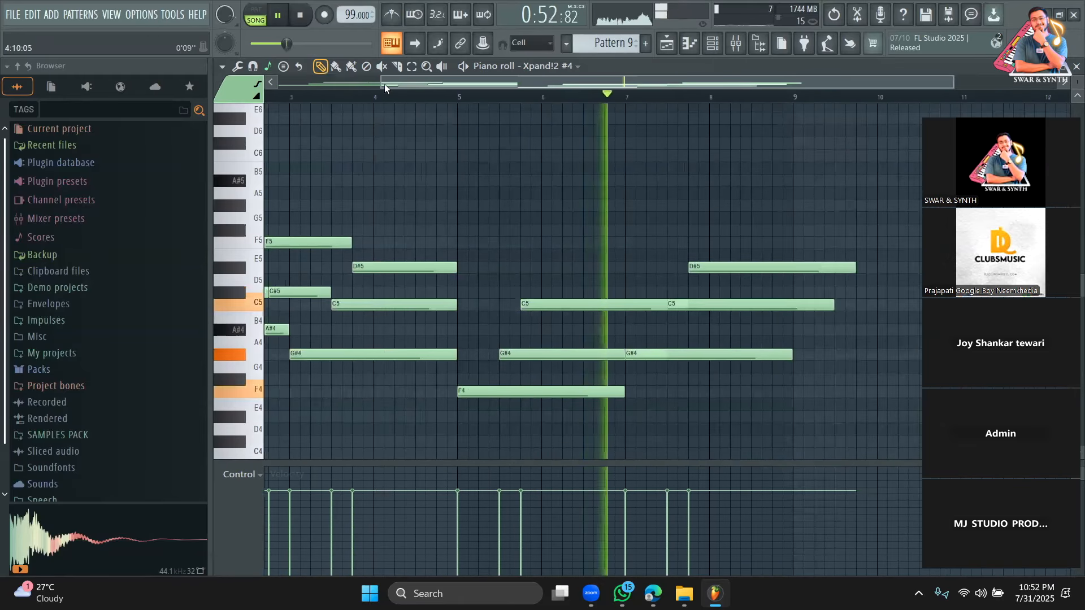
click(397, 67)
drag(633, 296, 633, 355)
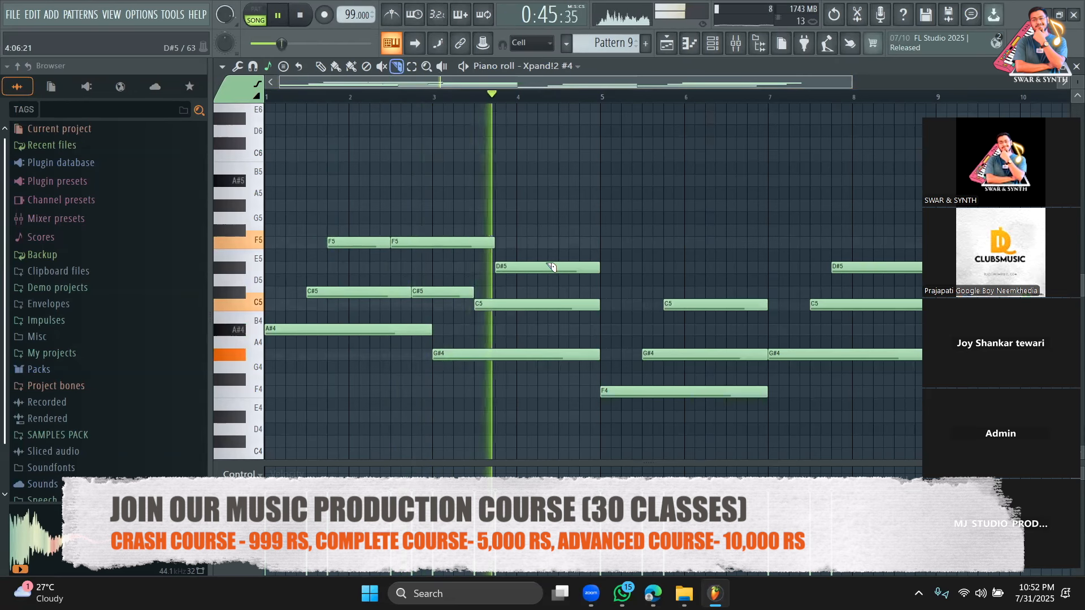
key(space)
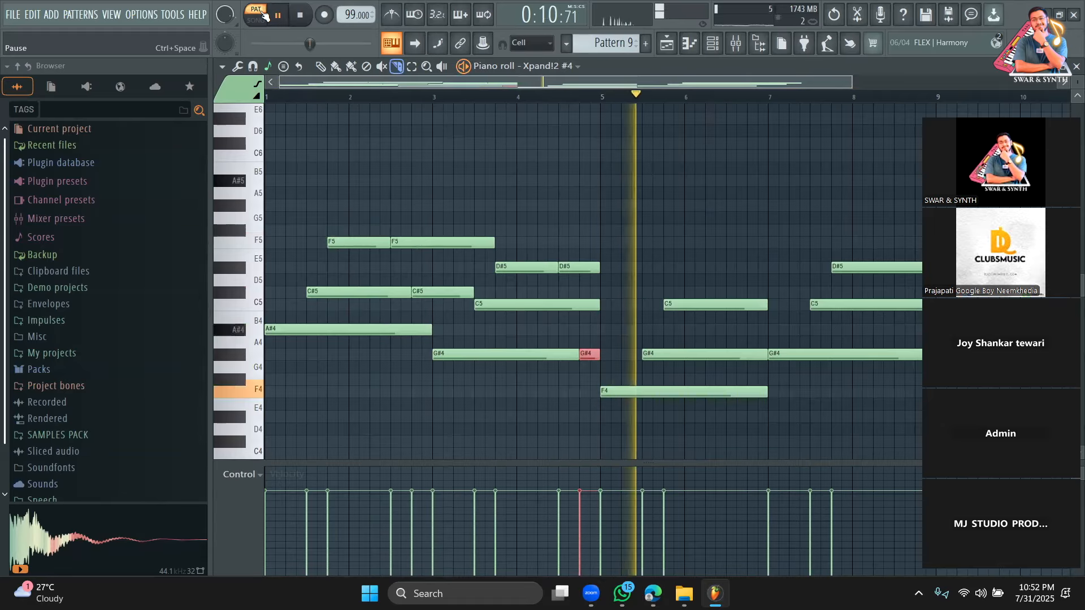
Delete the stray G#6 note spanning bars 5 to 7 in Pattern 9 and move playback to mid-bar 4
scroll(575, 244, down, 3)
scroll(577, 232, up, 13)
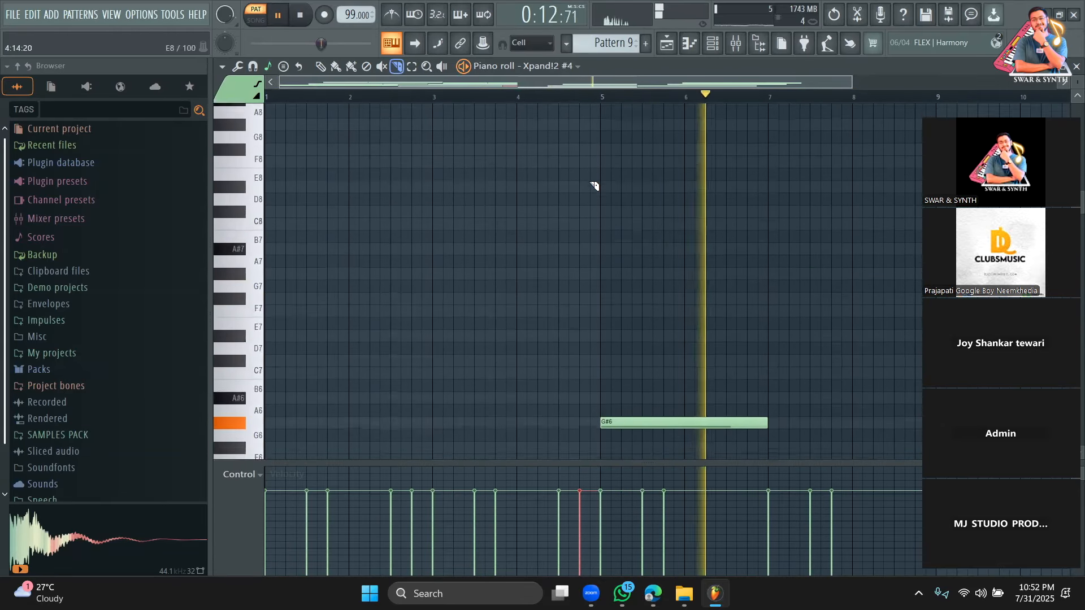
scroll(621, 211, down, 4)
click(320, 66)
right_click(636, 280)
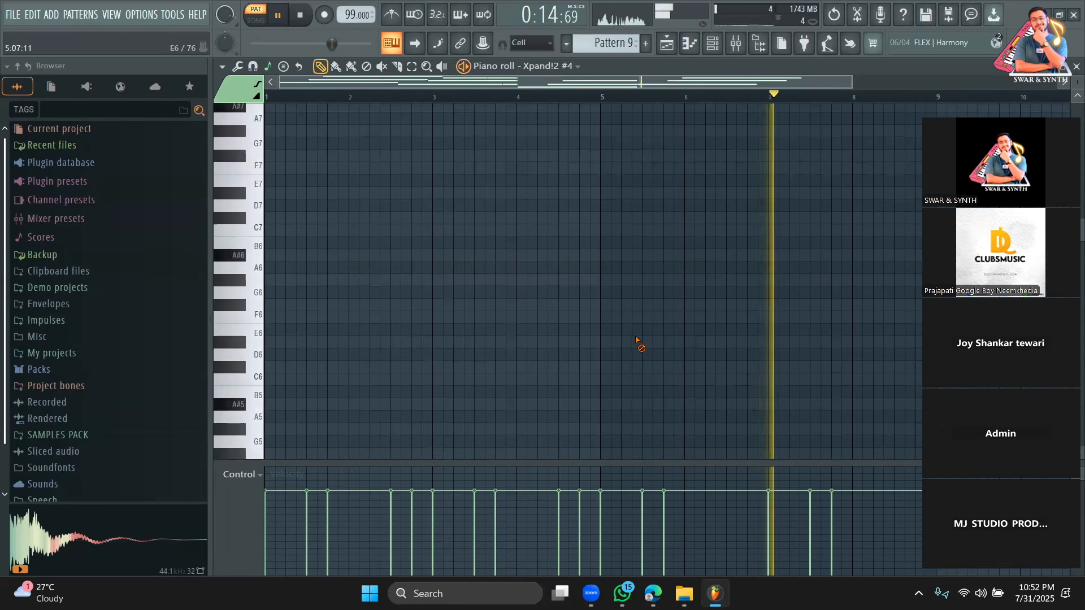
click(575, 98)
Slice the C5, G#4 and F4 notes at successive quarter-bar points in bar 6 and replay the pattern
click(397, 66)
scroll(563, 247, down, 3)
scroll(564, 246, down, 3)
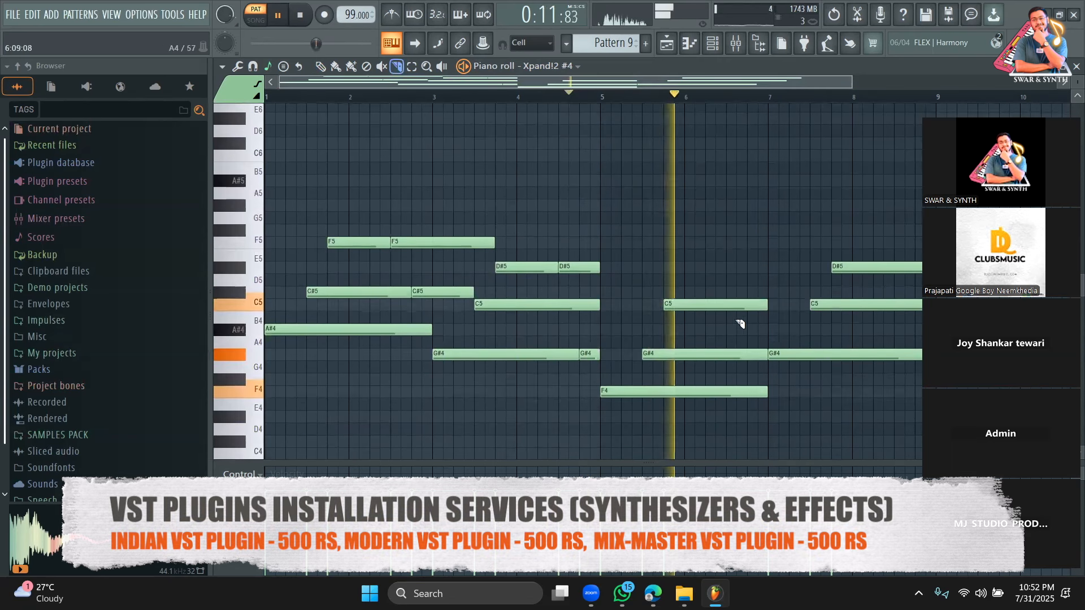
key(space)
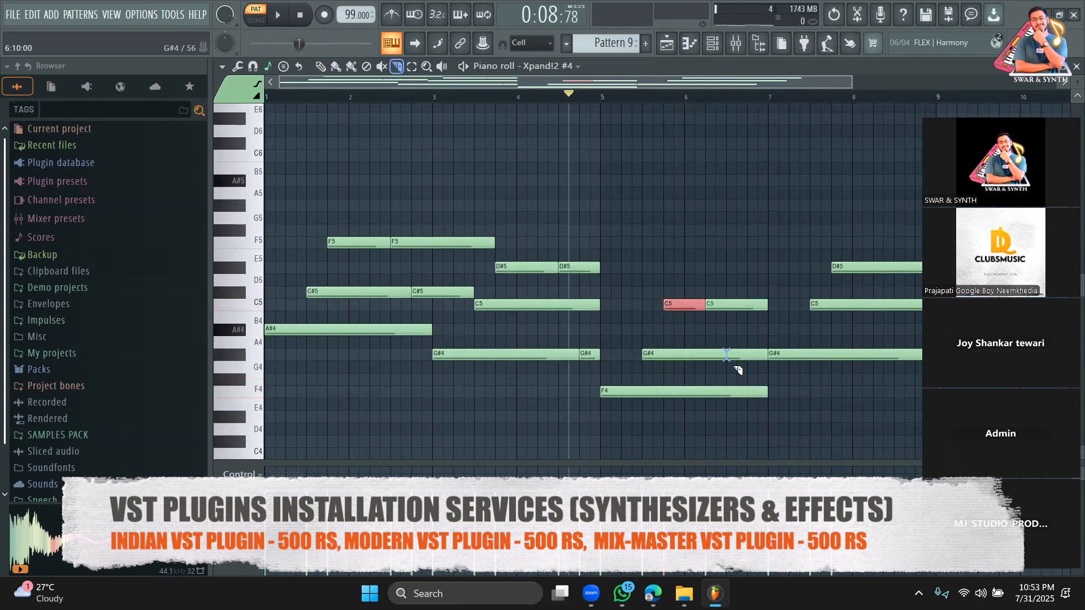
click(755, 390)
key(space)
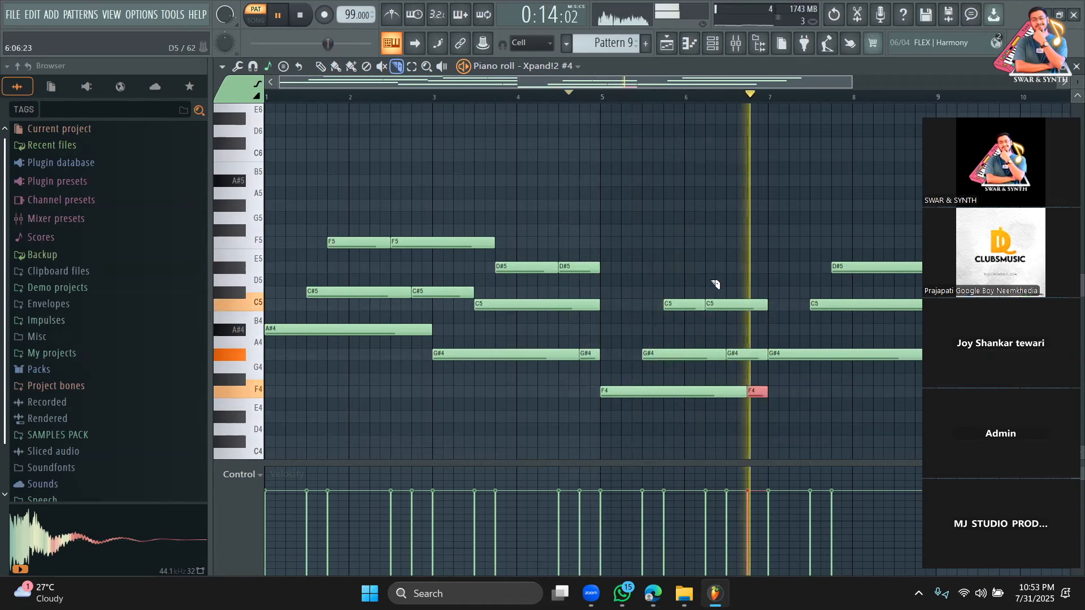
Slice the last chord's D#5, C5 and G#4 at successive quarter-bar points in bar 8 and trim its overhanging notes to bar 9
drag(655, 83, 752, 82)
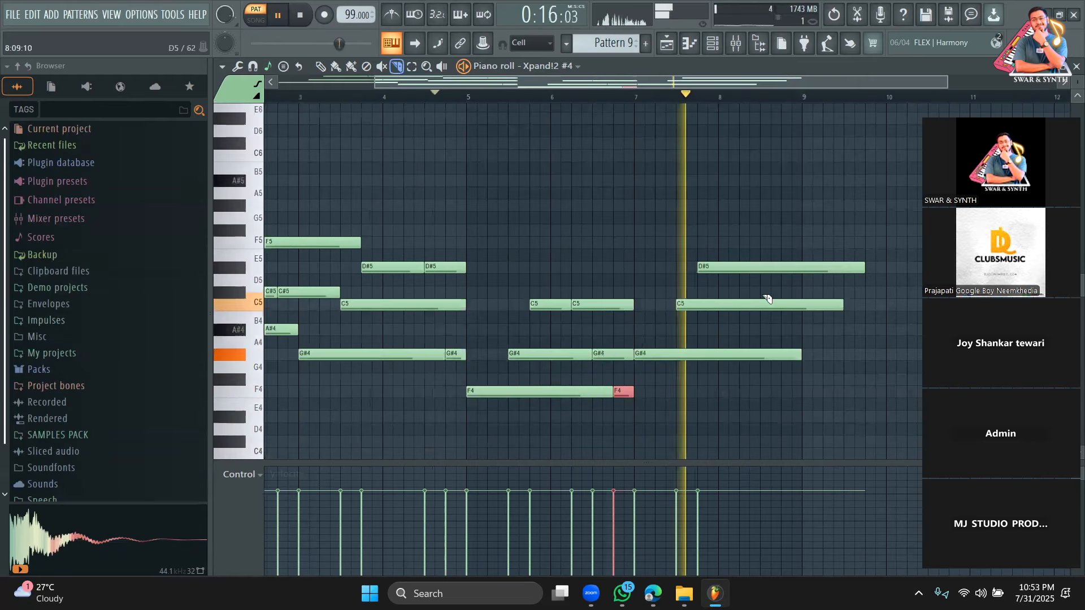
drag(741, 261, 790, 362)
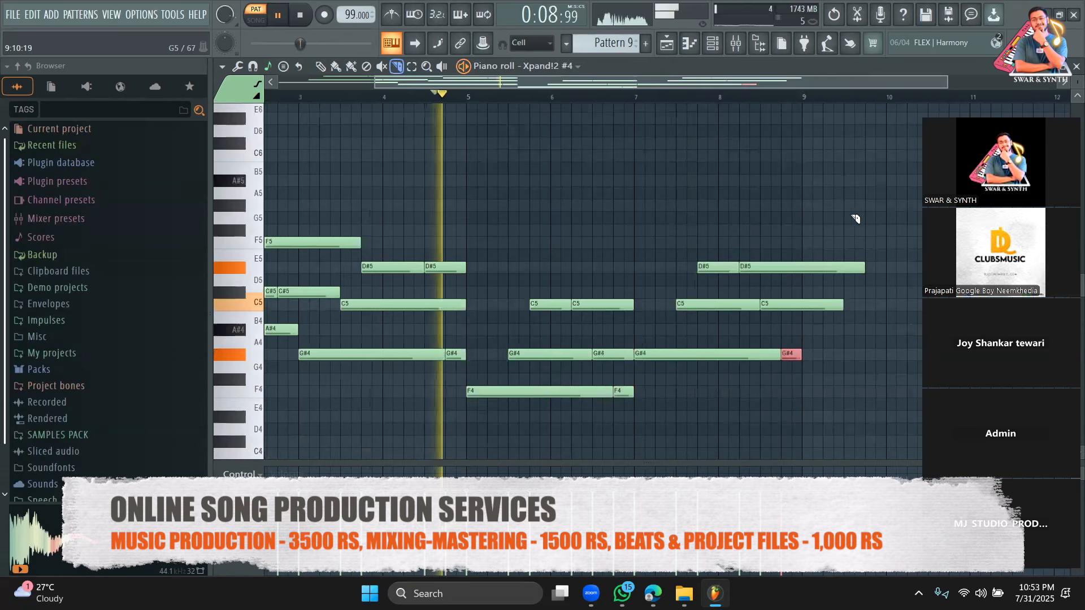
drag(815, 293, 827, 327)
drag(812, 263, 815, 328)
click(320, 67)
drag(616, 86, 567, 84)
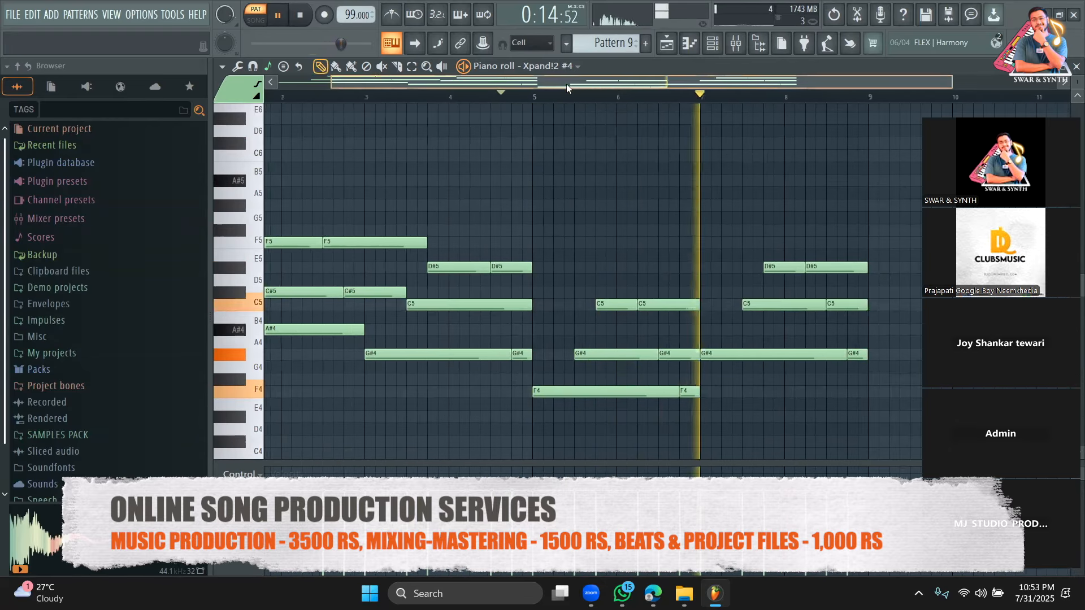
Play the full arrangement in the playlist from just before bar 17 to hear the edited Pattern 9
click(667, 45)
key(space)
click(440, 97)
key(space)
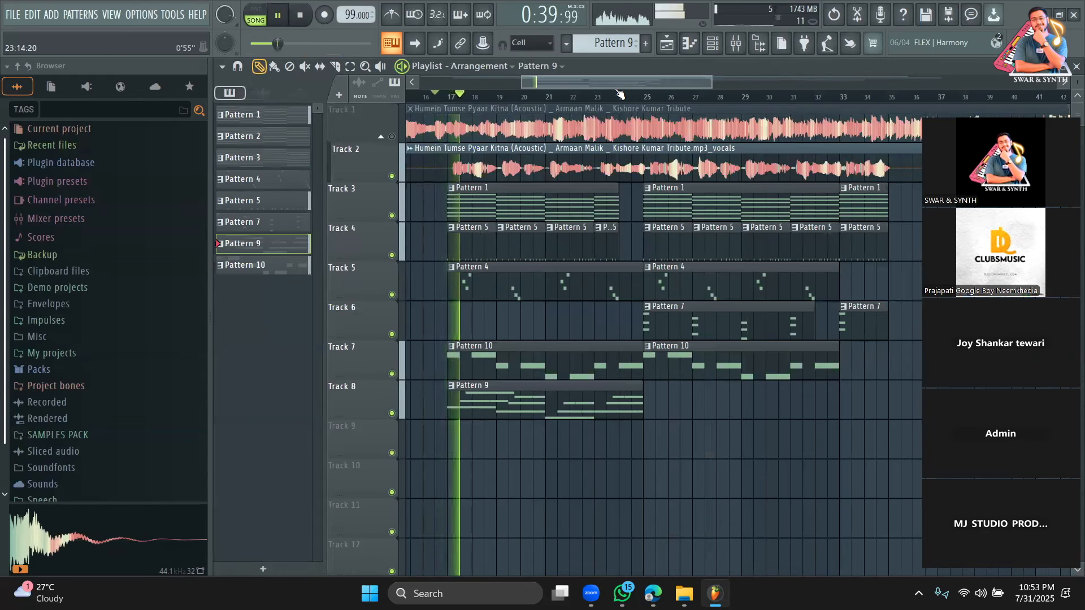
Place a second Pattern 9 clip on Track 8 at bar 25, listen through it and stop playback
click(712, 50)
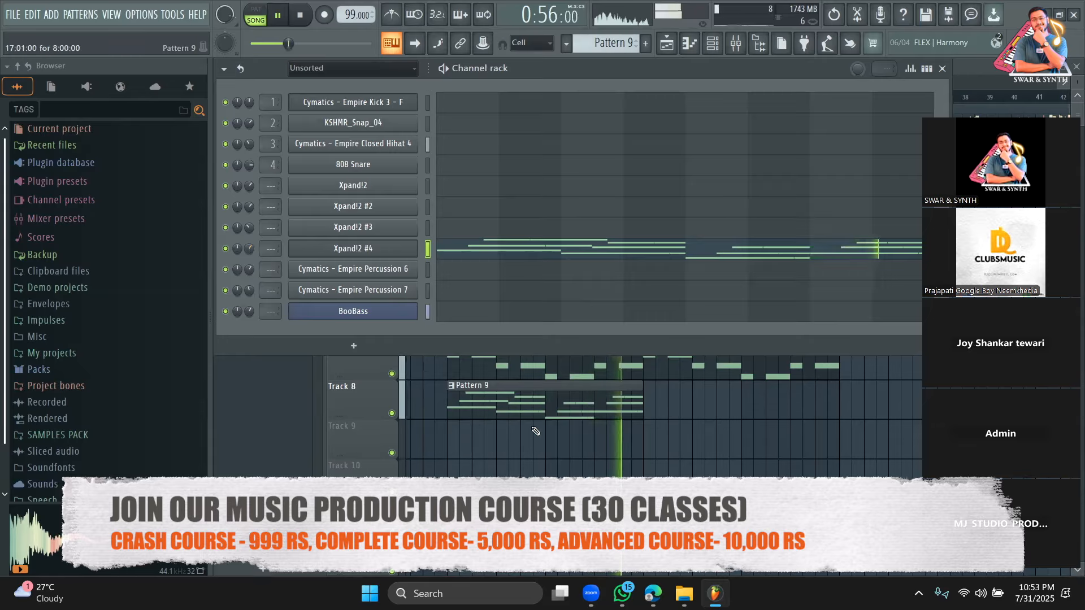
click(528, 405)
click(648, 409)
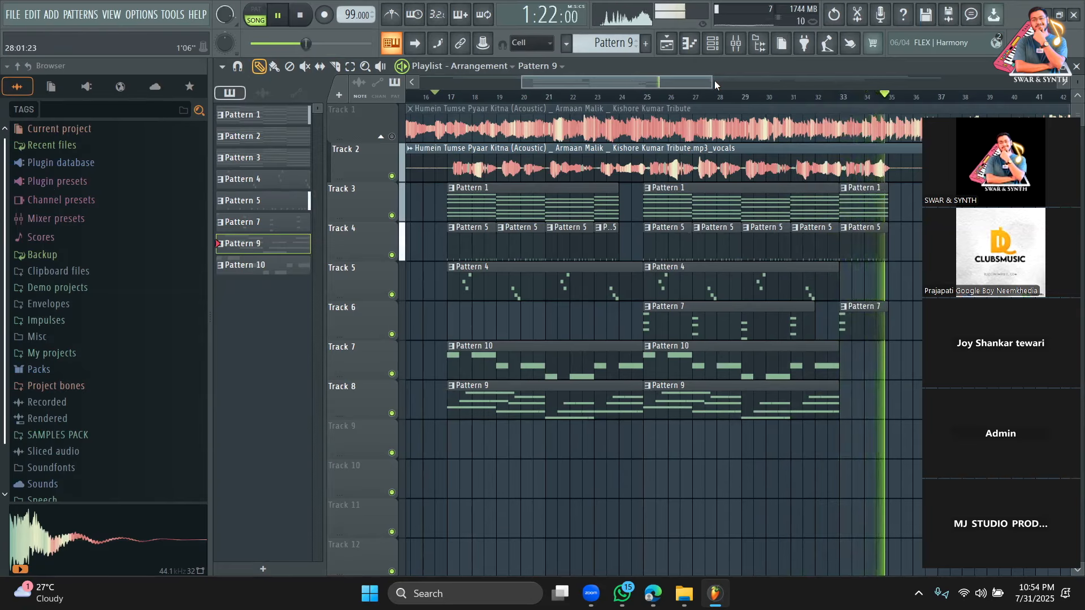
drag(713, 82, 884, 97)
key(space)
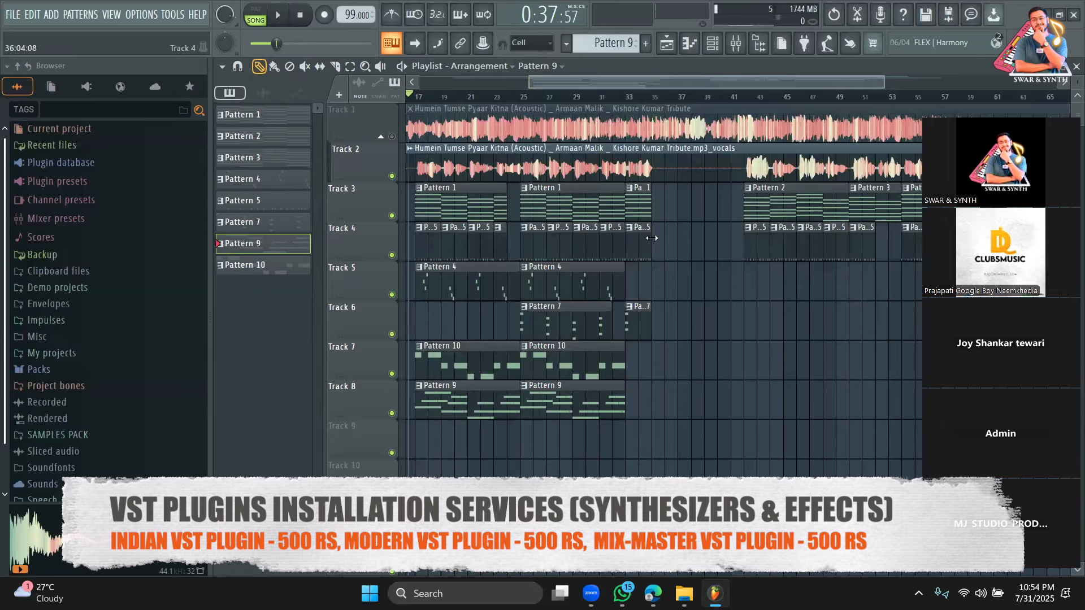
drag(700, 84, 668, 86)
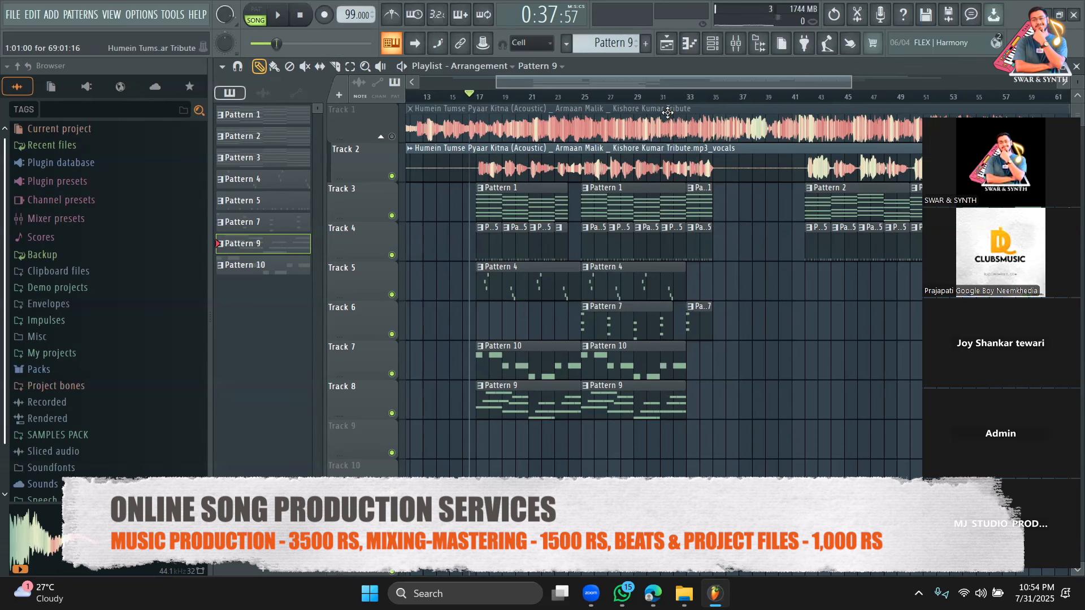
Try opening the Track 2 vocals clip in the pitch corrector
double_click(631, 163)
right_click(583, 463)
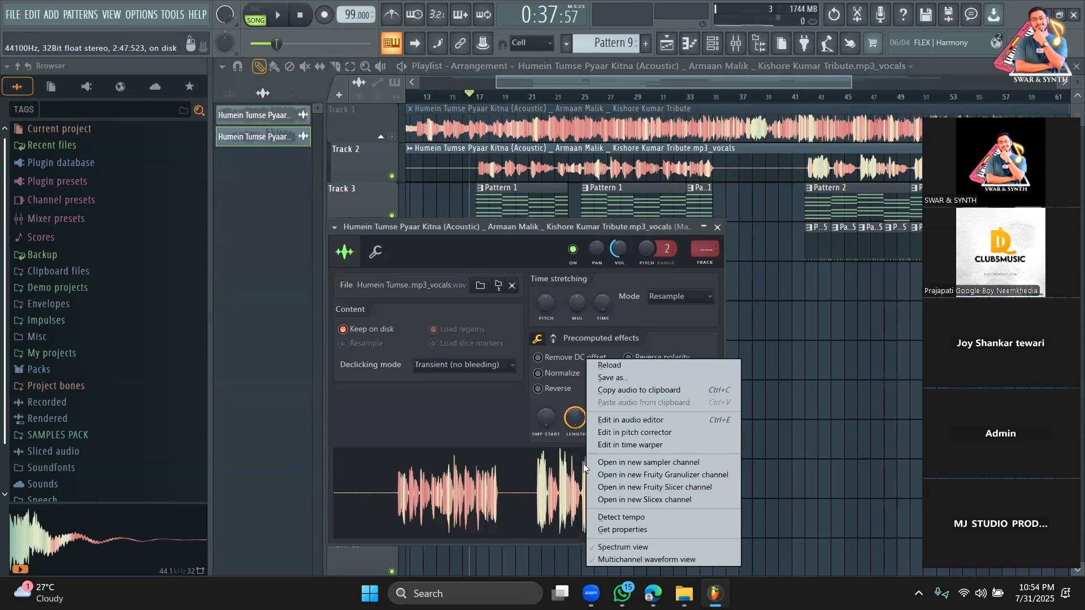
click(627, 430)
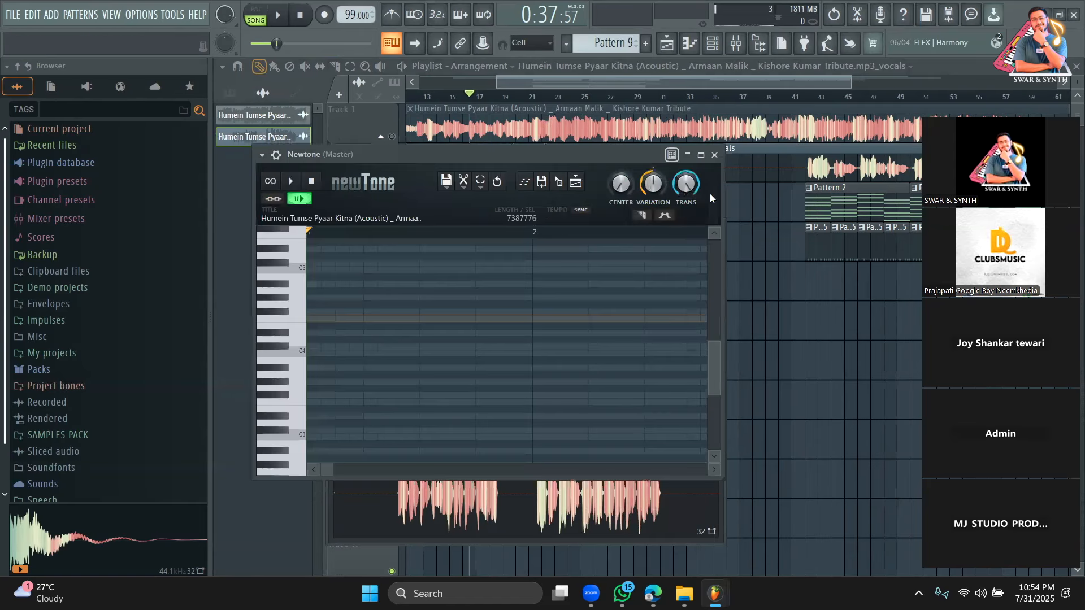
click(715, 155)
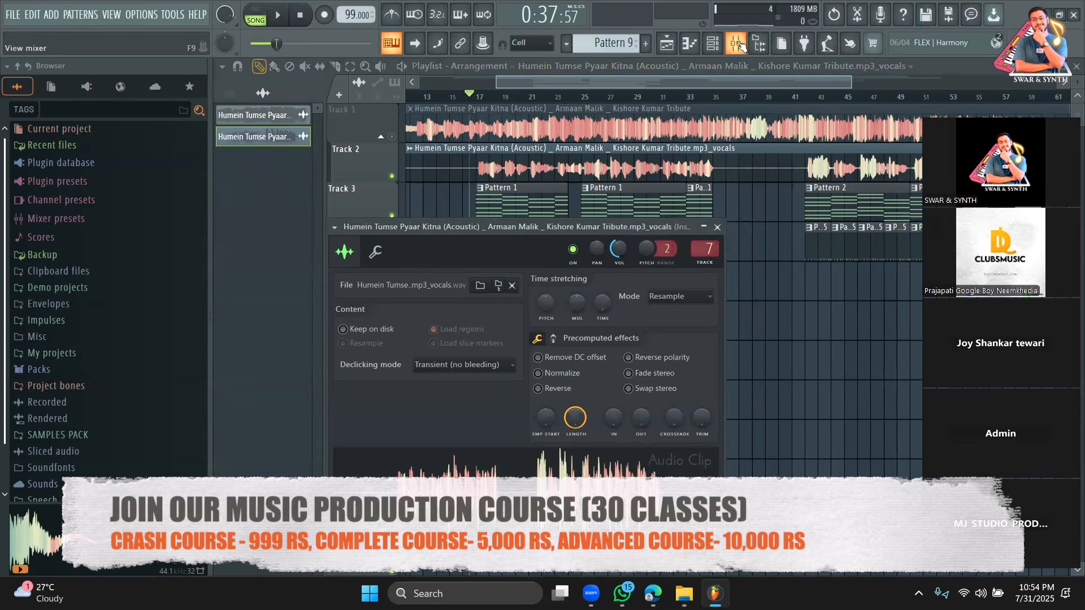
Route the vocals clip to mixer insert 7 and load the Auto-Key plugin on that insert
double_click(704, 249)
click(991, 107)
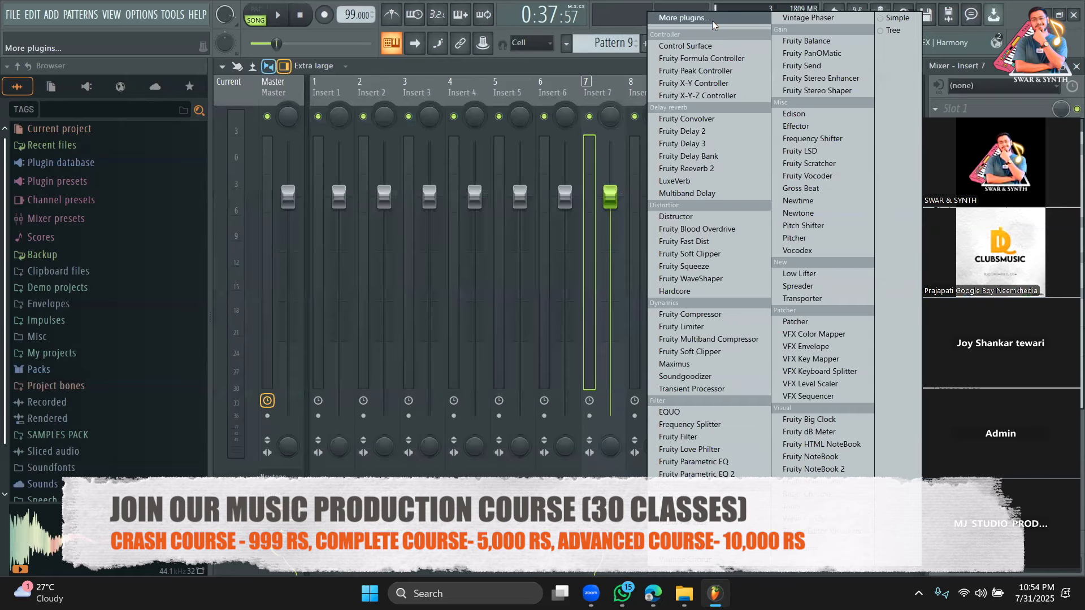
click(712, 20)
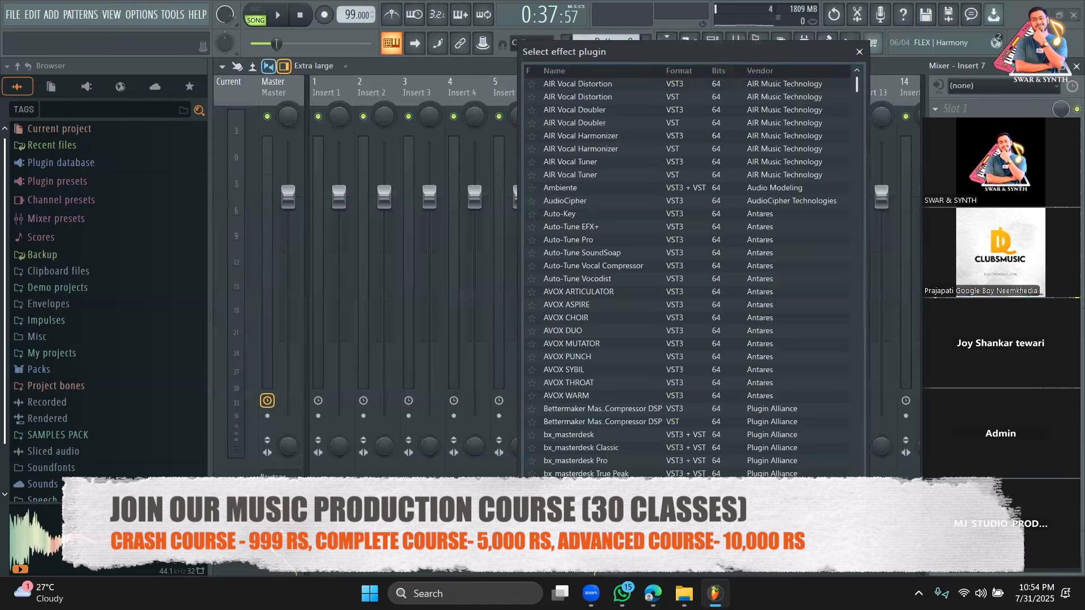
text(auto)
double_click(565, 83)
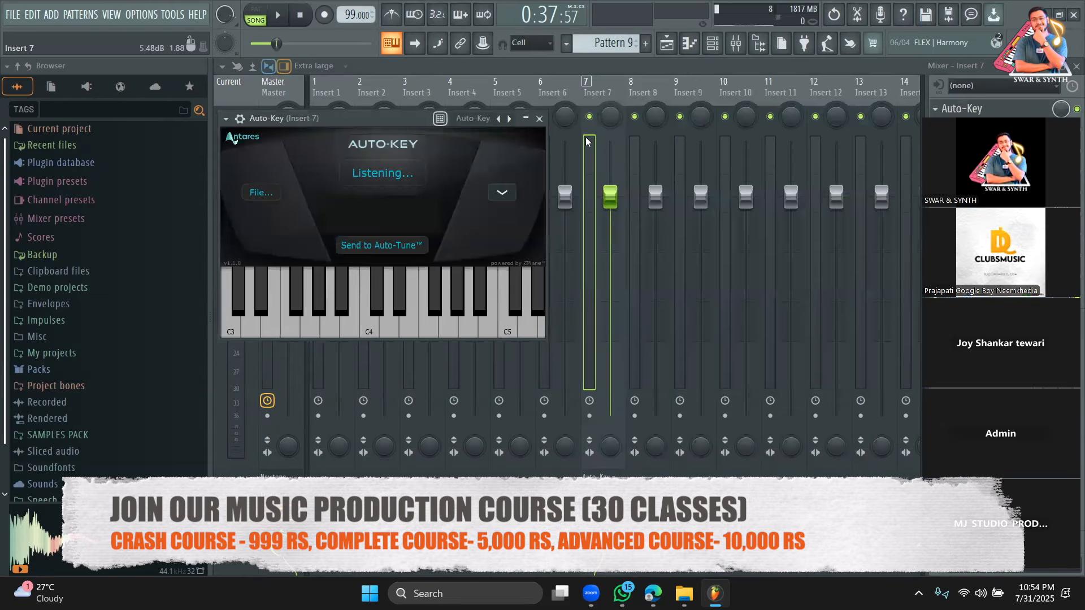
Play the song from bar 17 with Auto-Key open to detect the key of the vocals
click(666, 44)
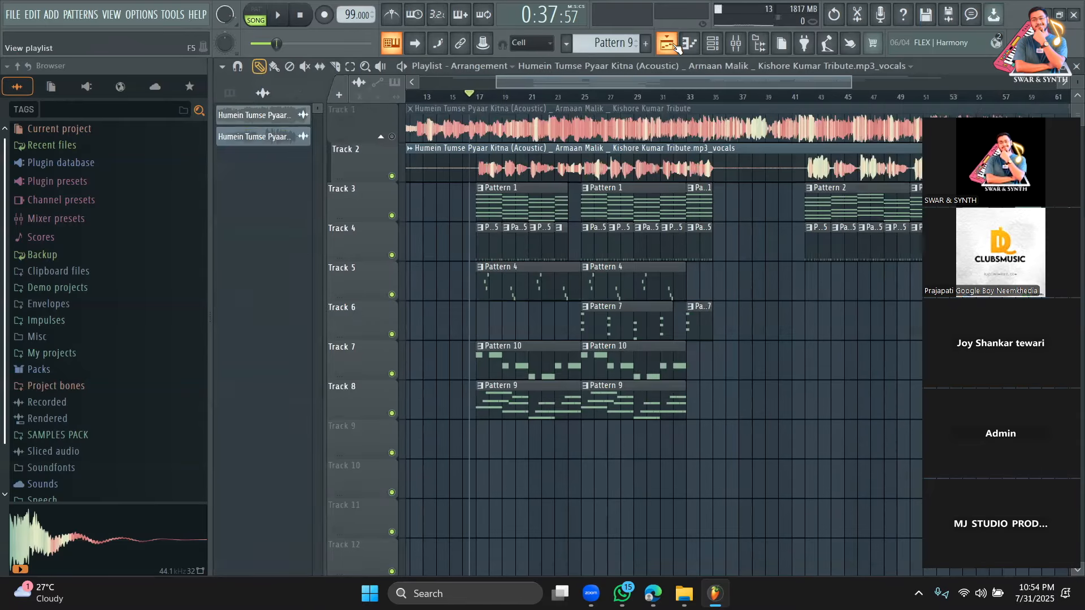
key(space)
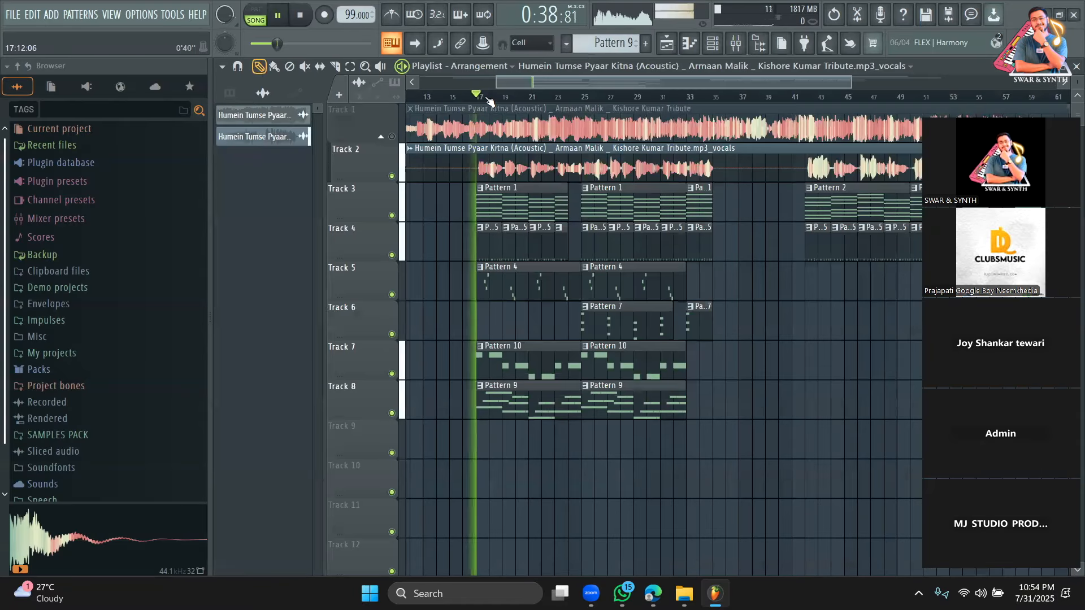
key(F9)
click(1018, 107)
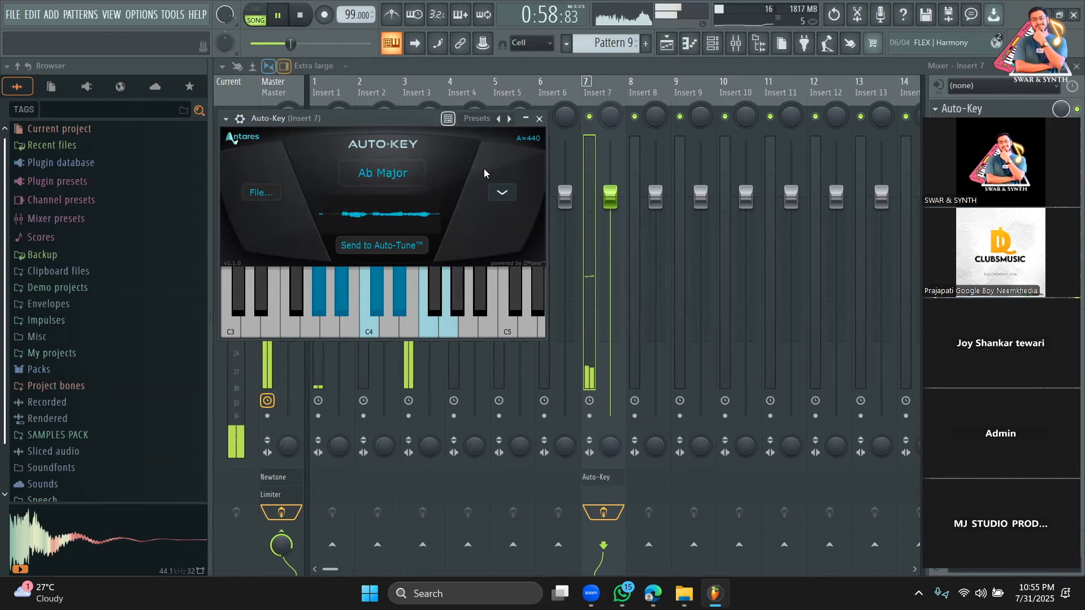
Check Pattern 1's chord notes in the piano roll against the detected key and return to the playlist
click(678, 45)
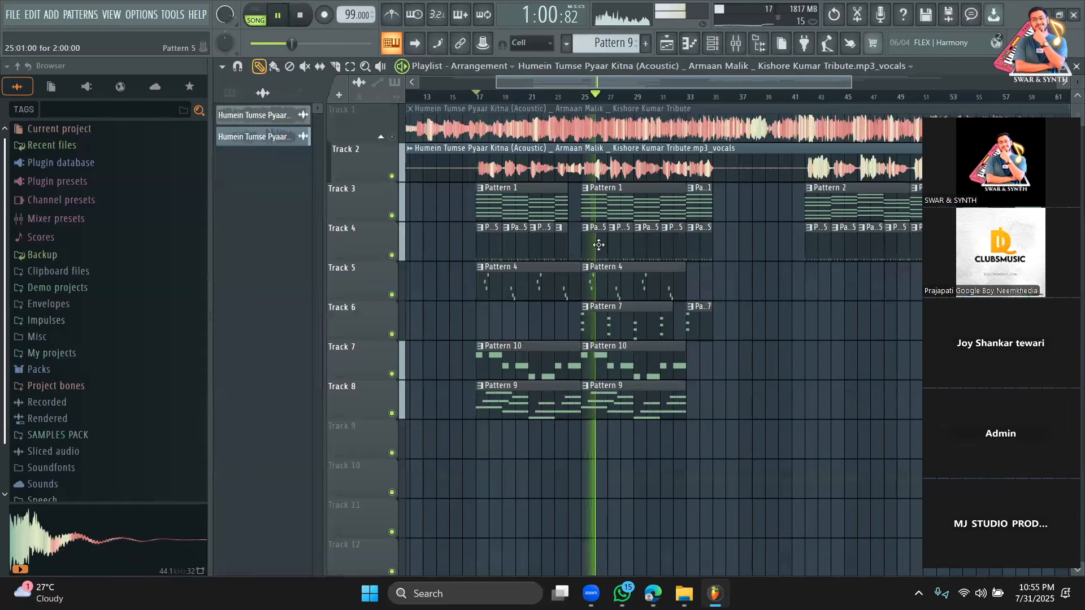
double_click(553, 190)
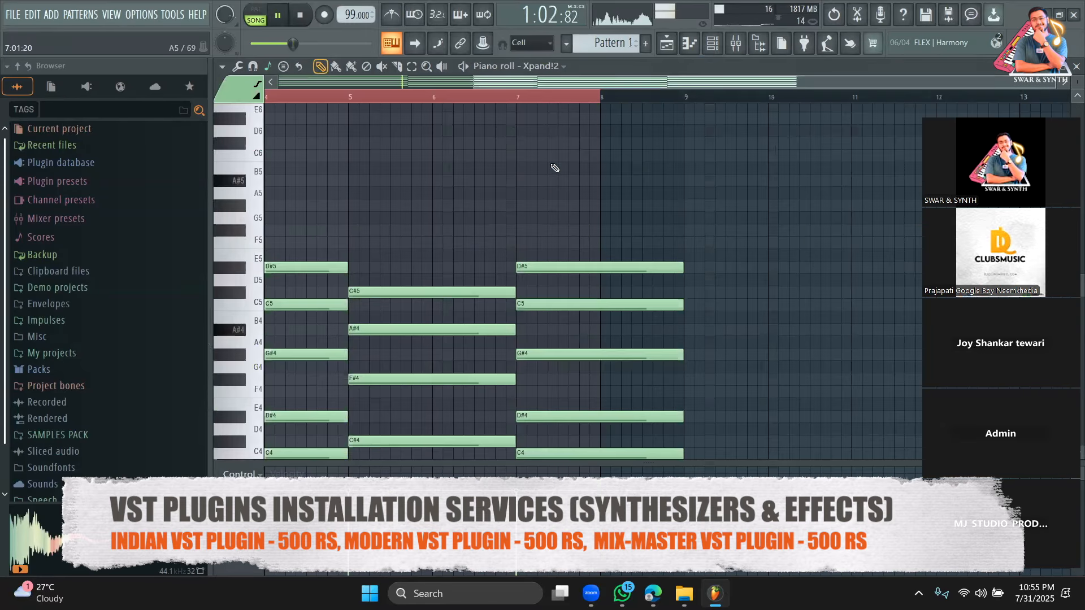
scroll(384, 183, left, 3)
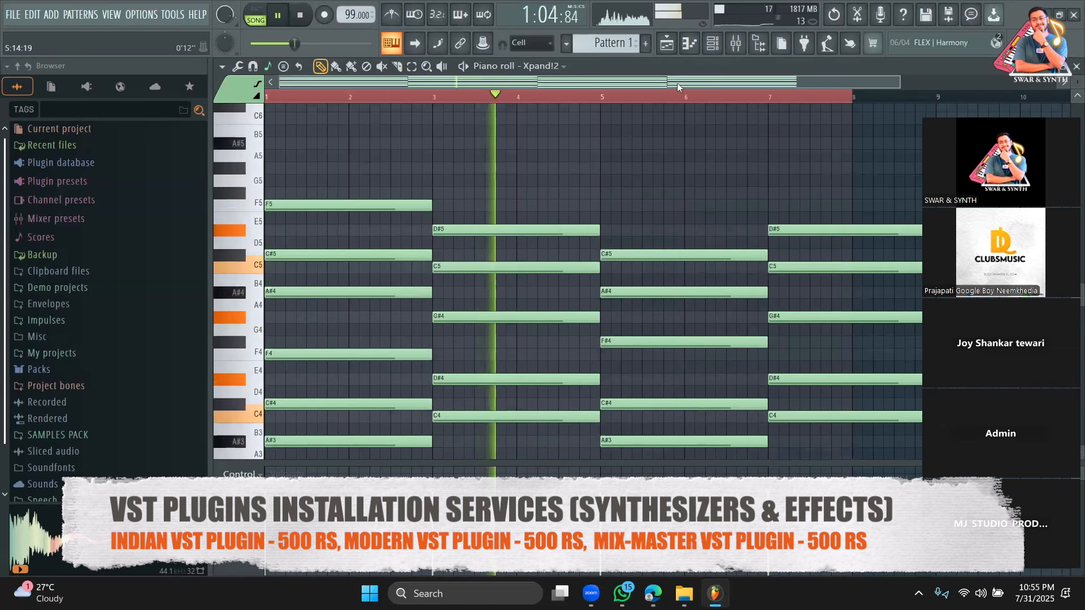
click(666, 44)
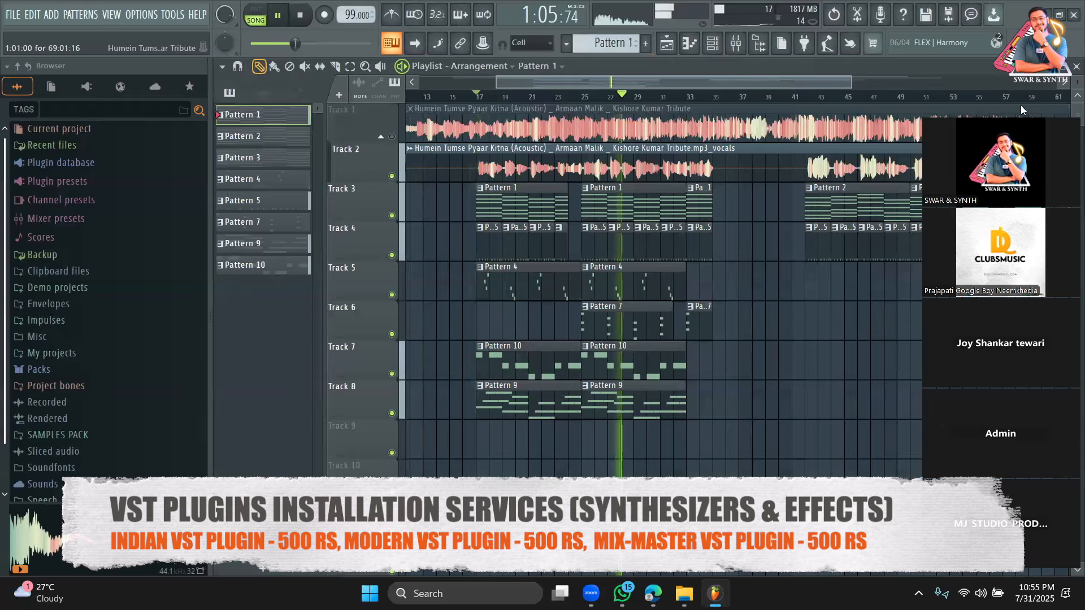
Restart playback from bar 17 to repeat Auto-Key's analysis of the vocals, stop it and close the plugin window
drag(1020, 106, 805, 39)
click(805, 43)
key(space)
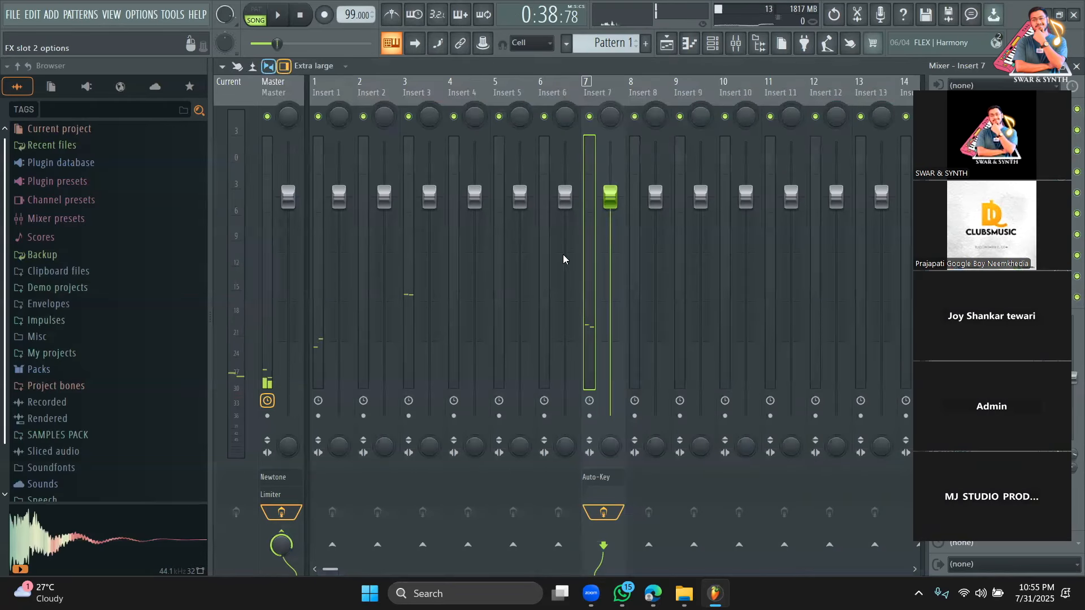
key(space)
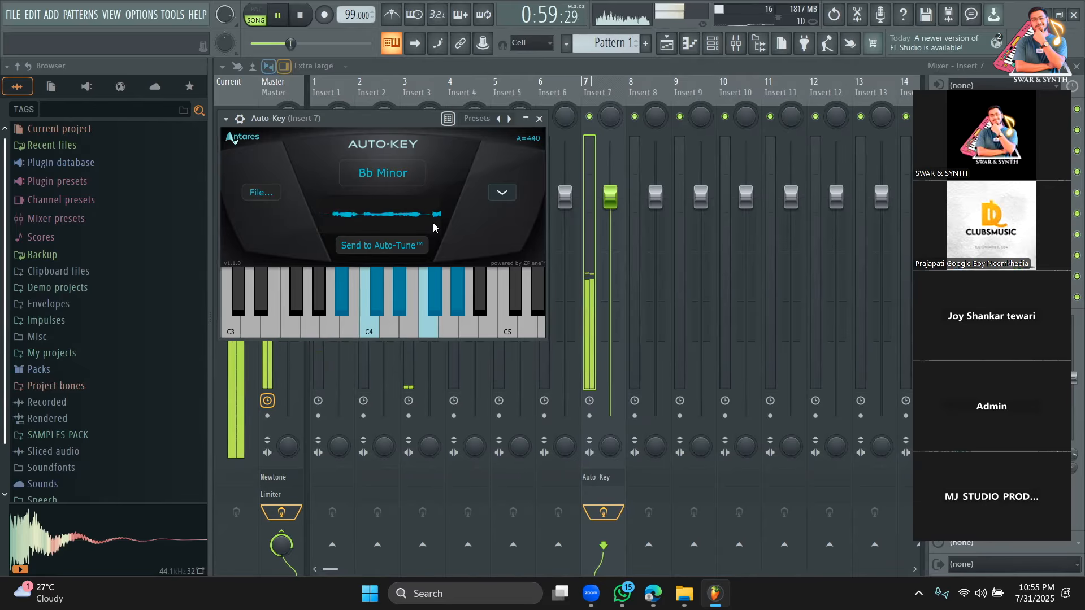
key(space)
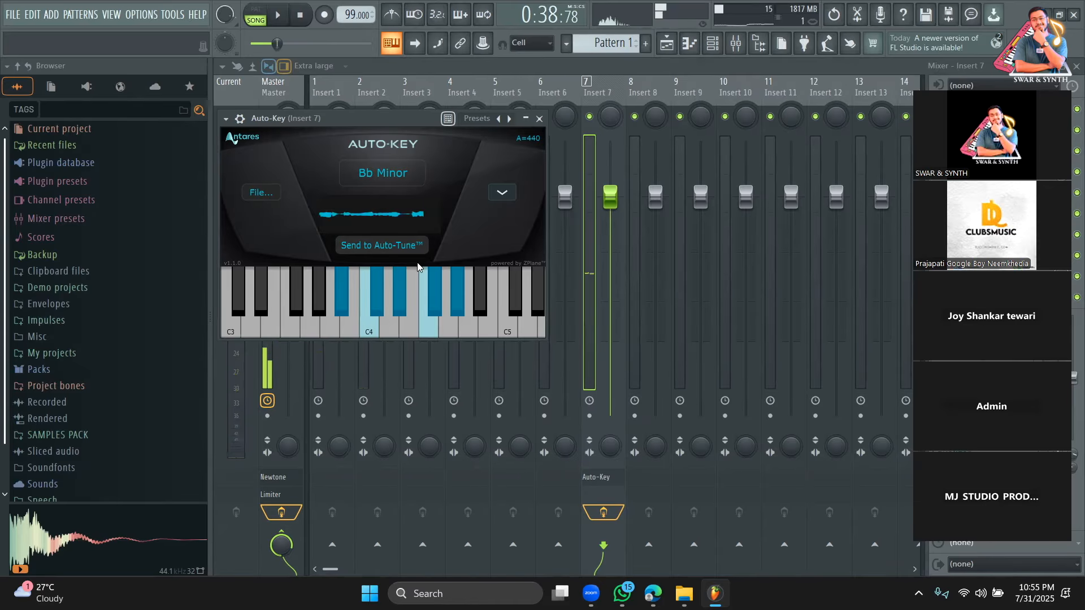
click(540, 118)
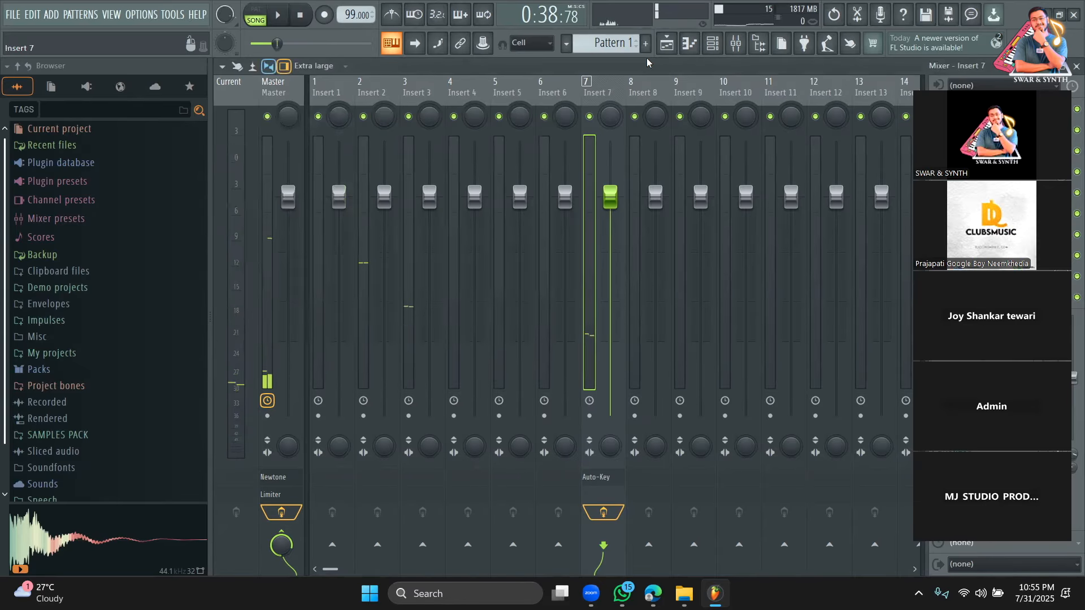
Return to the playlist and mute tracks 3 to 8 so that only the vocals on track 2 stay active
click(667, 51)
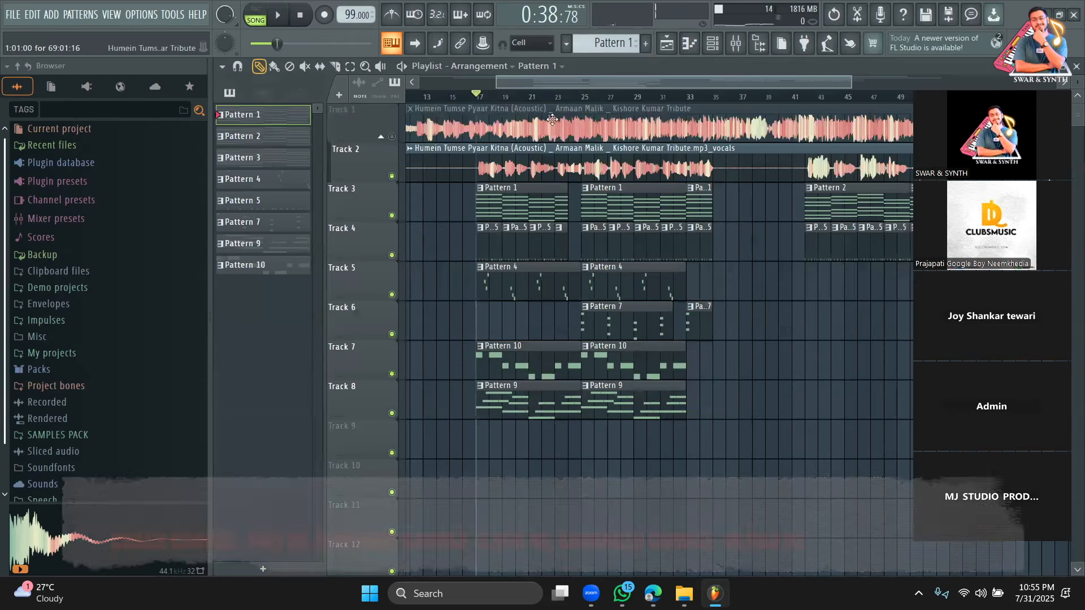
click(392, 217)
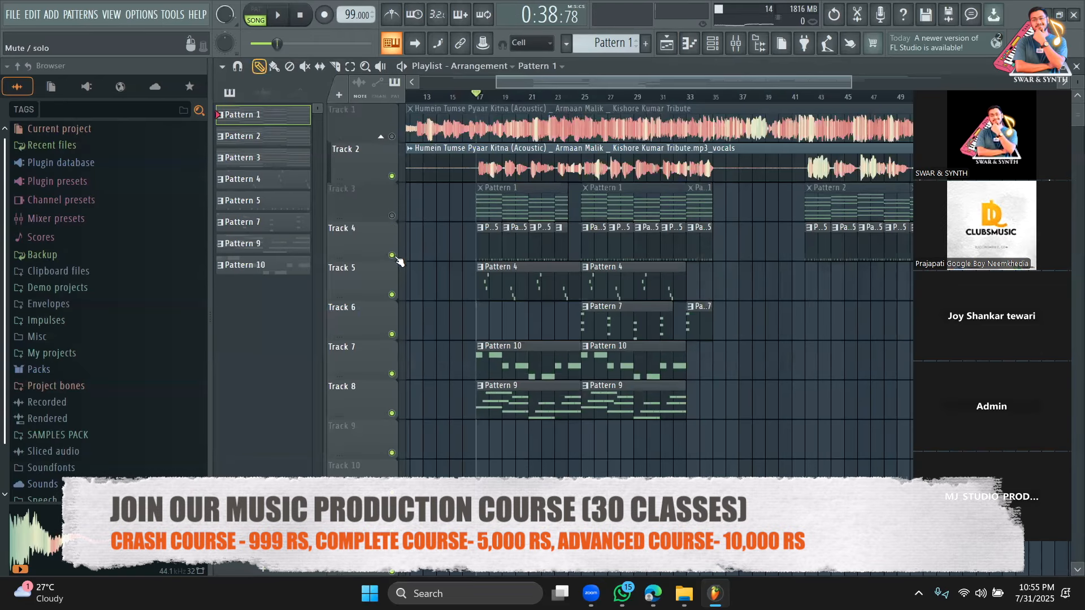
click(392, 255)
click(392, 295)
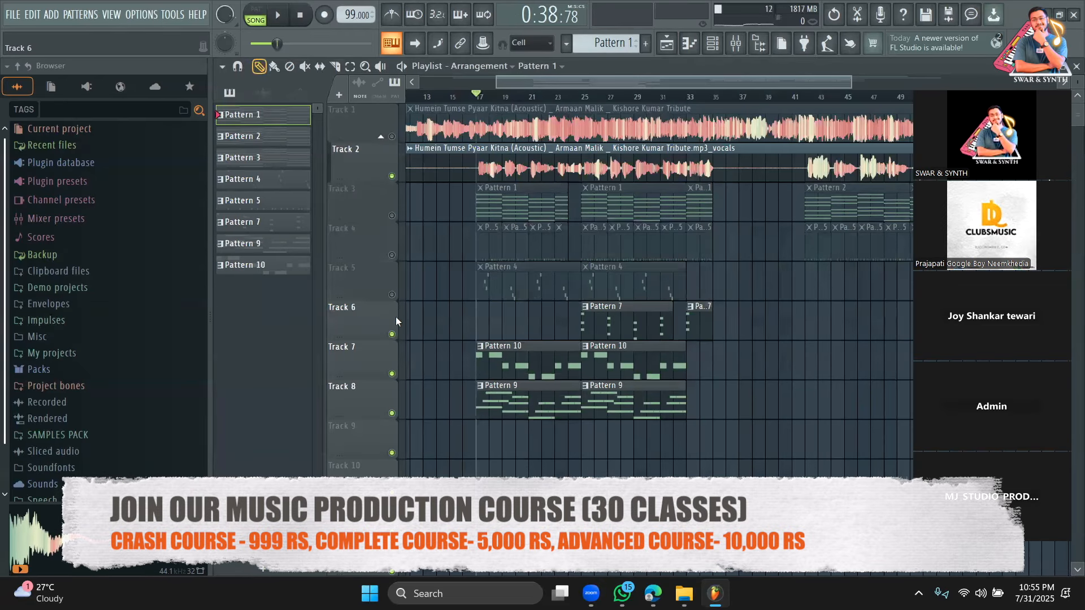
click(392, 335)
click(392, 374)
click(392, 413)
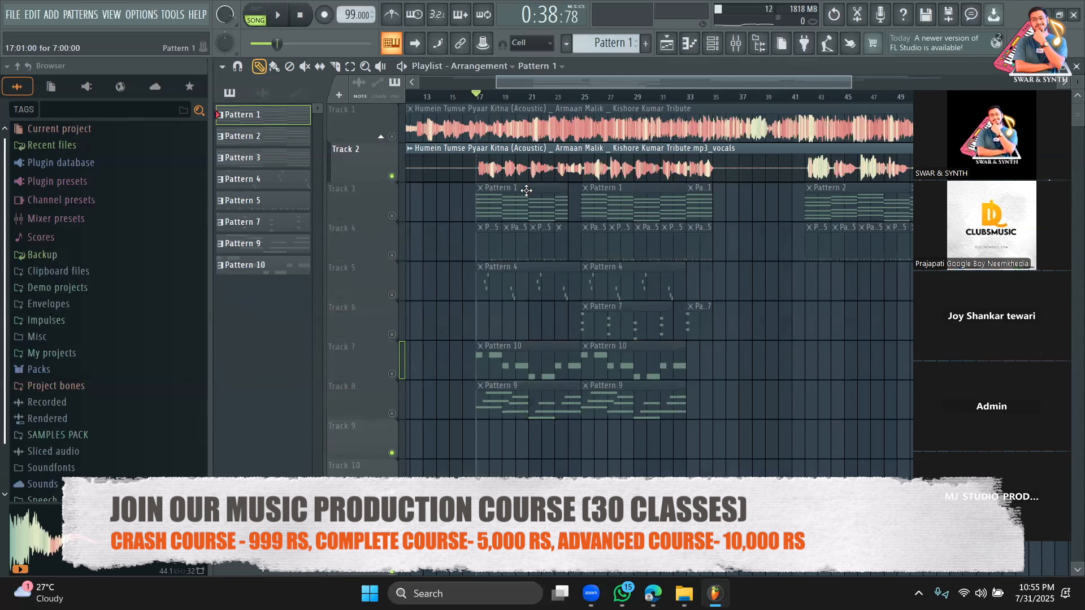
Open the BooBass channel's detailed settings from the channel rack and audition notes up to A5 on its keyboard
click(712, 44)
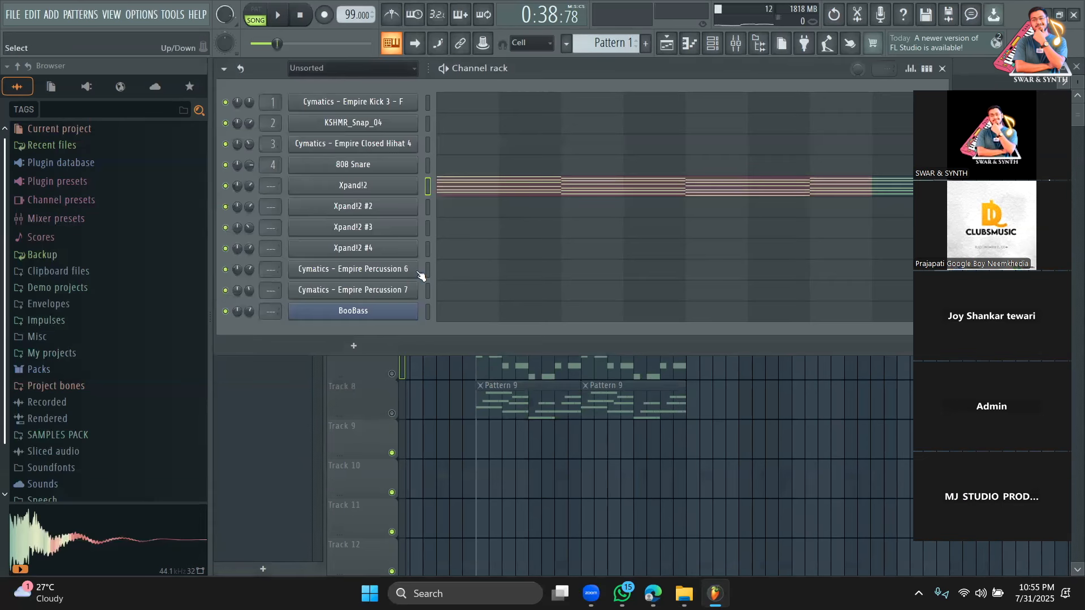
click(391, 310)
click(312, 190)
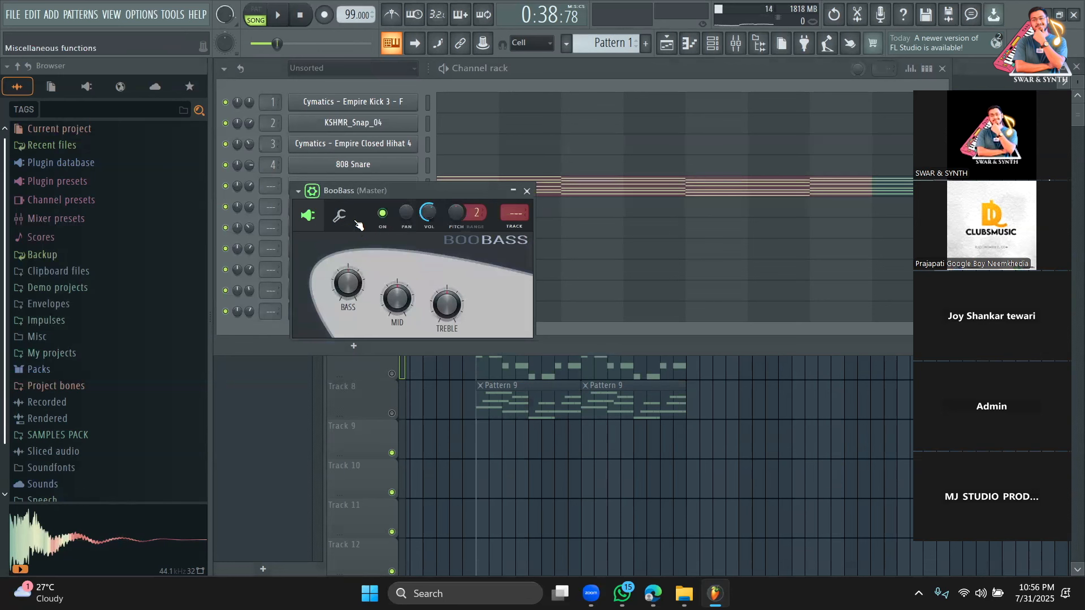
click(356, 222)
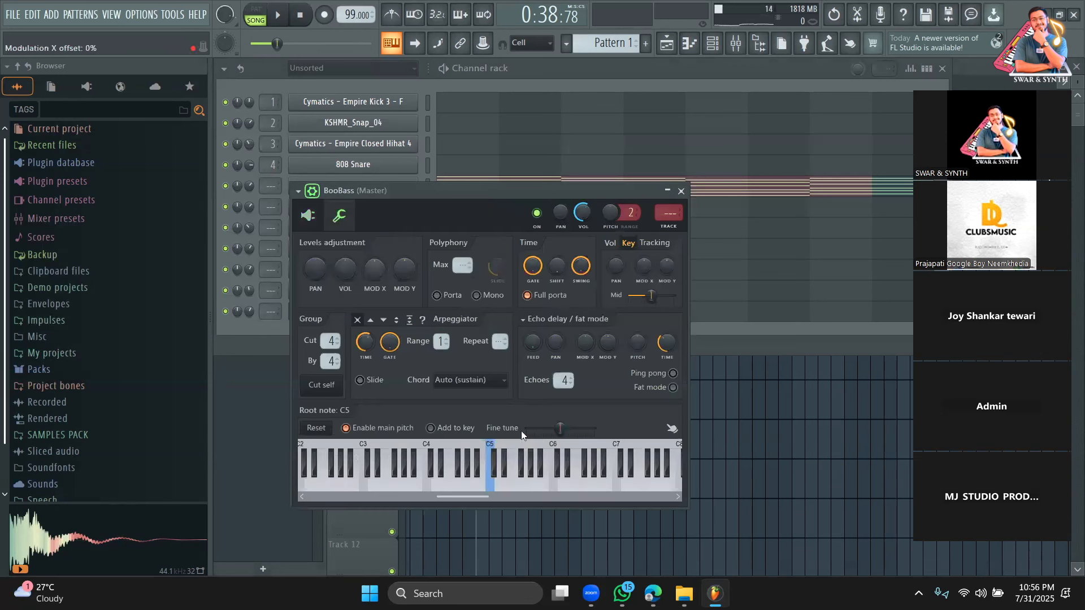
click(514, 489)
click(527, 487)
click(533, 486)
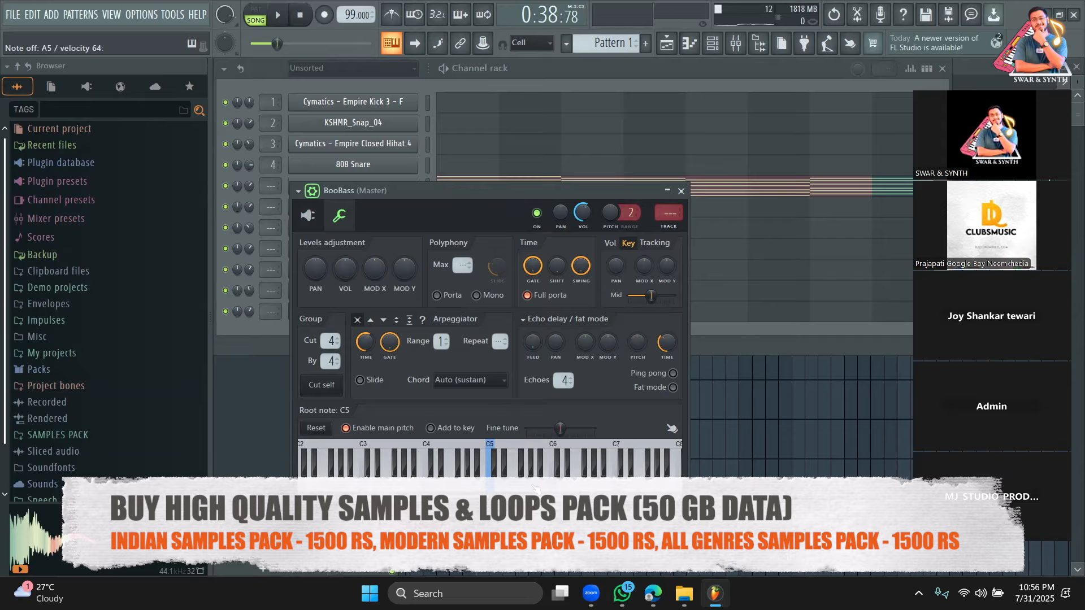